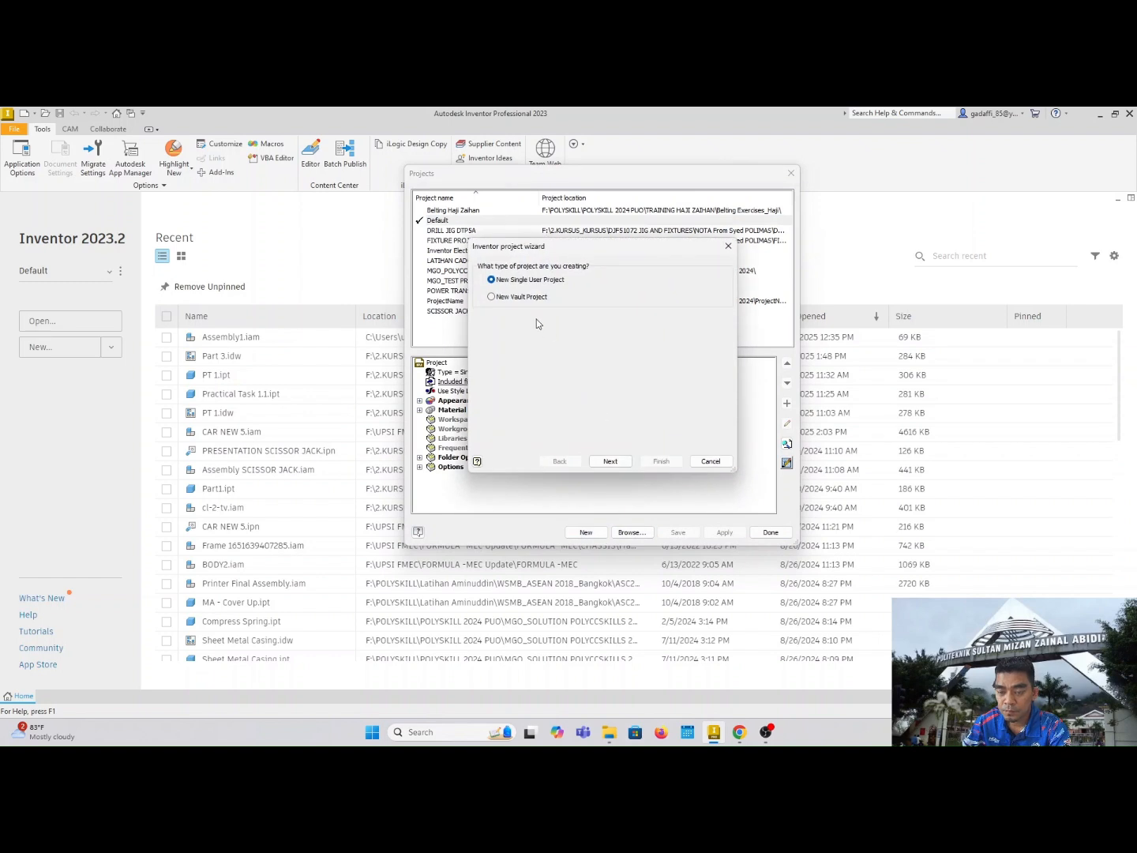
Create a single-user project named FRAME MGO with the desktop folder FRAME MGO as its workspace.
left_click(607, 461)
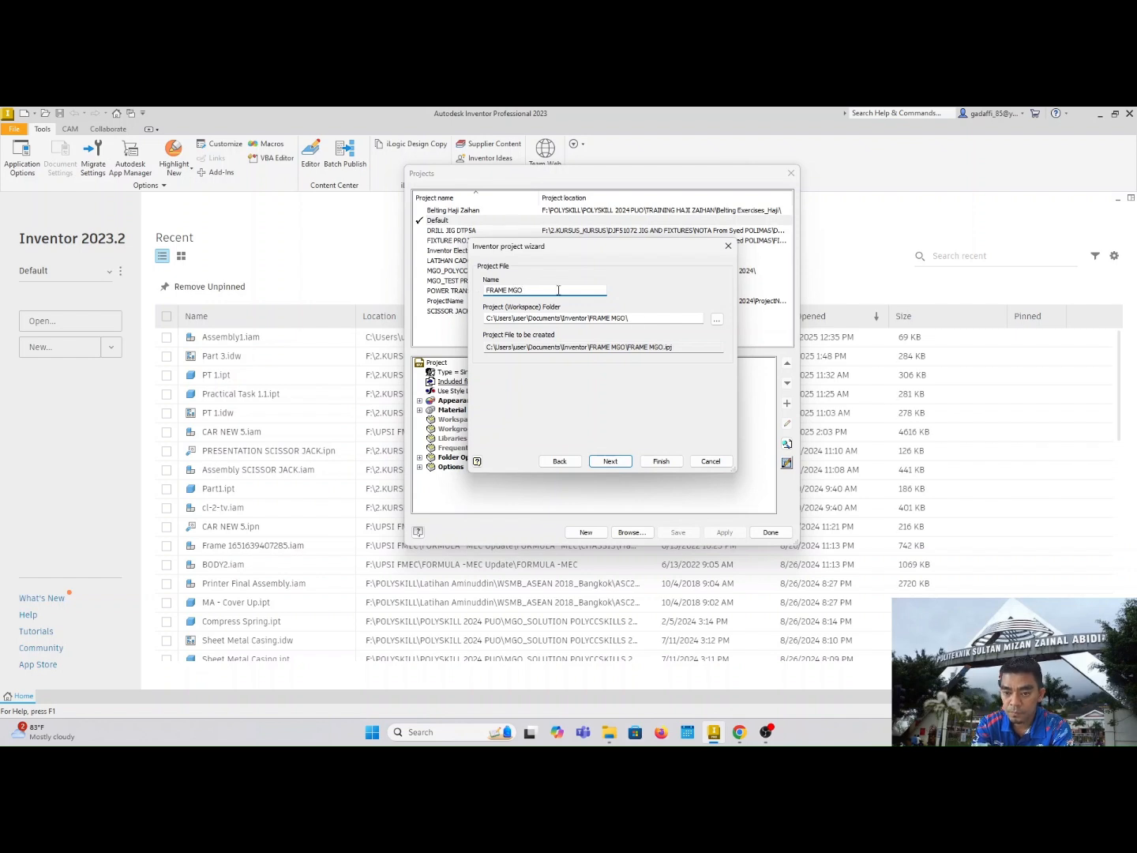
left_click(716, 321)
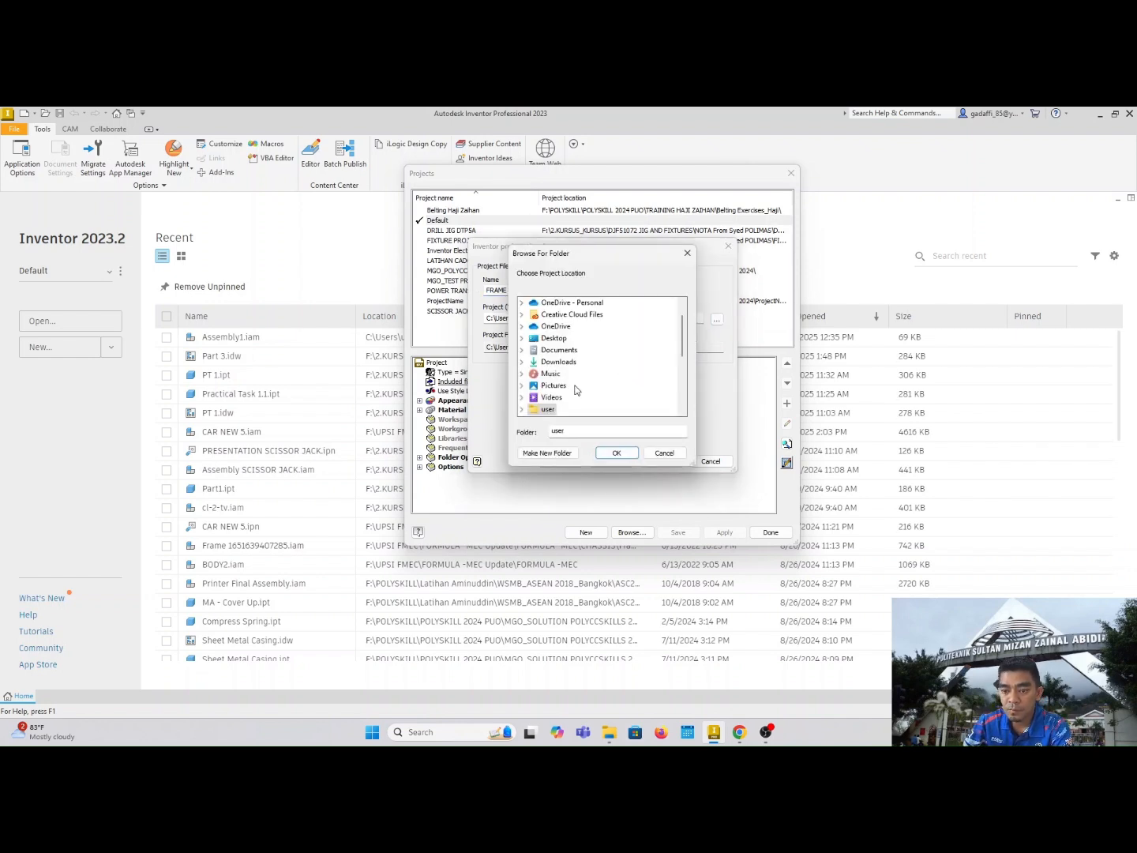
scroll(577, 390, "down", 2)
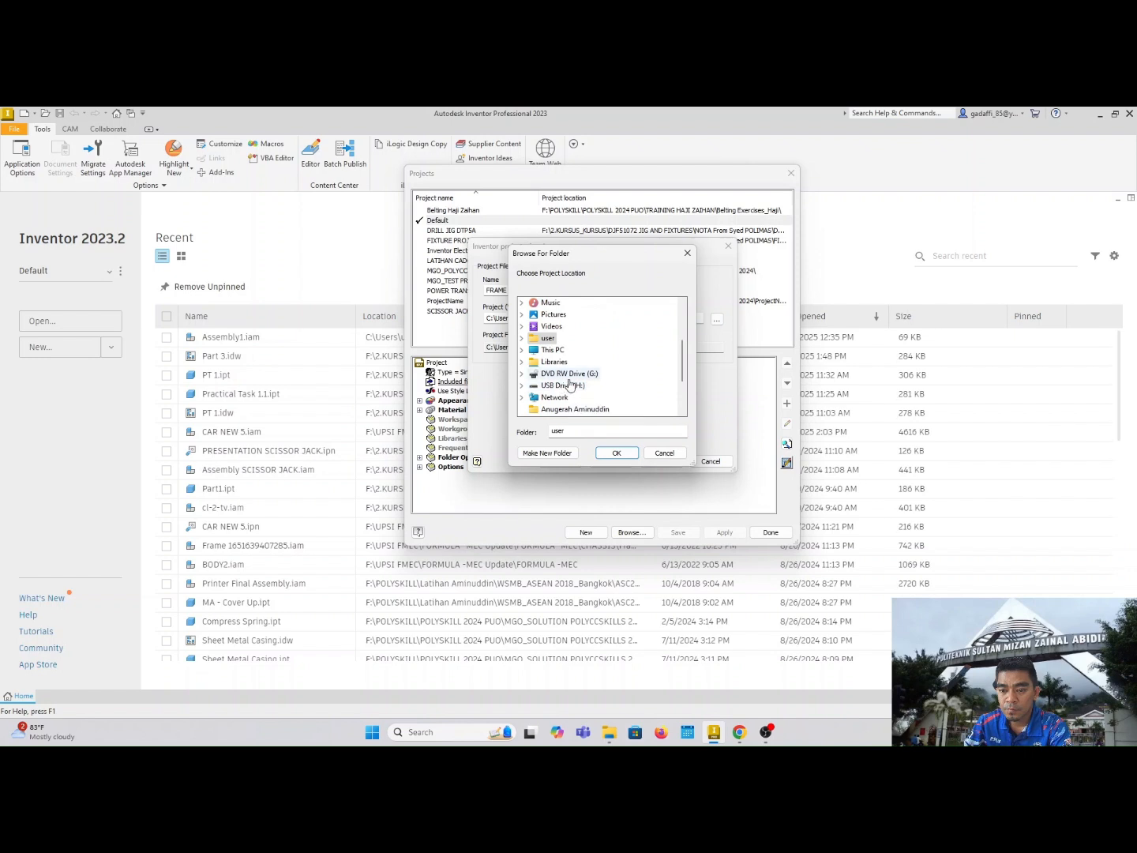
scroll(571, 385, "down", 1)
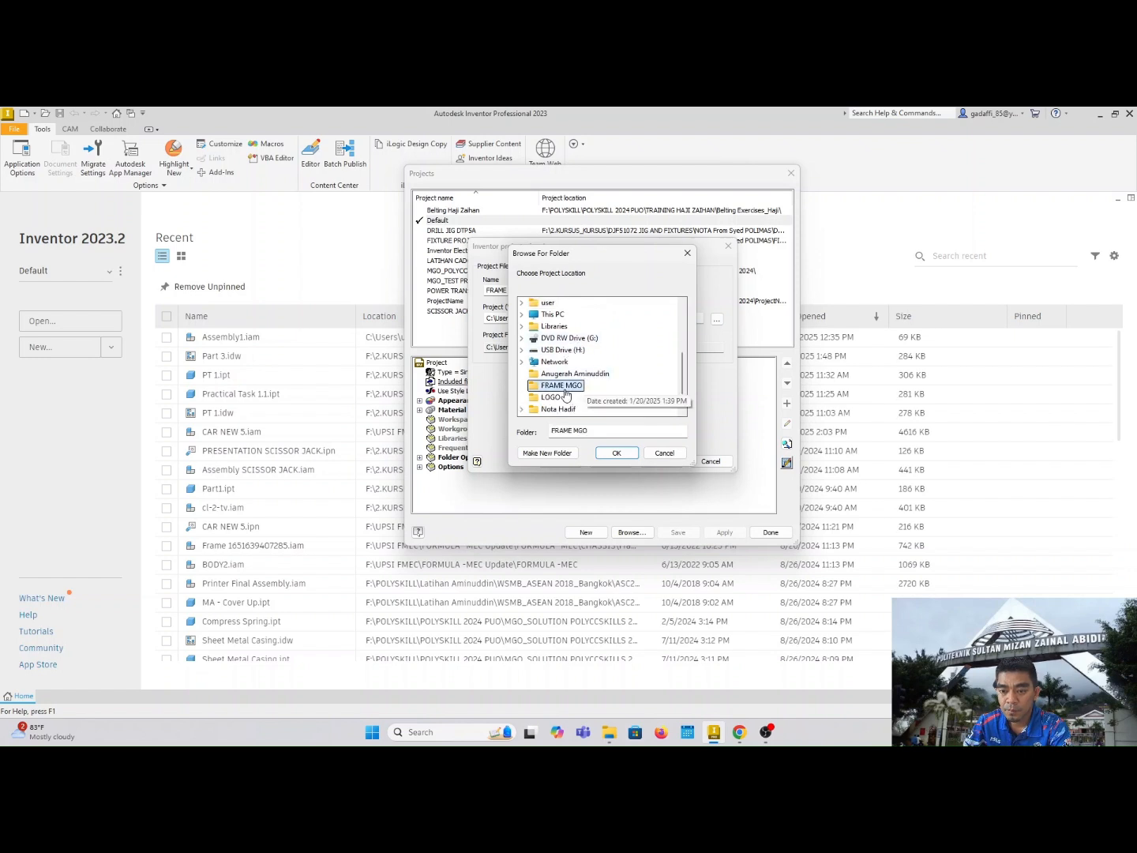
left_click(612, 455)
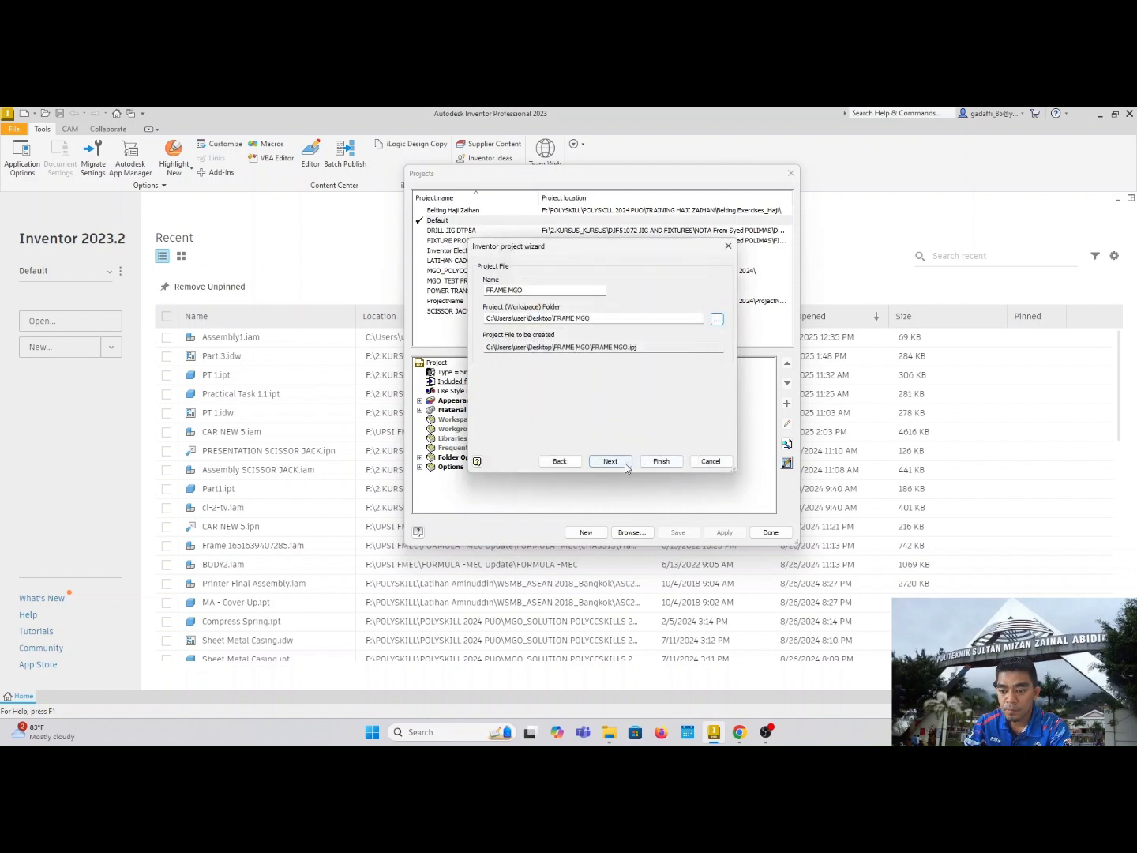
left_click(622, 462)
left_click(660, 461)
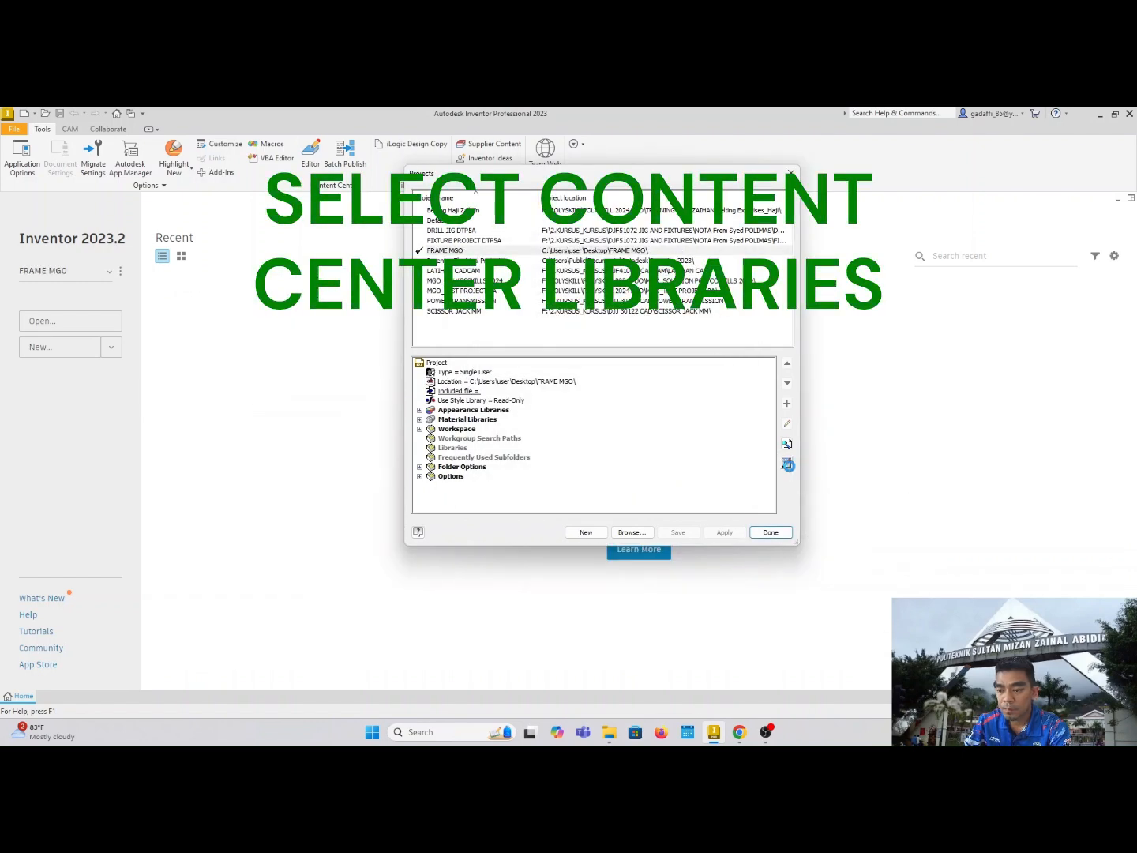
Create a new Content Center library named FRAME MGO in the project's library configuration.
left_click(786, 464)
scroll(675, 444, "down", 6)
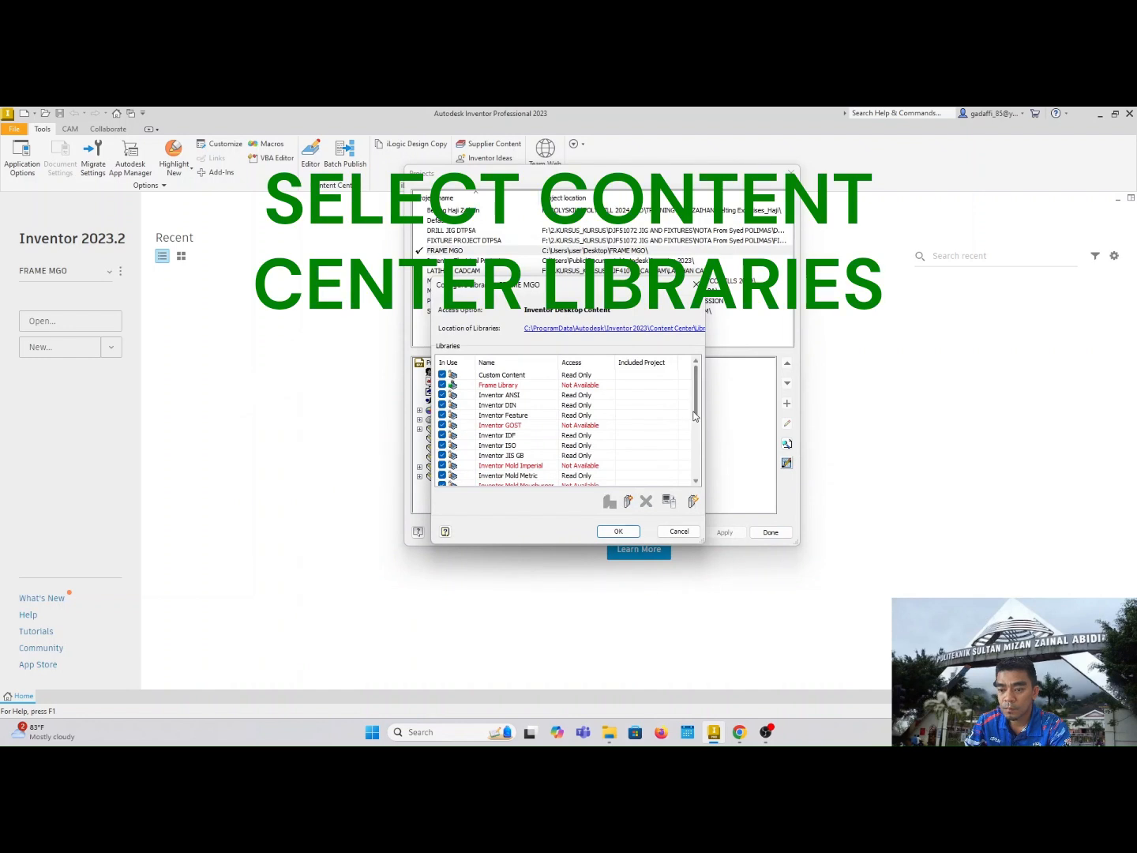
left_click(628, 501)
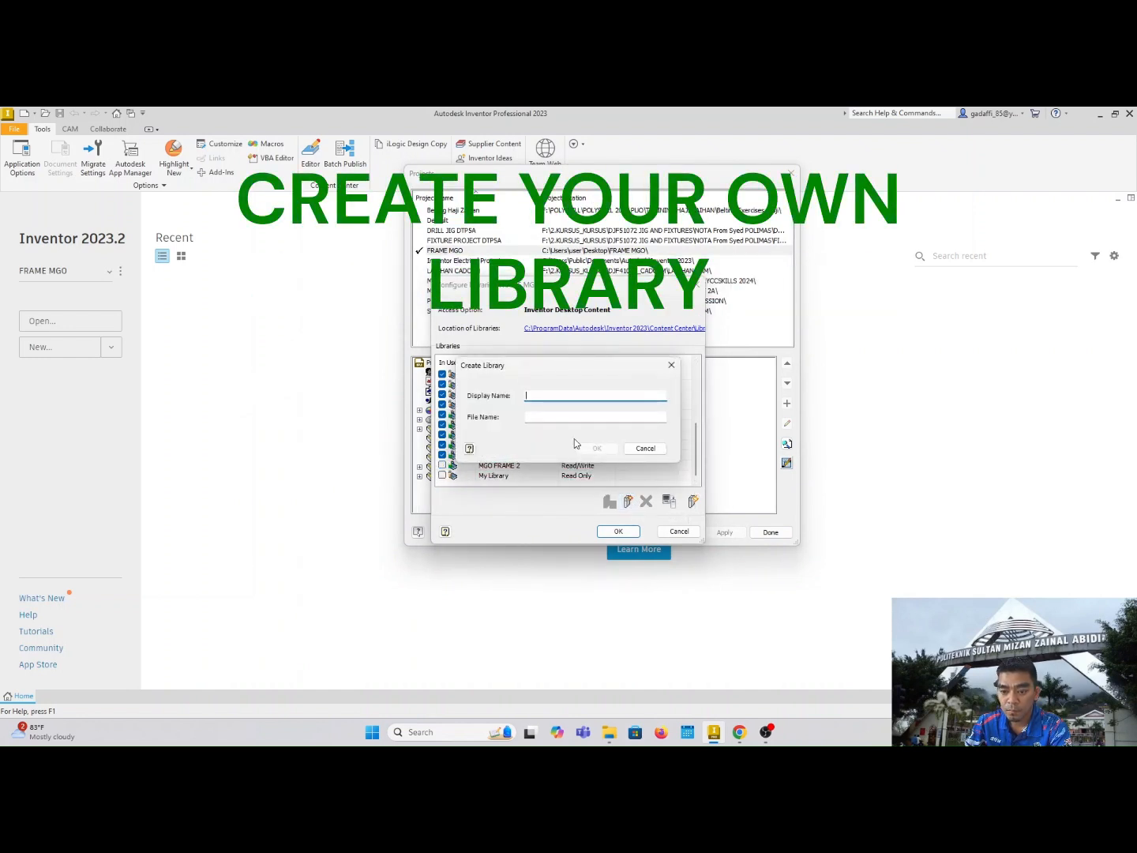
type("FRAM")
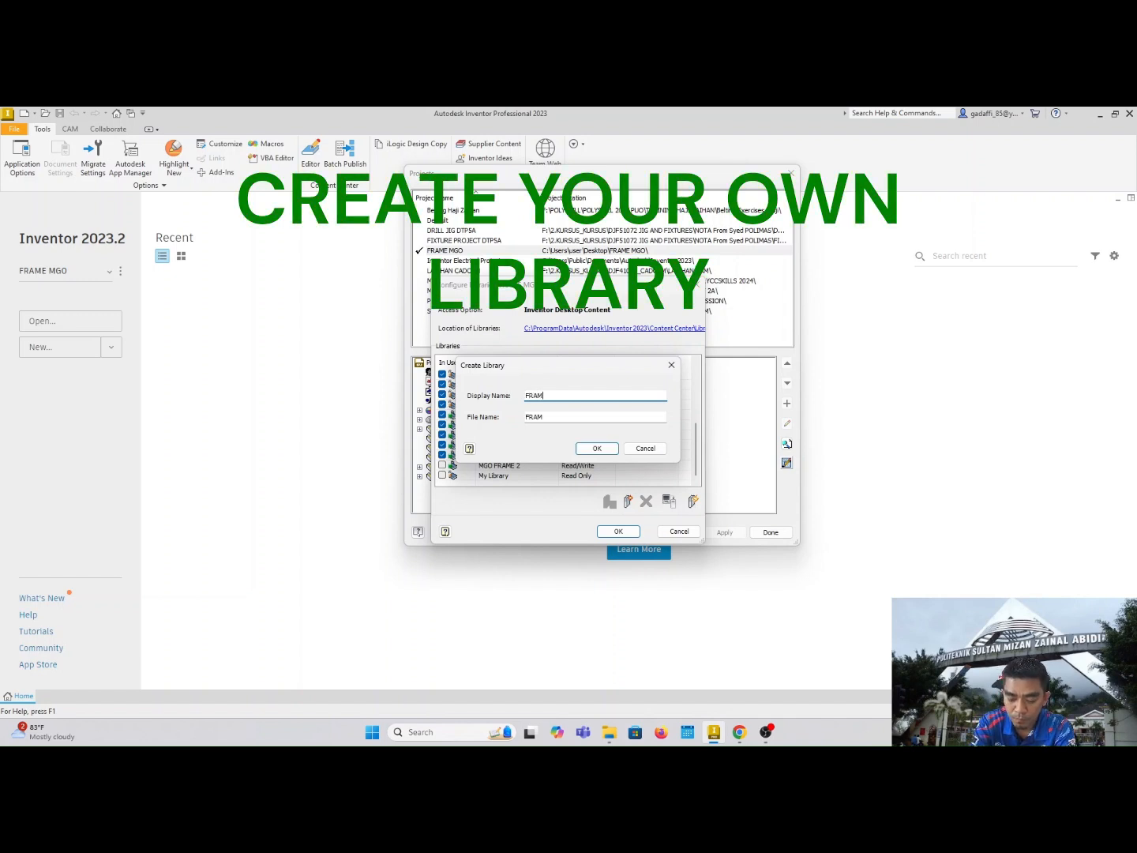
type("E MGO")
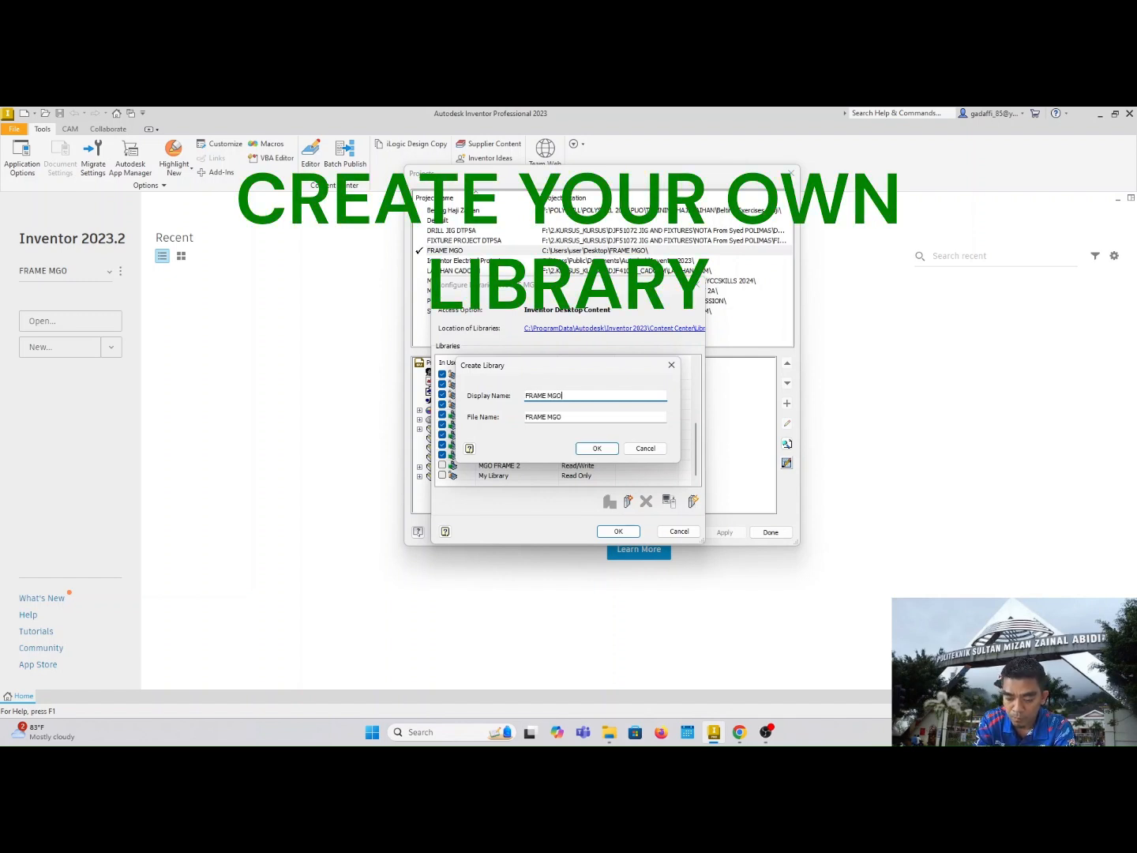
left_click(595, 449)
left_click(630, 532)
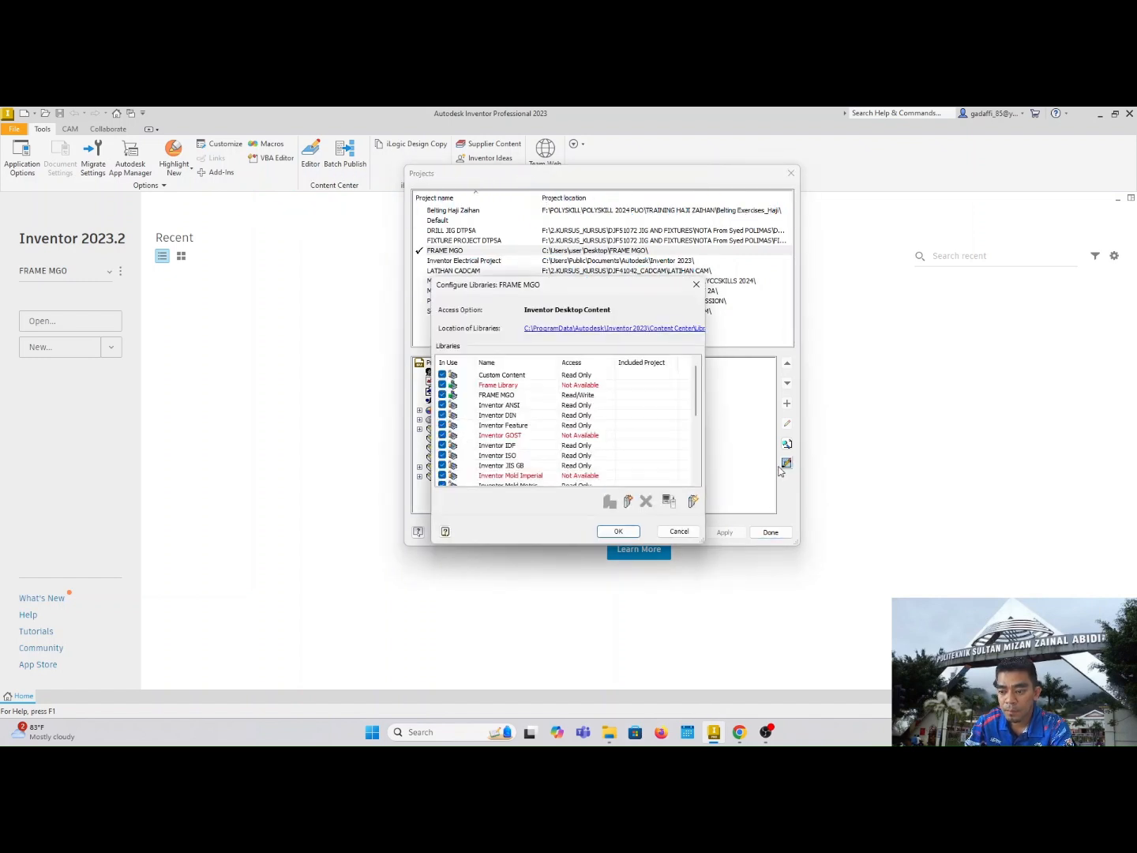
Review the project's configured libraries and close the project editor, saving the changes to FRAME MGO.
scroll(660, 450, "down", 5)
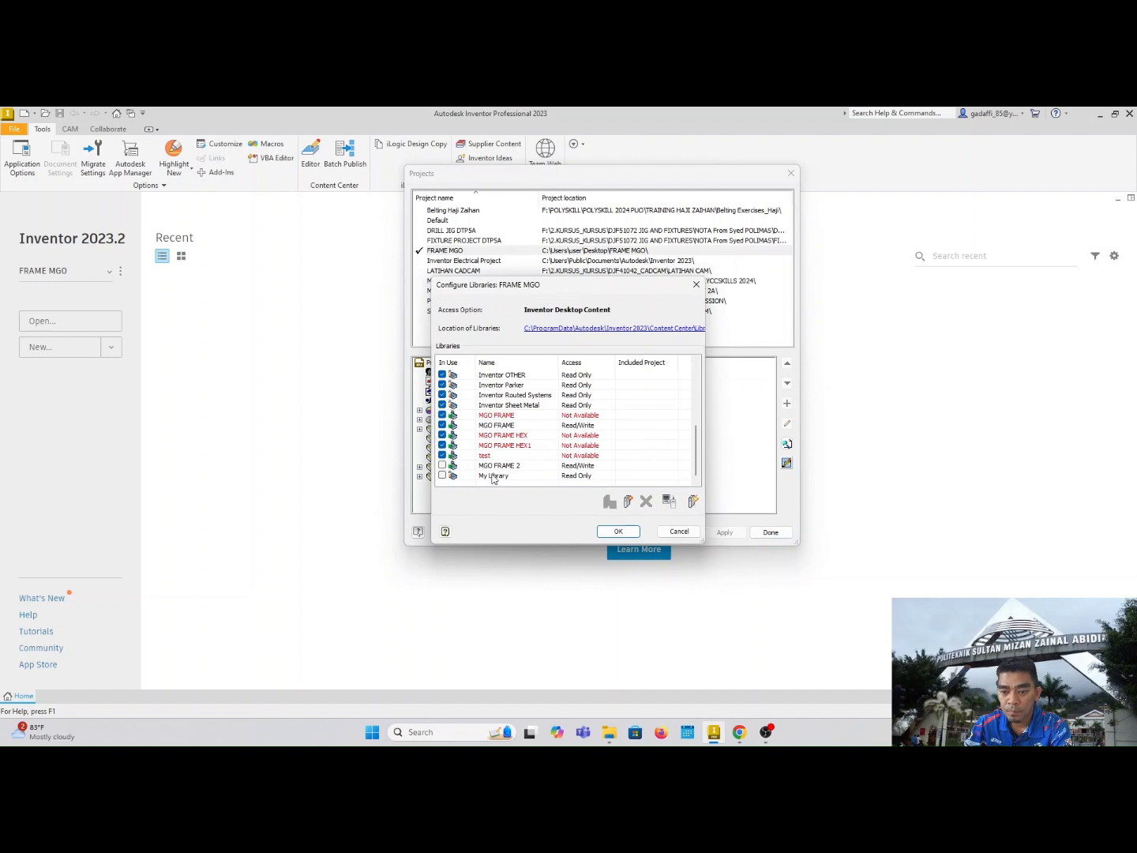
left_click(618, 532)
left_click(771, 532)
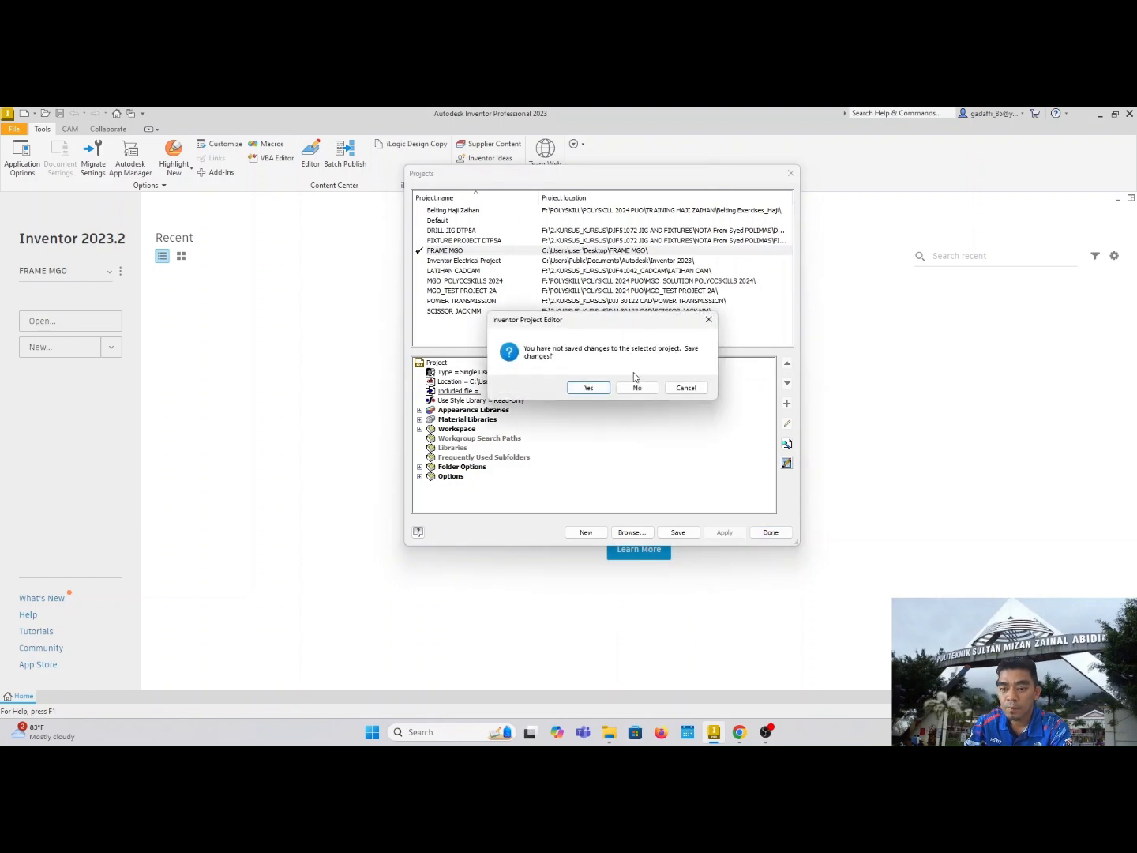
left_click(588, 387)
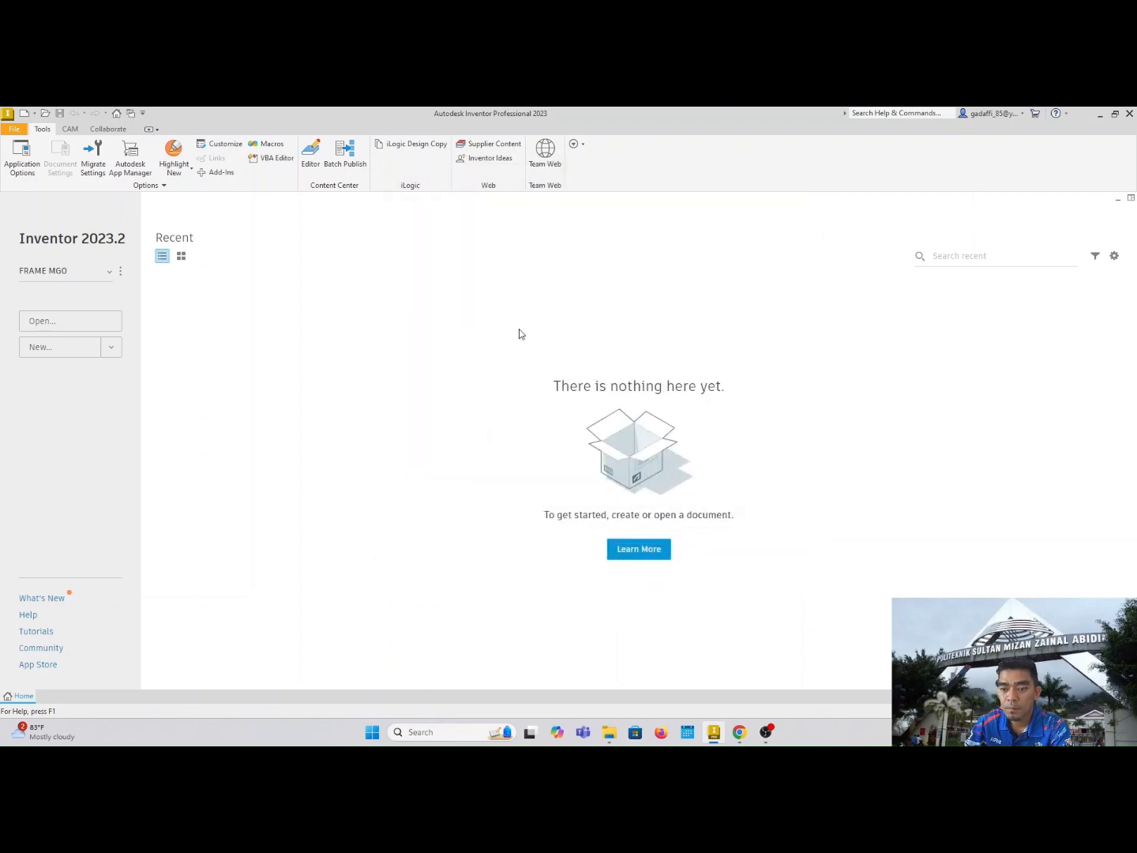
Create a new part from the metric Standard (mm).ipt template.
left_click(14, 128)
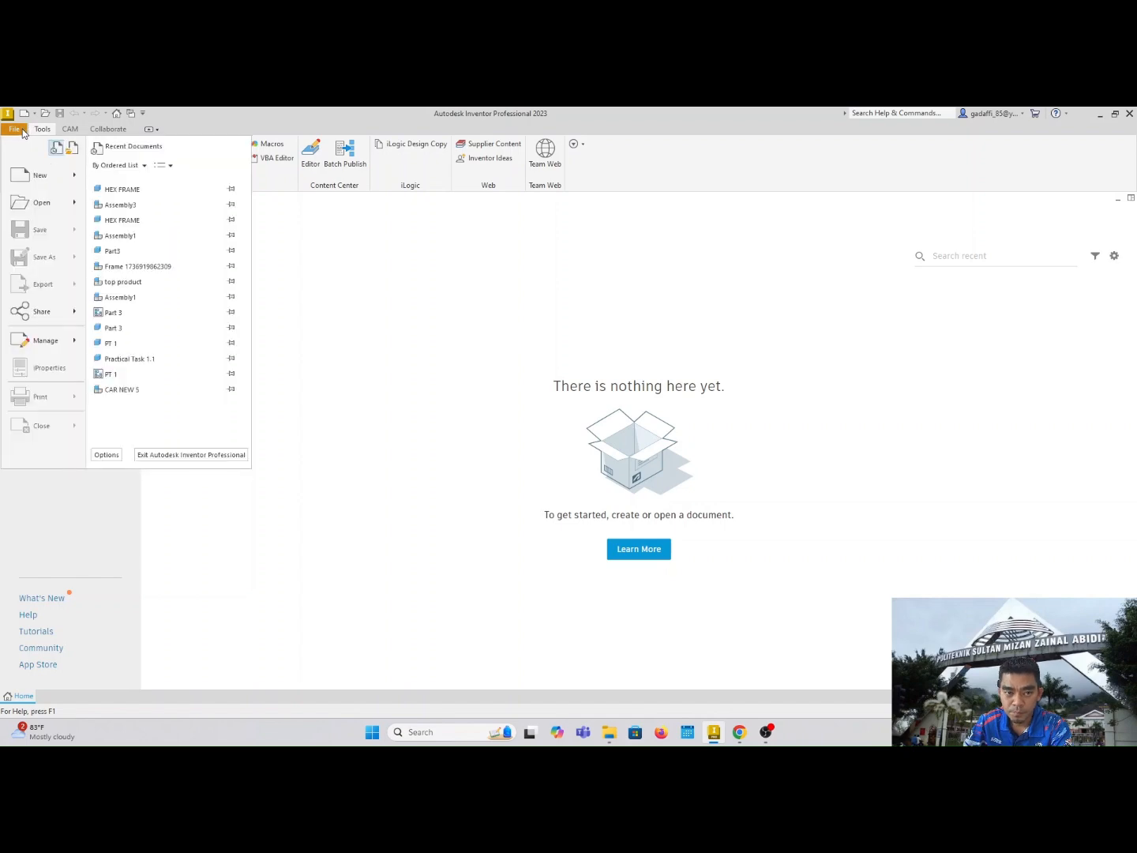
left_click(30, 167)
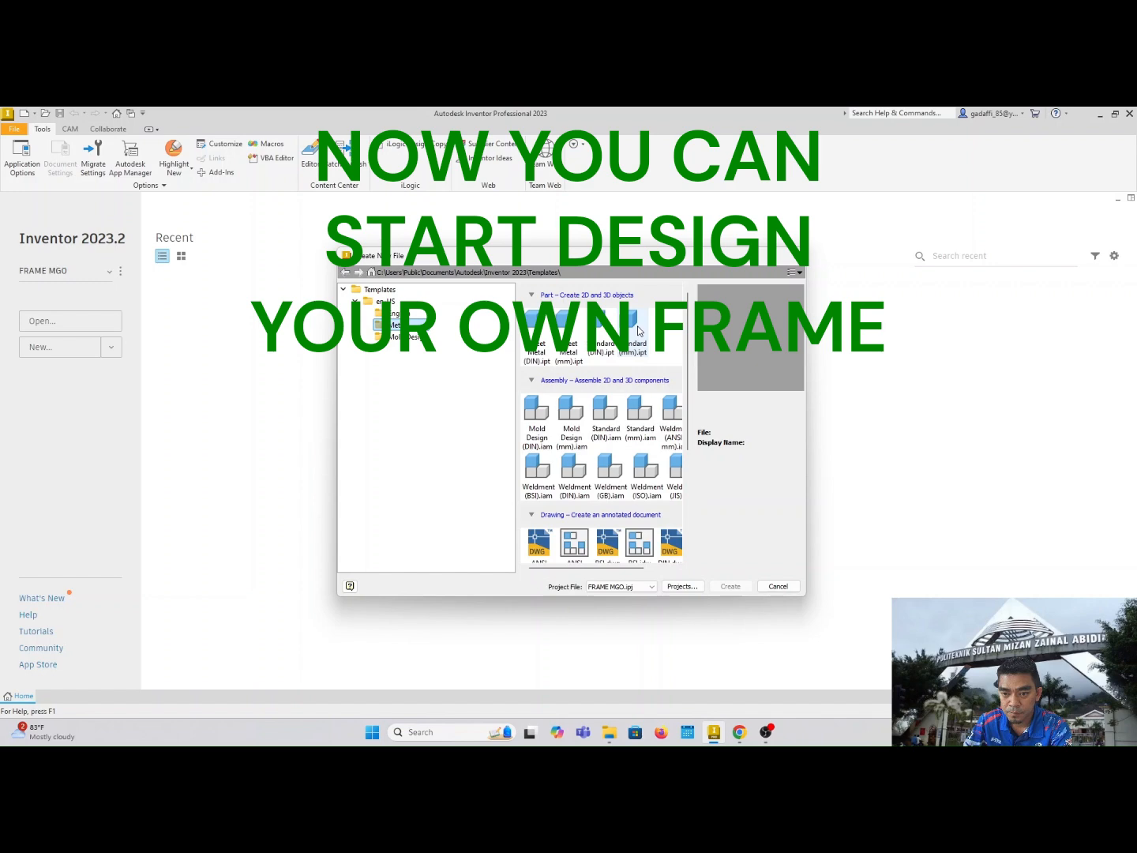
double_click(643, 338)
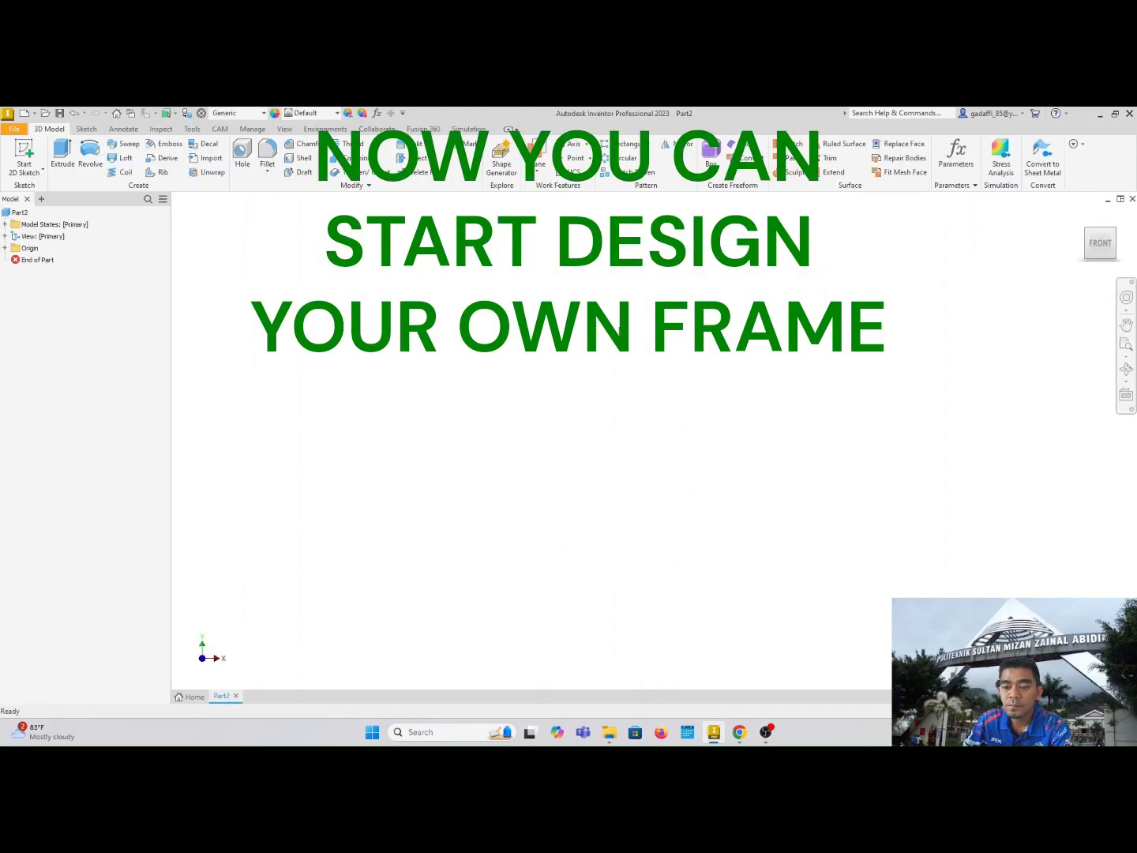
Sketch a six-sided polygon about 23 mm across flats on the XY plane, centred on the origin with a vertex straight above it.
left_click(24, 156)
left_click(668, 396)
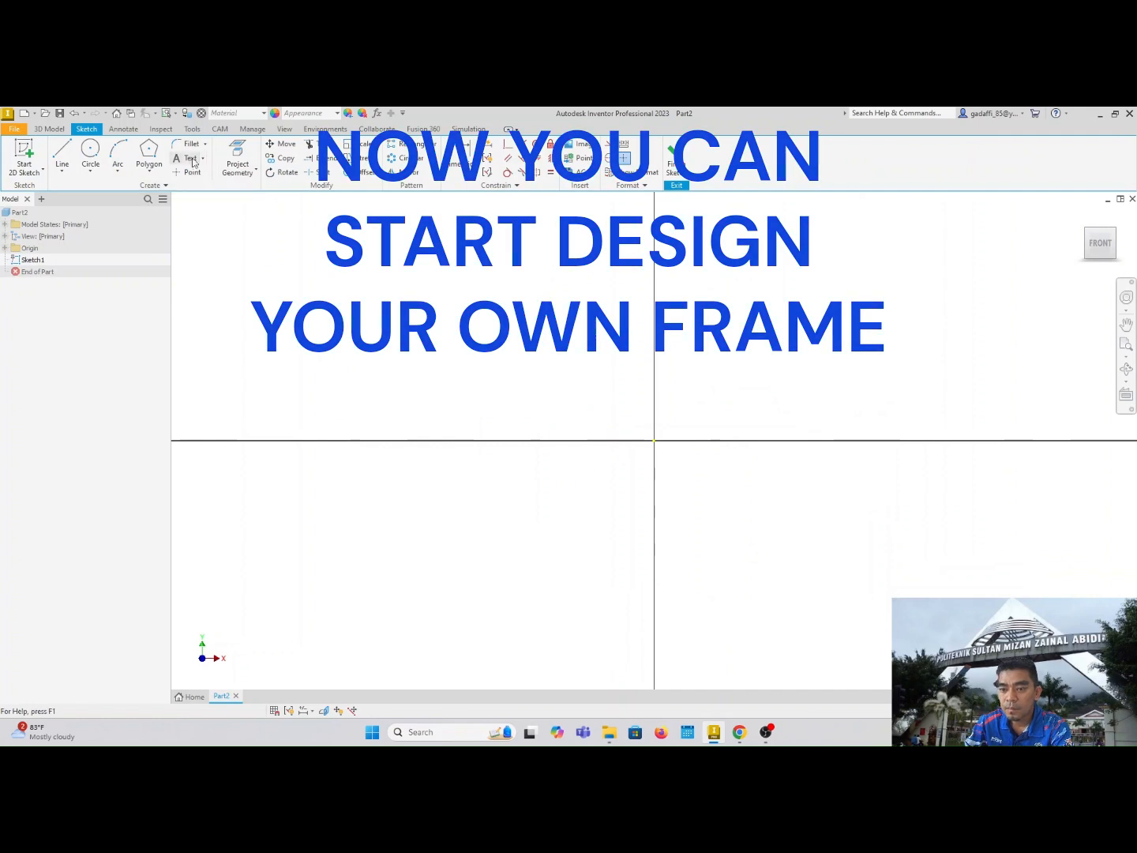
left_click(148, 154)
left_click(655, 441)
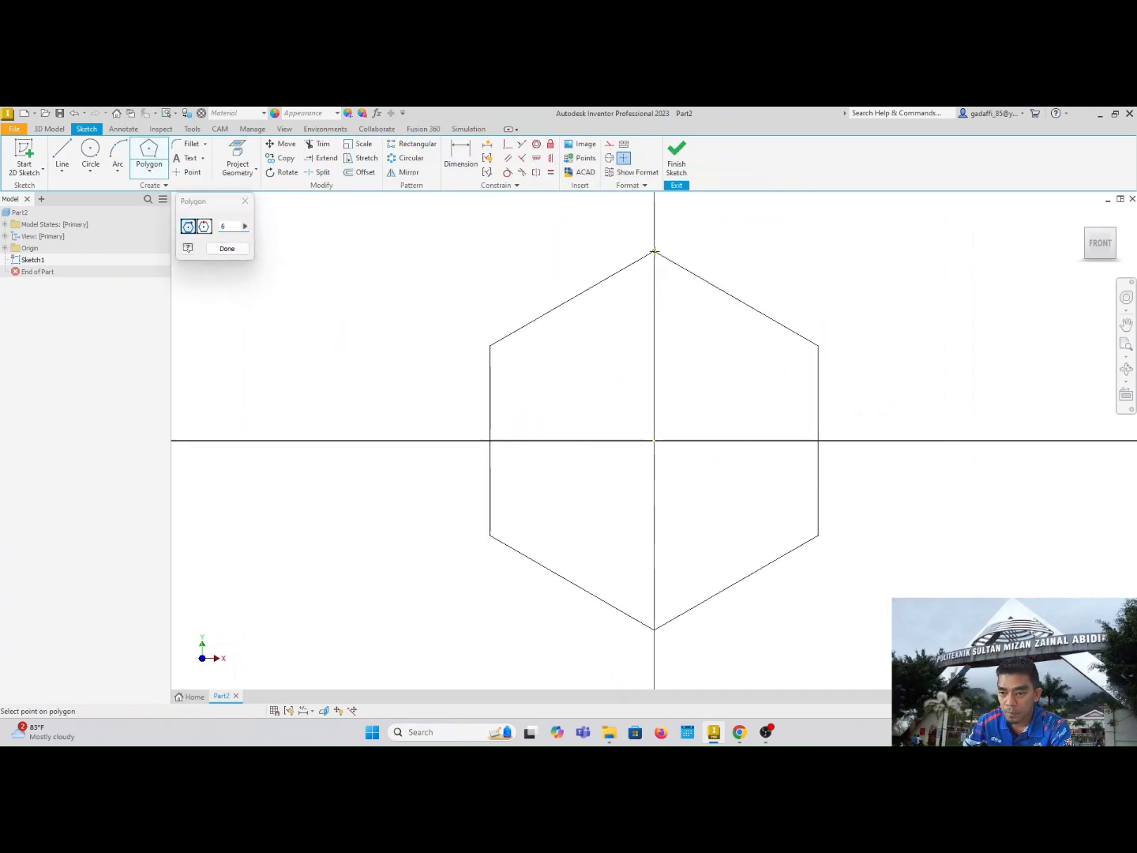
left_click(655, 252)
Dimension the hexagon's width between its two vertical sides with the named parameter SIZE=50.
key("d")
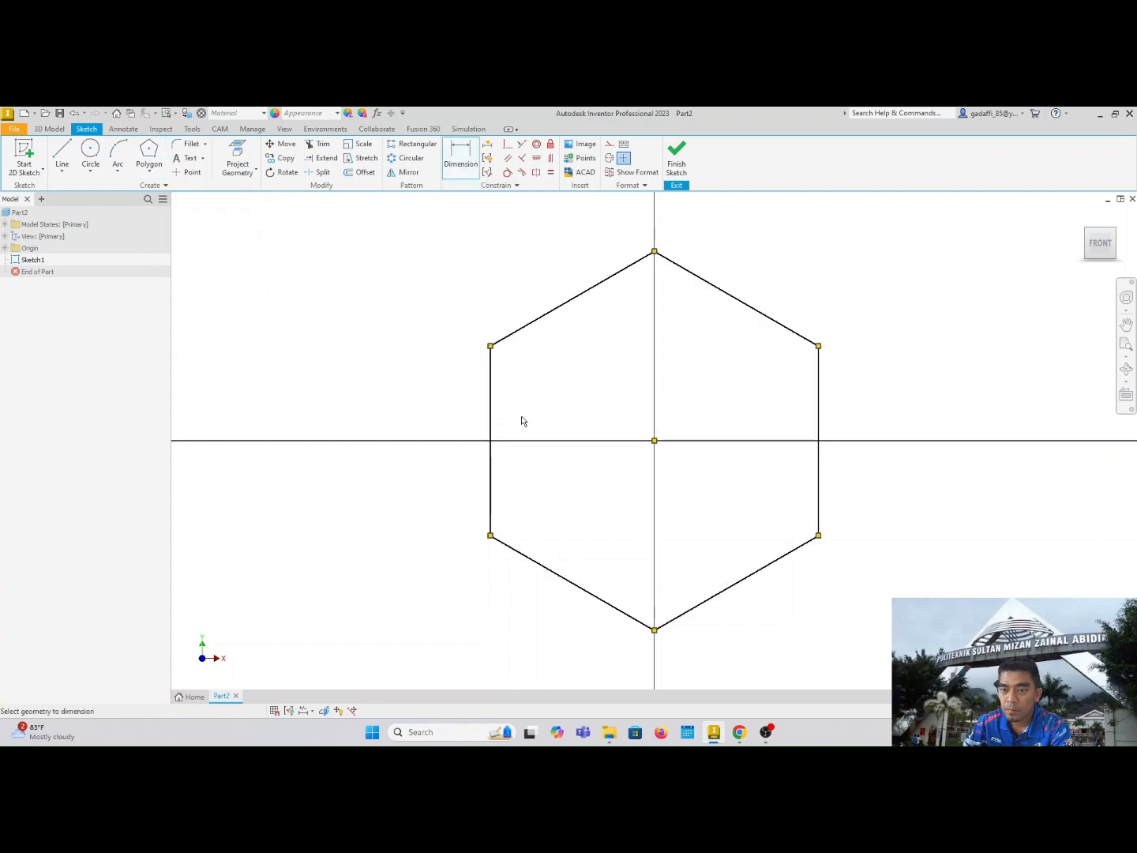
left_click(491, 417)
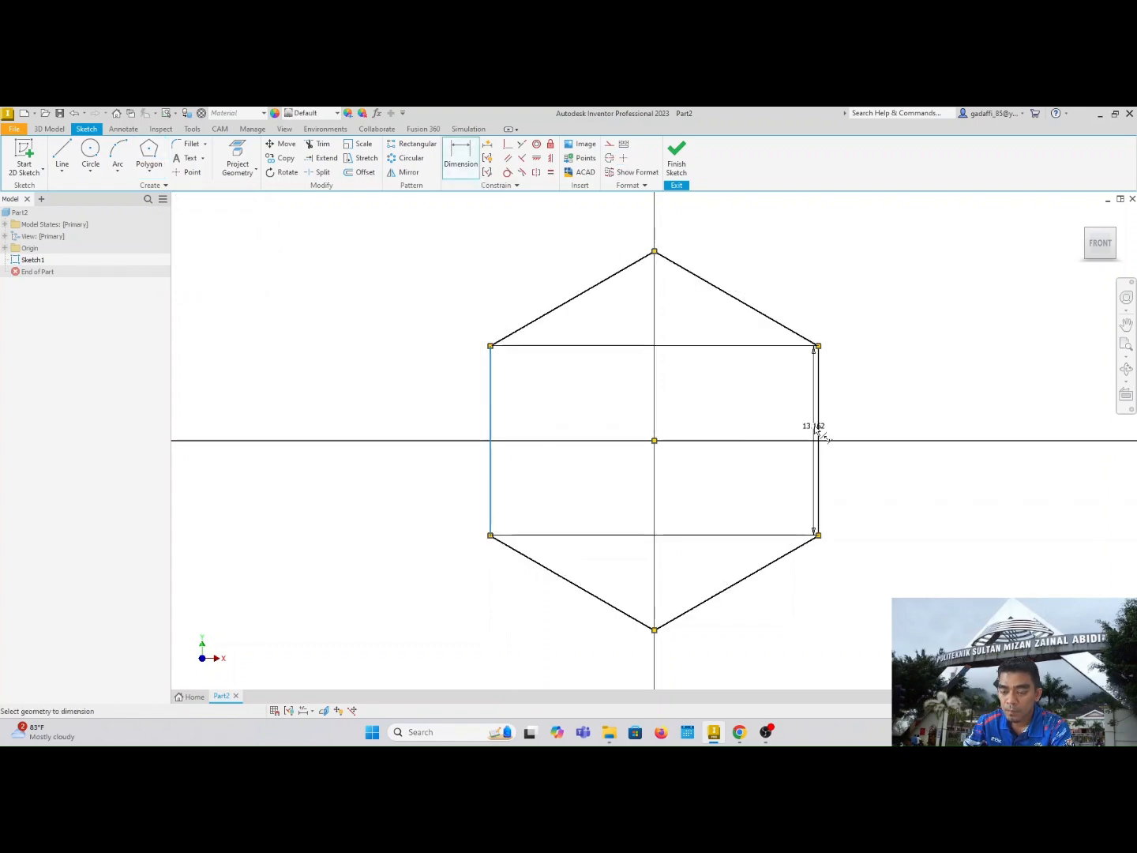
left_click(817, 426)
left_click(675, 377)
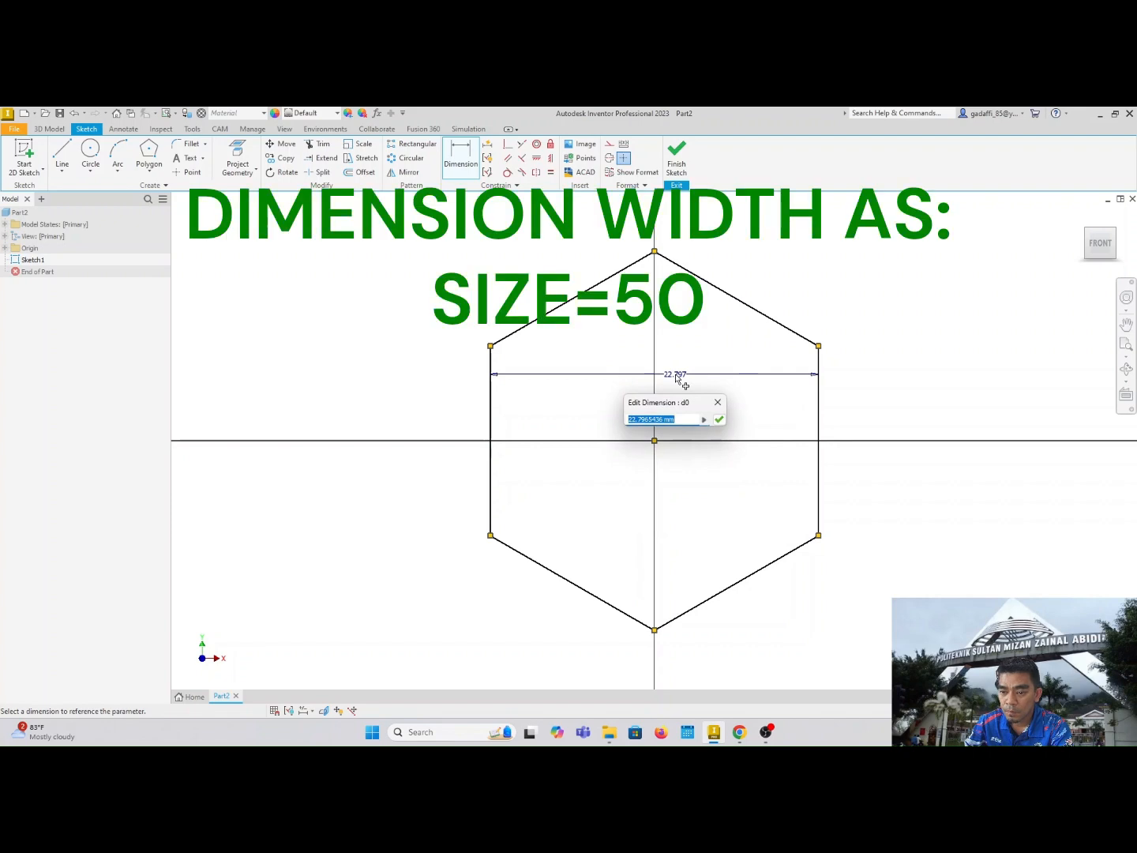
type("5IZE=")
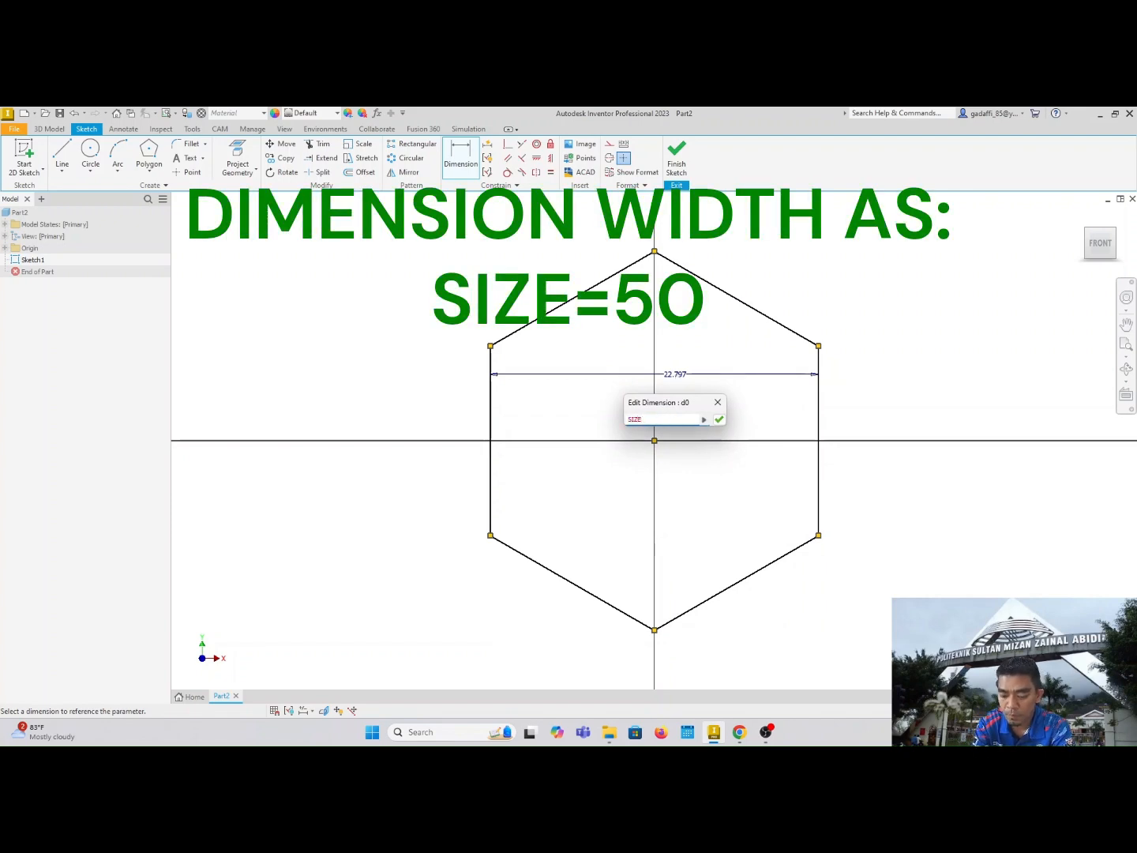
type("50")
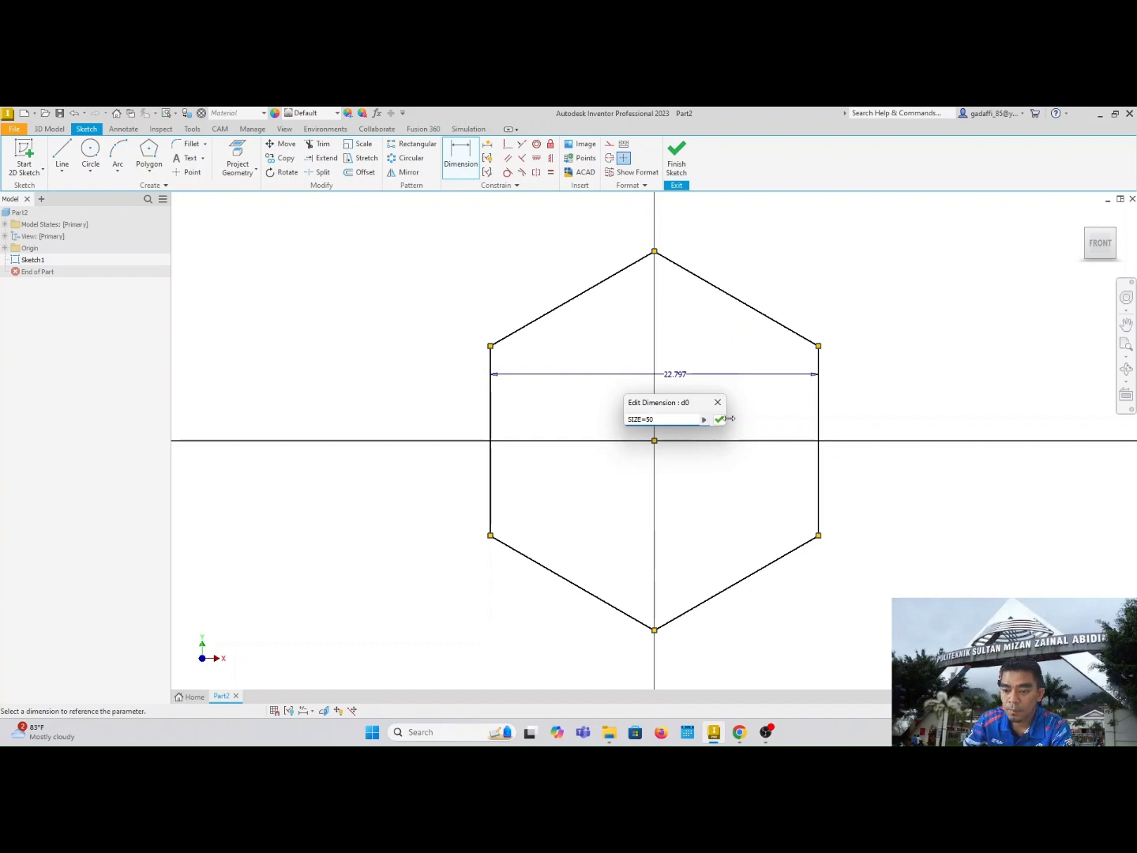
left_click(721, 420)
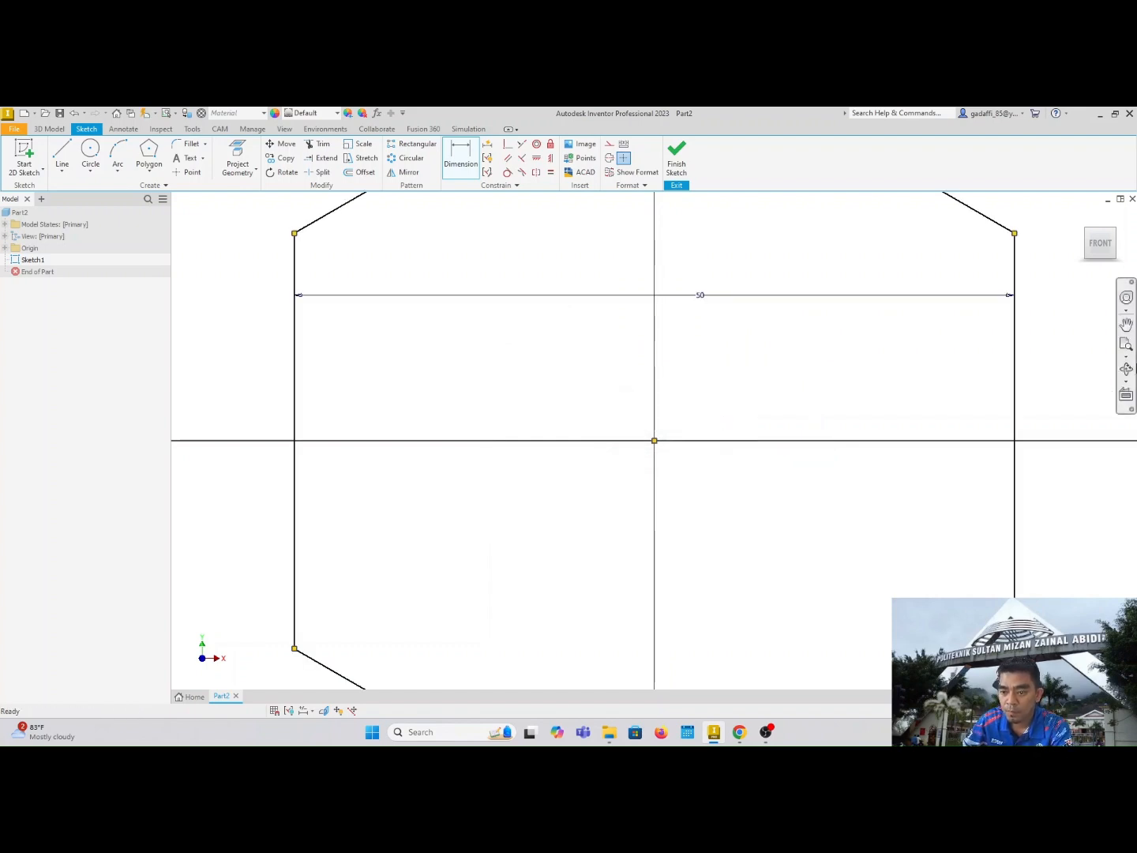
left_click(1127, 353)
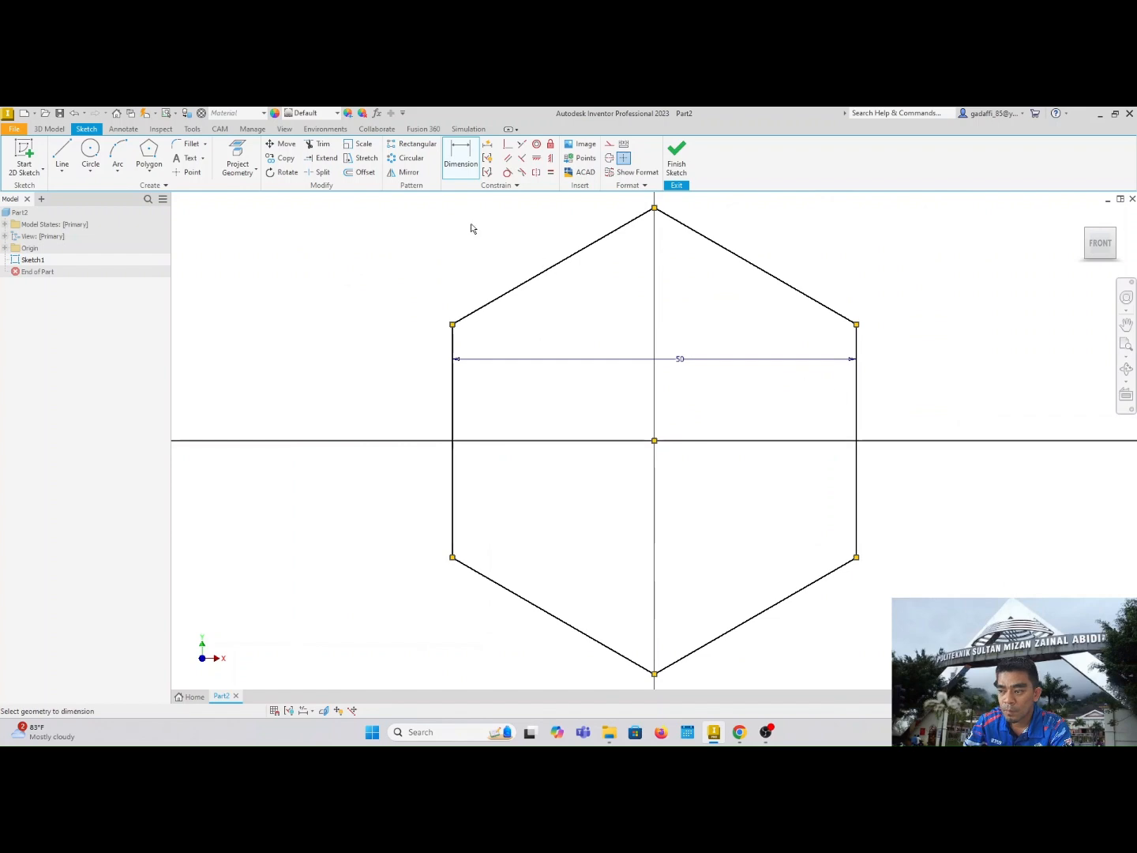
Offset the hexagon inward with the named parameter THK=2 and finish the sketch.
left_click(558, 277)
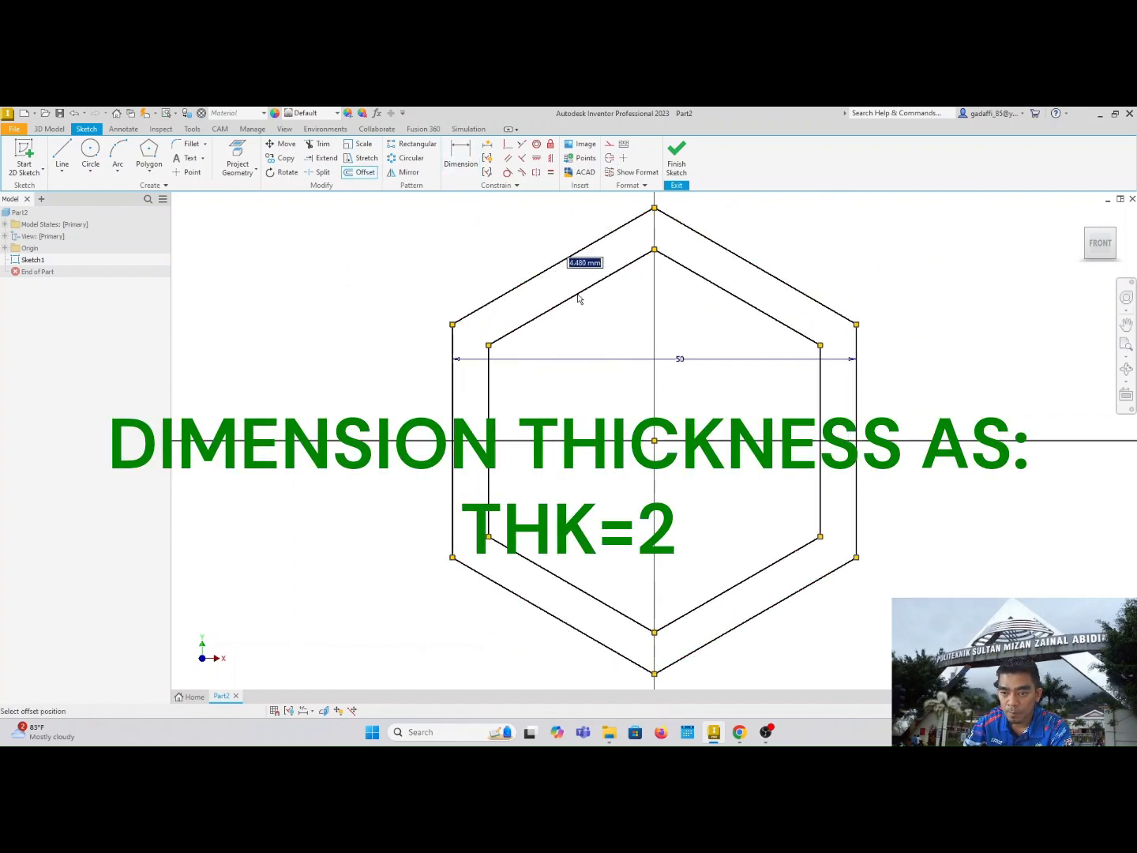
type("THK=")
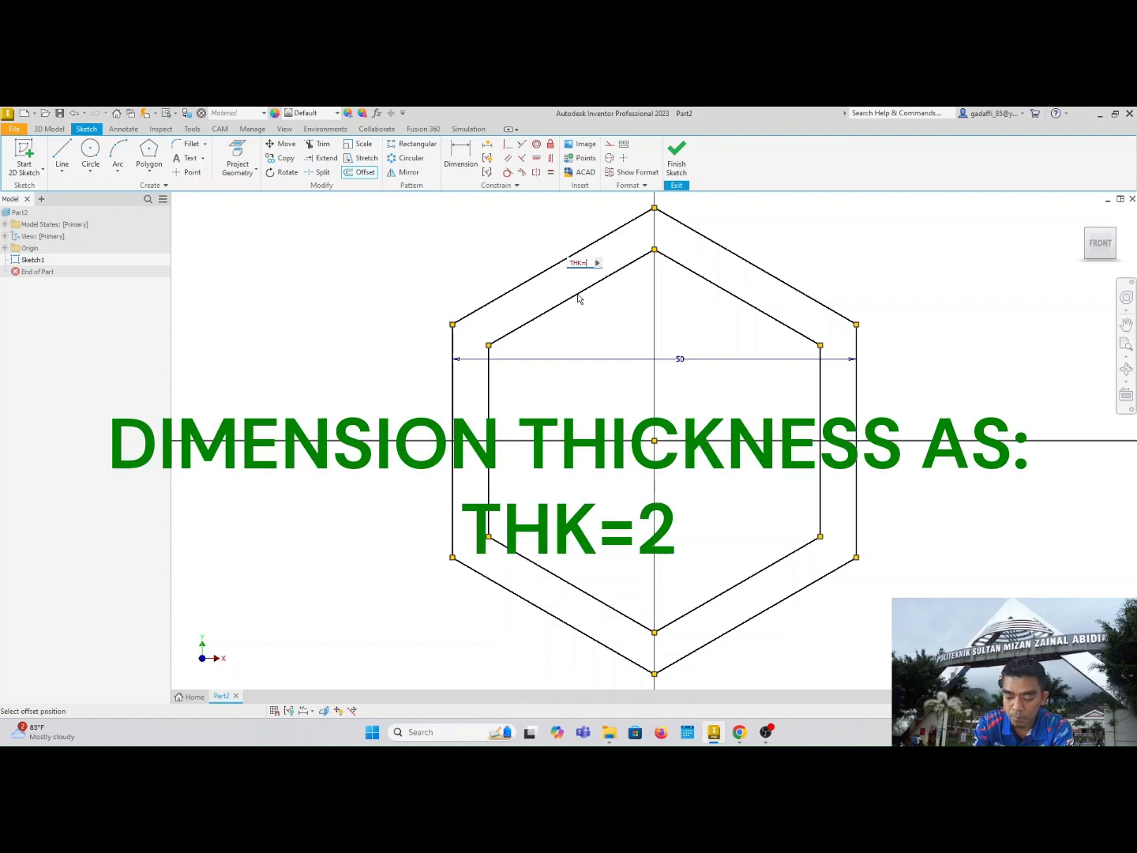
type("2")
key("Return")
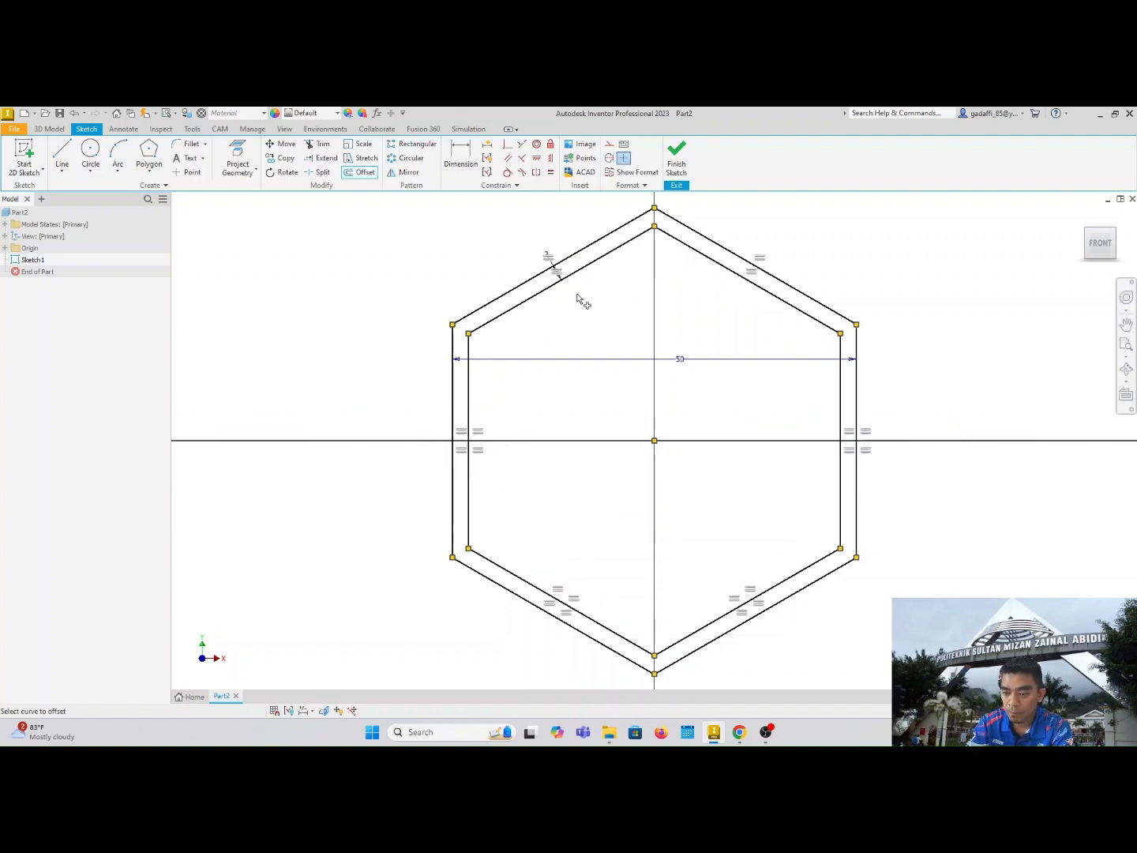
left_click(677, 157)
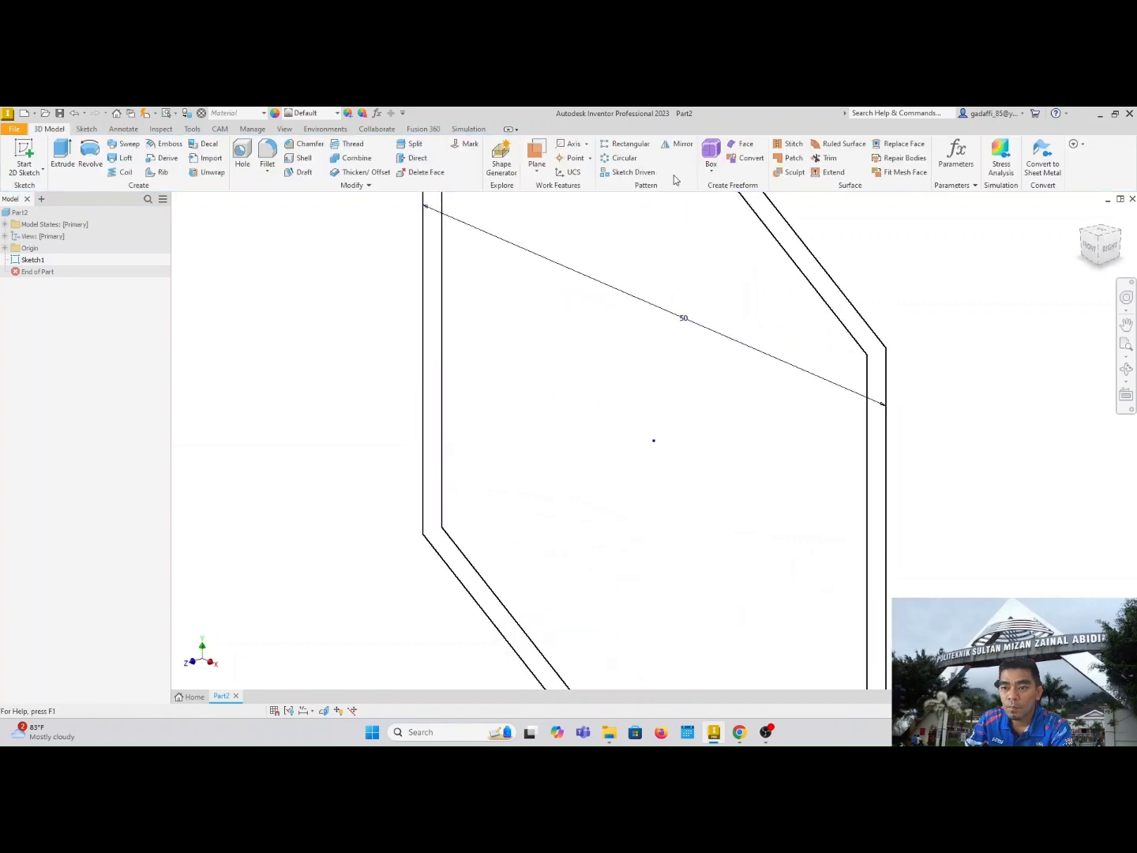
Check the SIZE and THK entries in the part's model parameters.
left_click(1127, 345)
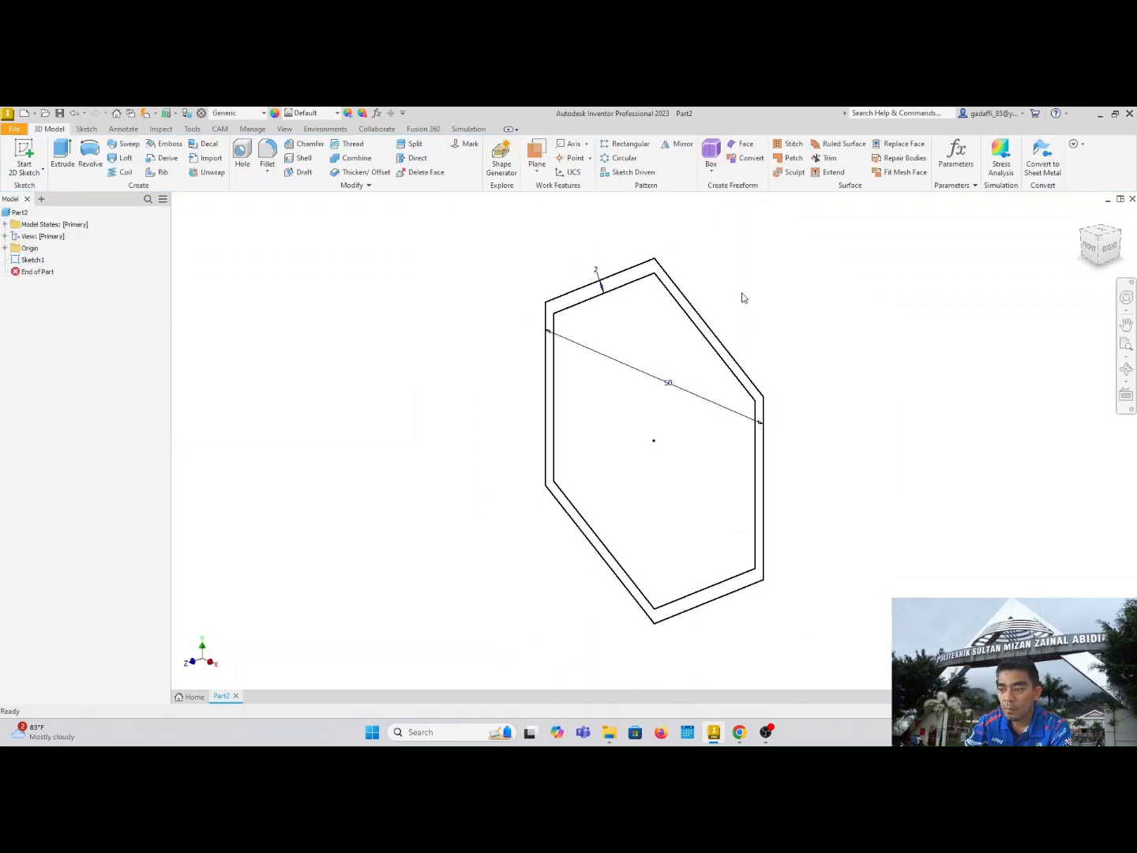
left_click(955, 158)
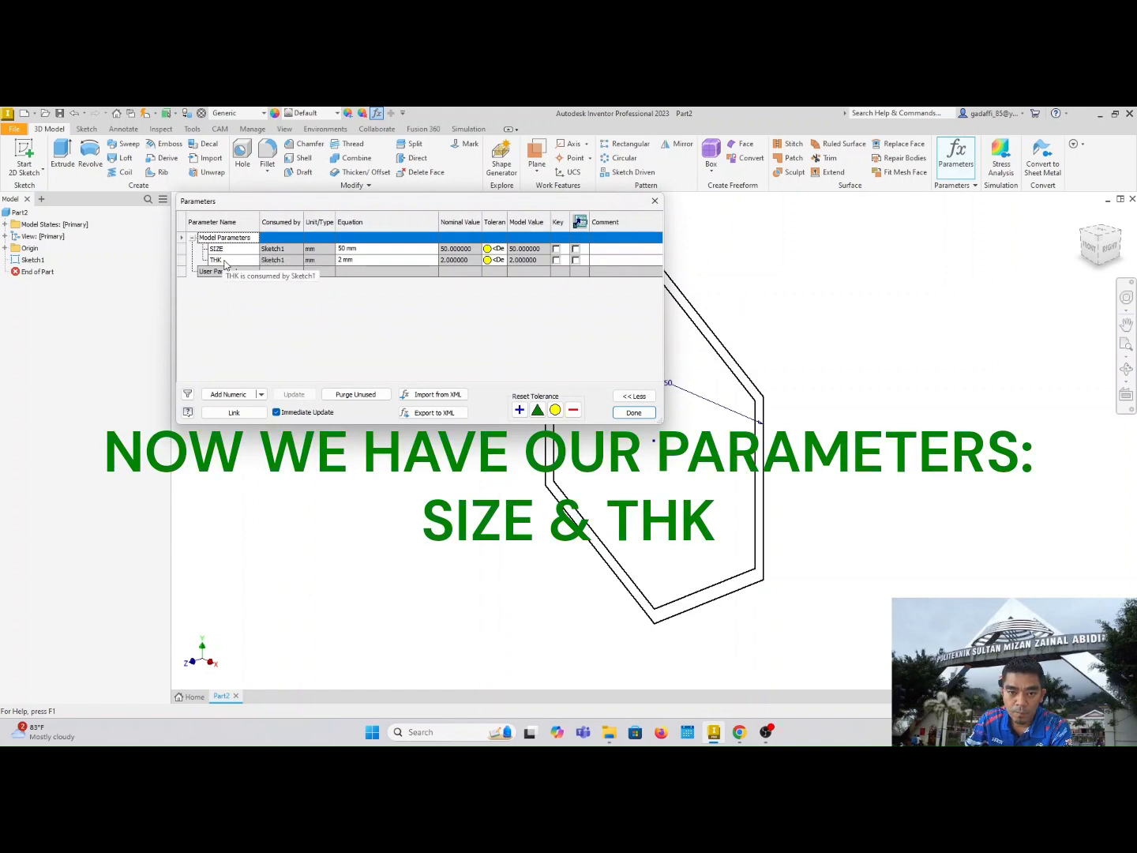
left_click(633, 412)
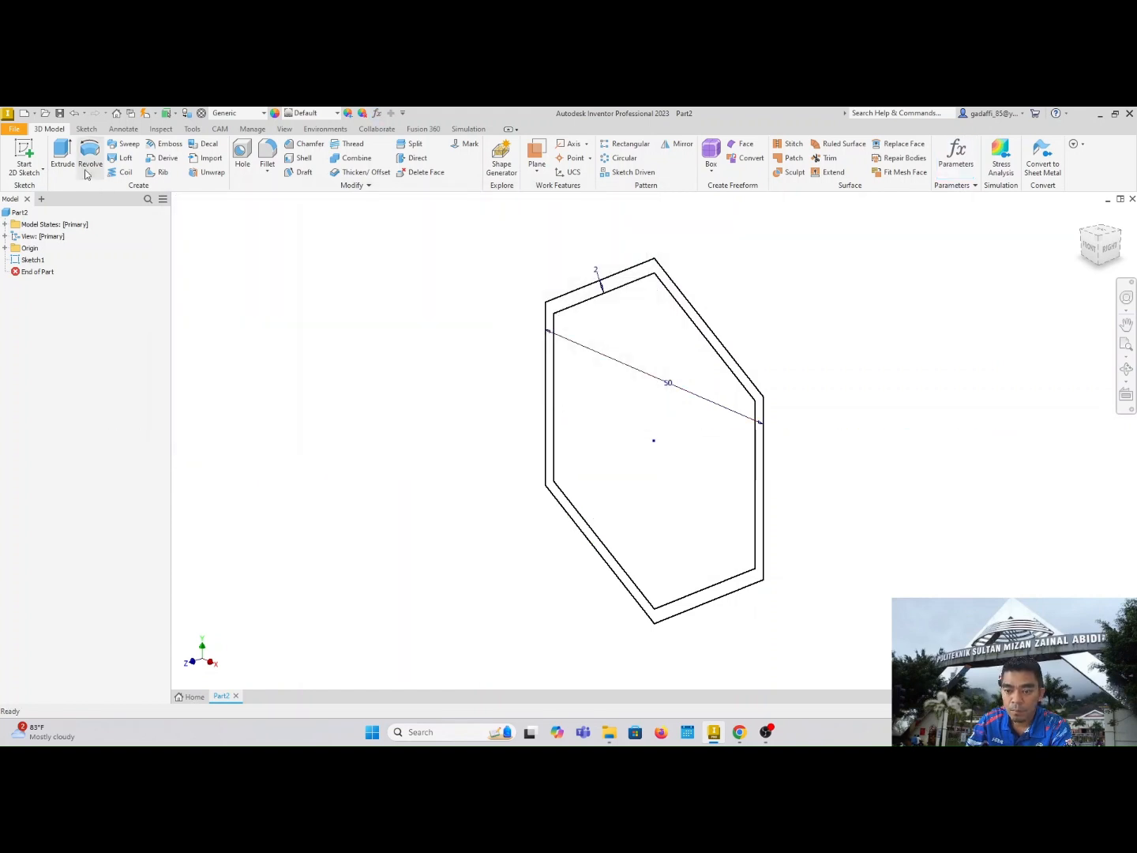
Extrude the band between the two hexagons with the named distance parameter LENGTH=0.0001.
left_click(62, 154)
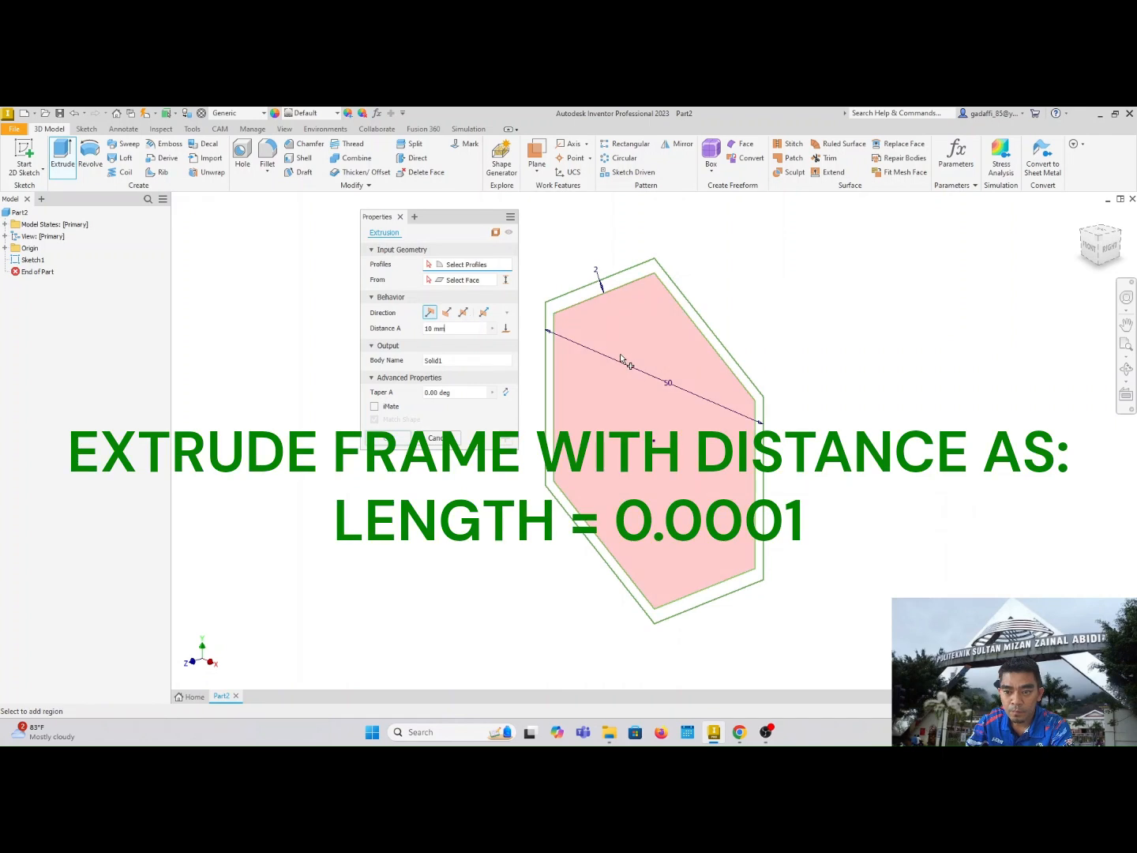
left_click(598, 285)
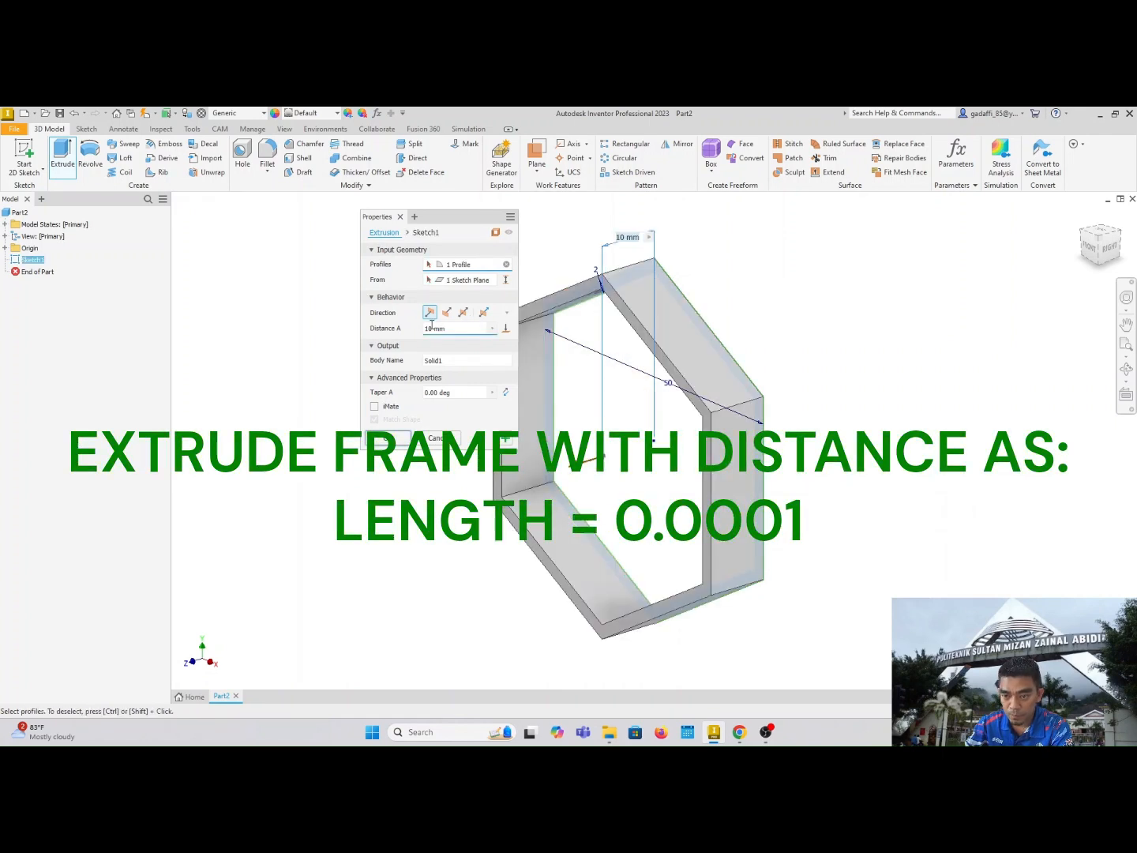
left_click_drag(450, 328, 413, 326)
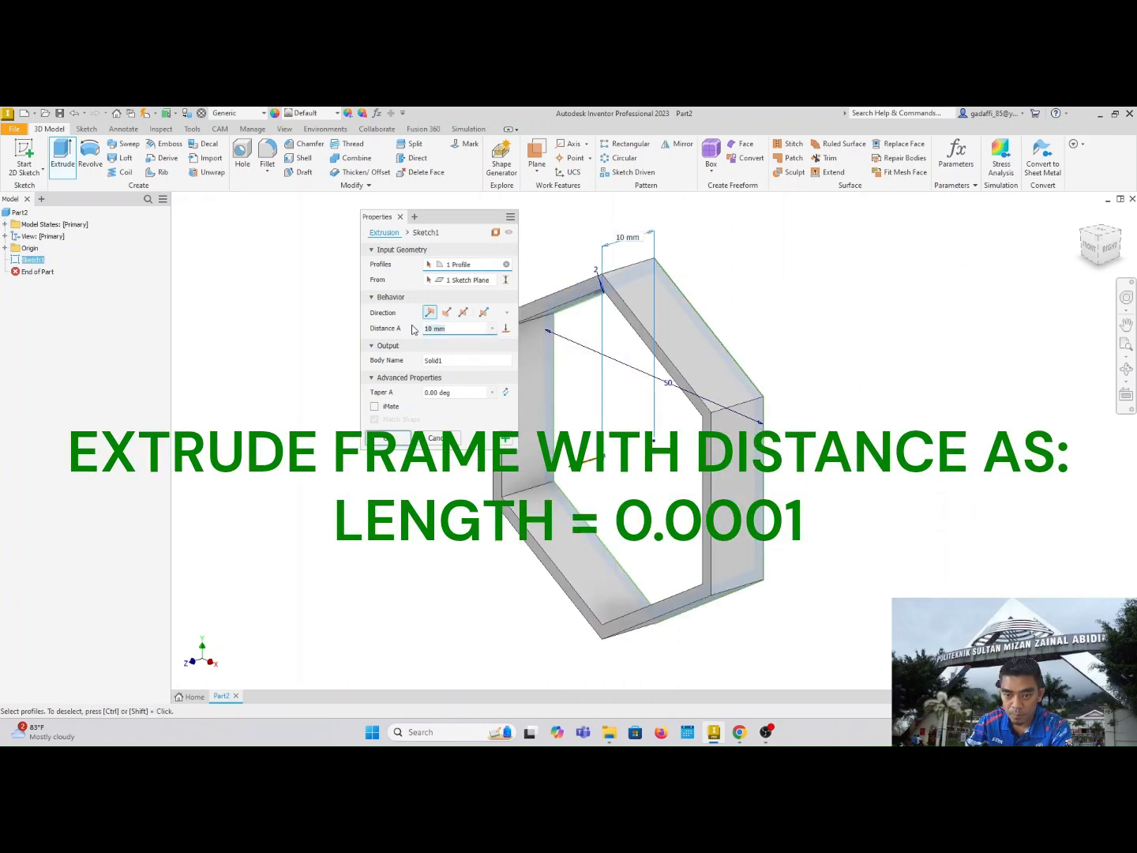
type("LE")
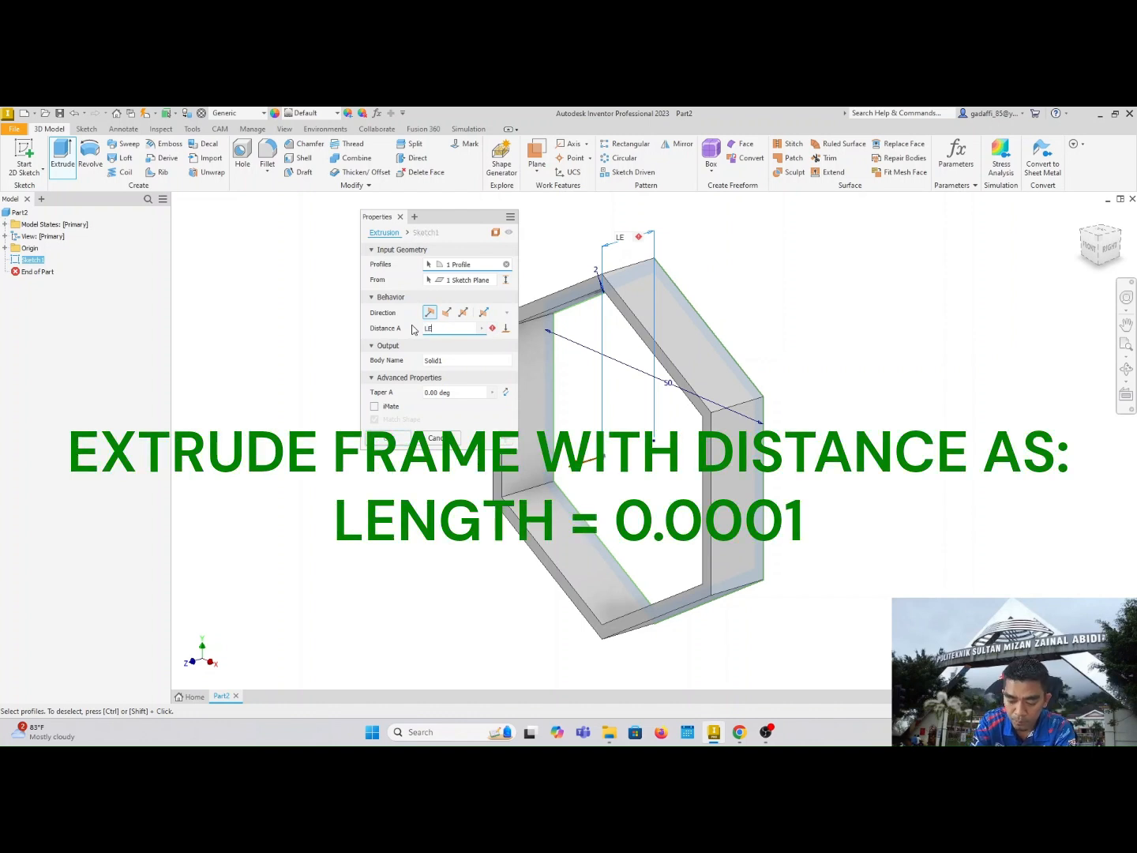
type("NGTH")
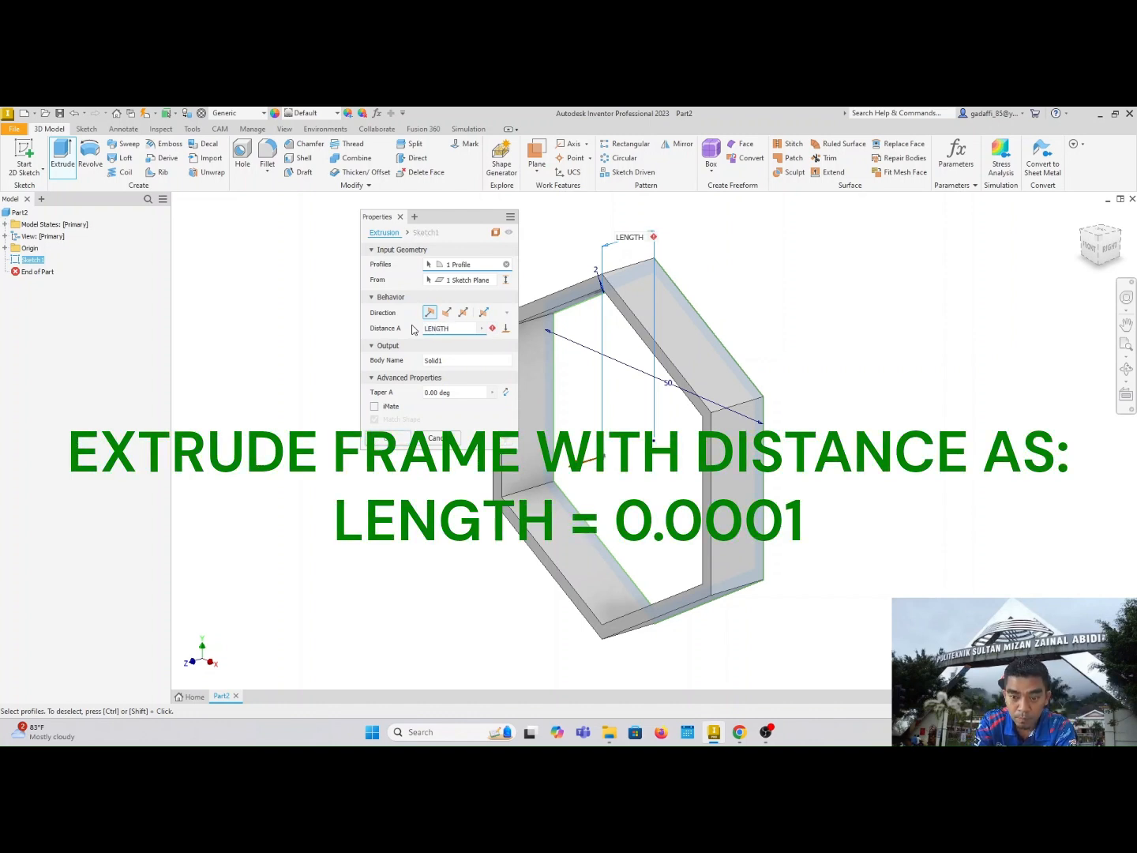
type("=")
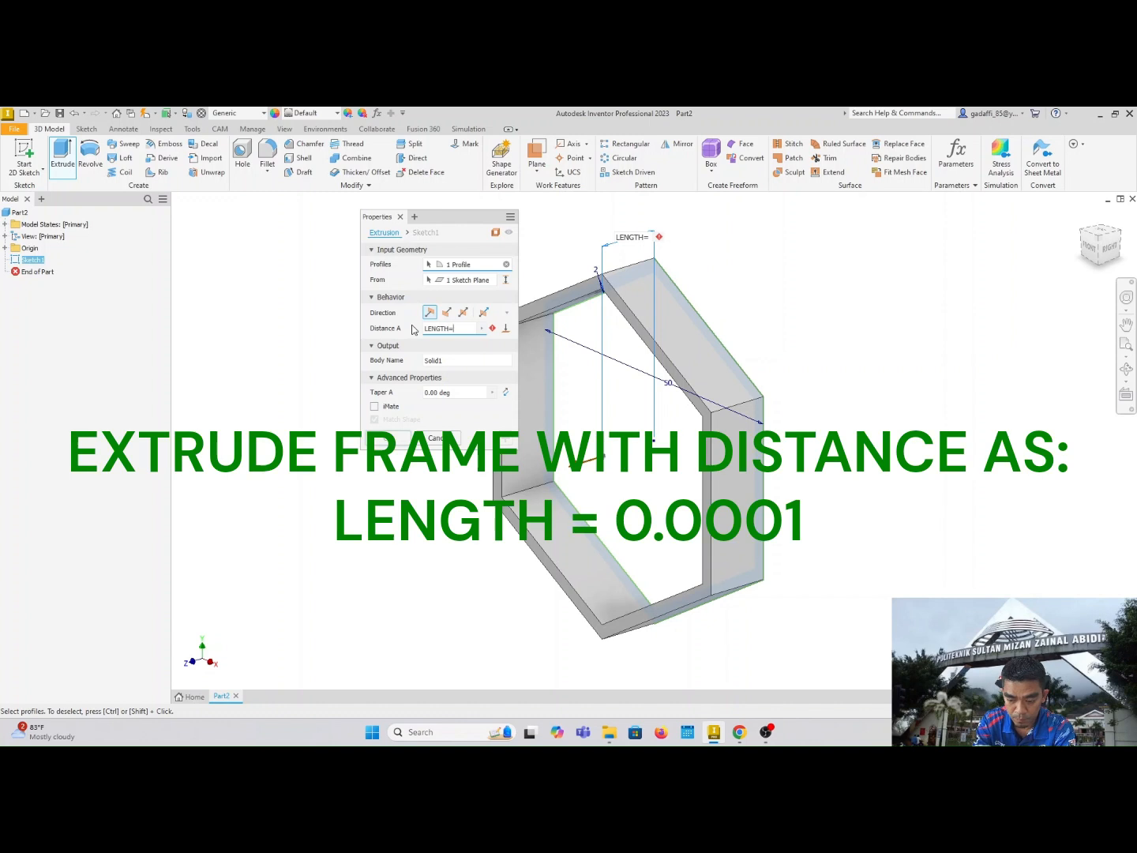
type("0")
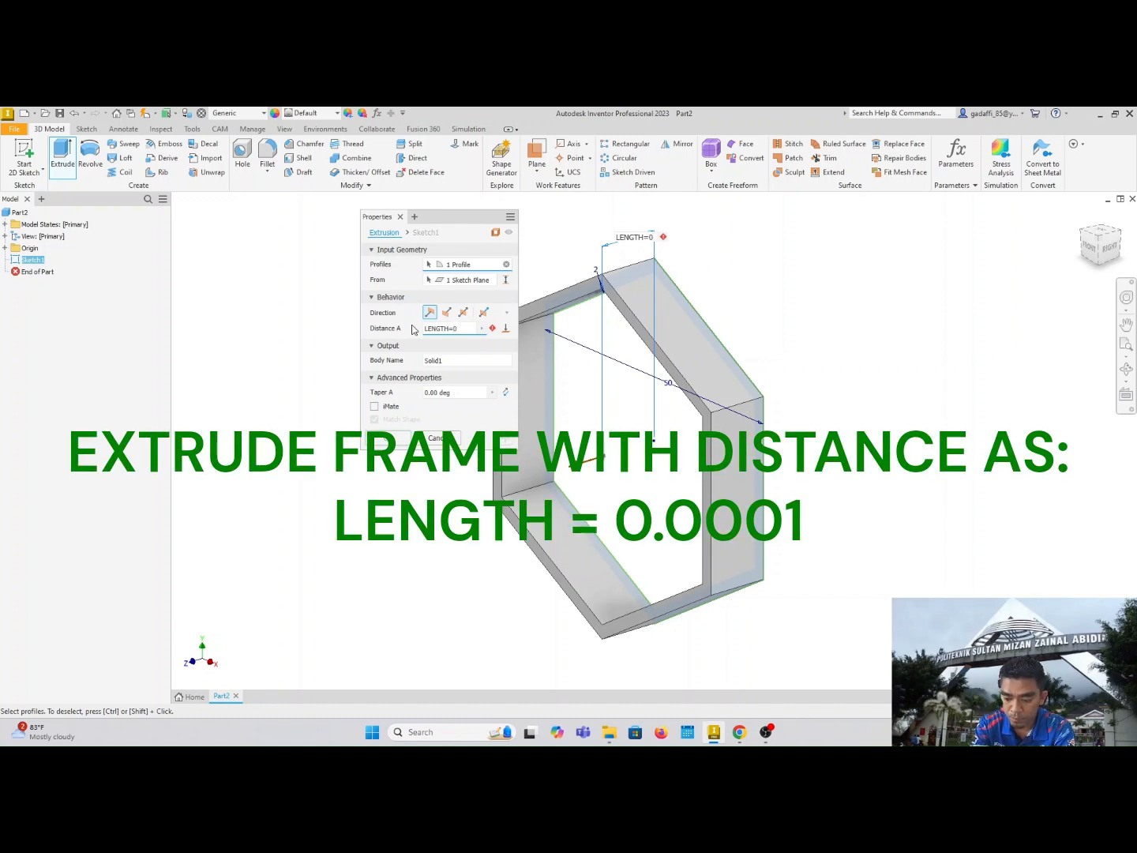
type(".000")
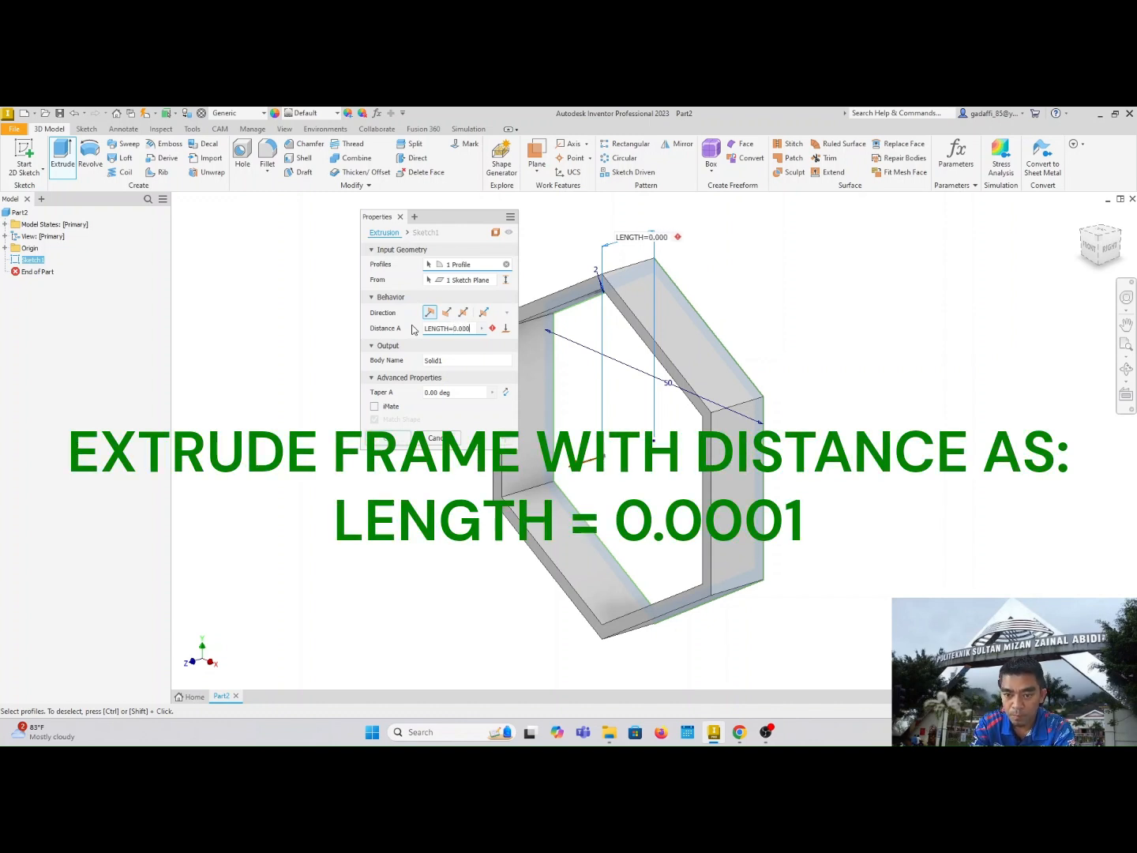
type("1")
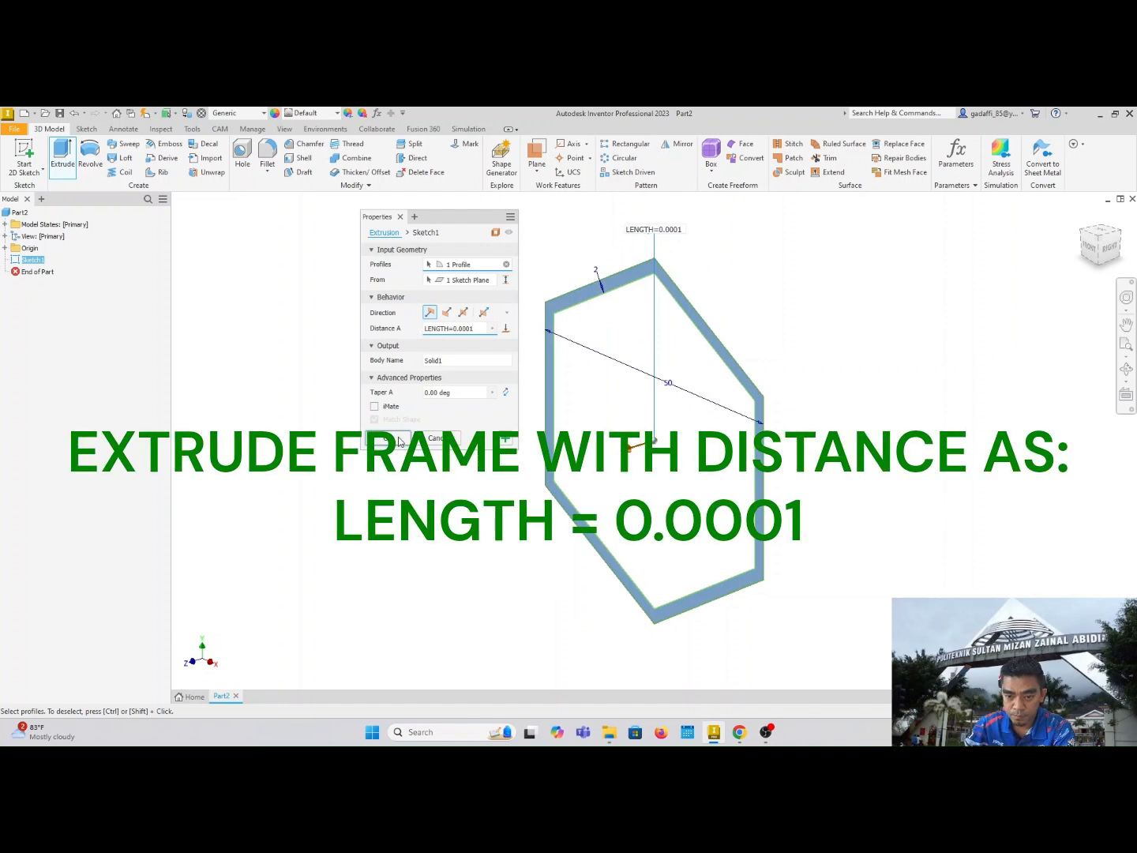
left_click(399, 440)
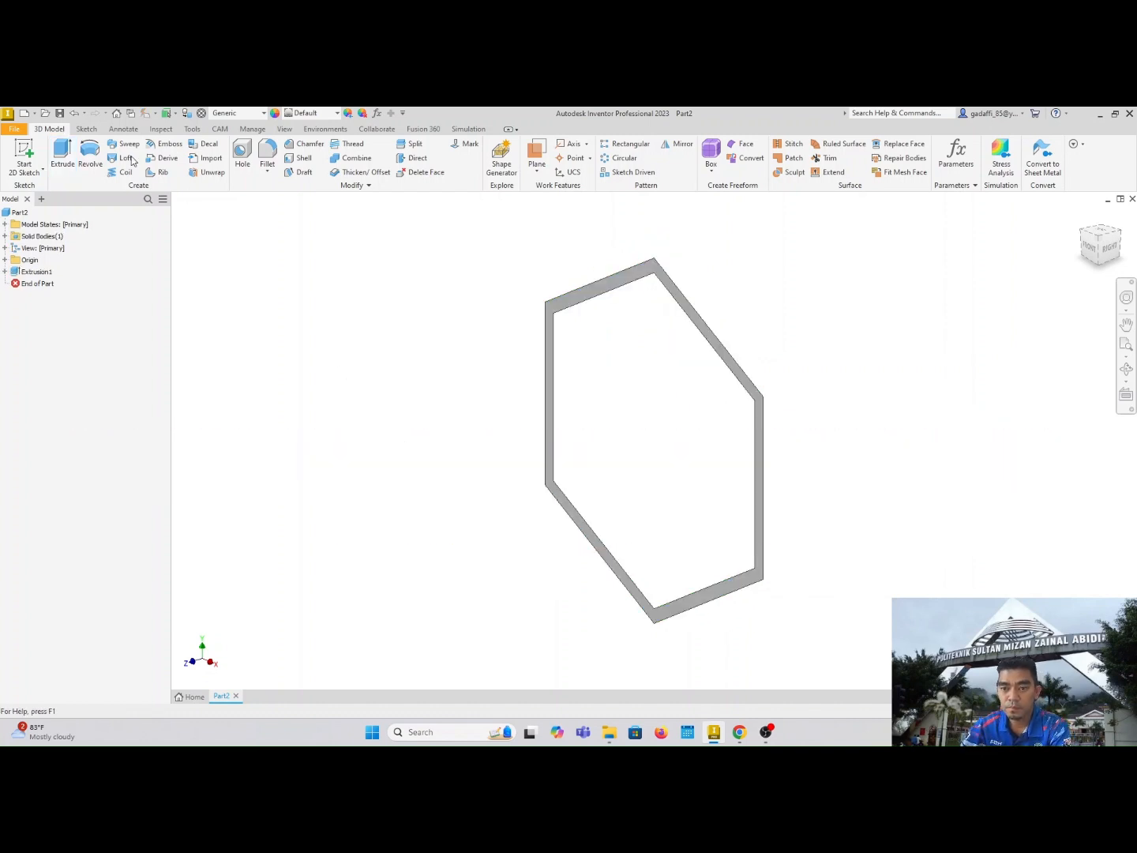
Save the part as FRAME MGO in the FRAME MGO project folder.
left_click(60, 113)
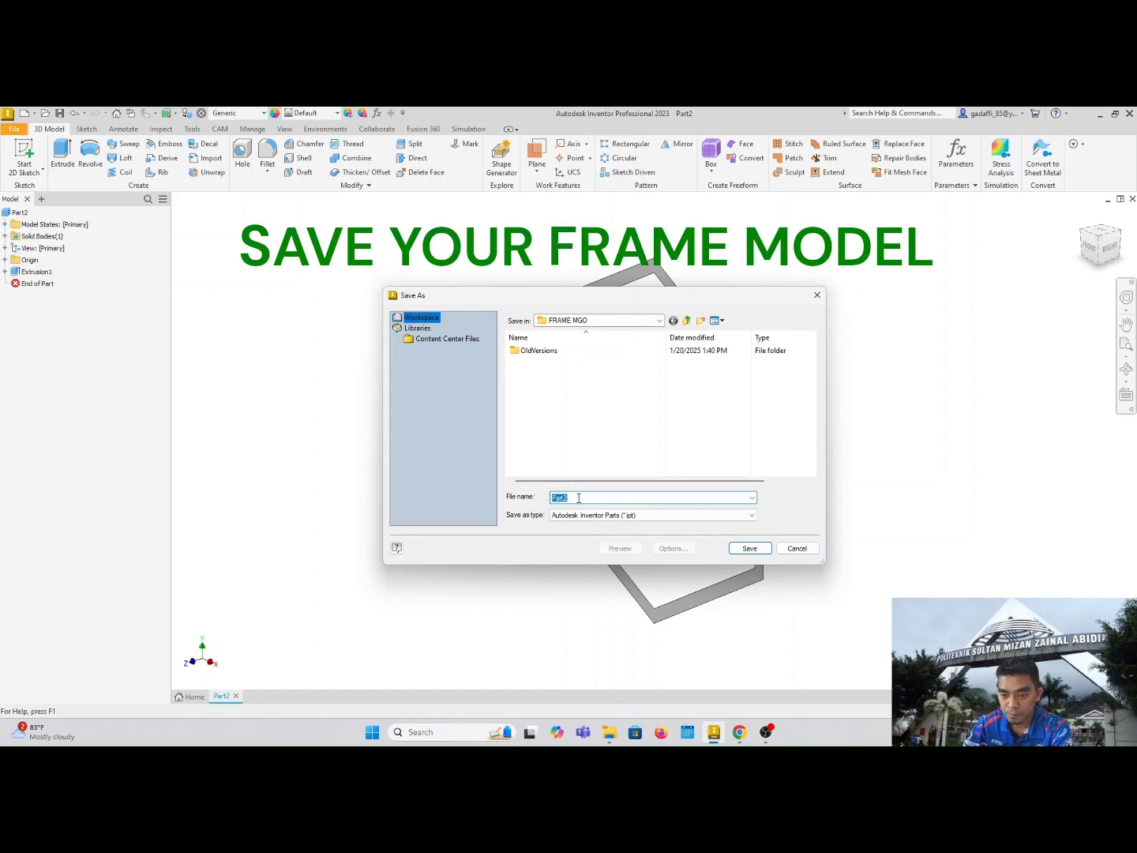
type("FRAME")
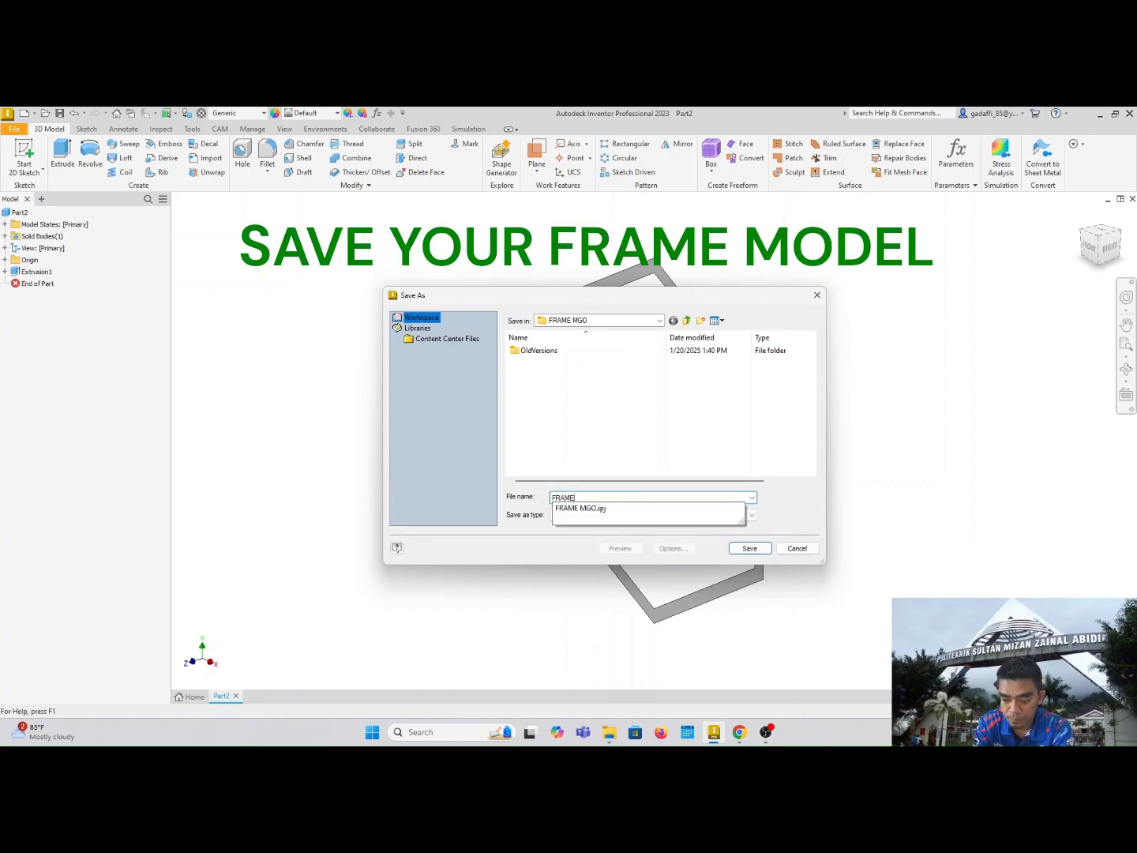
type(" MGO")
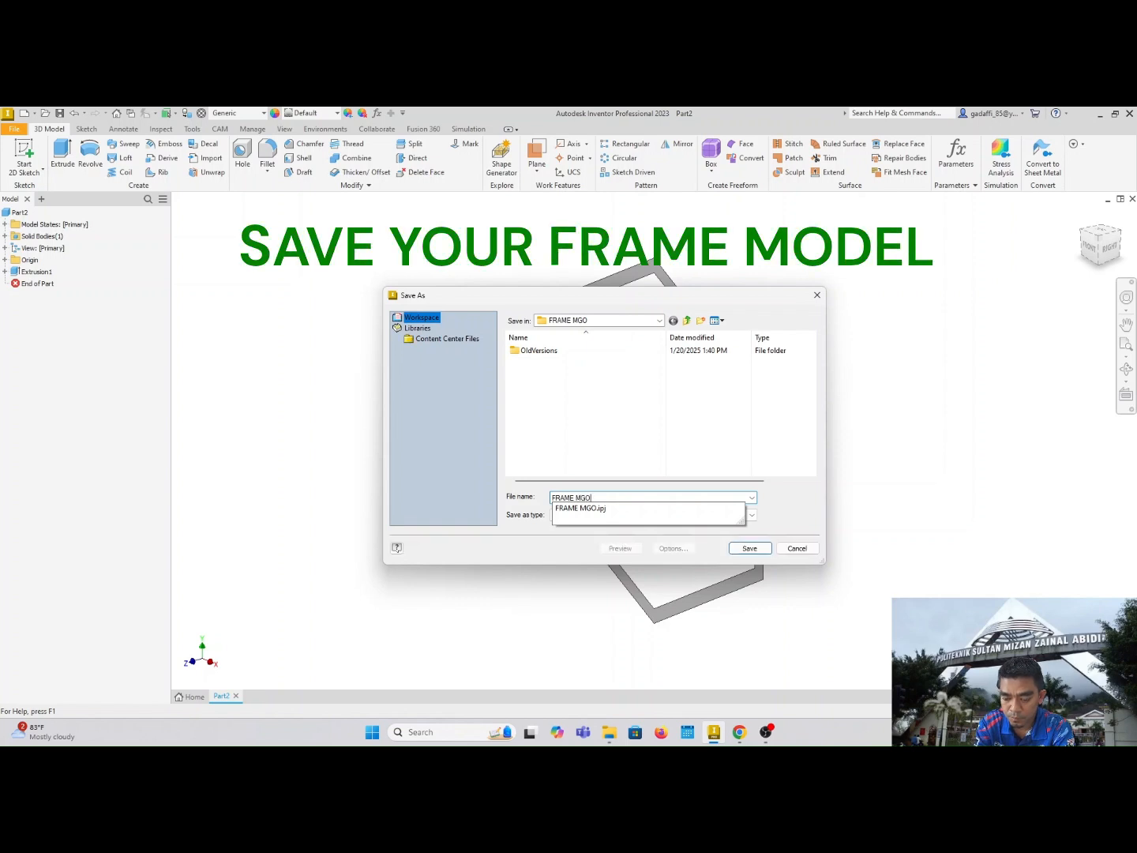
left_click(612, 466)
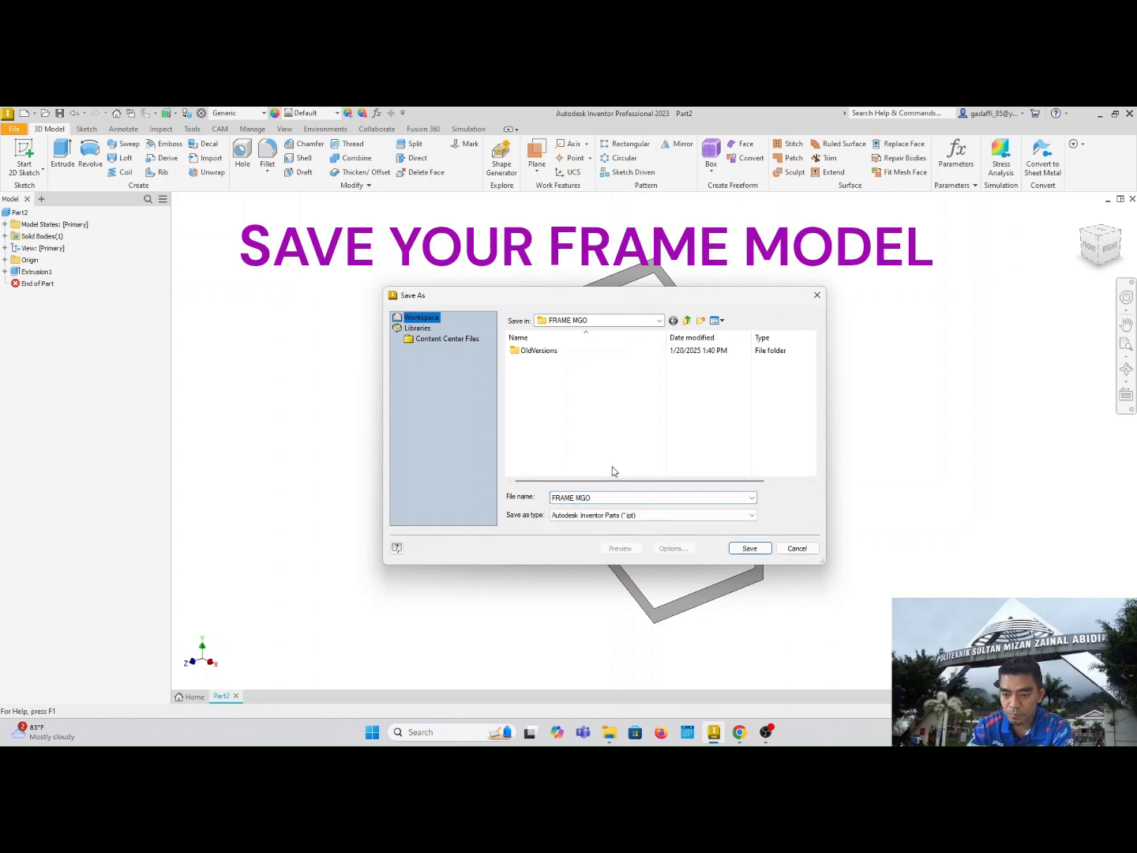
left_click(746, 549)
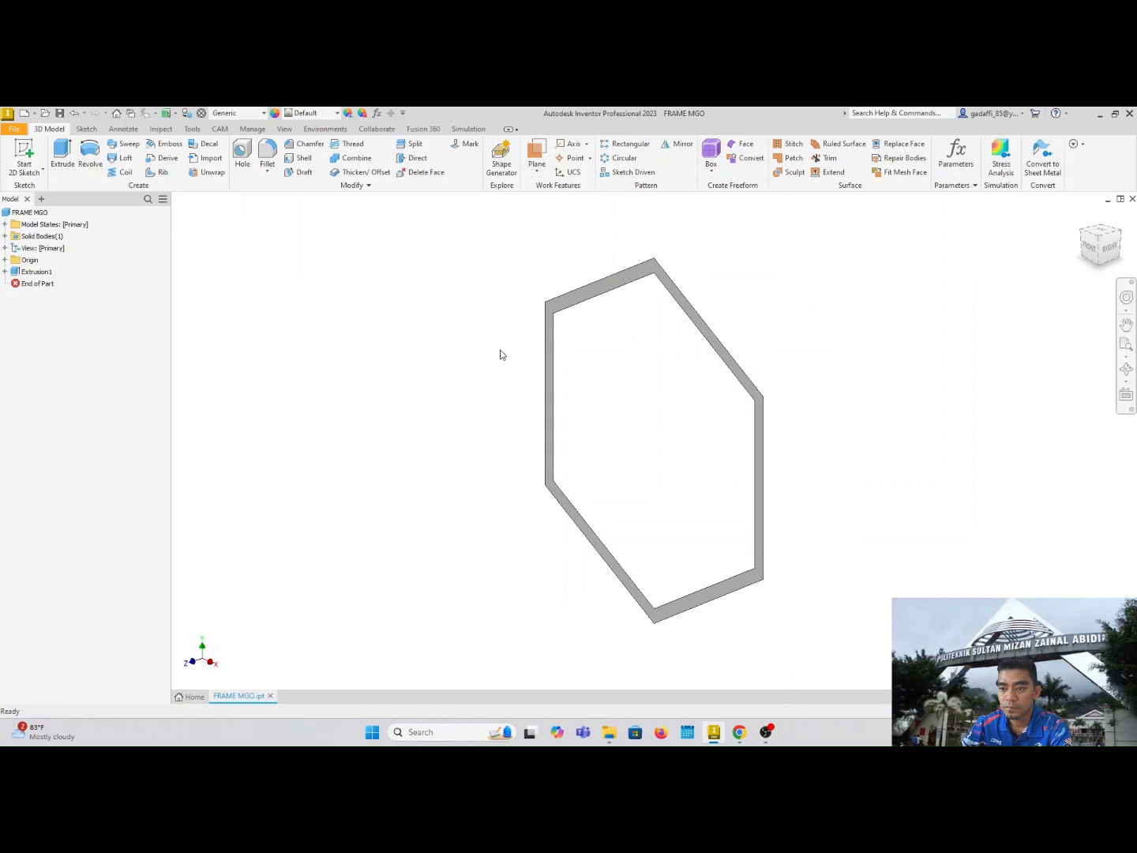
Open the Content Center Editor and display the FRAME MGO library.
left_click(257, 132)
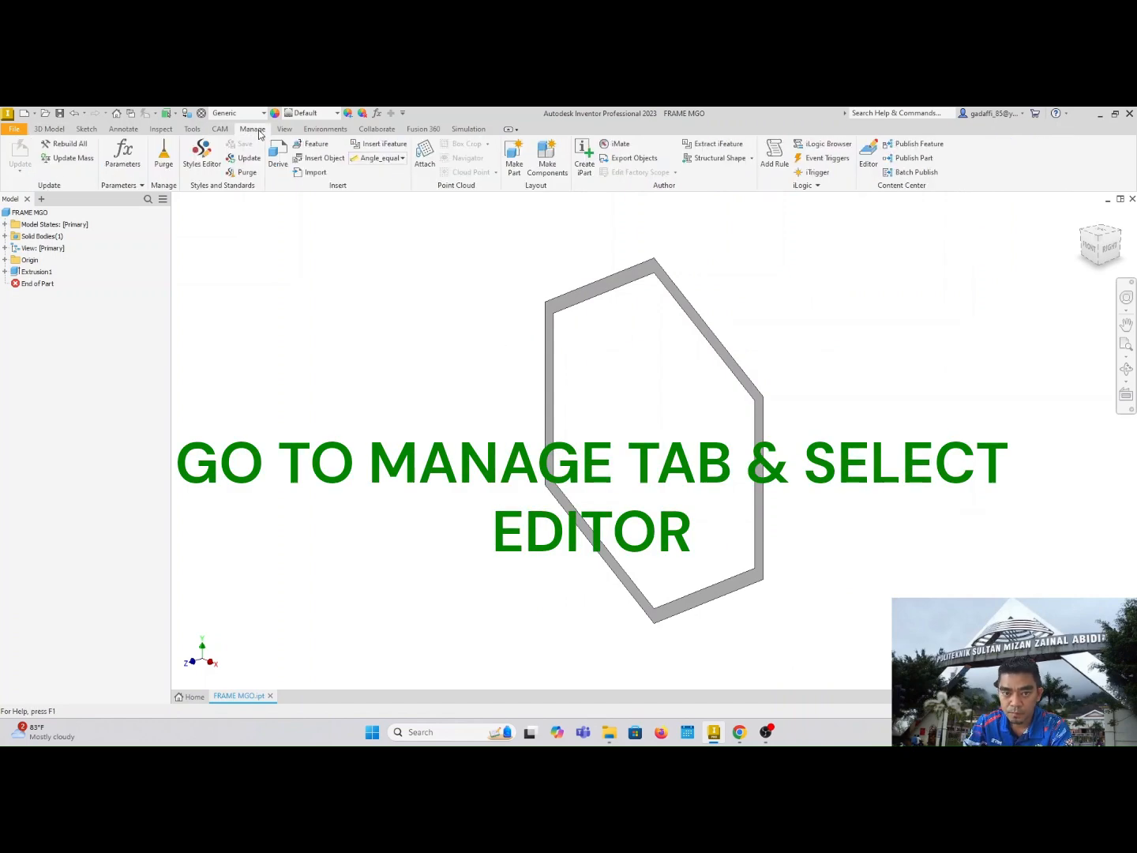
left_click(869, 156)
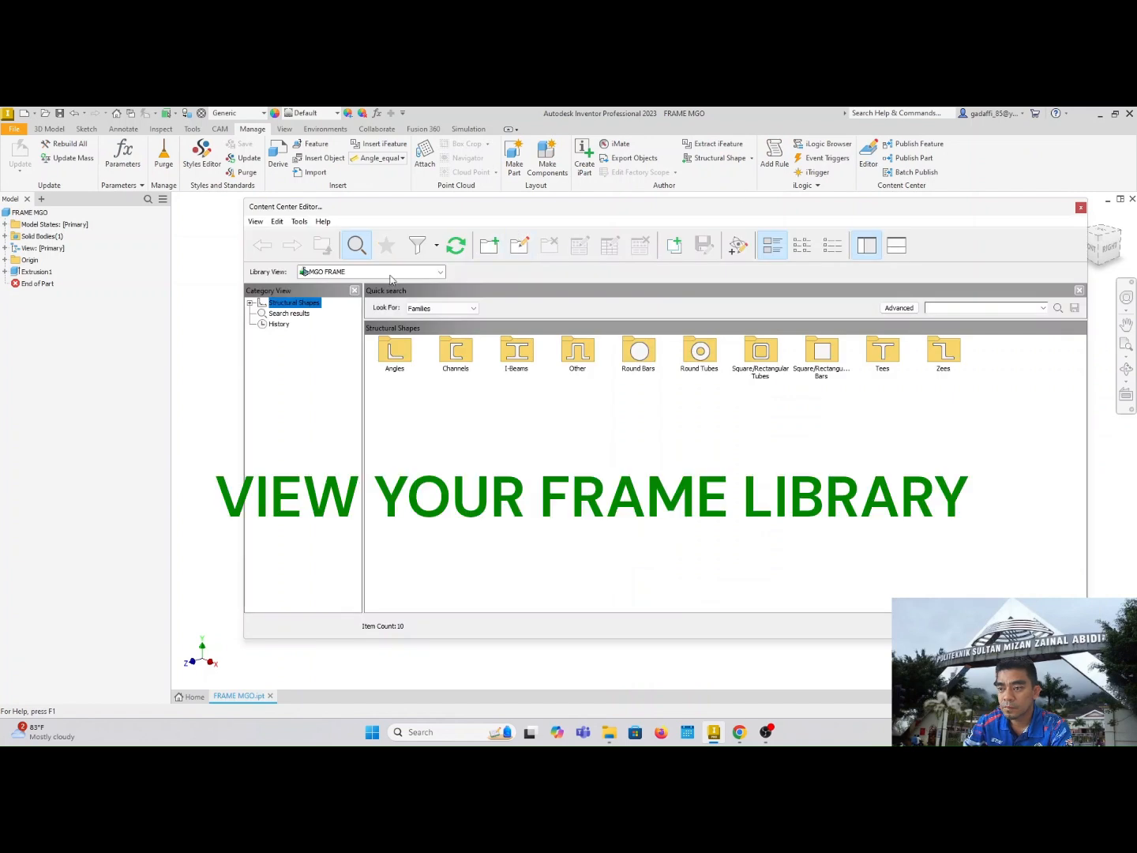
left_click(391, 273)
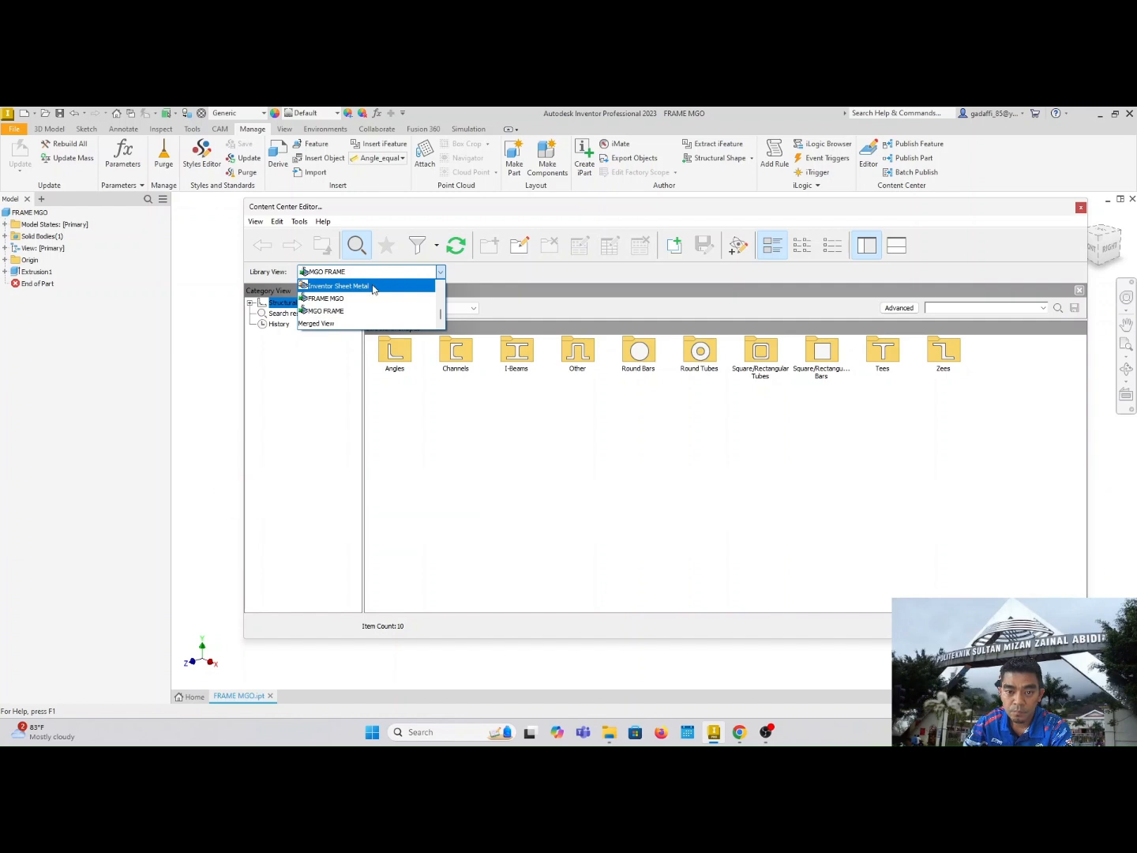
scroll(366, 296, "up", 1)
scroll(358, 298, "down", 3)
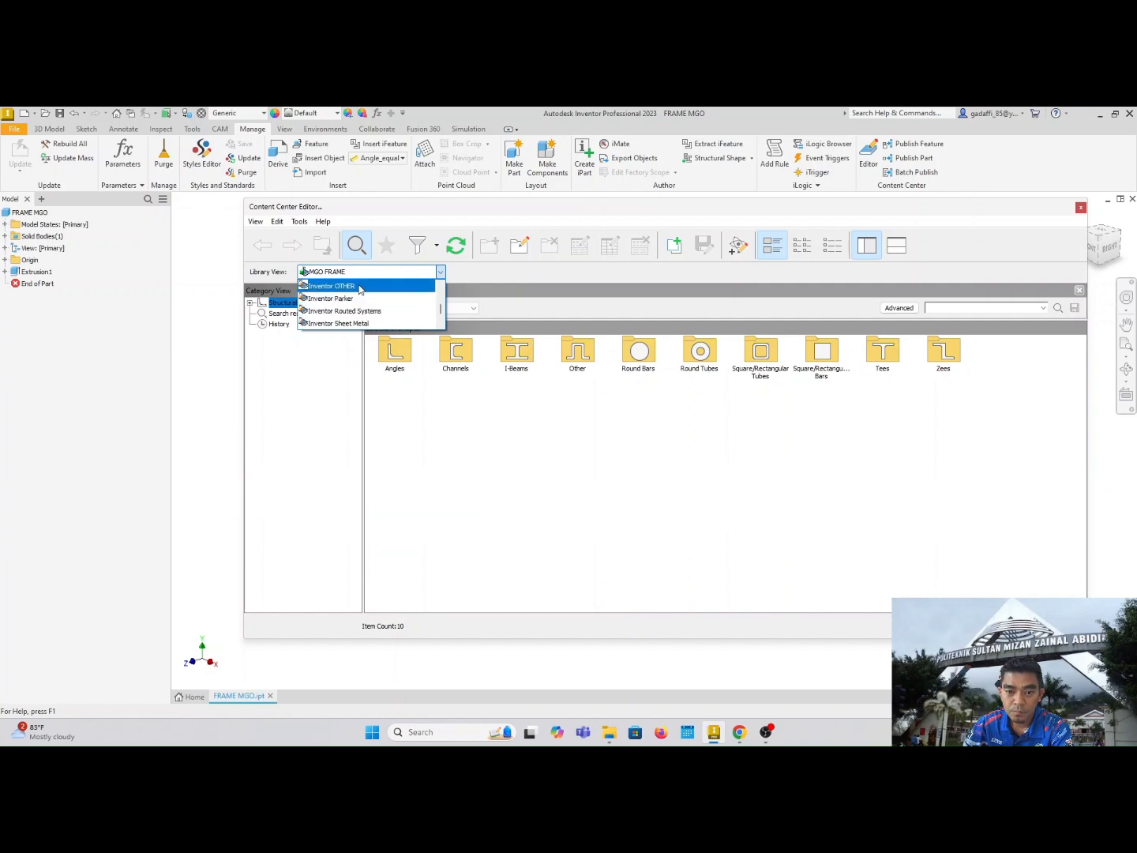
left_click(358, 299)
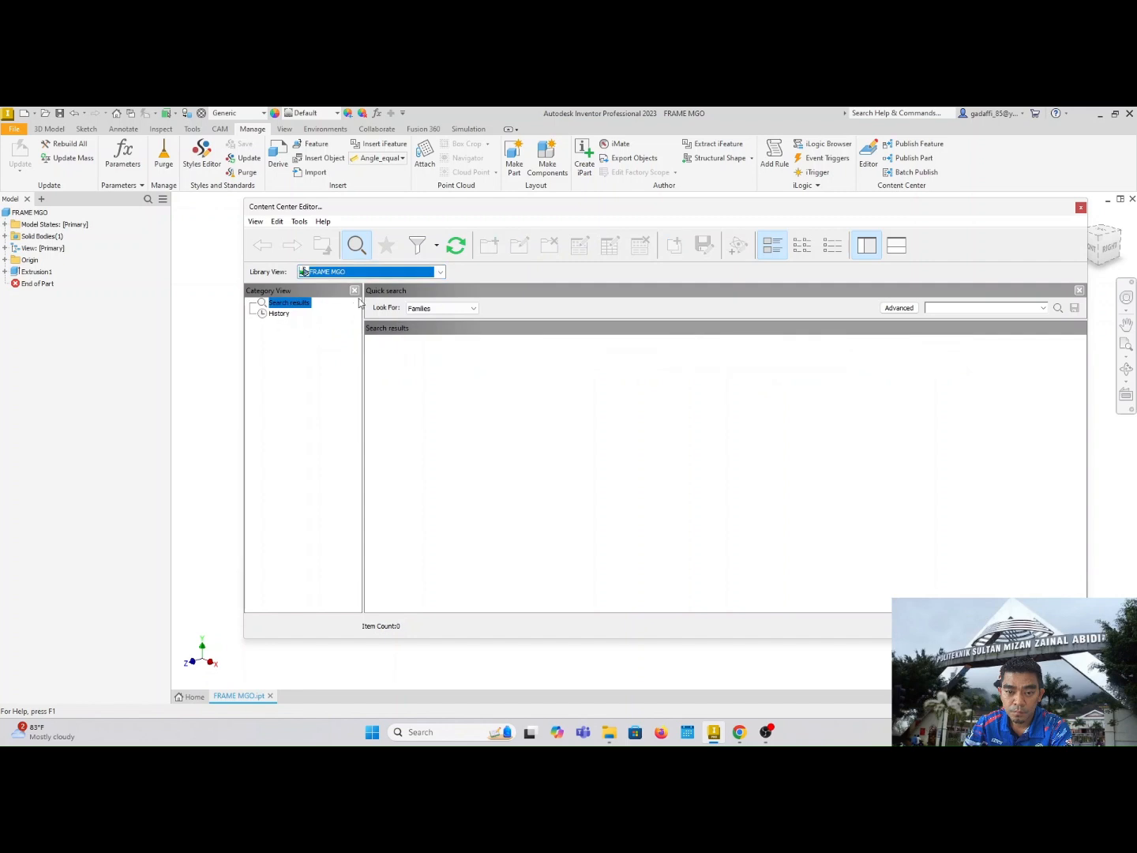
Copy the Structural Shapes category structure from the Inventor ISO library to the FRAME MGO library.
left_click(305, 273)
scroll(352, 311, "up", 2)
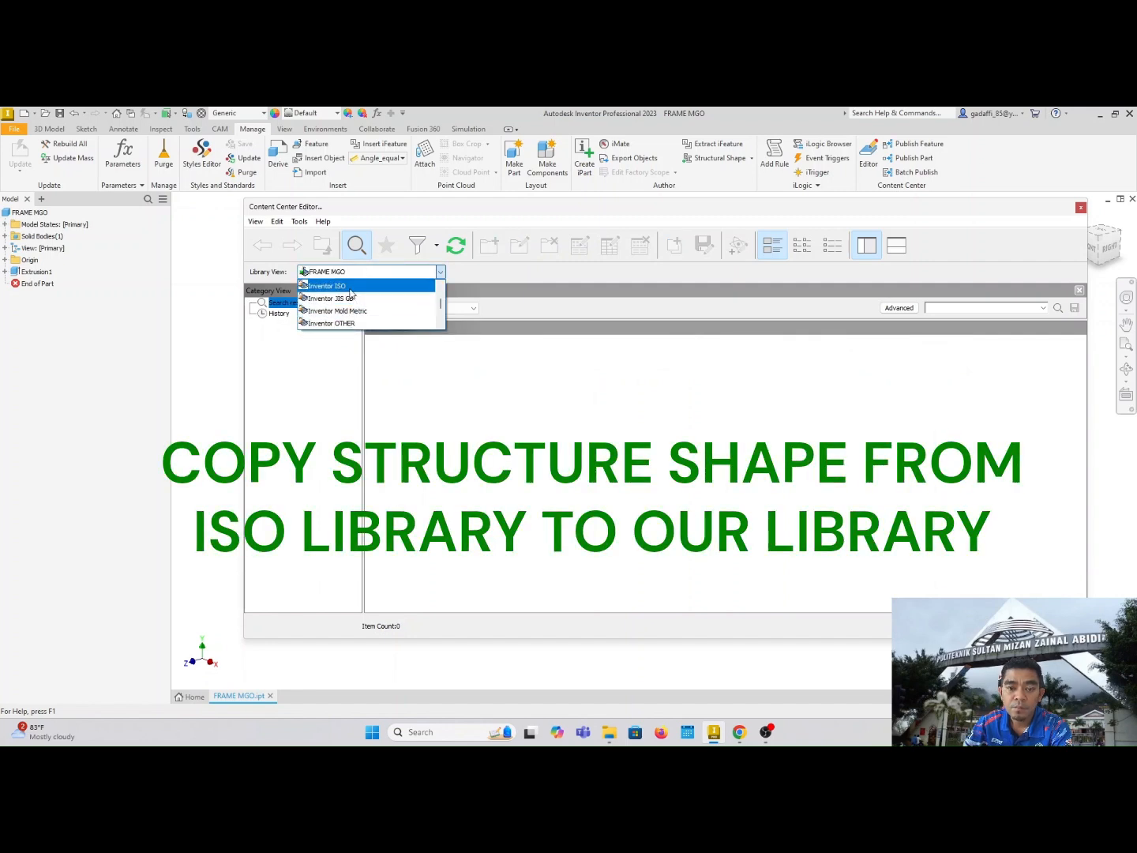
left_click(351, 288)
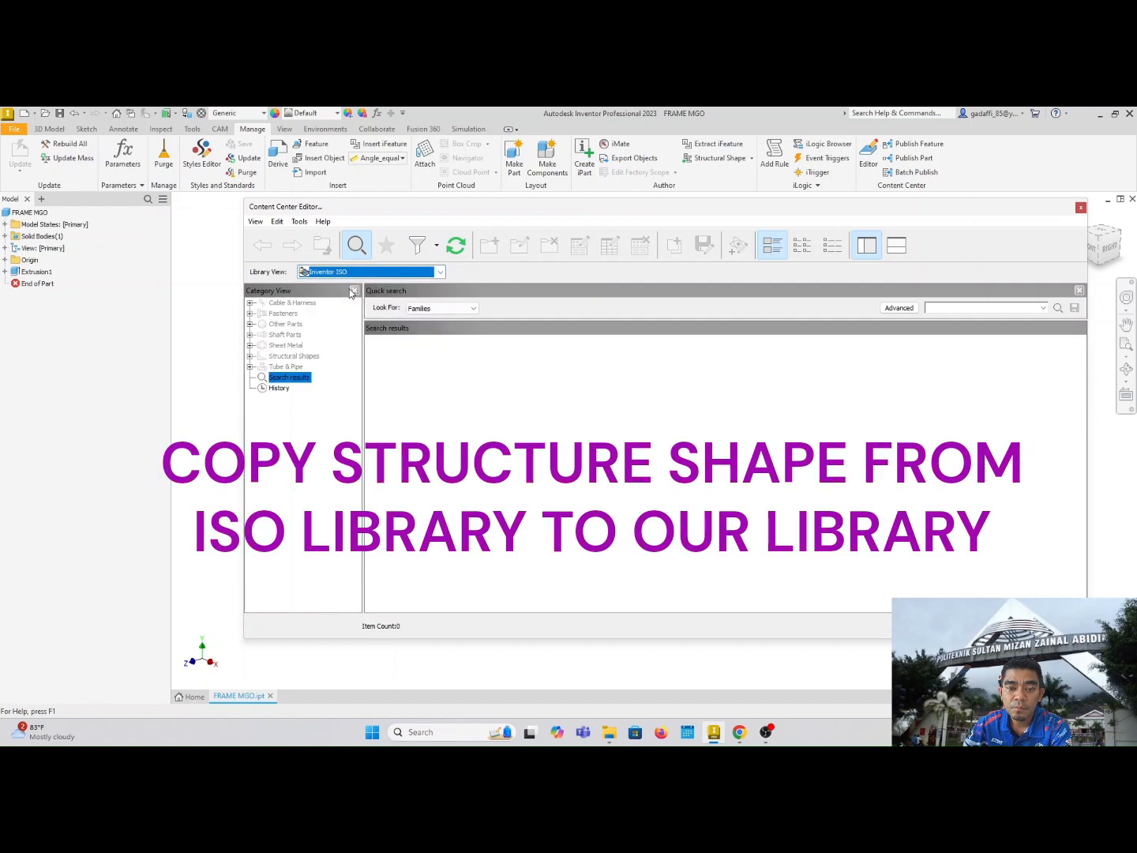
left_click(286, 356)
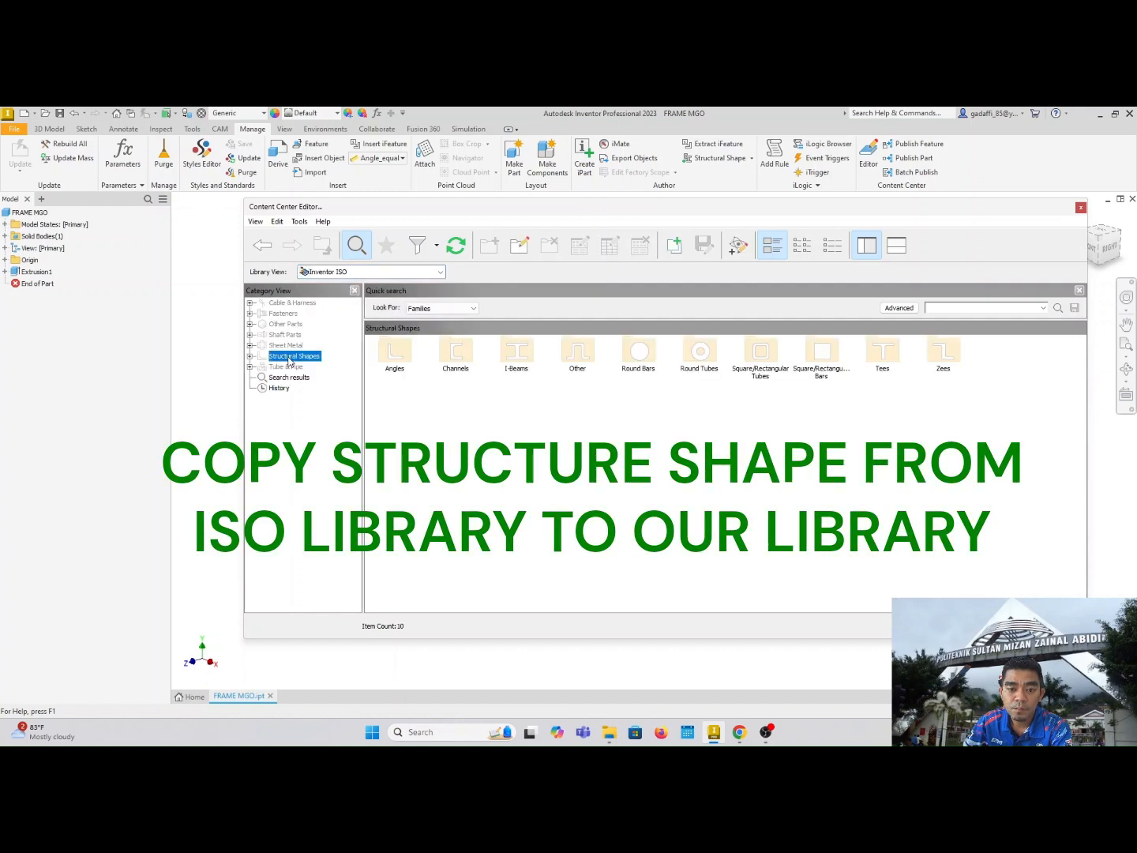
right_click(290, 361)
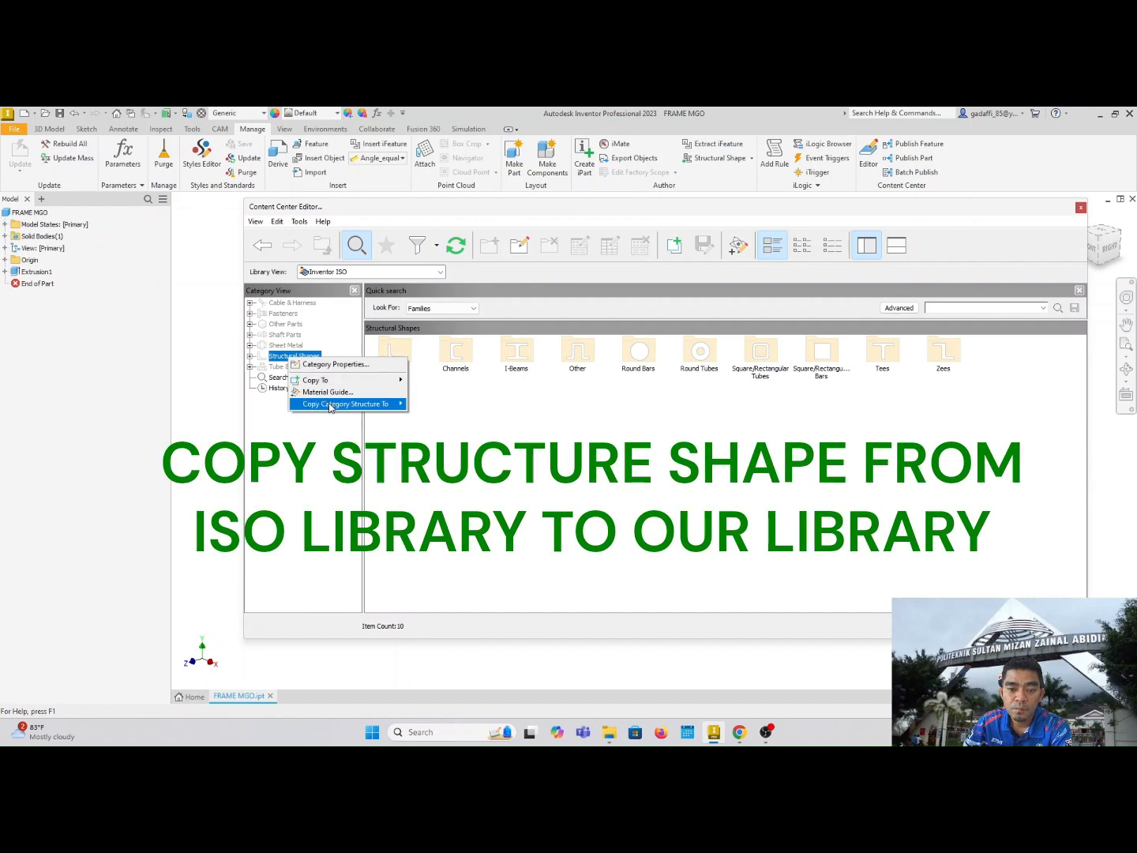
mouse_move(331, 407)
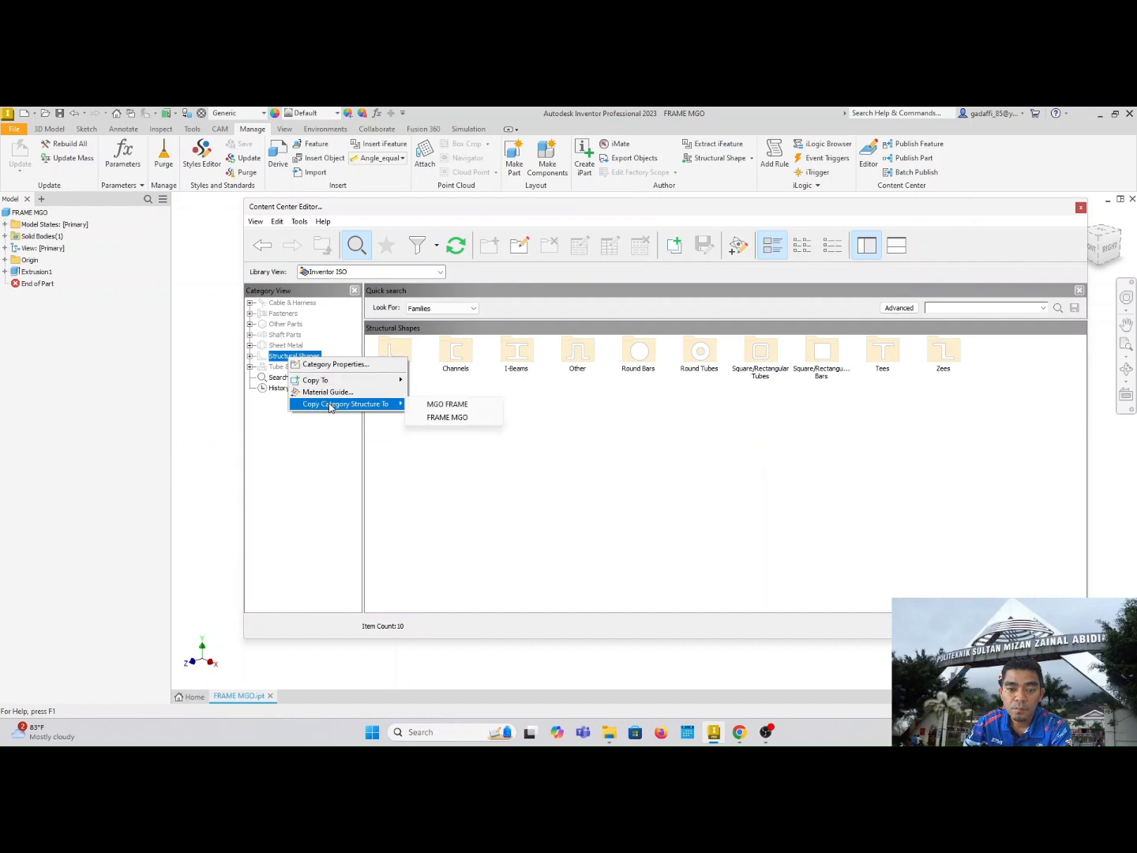
left_click(447, 417)
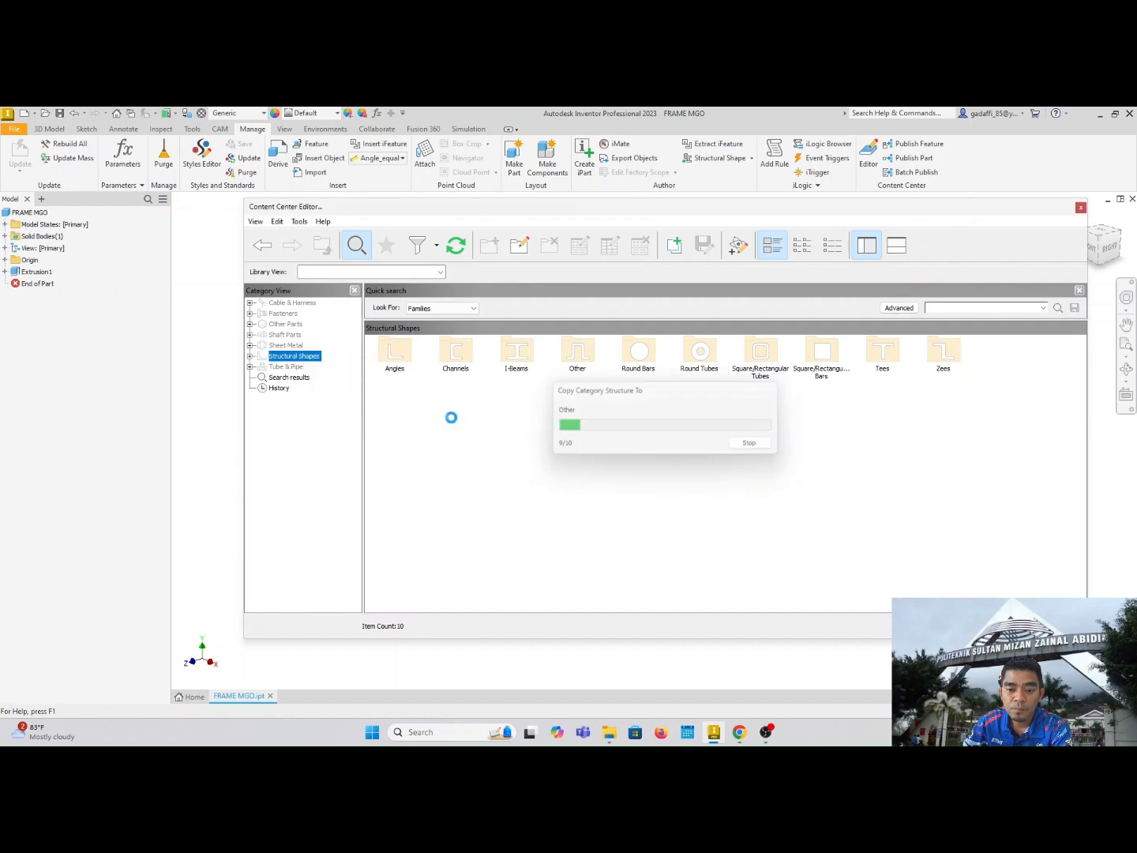
In the FRAME MGO library, delete the Round Bars, Round Tubes, both Square/Rectangular, Tees and Zees categories.
left_click(383, 273)
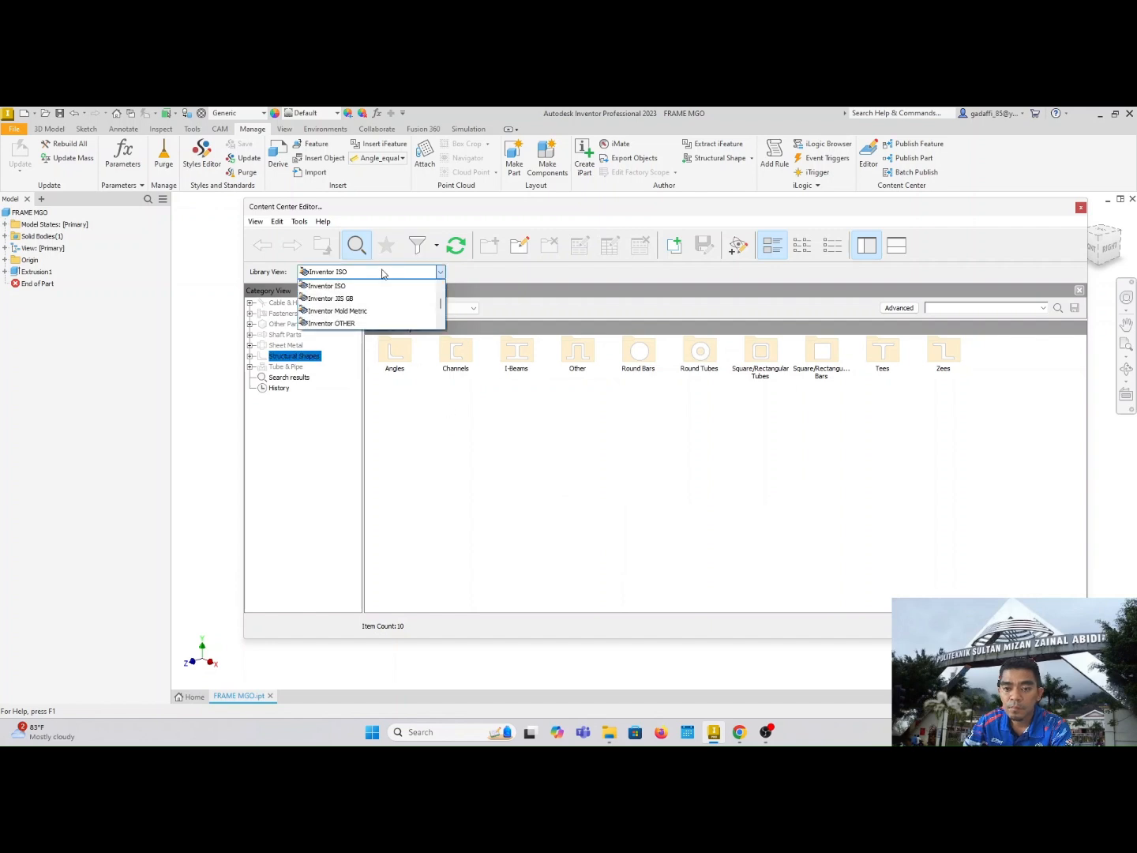
scroll(373, 301, "down", 2)
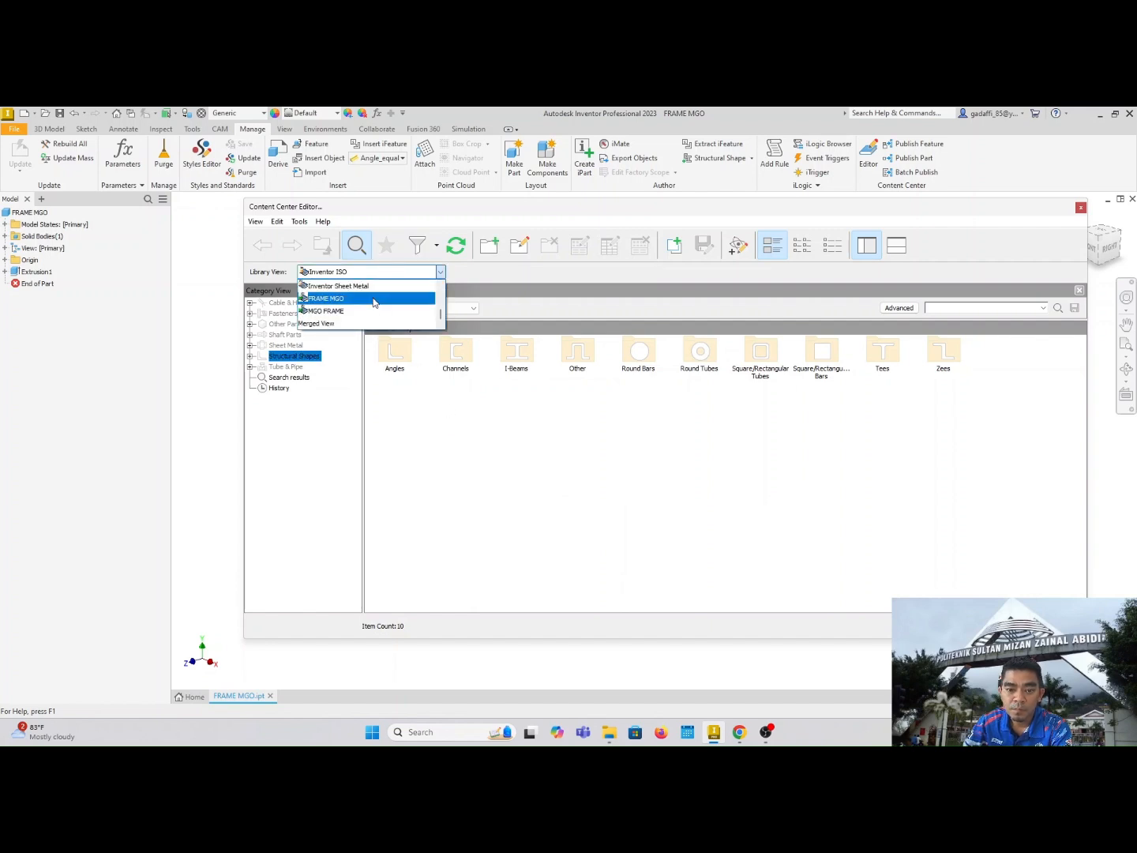
left_click(373, 298)
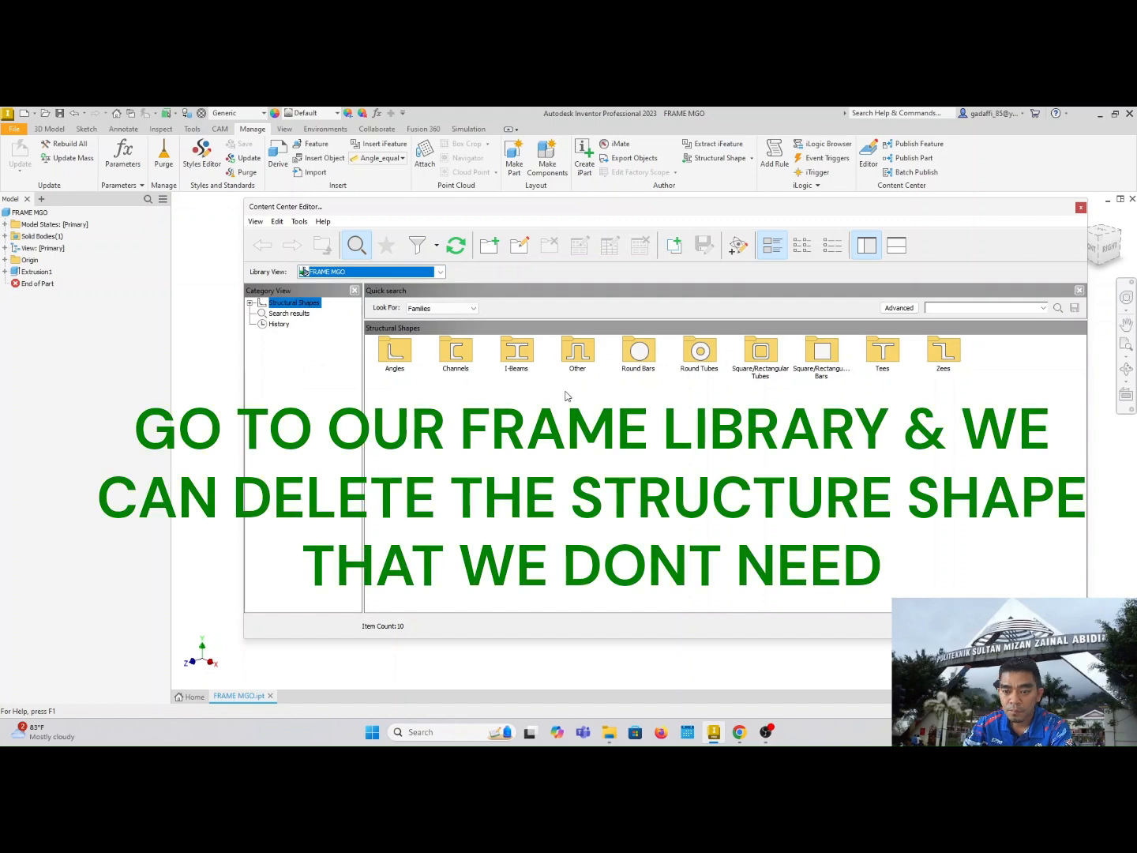
left_click_drag(977, 417, 633, 347)
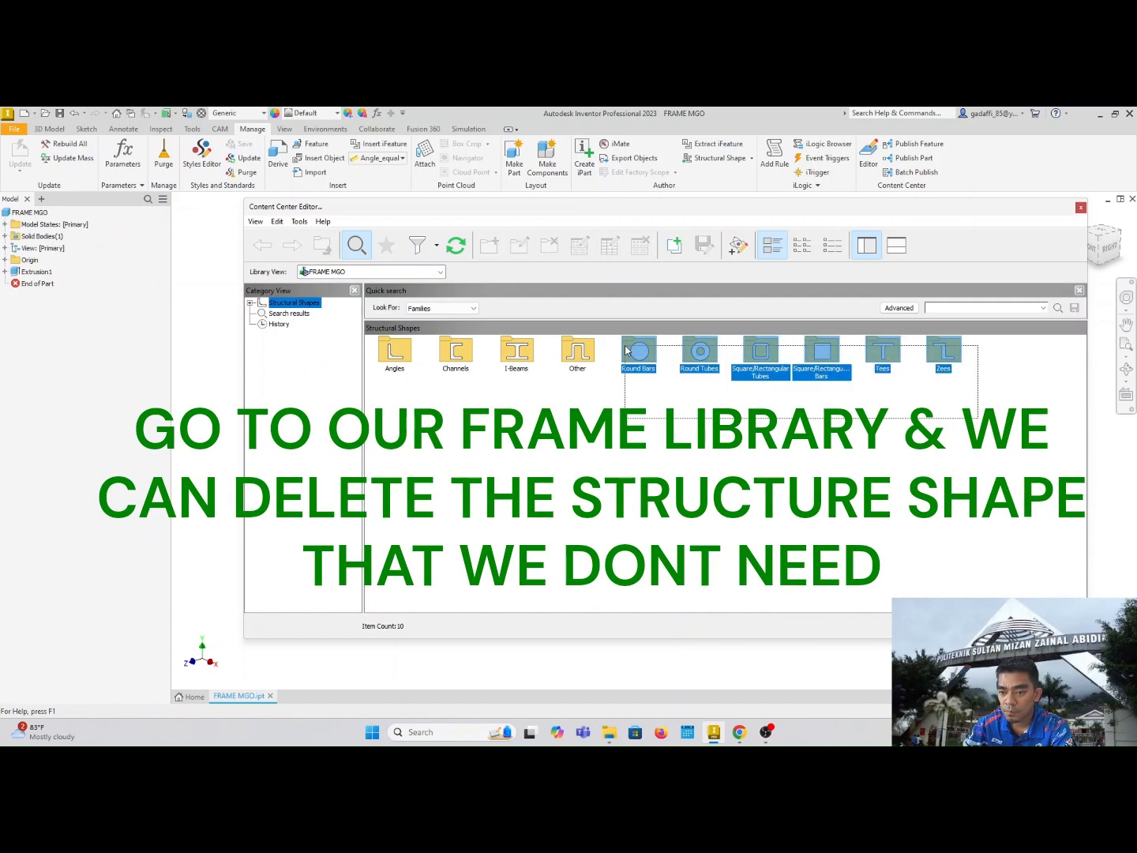
right_click(636, 353)
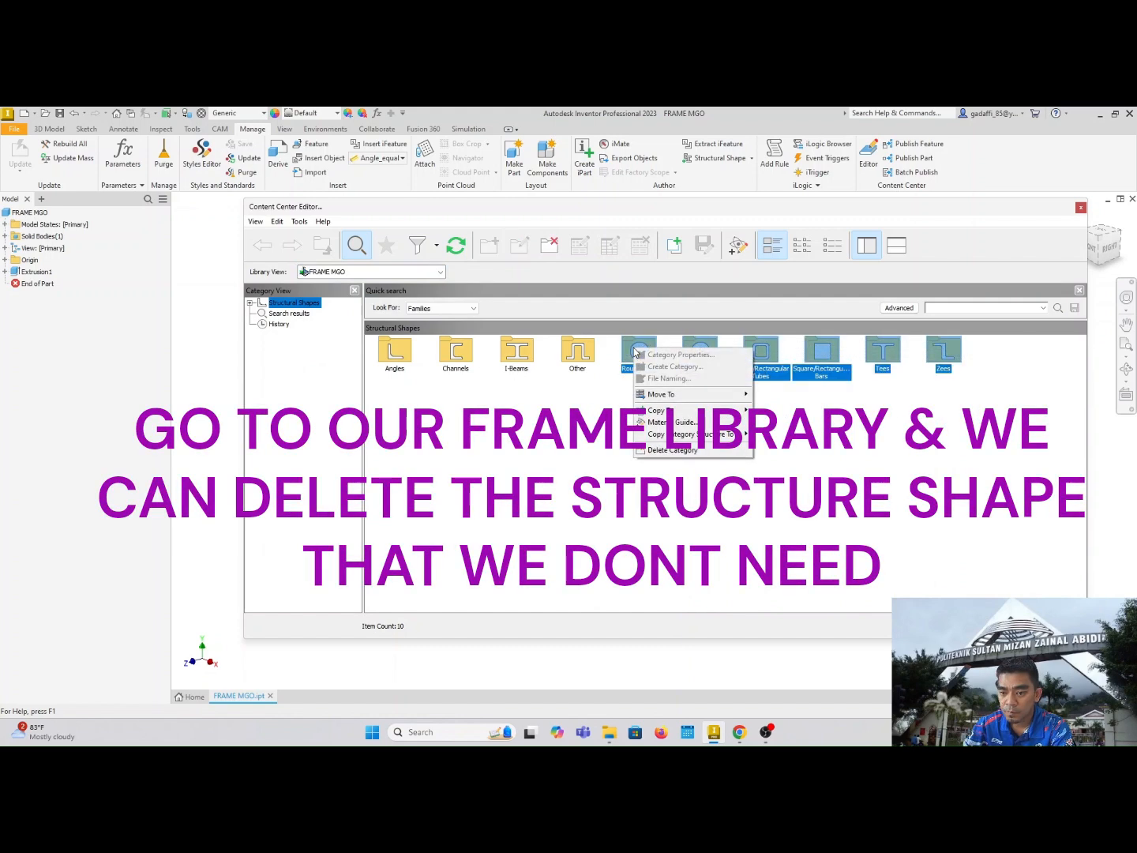
left_click(673, 450)
left_click(607, 459)
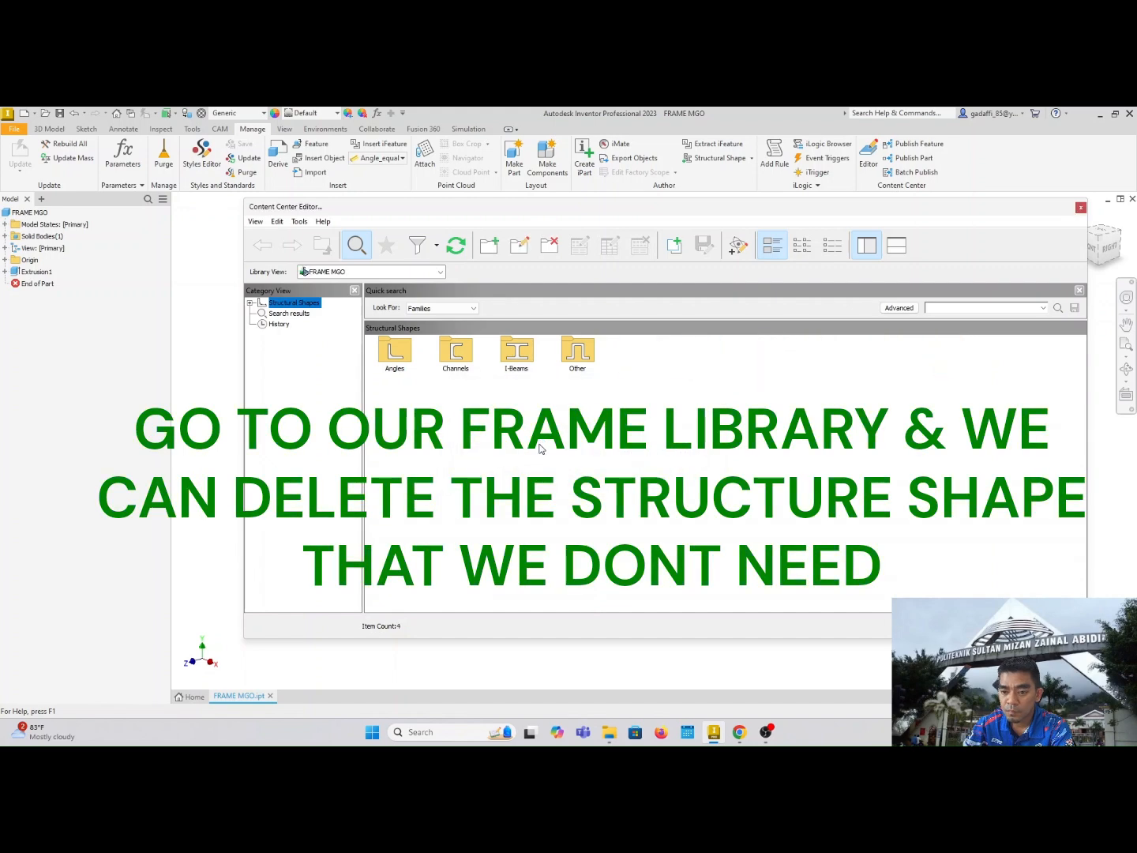
Delete the Angles, Channels and I-Beams categories from the FRAME MGO library's Structural Shapes.
left_click_drag(539, 440, 388, 352)
right_click(387, 352)
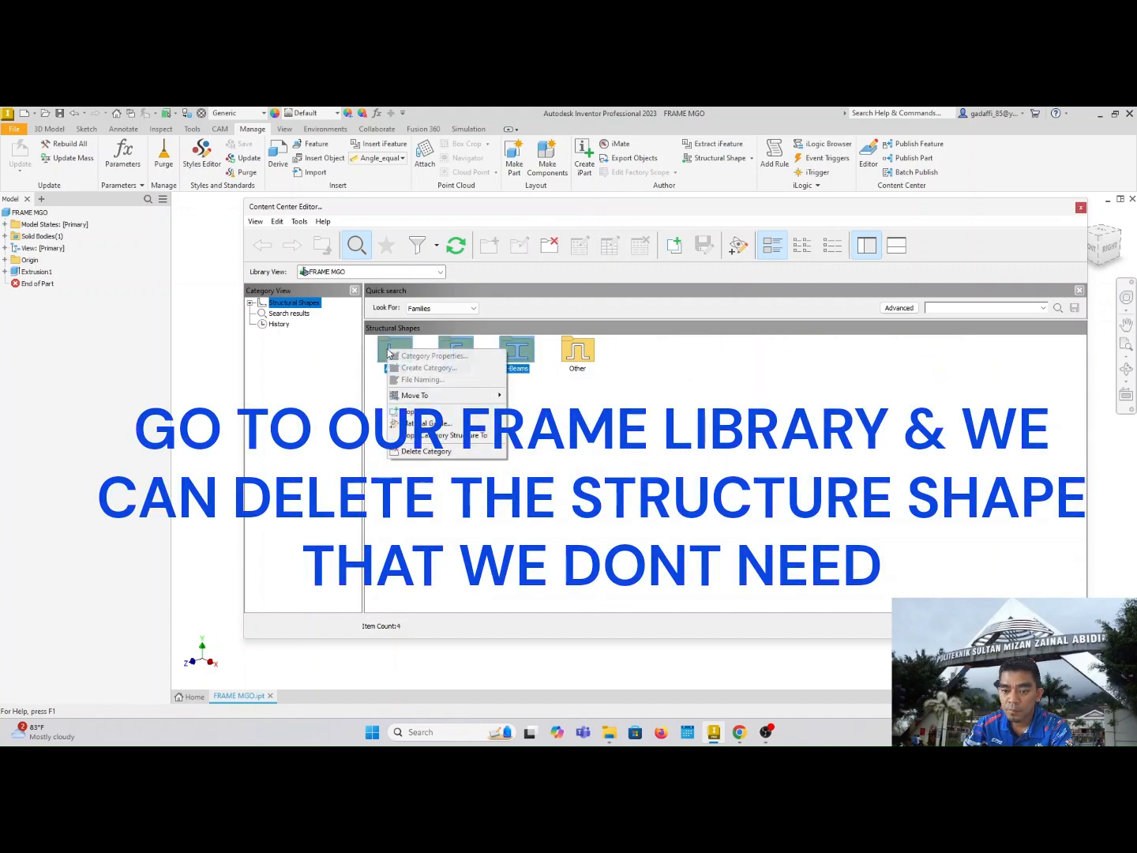
left_click(426, 452)
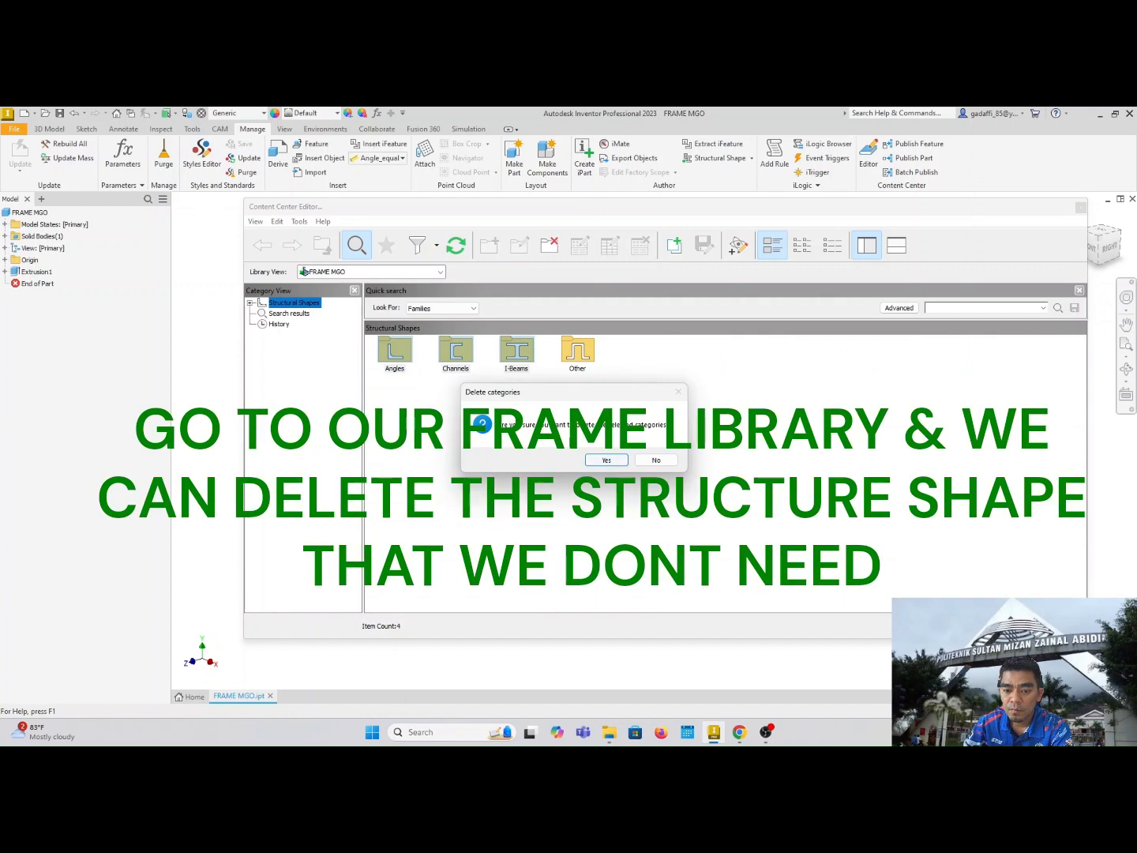
left_click(618, 457)
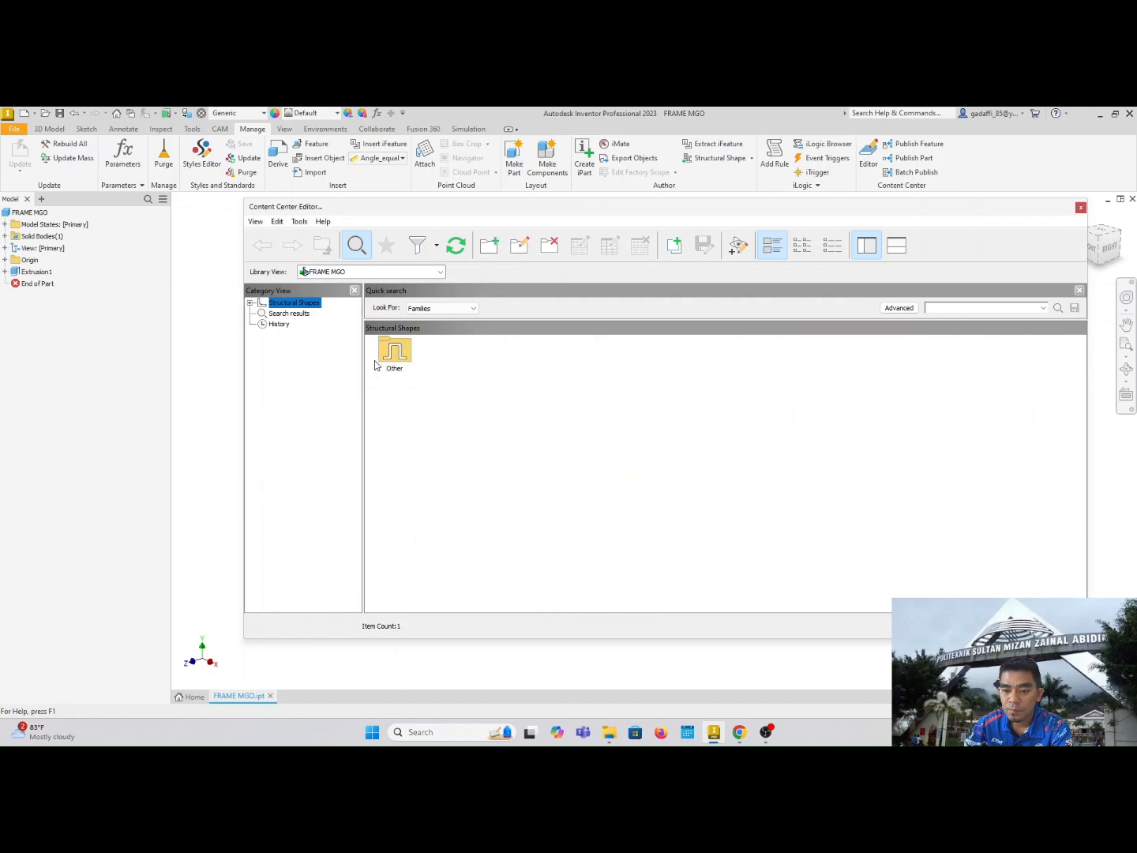
Close the Content Center Editor after opening the Other category, and start Structural Shape authoring with the category set to Other.
double_click(391, 355)
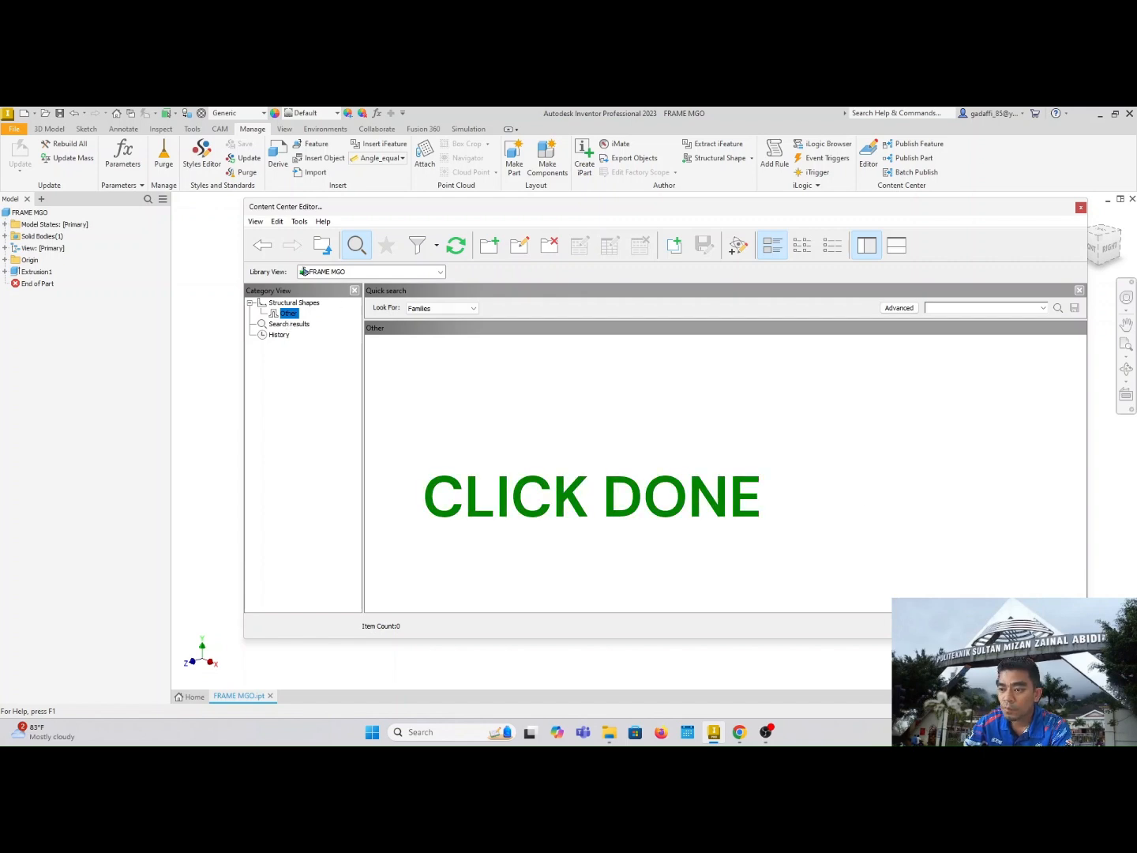
left_click(1056, 626)
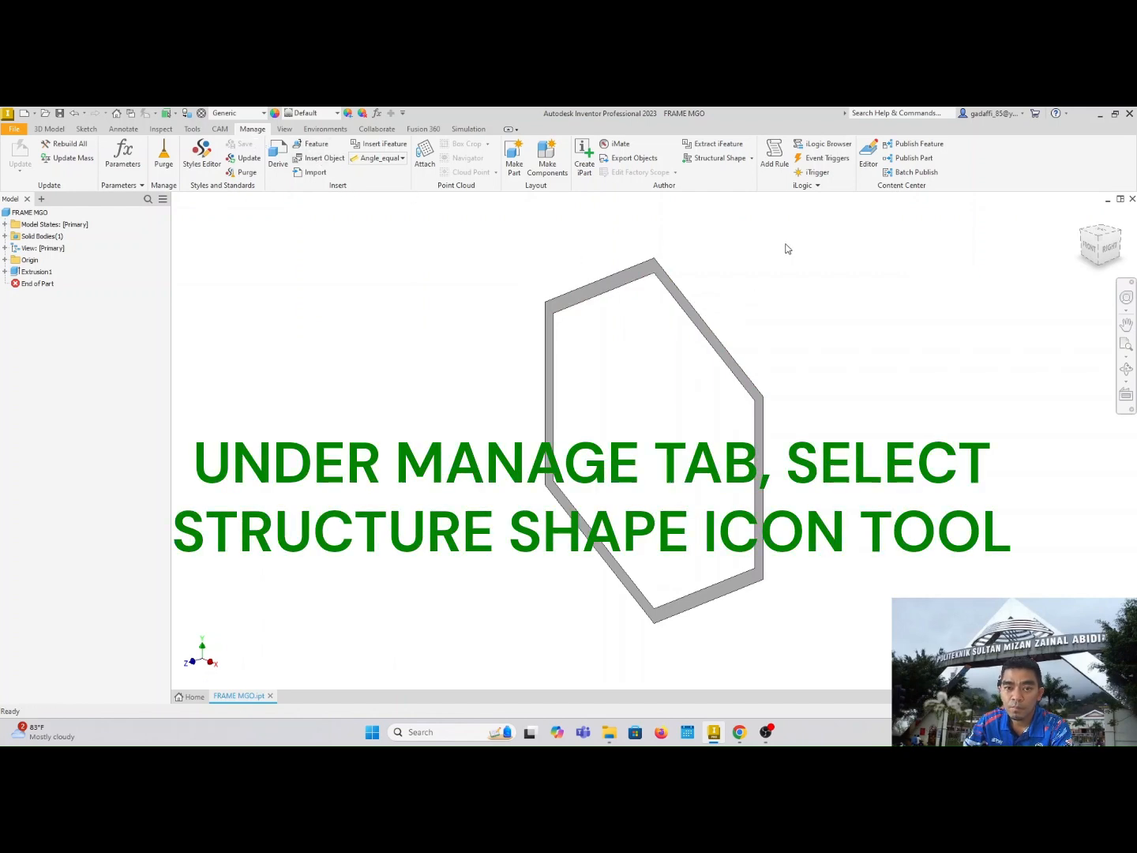
left_click(733, 160)
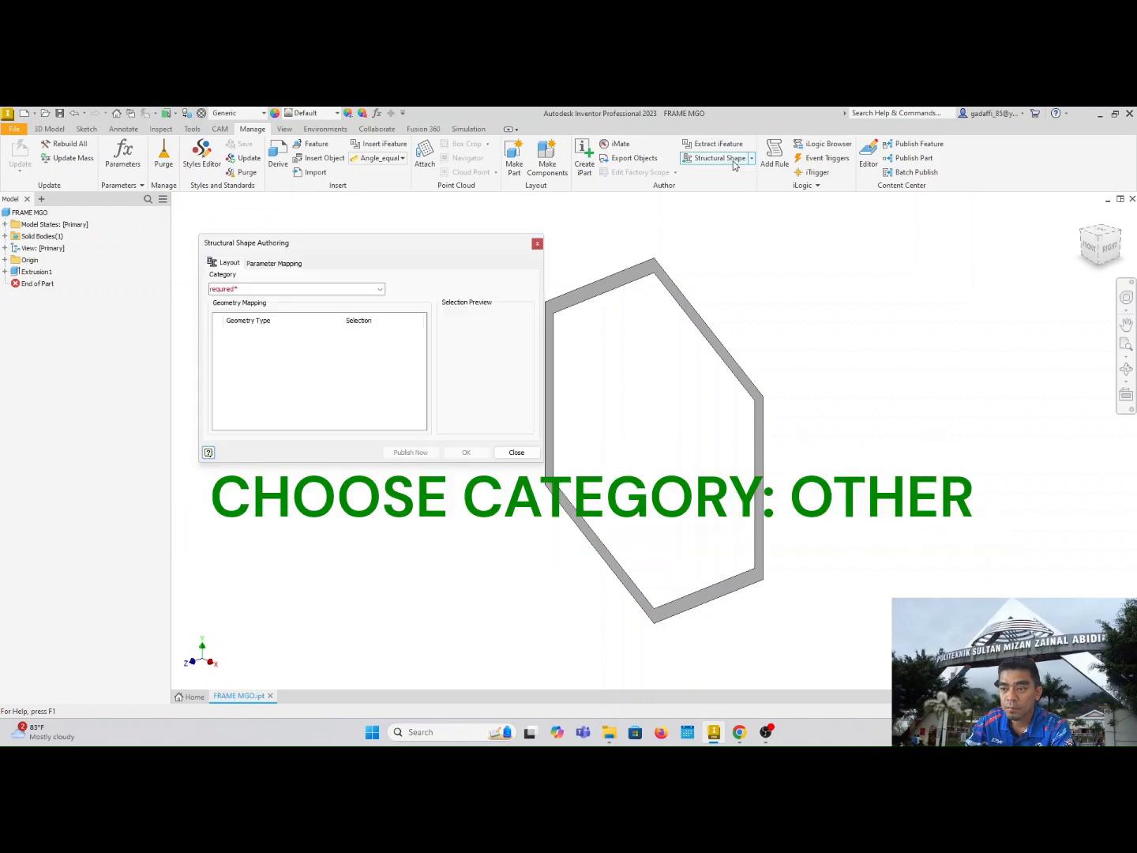
left_click(323, 288)
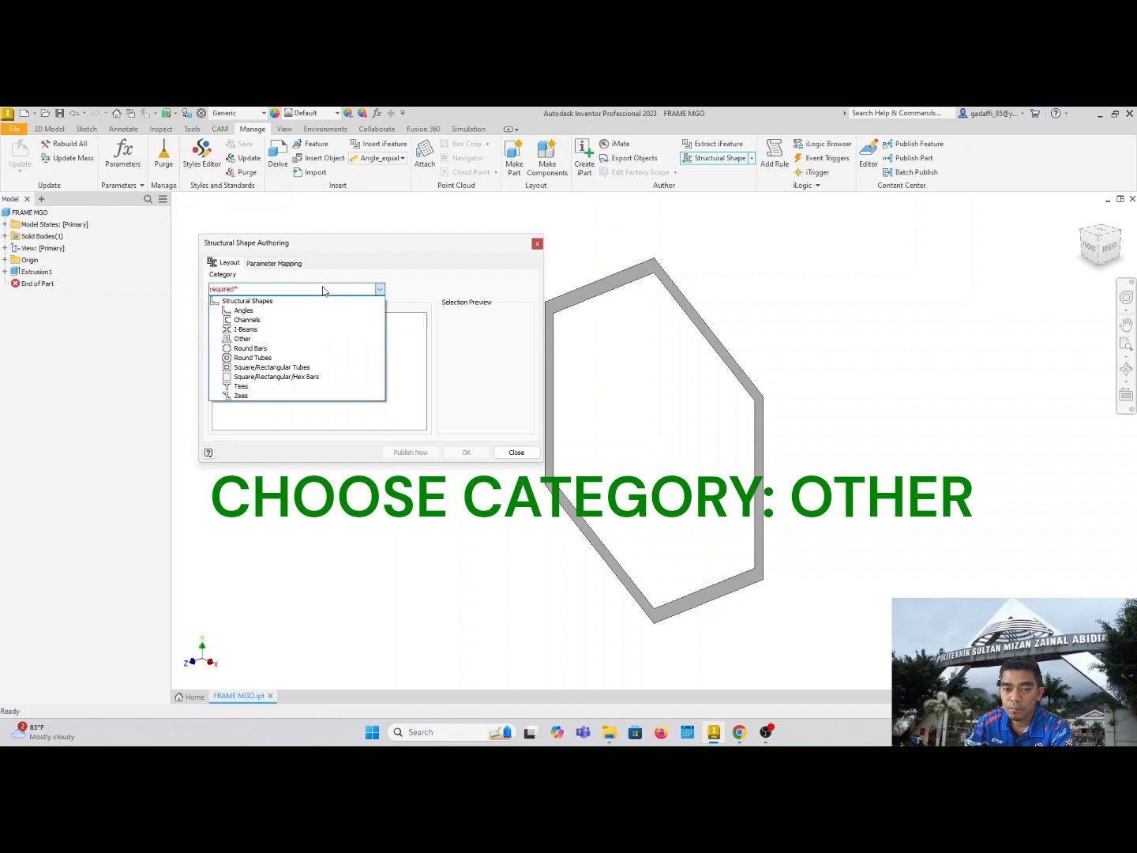
left_click(252, 340)
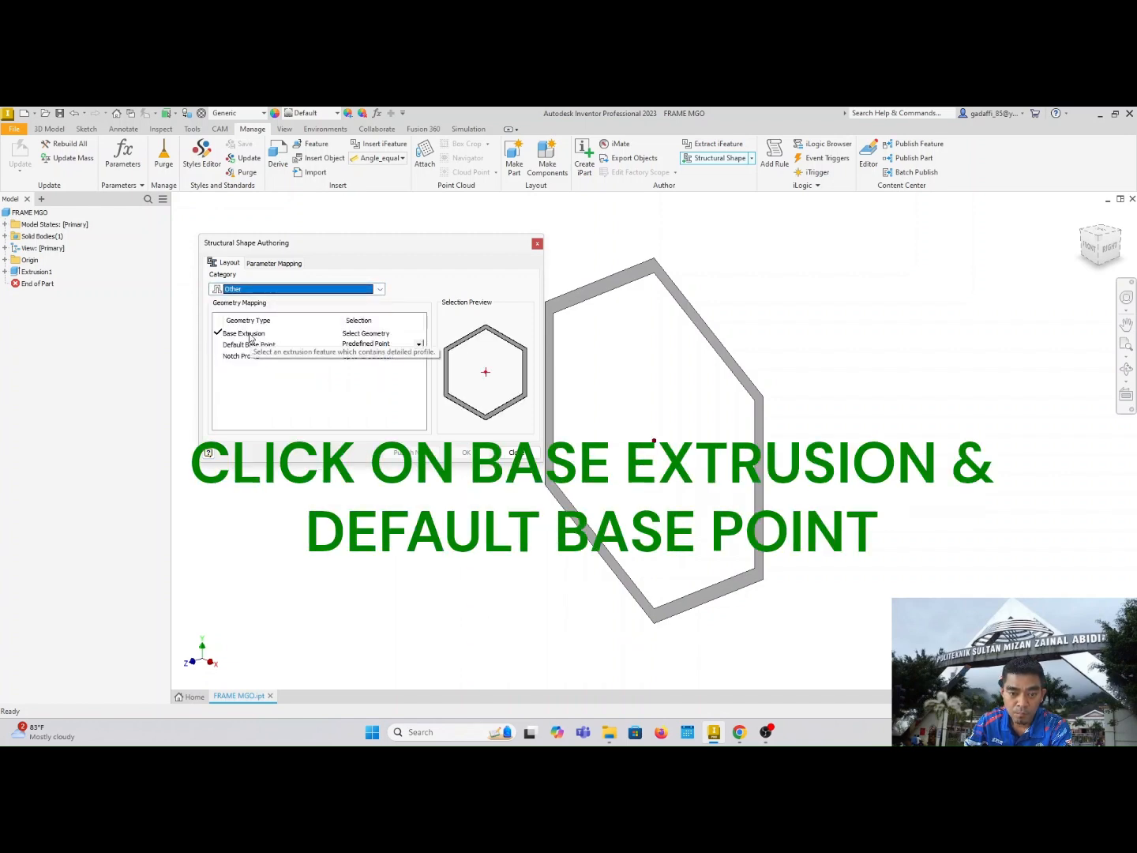
Map the notch profile to both the hexagonal ring and its inner area, keeping the base extrusion and predefined base point.
left_click(245, 334)
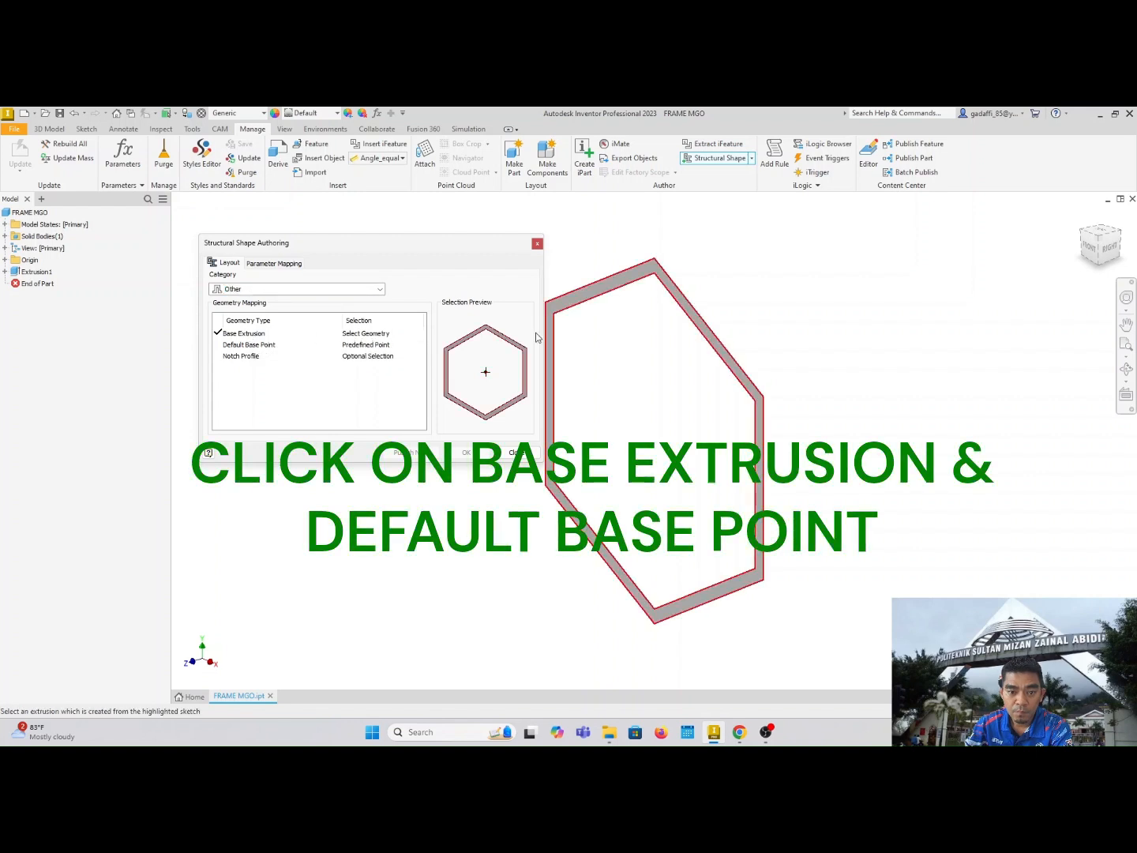
left_click(242, 347)
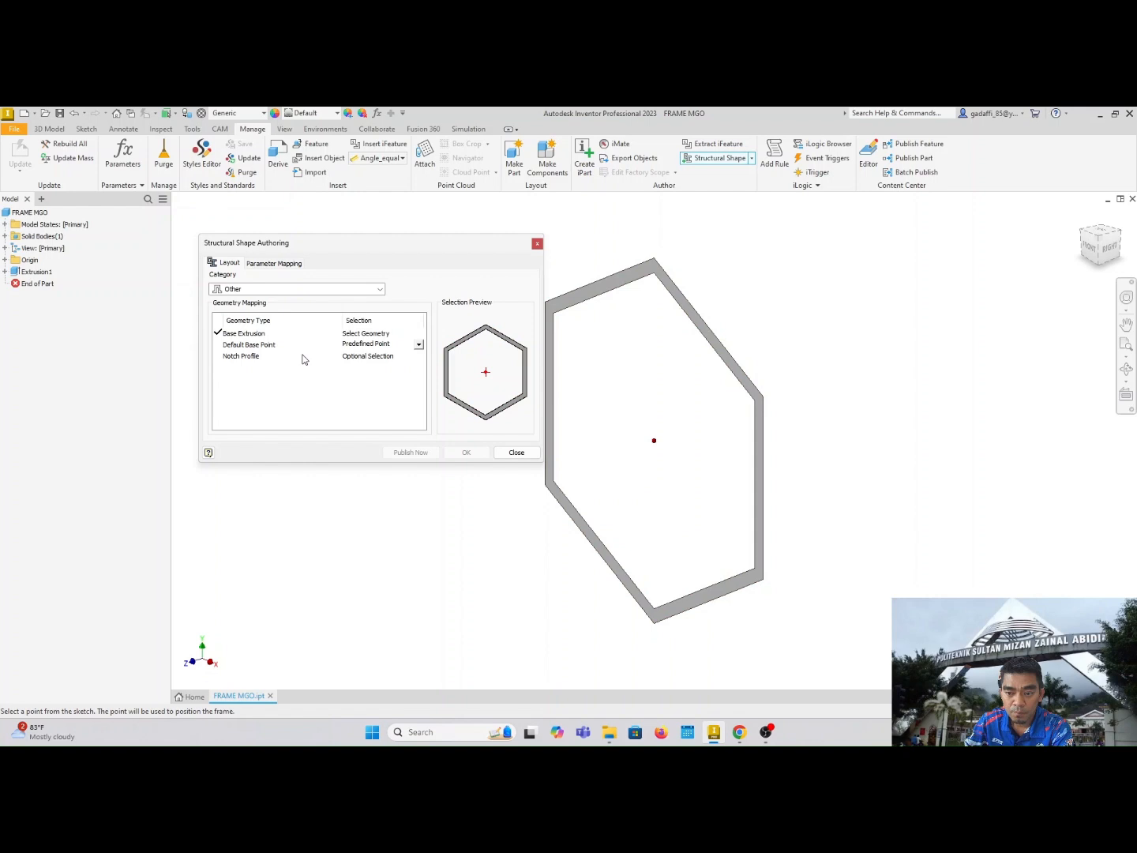
left_click(246, 357)
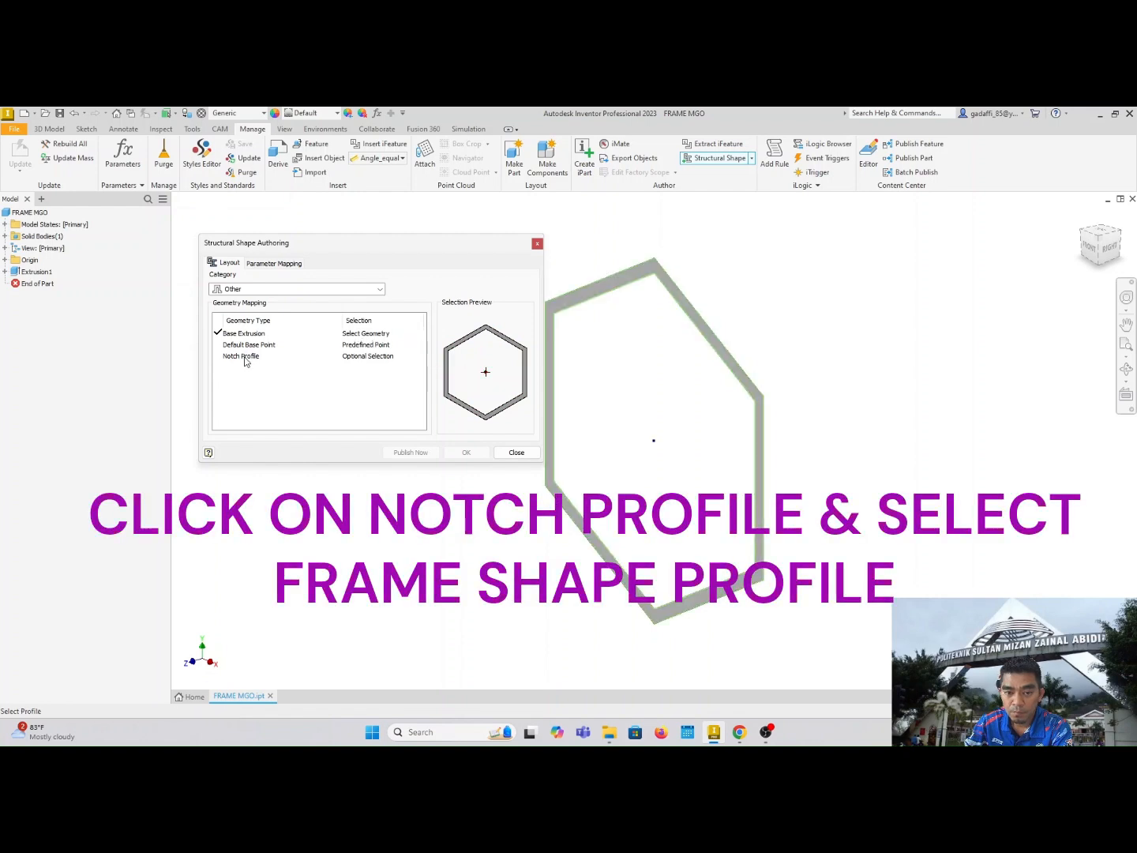
left_click(620, 296)
left_click(639, 320)
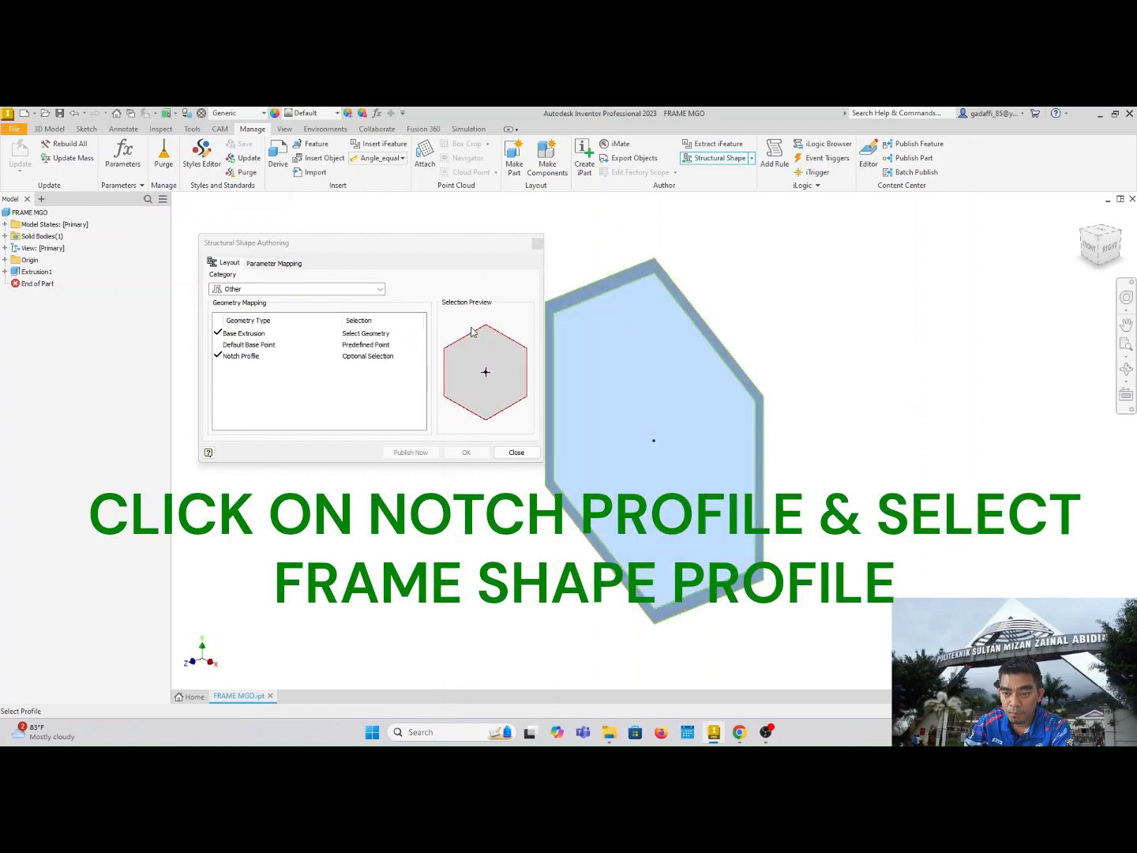
Map the Base Length category parameter to the model parameter LENGTH.
left_click(274, 263)
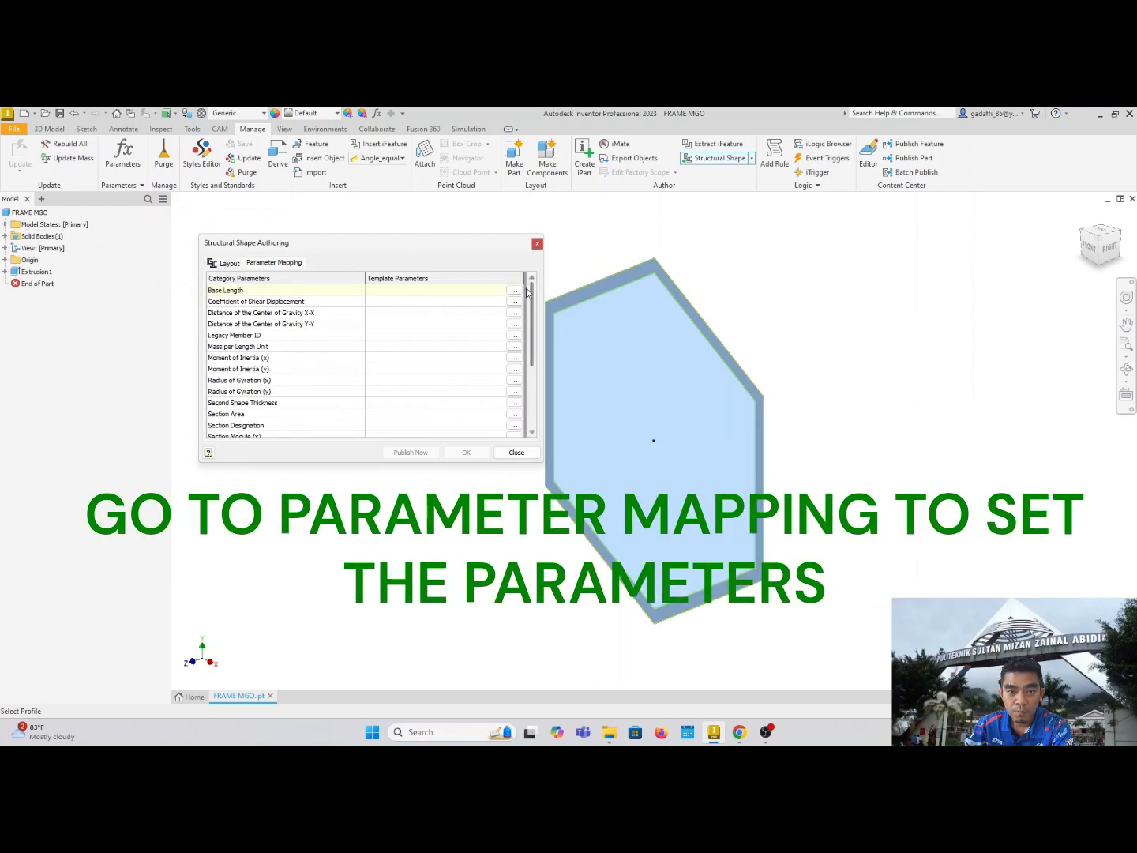
left_click(514, 291)
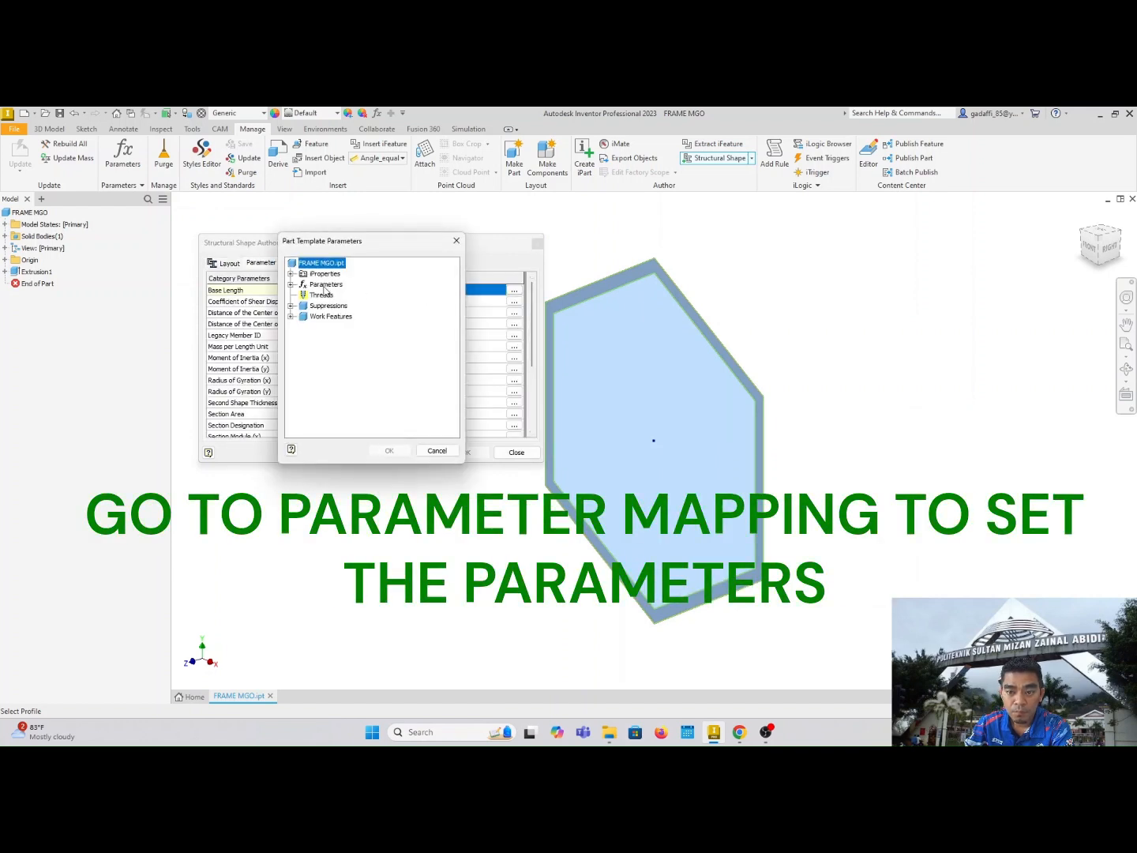
left_click(291, 284)
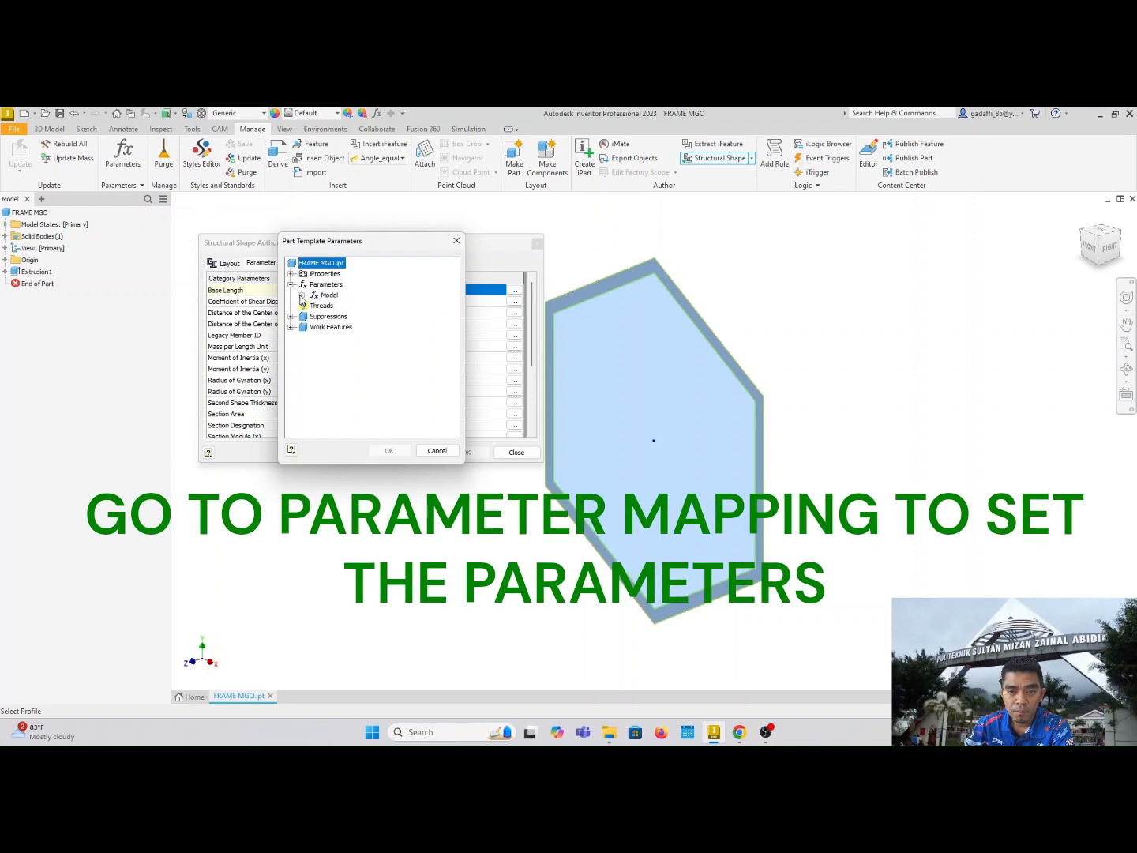
left_click(303, 296)
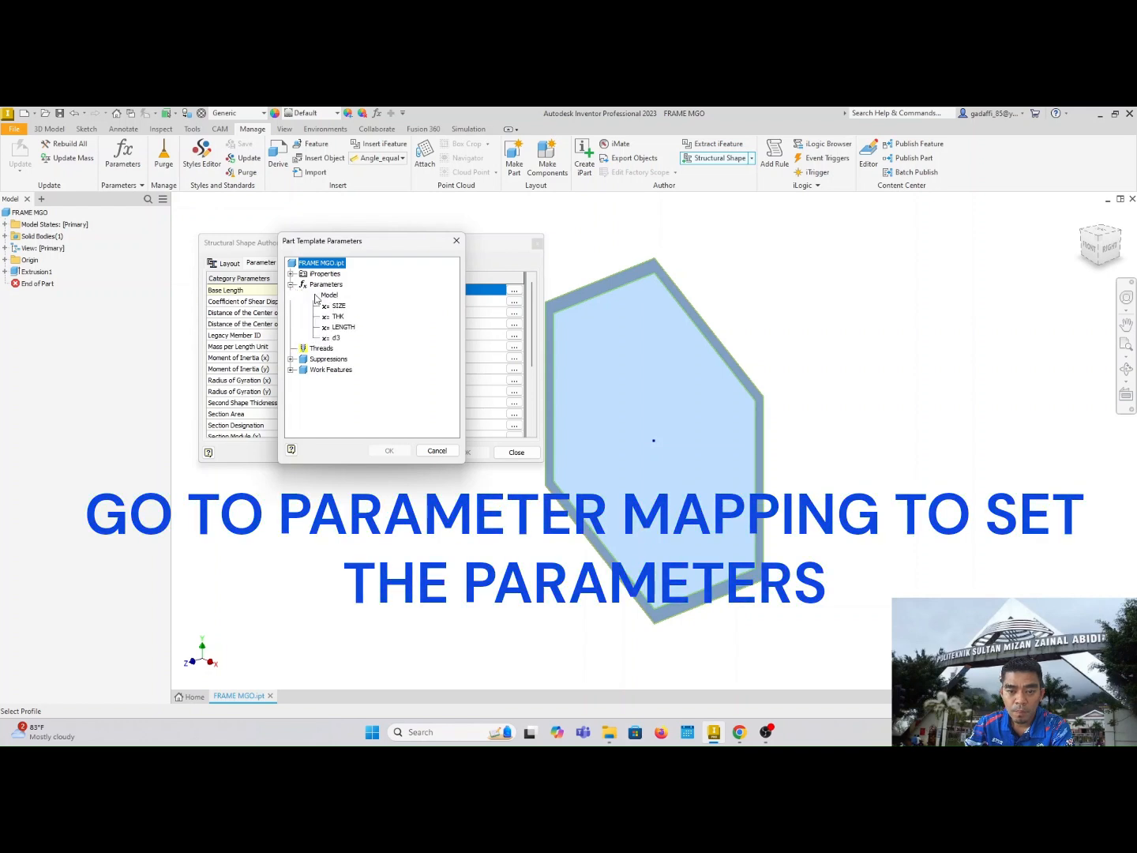
left_click(345, 327)
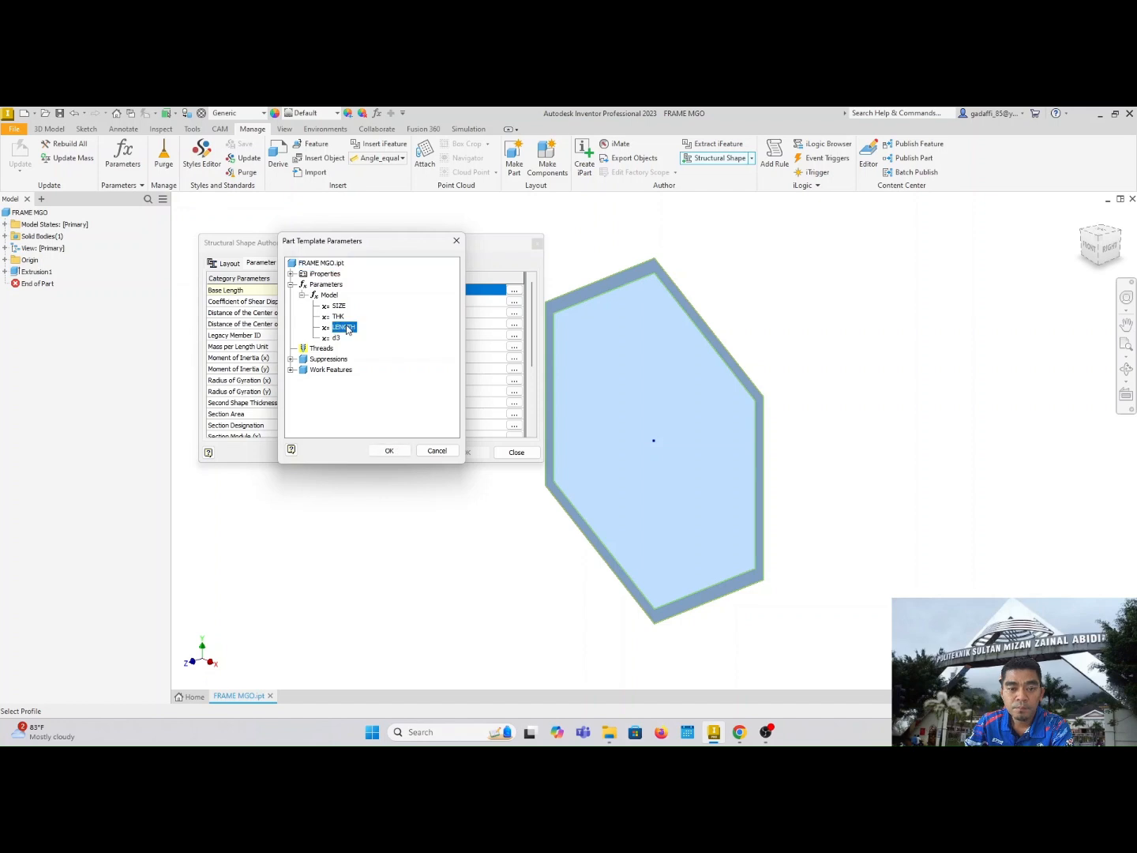
left_click(399, 451)
Map the Shape Thickness category parameter to the model parameter THK.
scroll(474, 364, "down", 2)
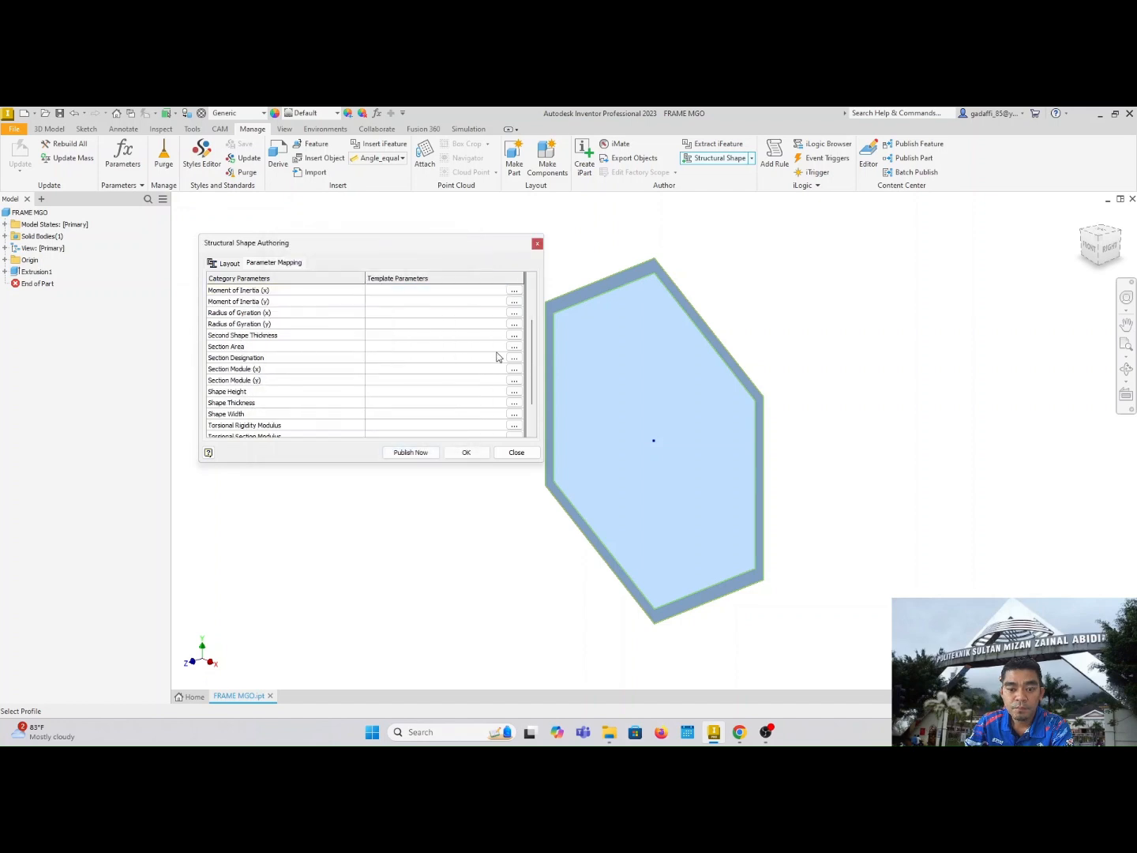
scroll(321, 389, "down", 1)
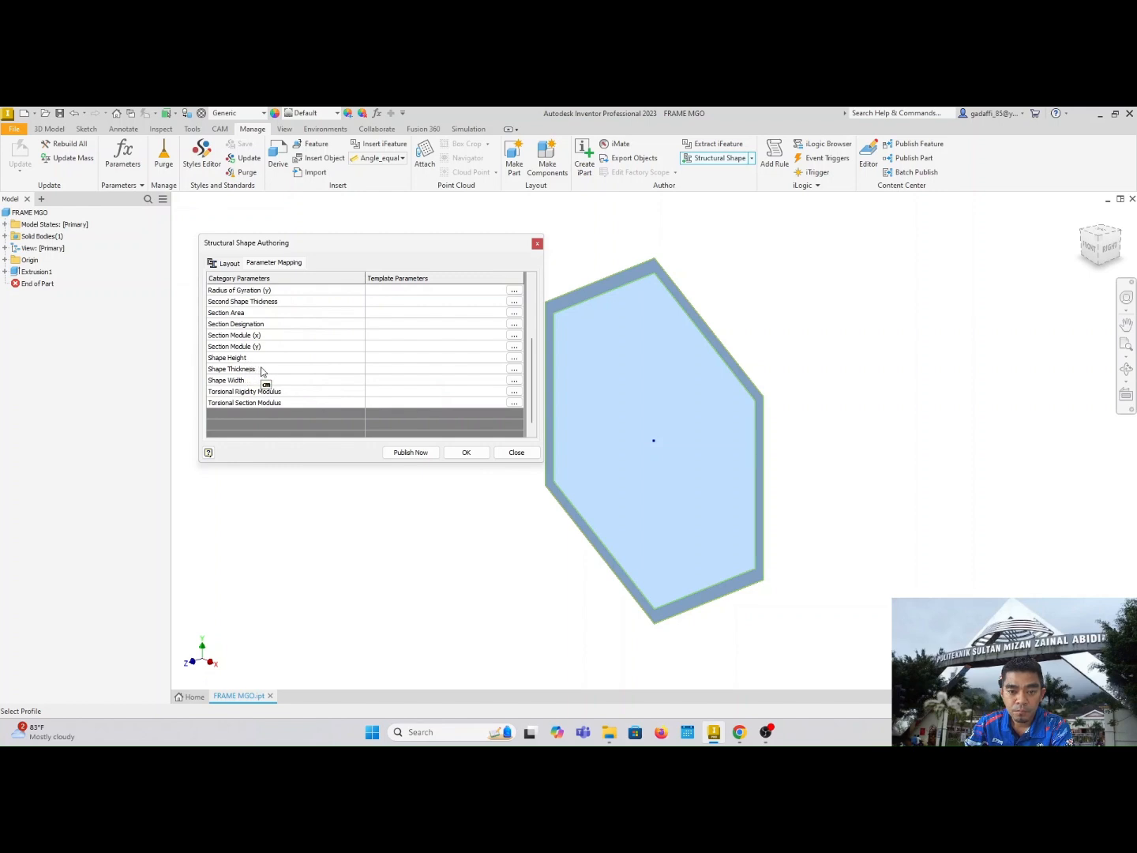
left_click(278, 370)
left_click(514, 368)
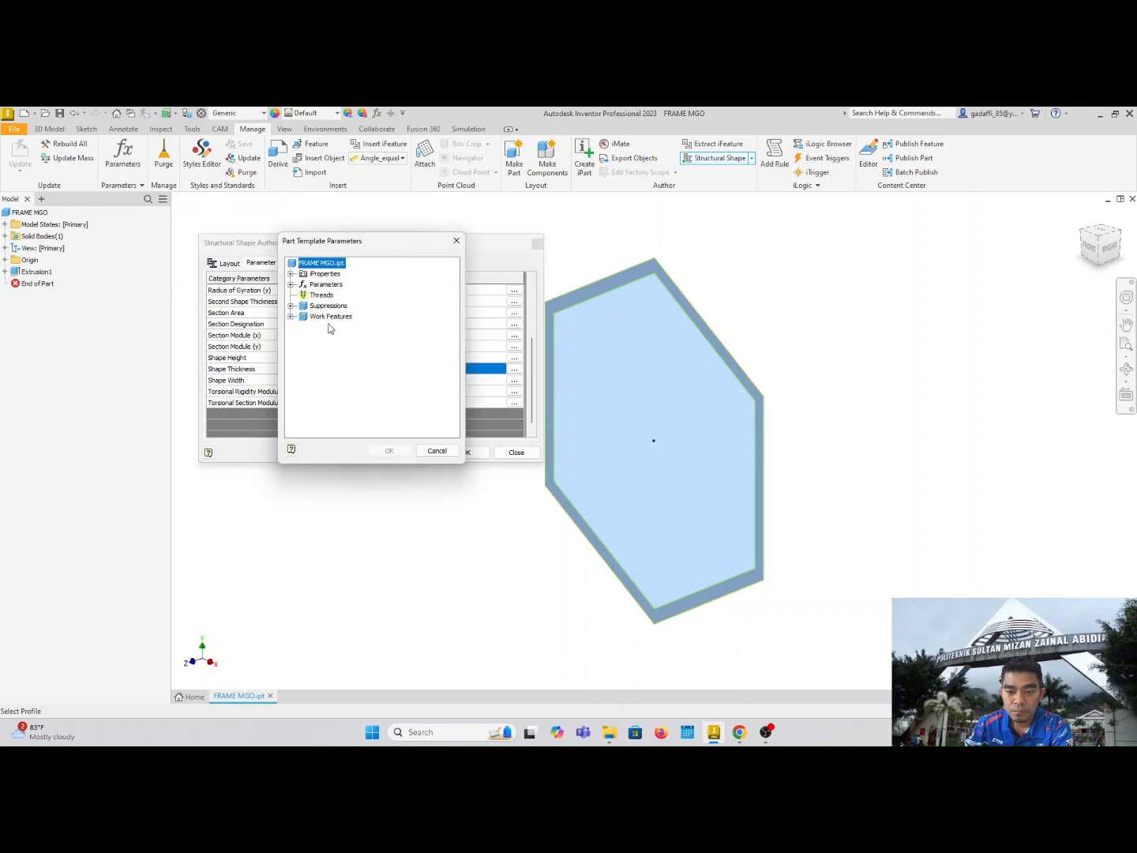
left_click(290, 285)
left_click(303, 295)
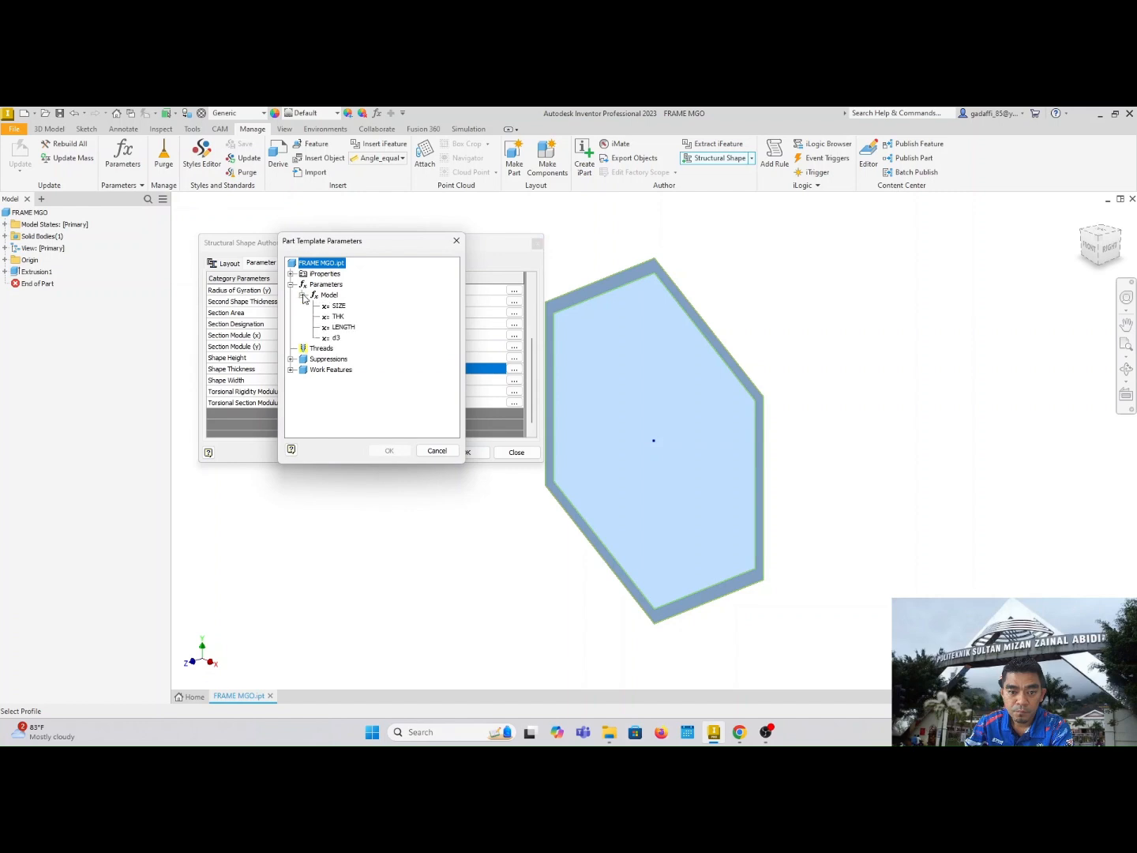
left_click(338, 317)
left_click(399, 449)
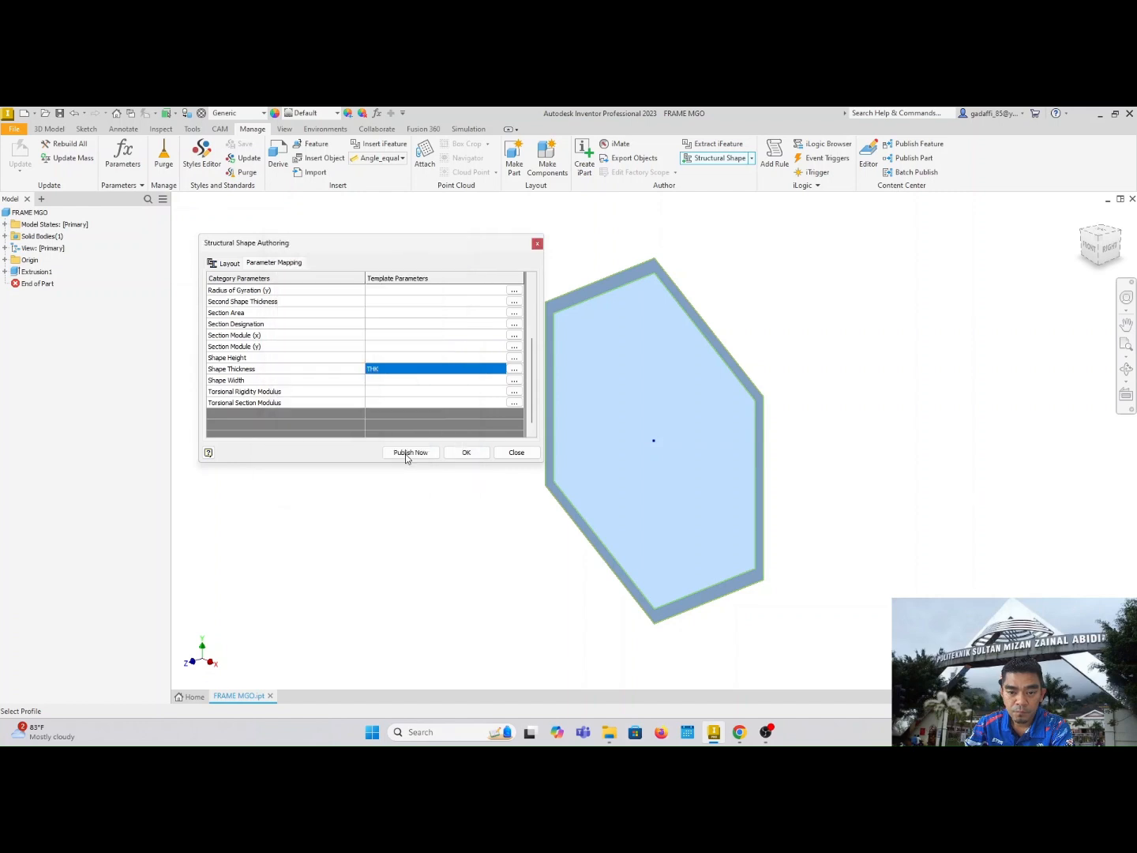
Map the Shape Width category parameter to the model parameter SIZE.
left_click(265, 380)
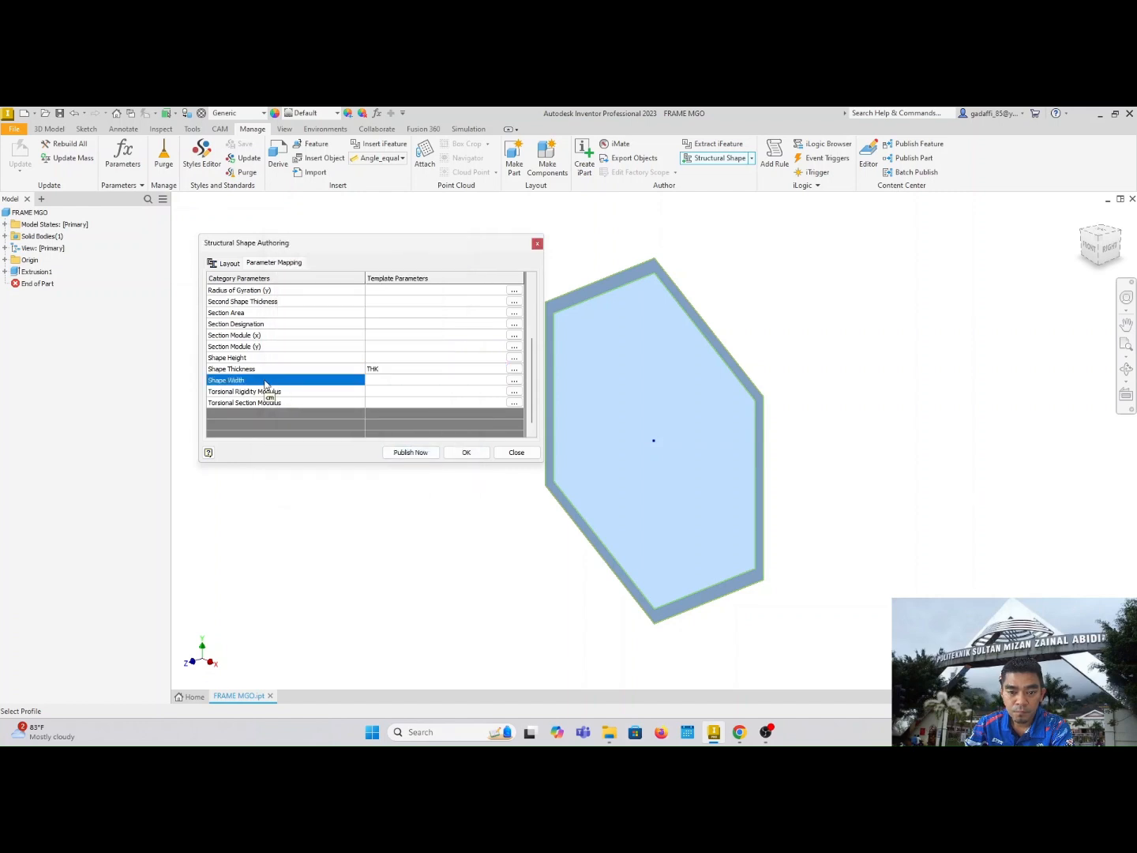
left_click(515, 382)
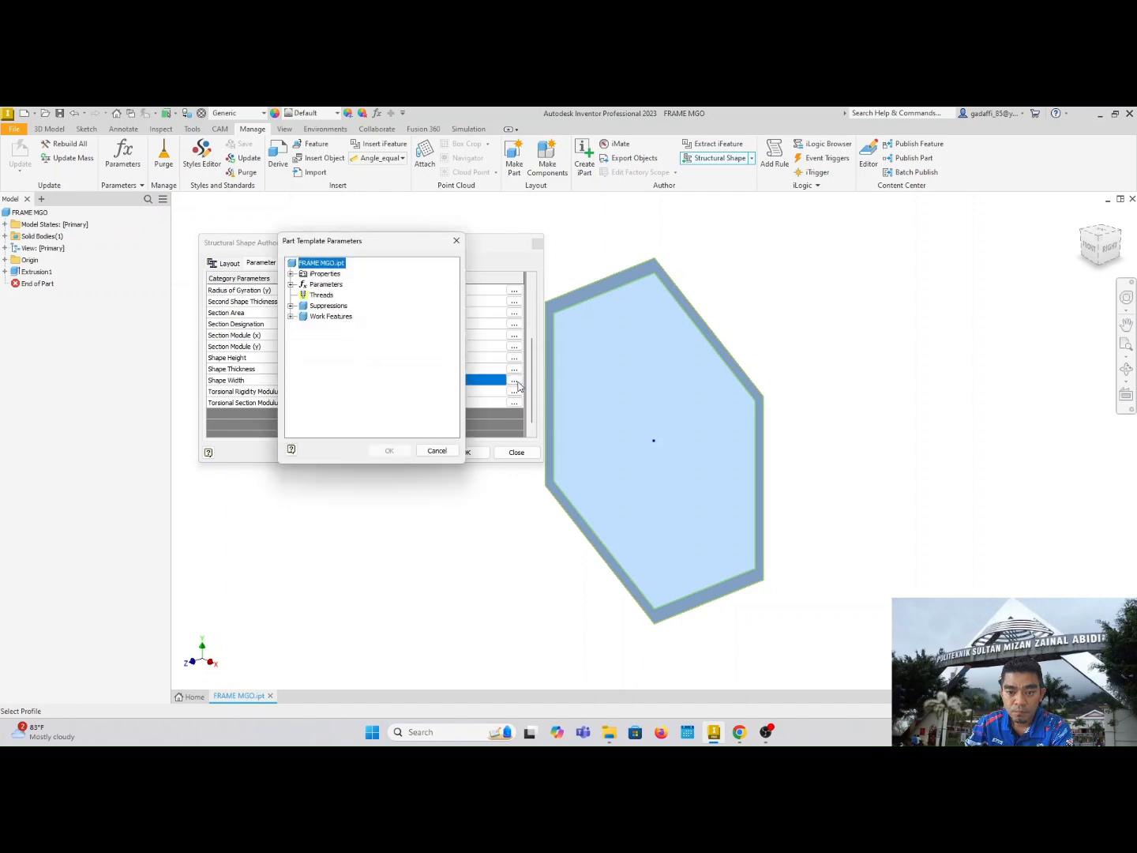
left_click(290, 284)
left_click(301, 295)
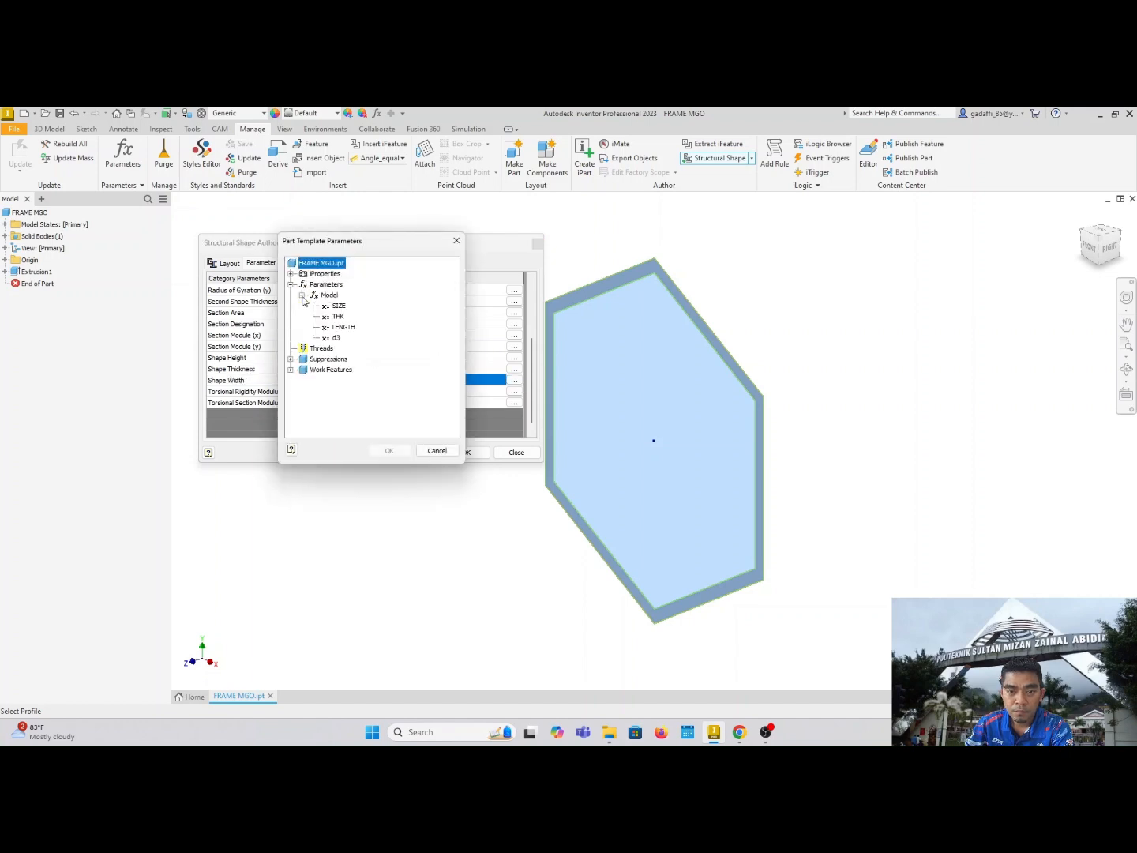
left_click(338, 305)
left_click(388, 450)
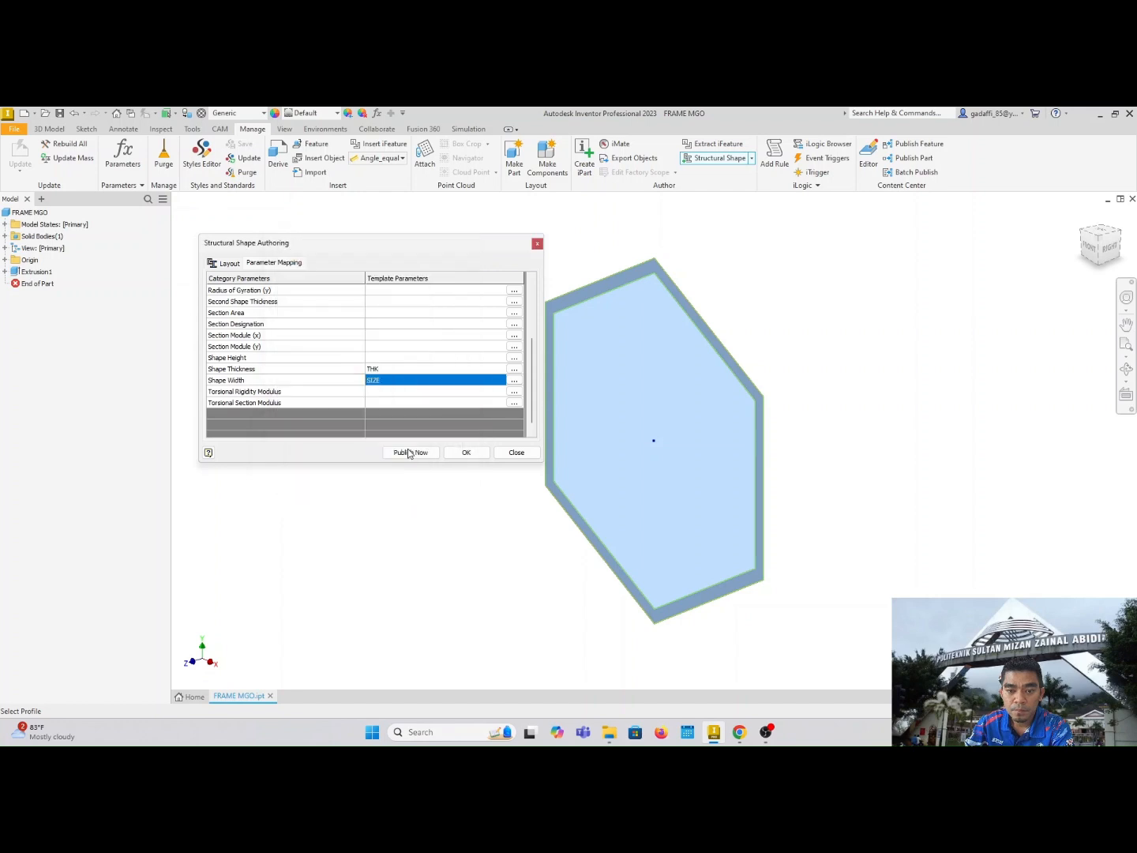
Review the layout and parameter mapping, then start publishing the authored shape and accept the part modification notice.
left_click(230, 264)
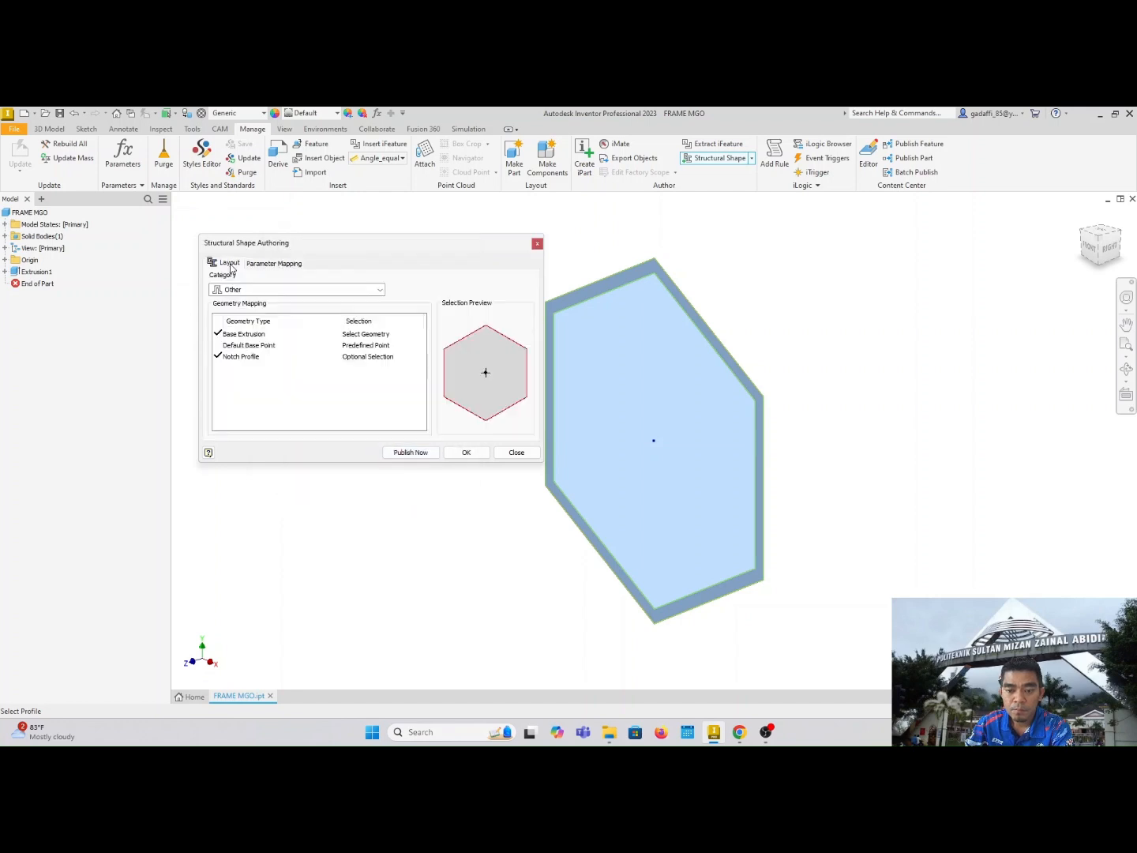
left_click(273, 264)
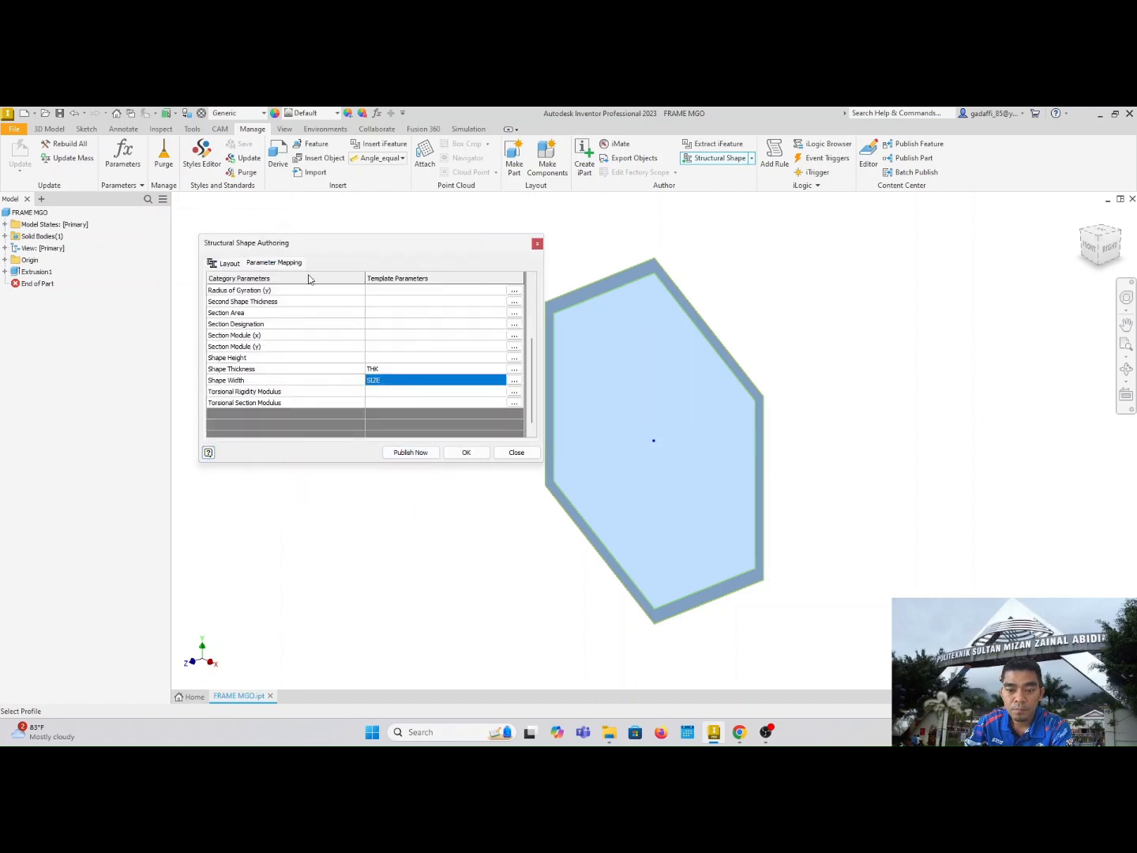
left_click(428, 452)
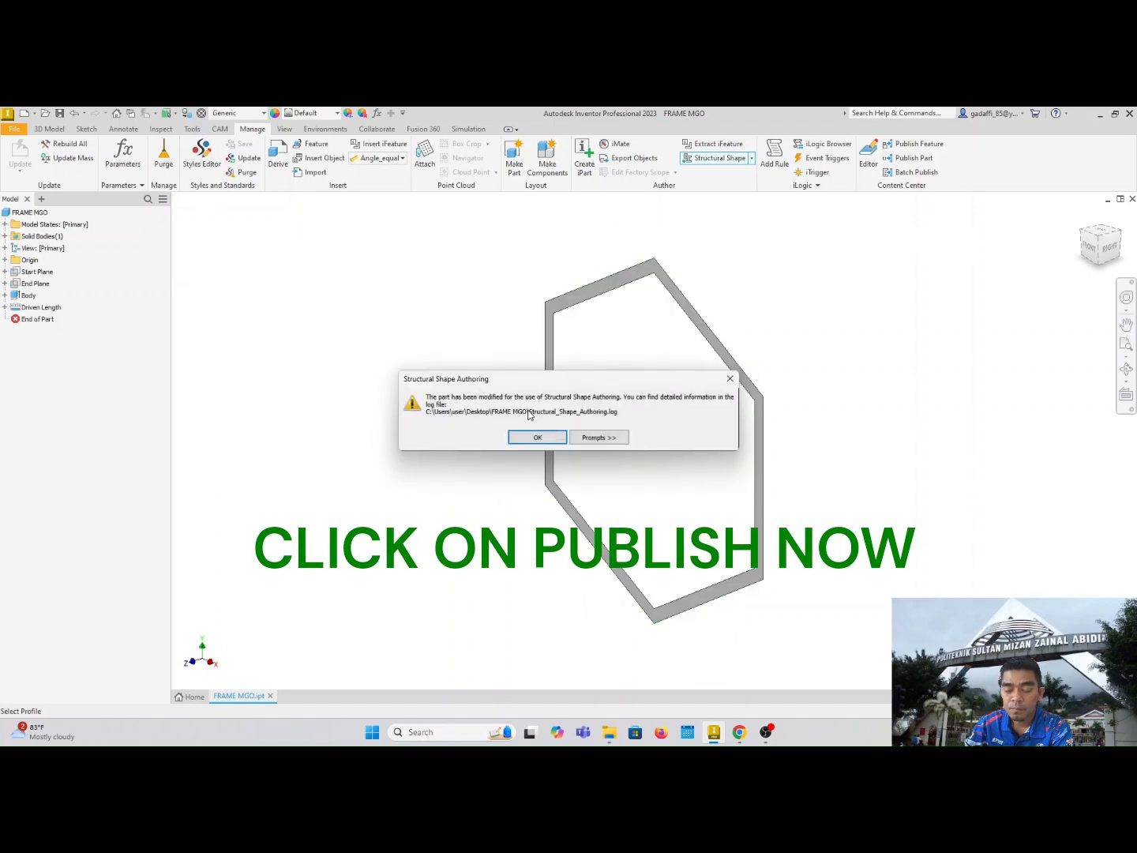
left_click(518, 438)
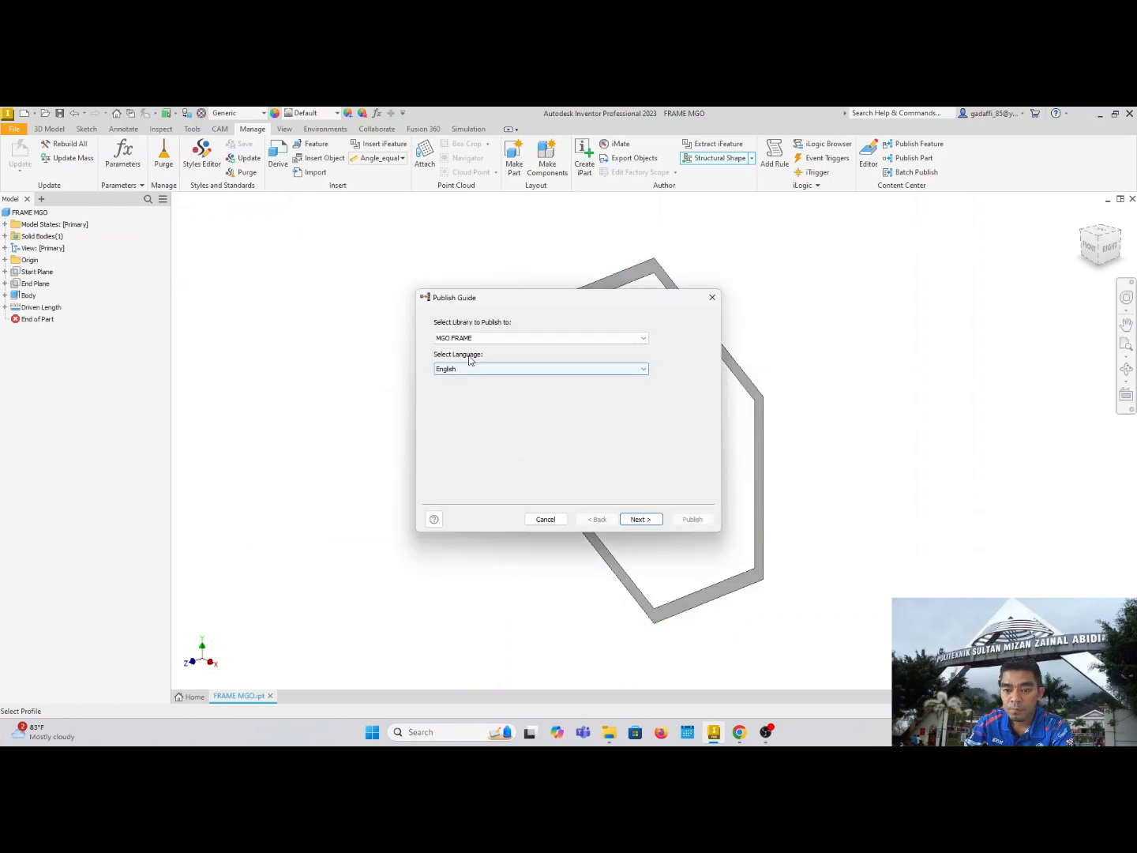
Choose FRAME MGO as the library to publish to, keep English as the language, and accept the category and parameter mapping.
left_click(484, 341)
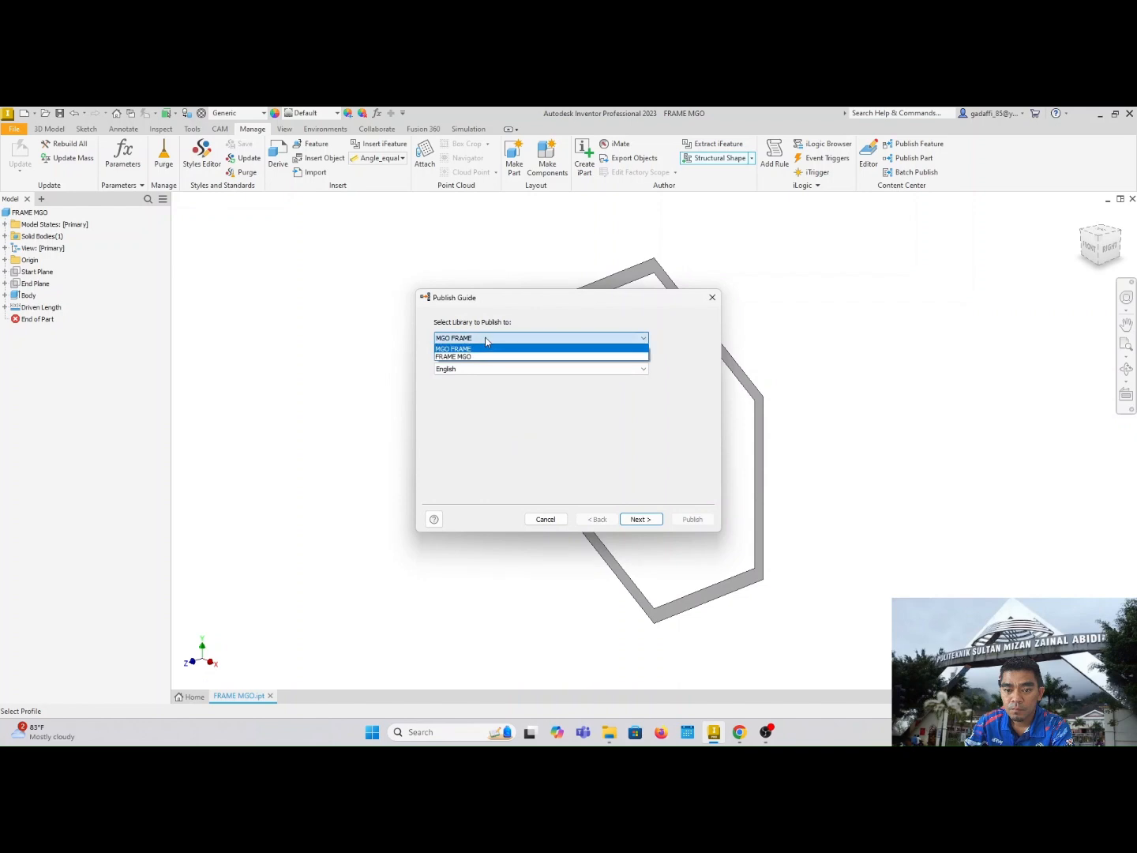
left_click(473, 355)
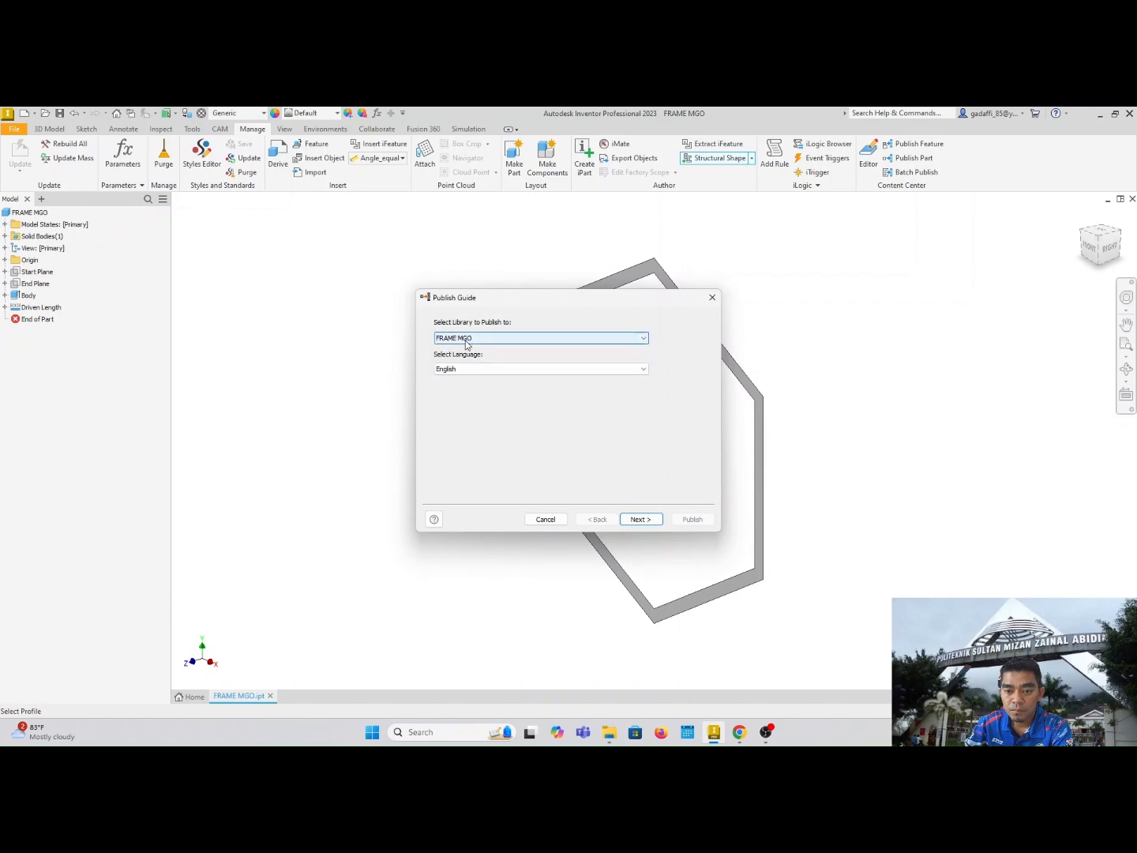
left_click(484, 368)
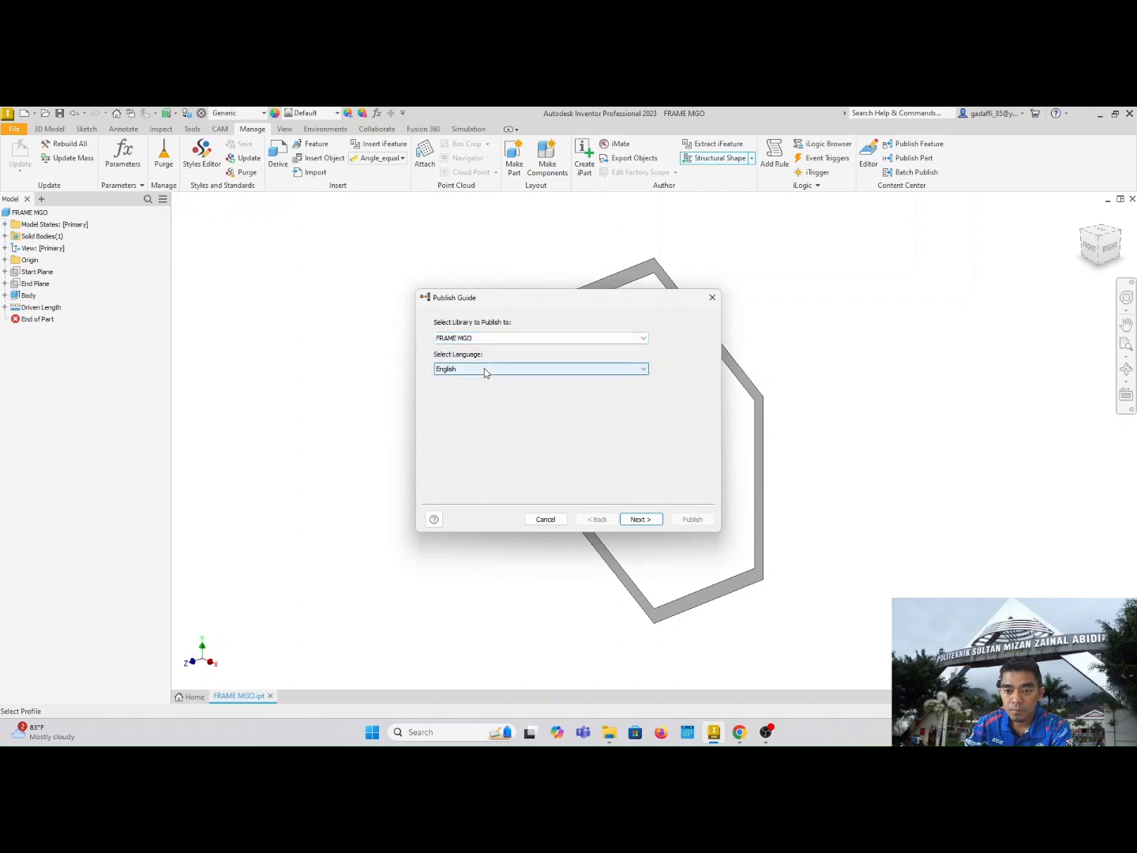
left_click(624, 518)
left_click(643, 520)
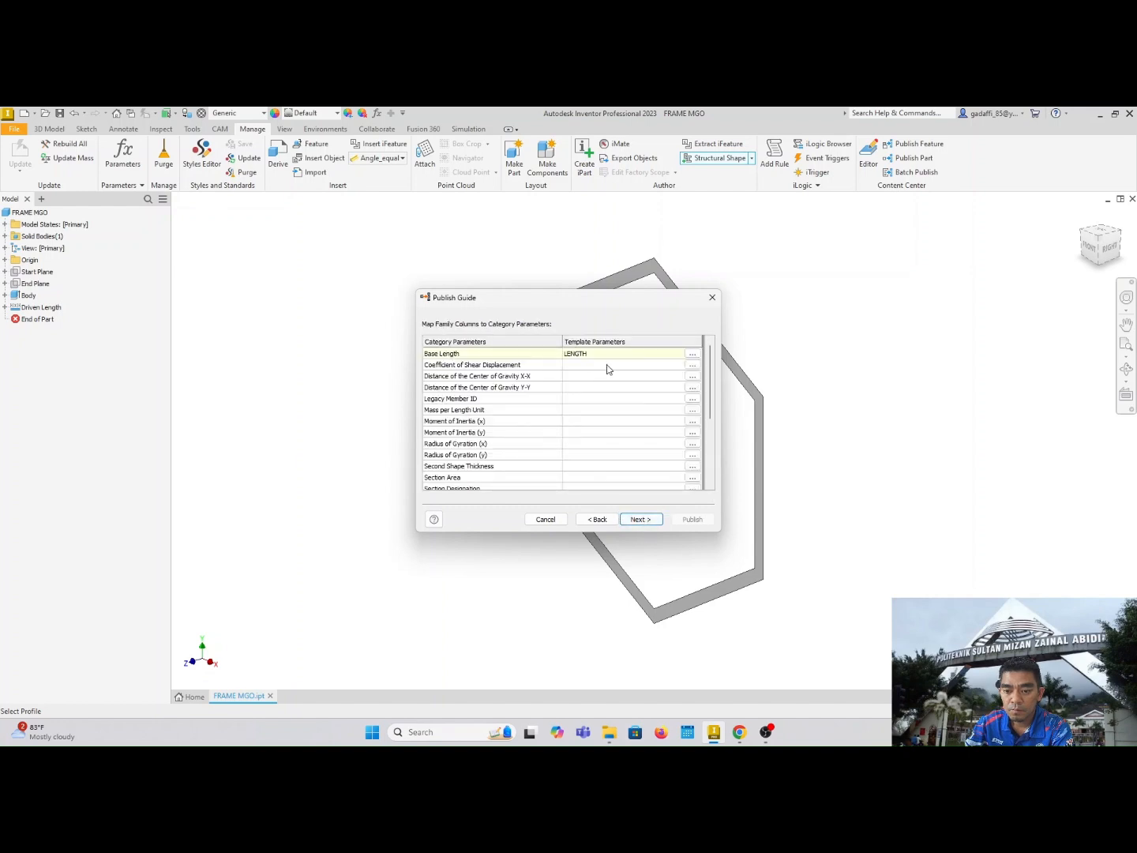
scroll(608, 368, "down", 4)
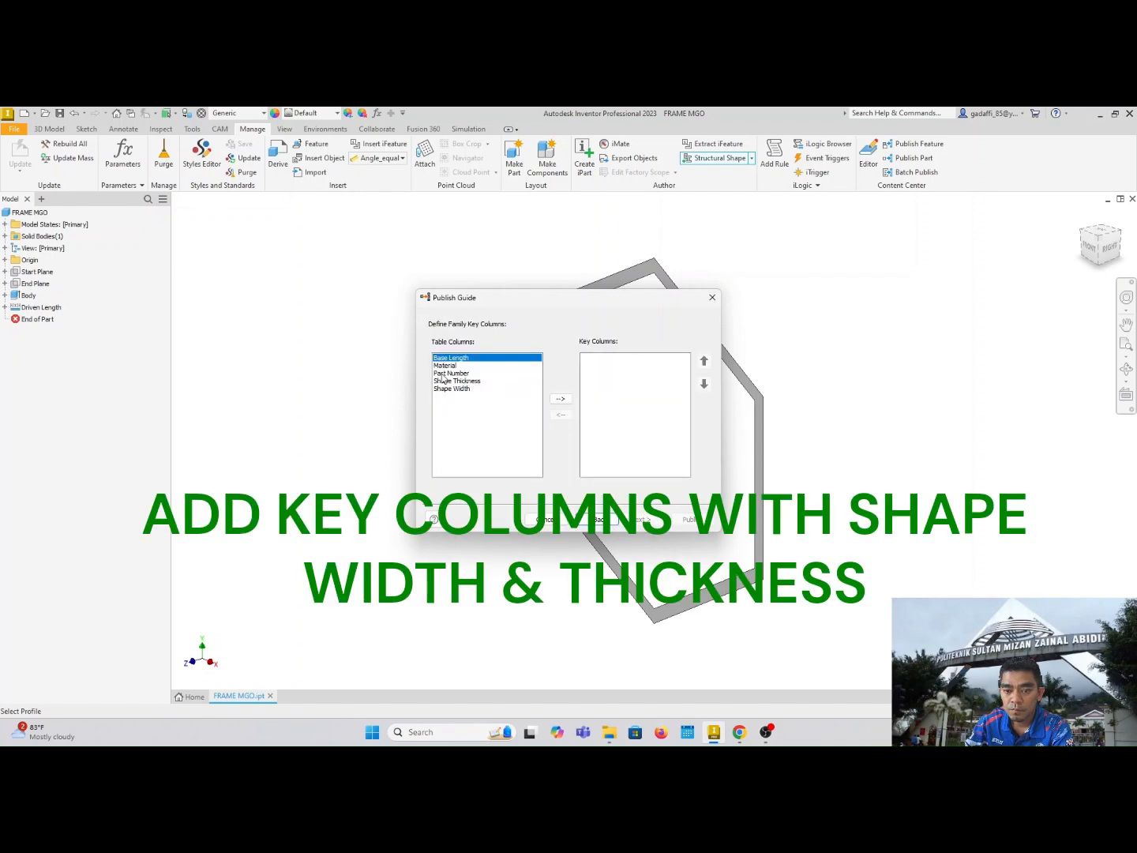
Define Shape Thickness and Shape Width as the family key columns and continue to the family properties.
left_click(447, 381)
left_click(561, 399)
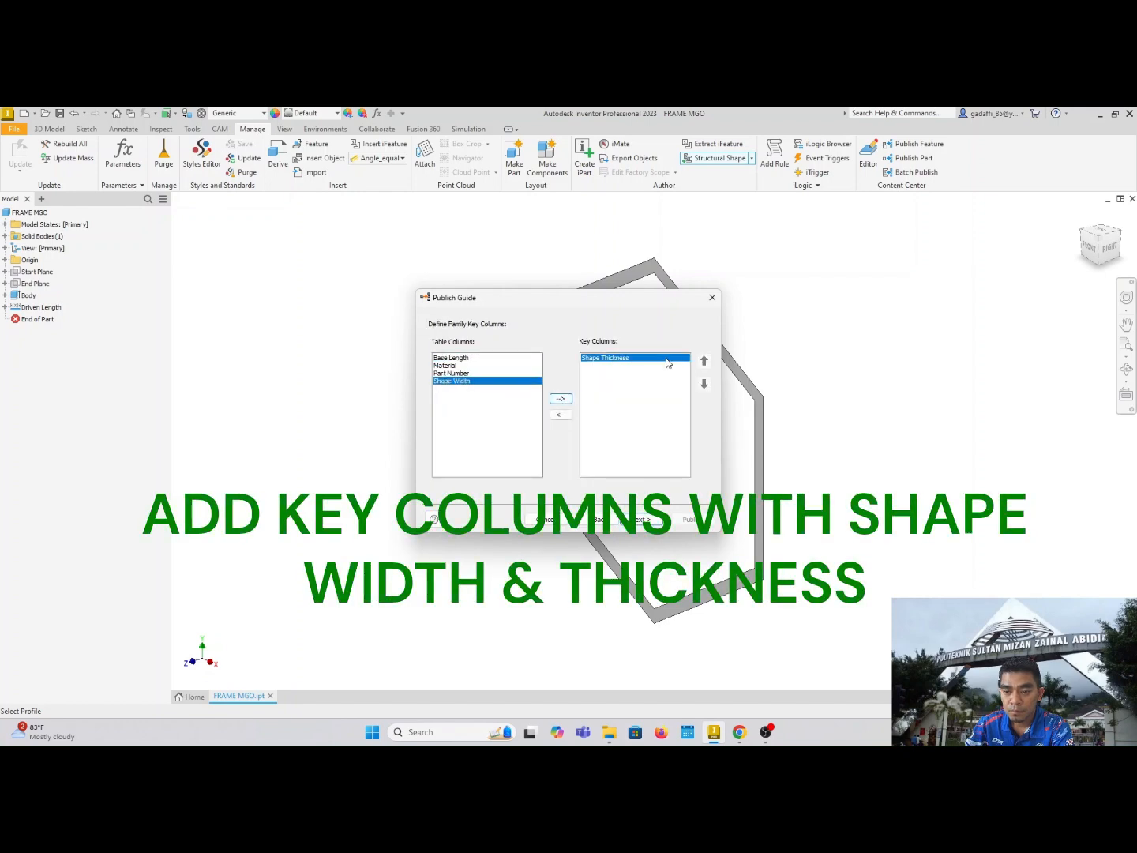
left_click(562, 399)
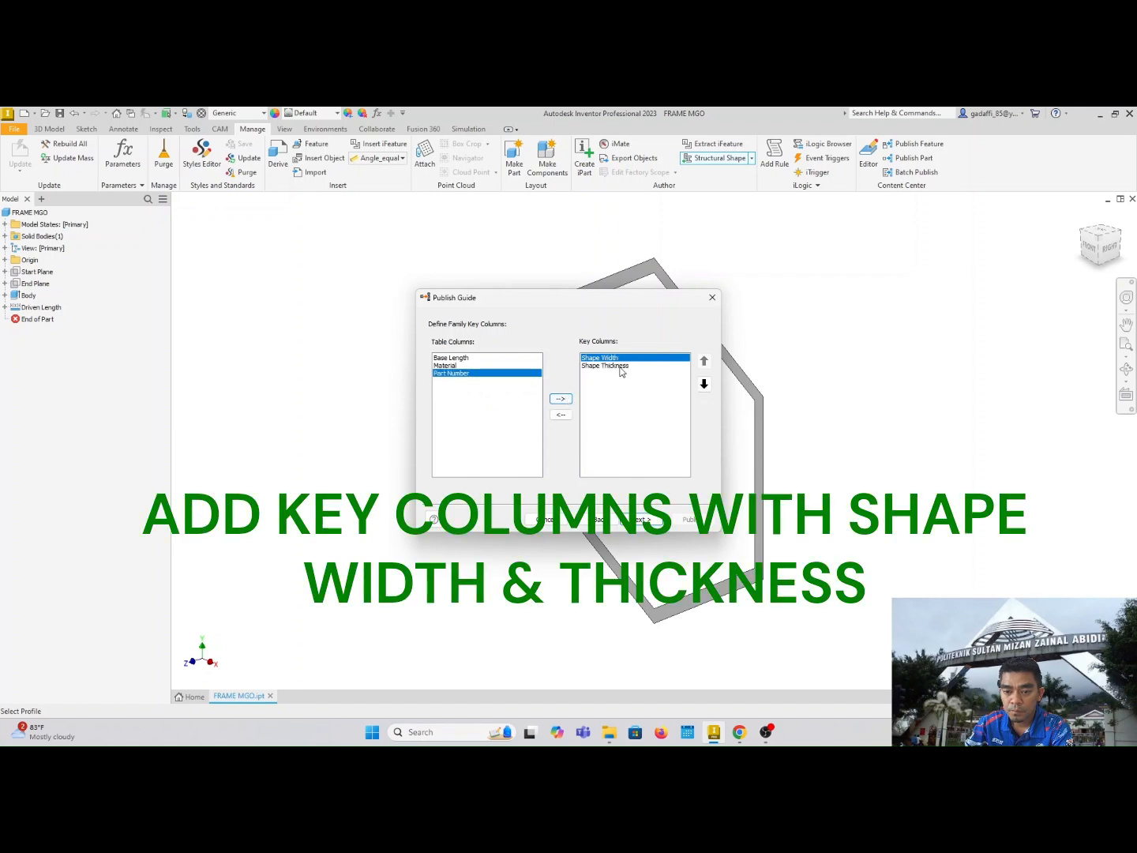
left_click(623, 518)
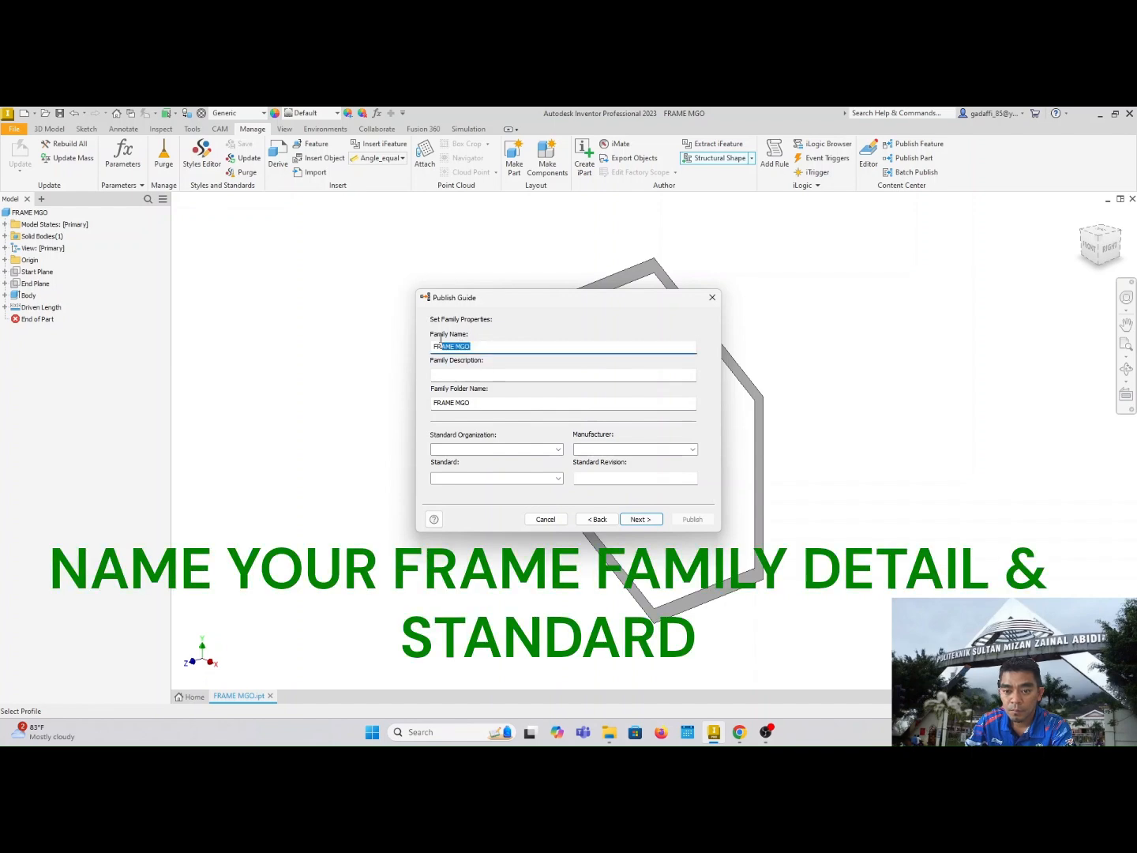
Enter FRAME MGO as the family description and MGO STD as the standard organization.
left_click(457, 376)
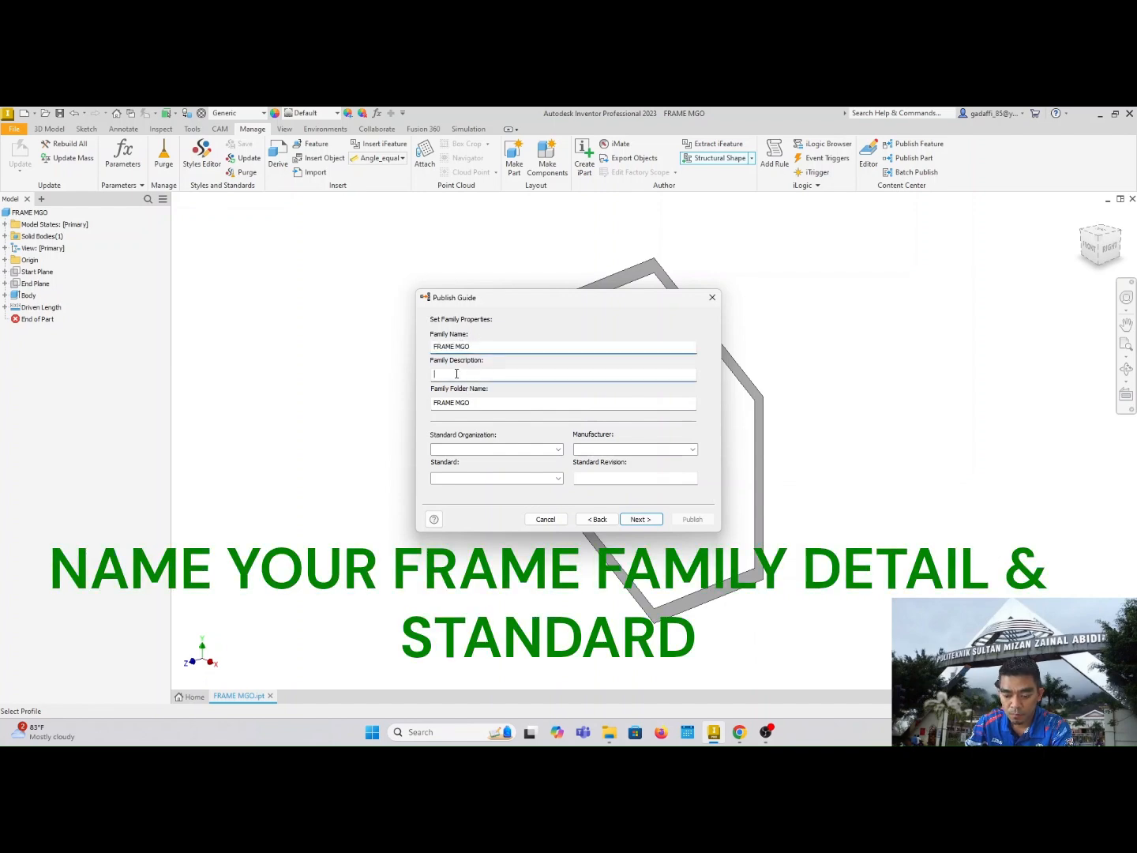
type("FRAME MGO")
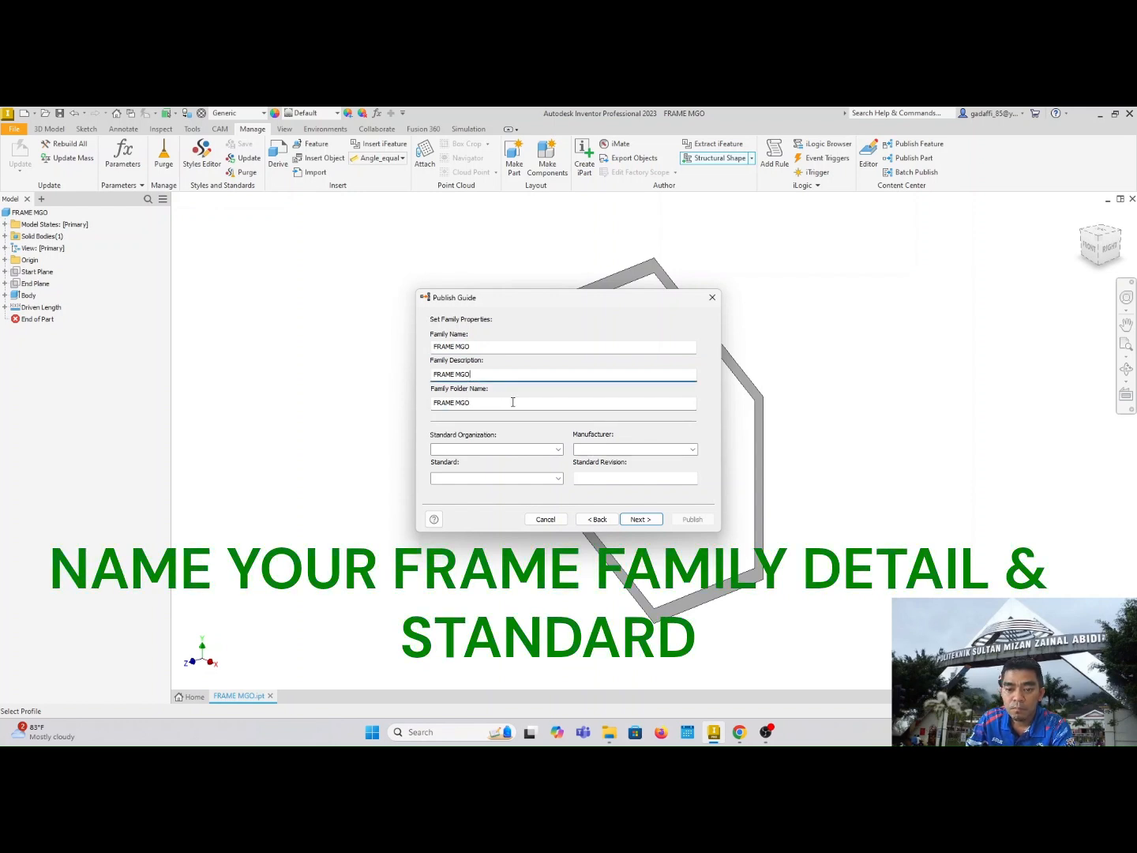
left_click(462, 451)
type("MGO")
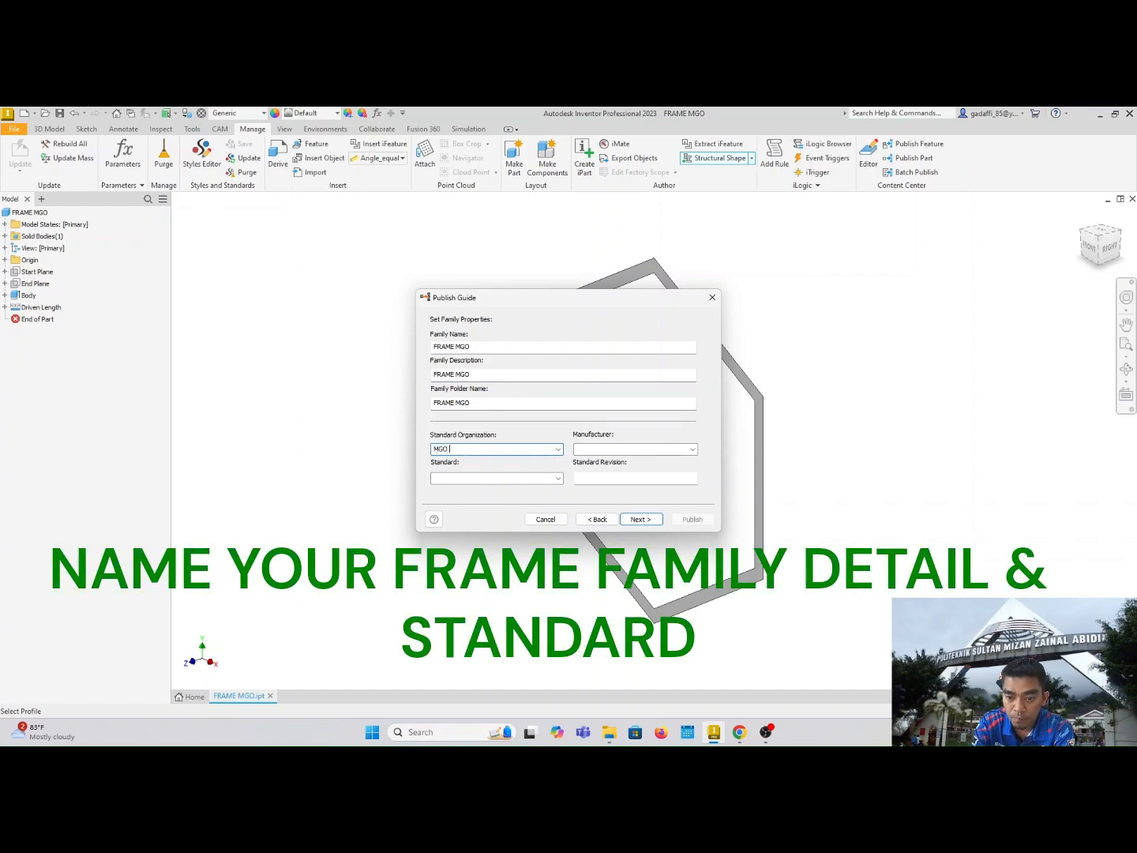
type(" STD")
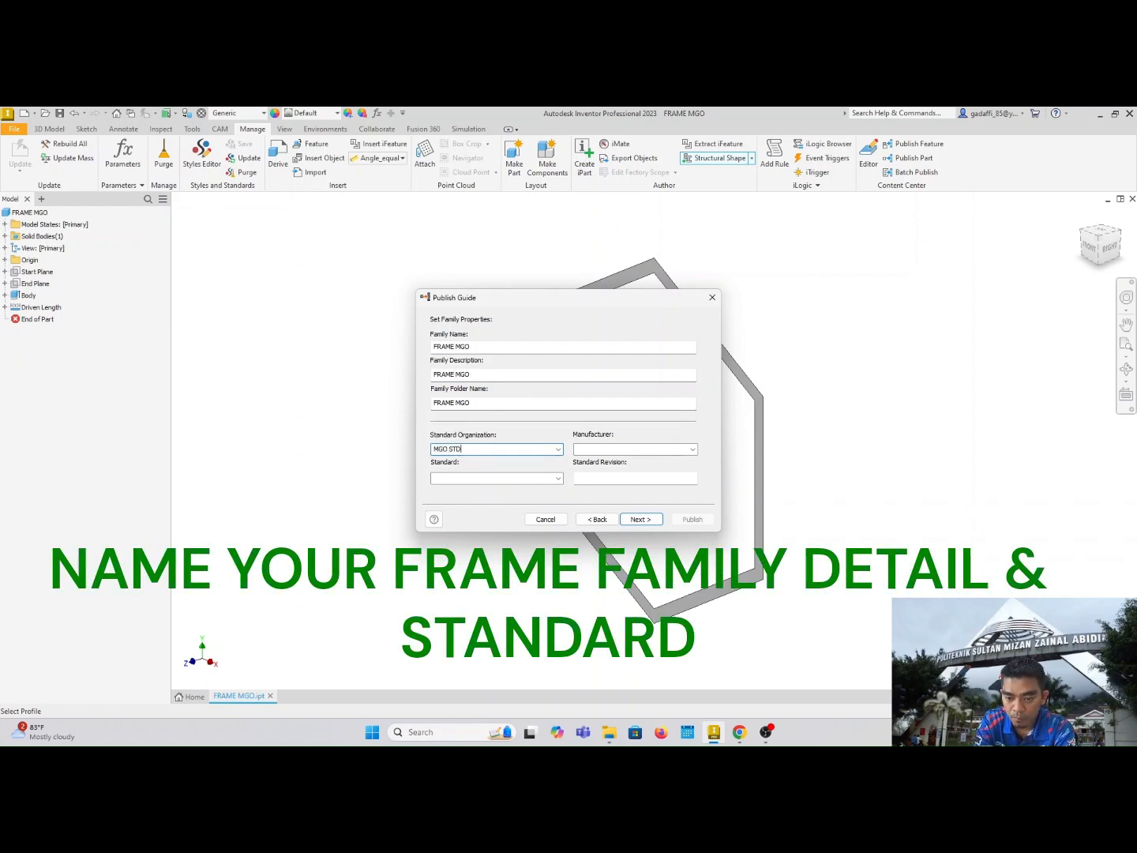
Copy MGO STD from the standard organization into Manufacturer and Standard, and continue to the family thumbnail.
left_click_drag(466, 450, 429, 452)
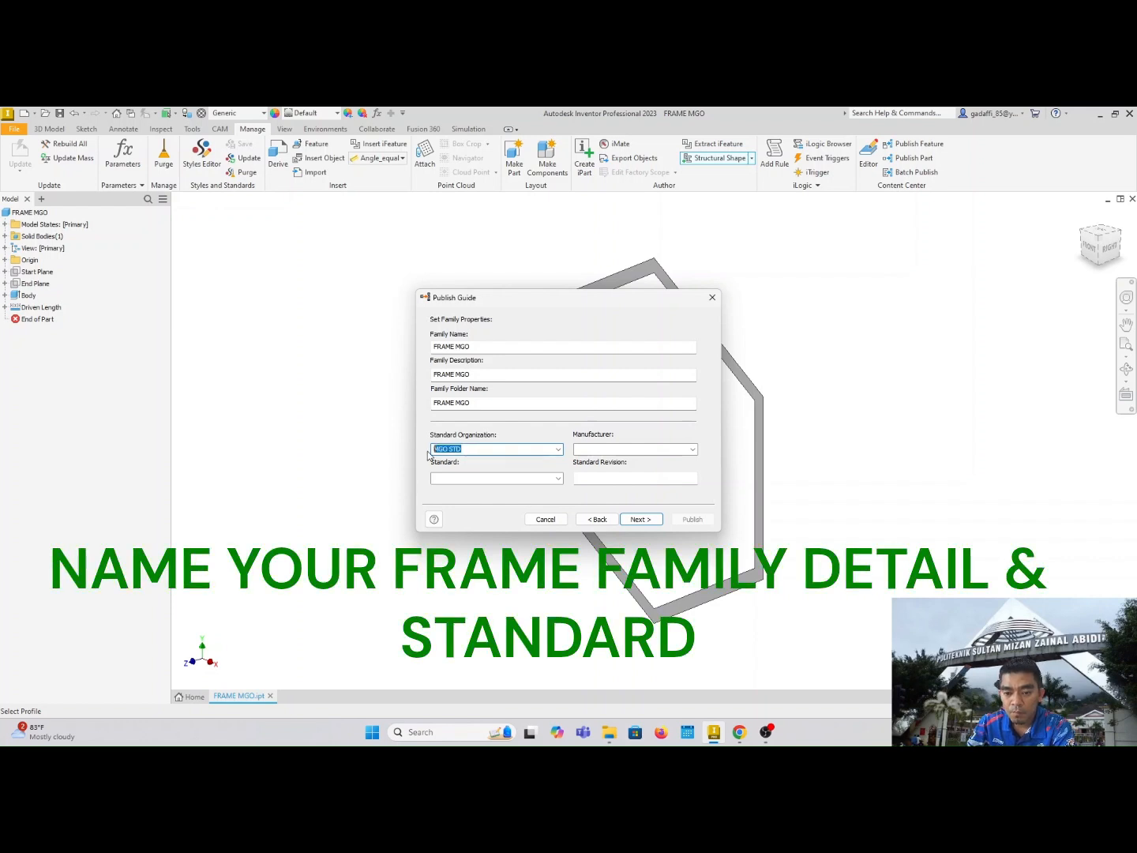
key("ctrl+c")
left_click(579, 450)
key("ctrl+v")
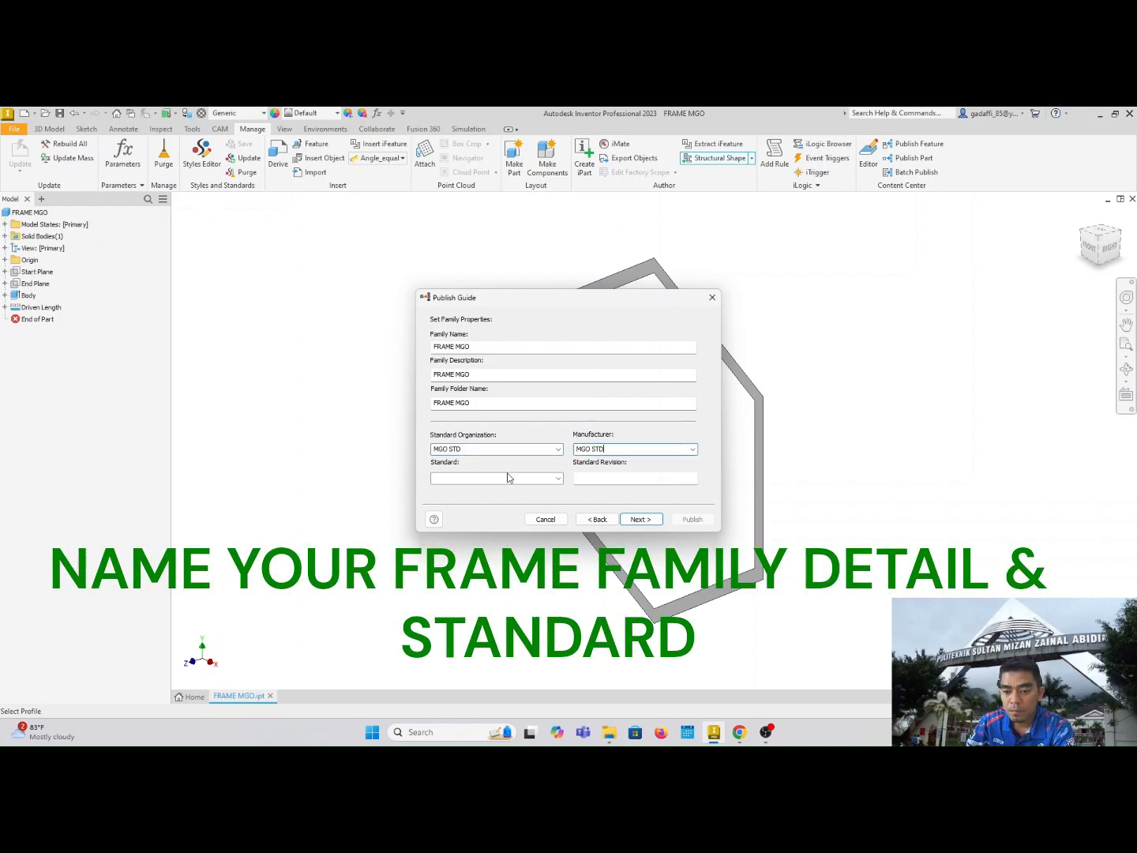
left_click(508, 477)
key("ctrl+v")
left_click(643, 520)
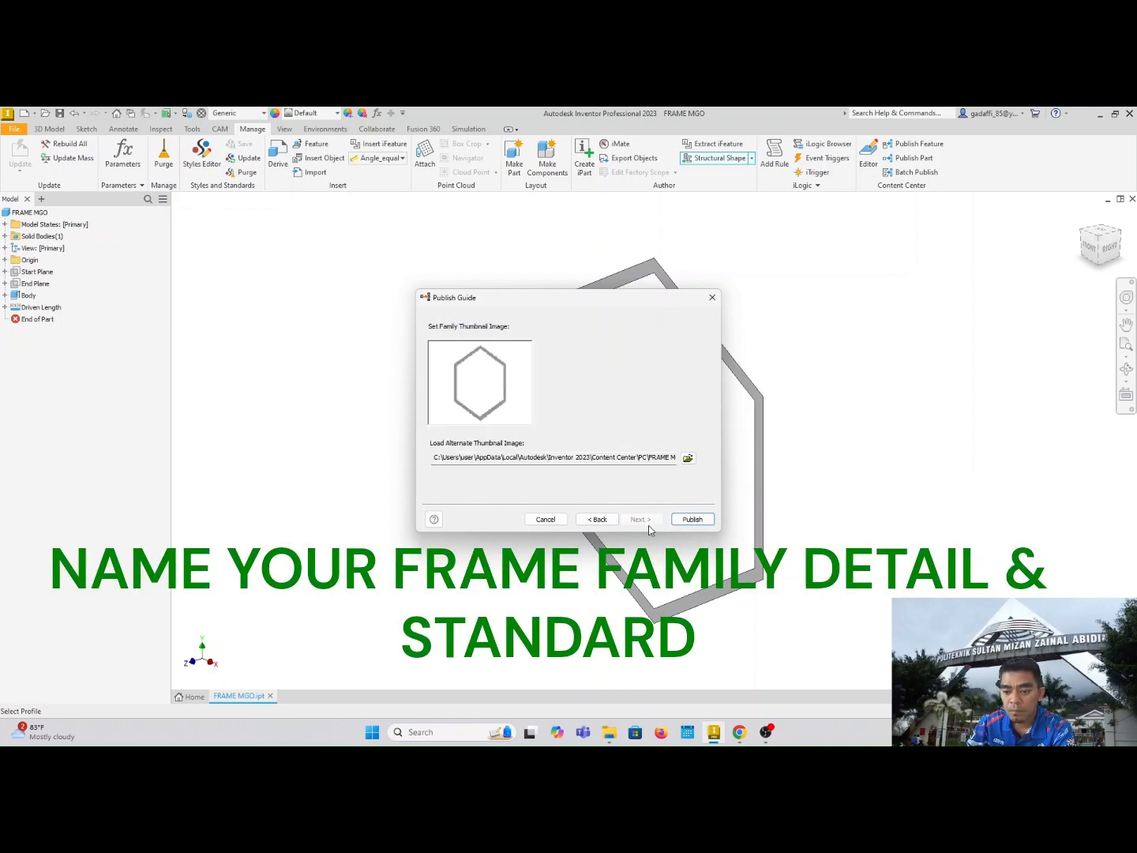
Browse for an alternate thumbnail, keep the default hexagon image instead, publish the family and dismiss the publishing notice.
left_click(687, 458)
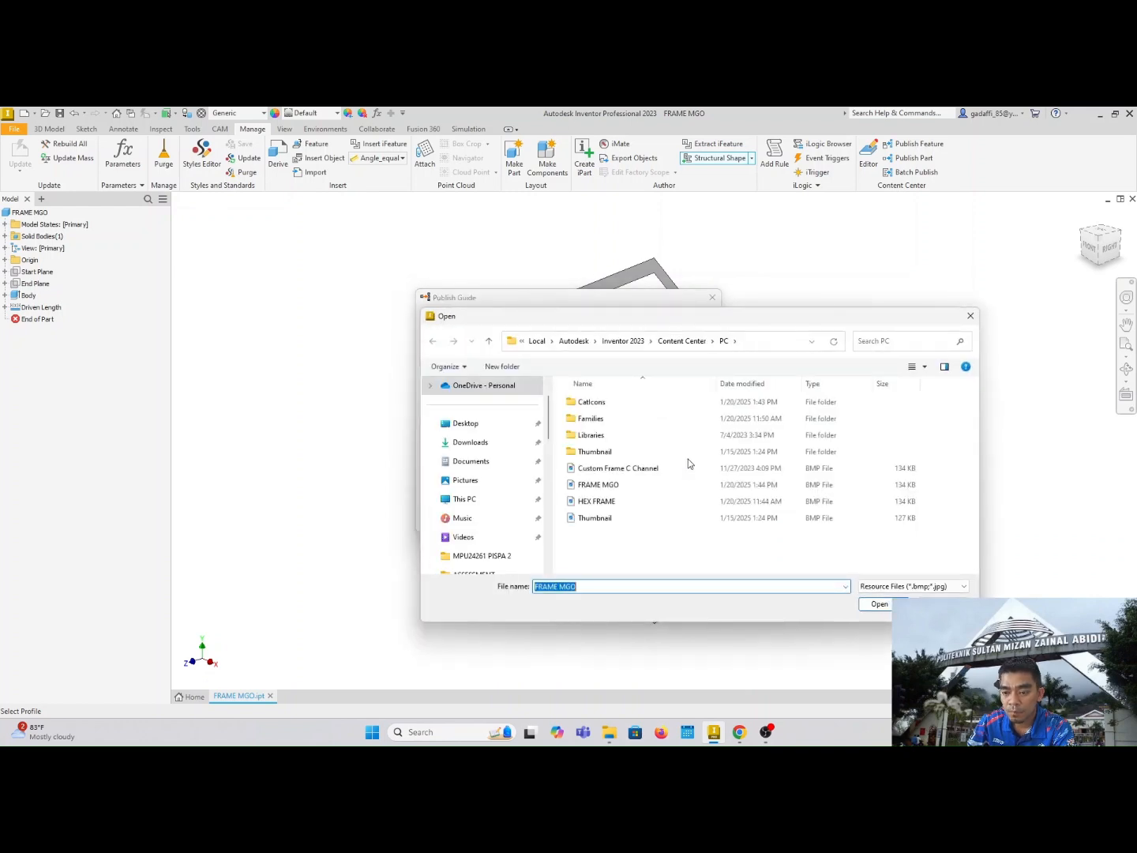
left_click(967, 318)
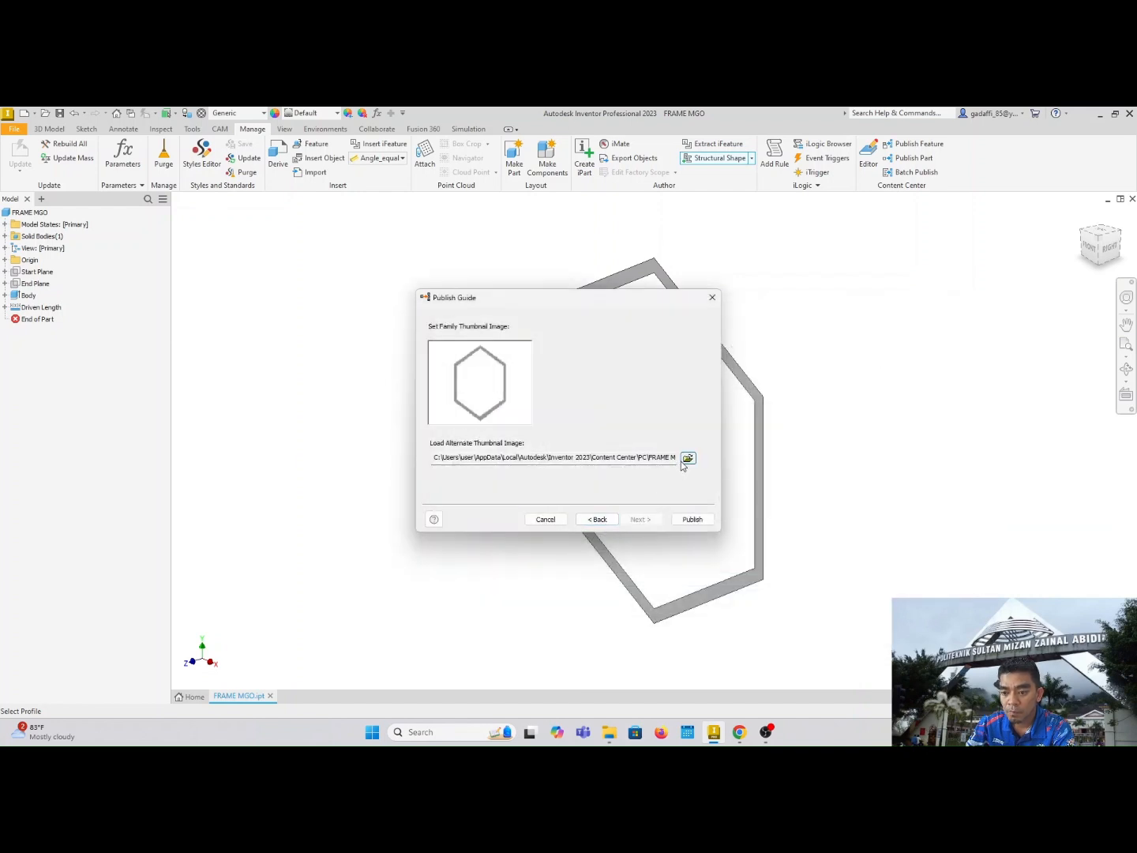
left_click(692, 519)
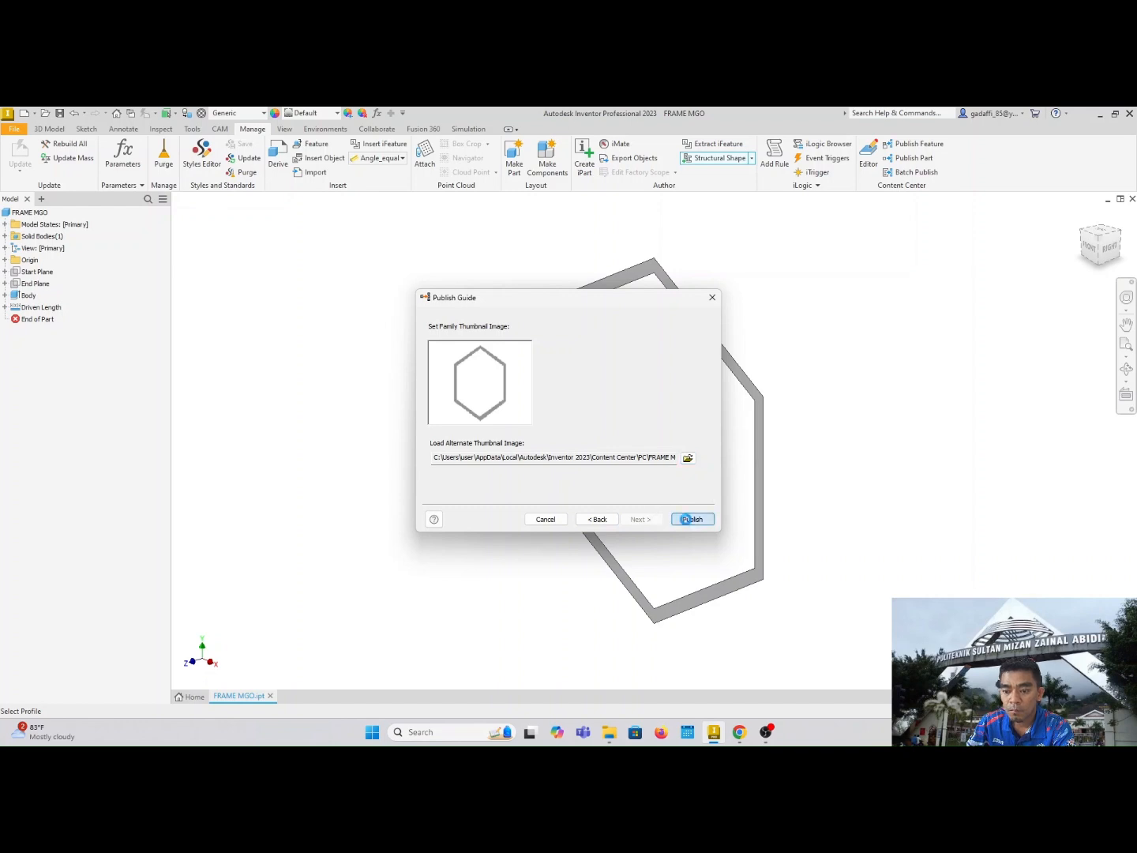
left_click(605, 458)
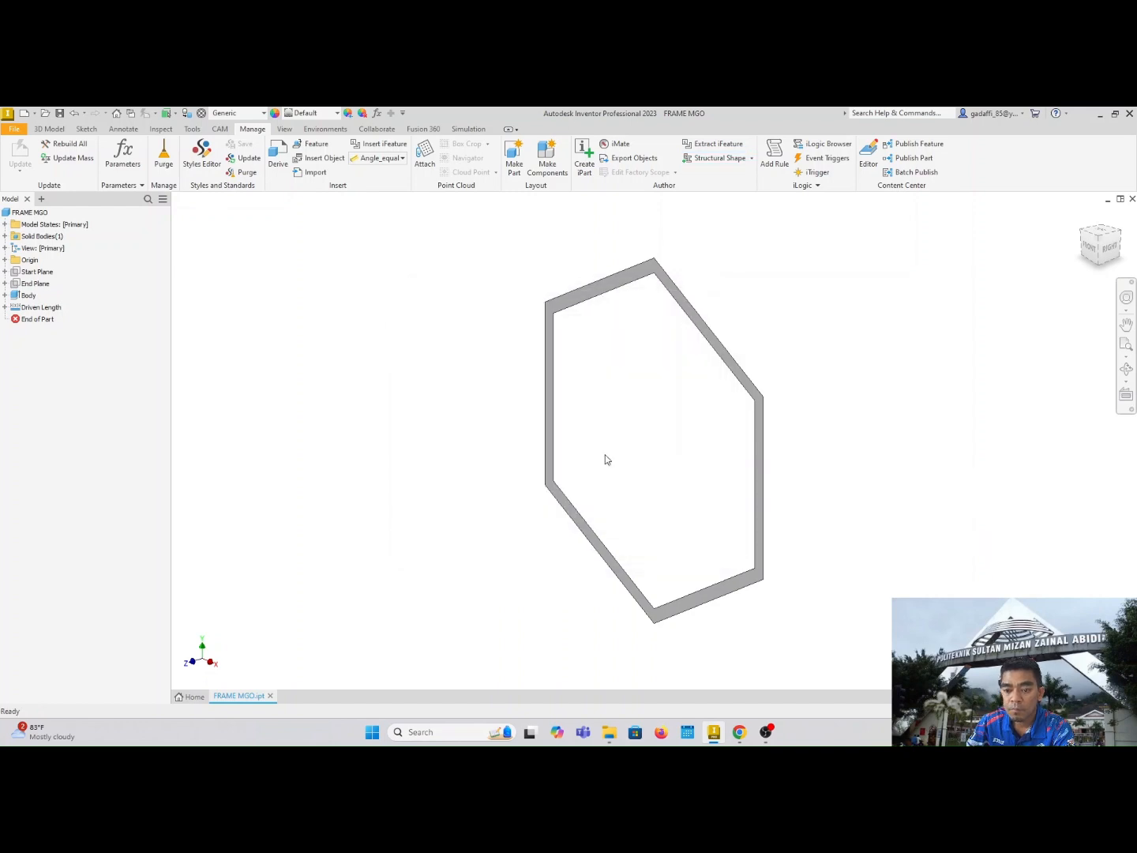
Open the Content Center Editor with the FRAME MGO library in view and open the FRAME MGO family table.
left_click(870, 155)
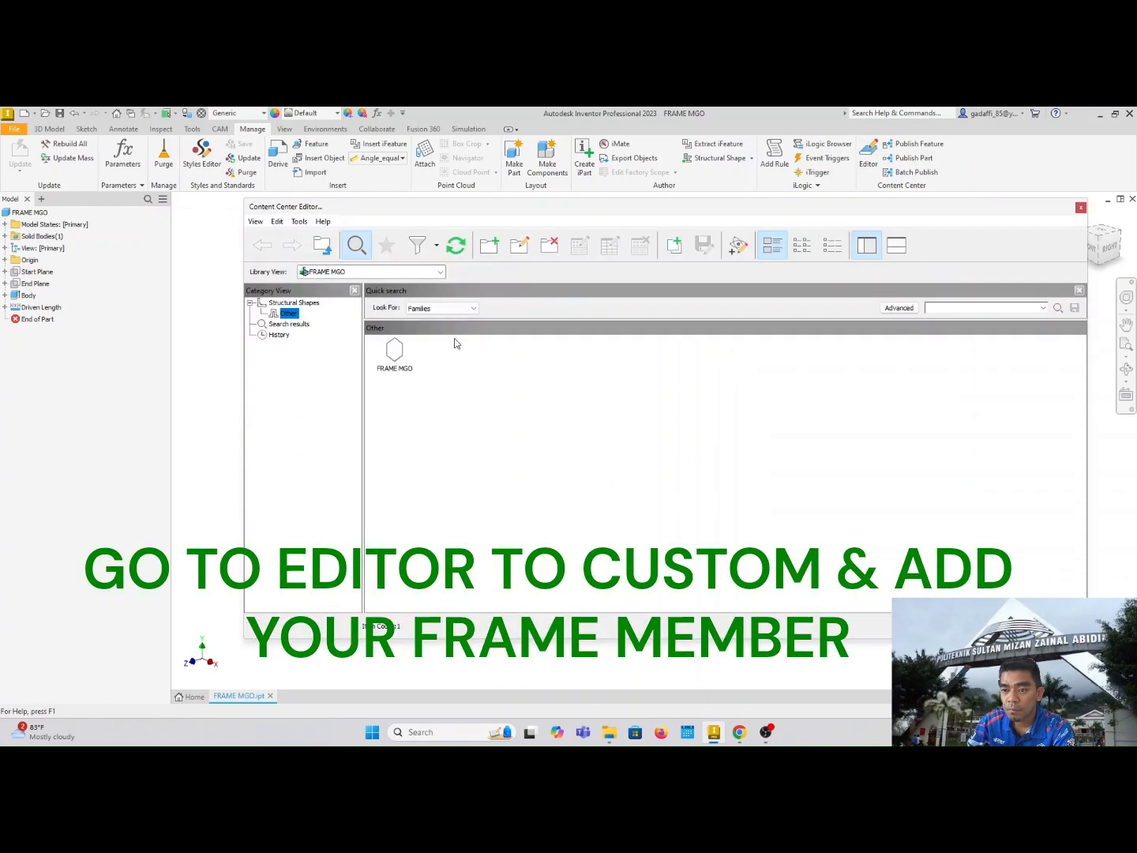
left_click(397, 353)
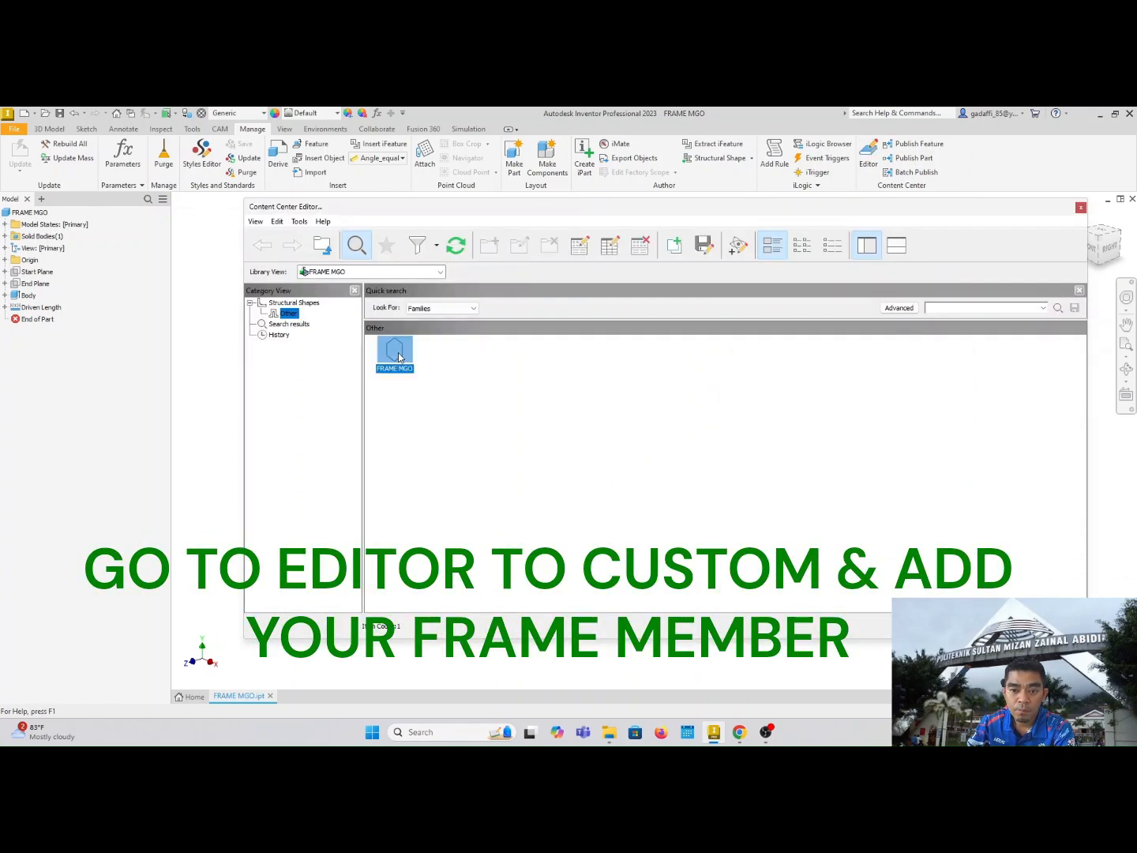
left_click(336, 272)
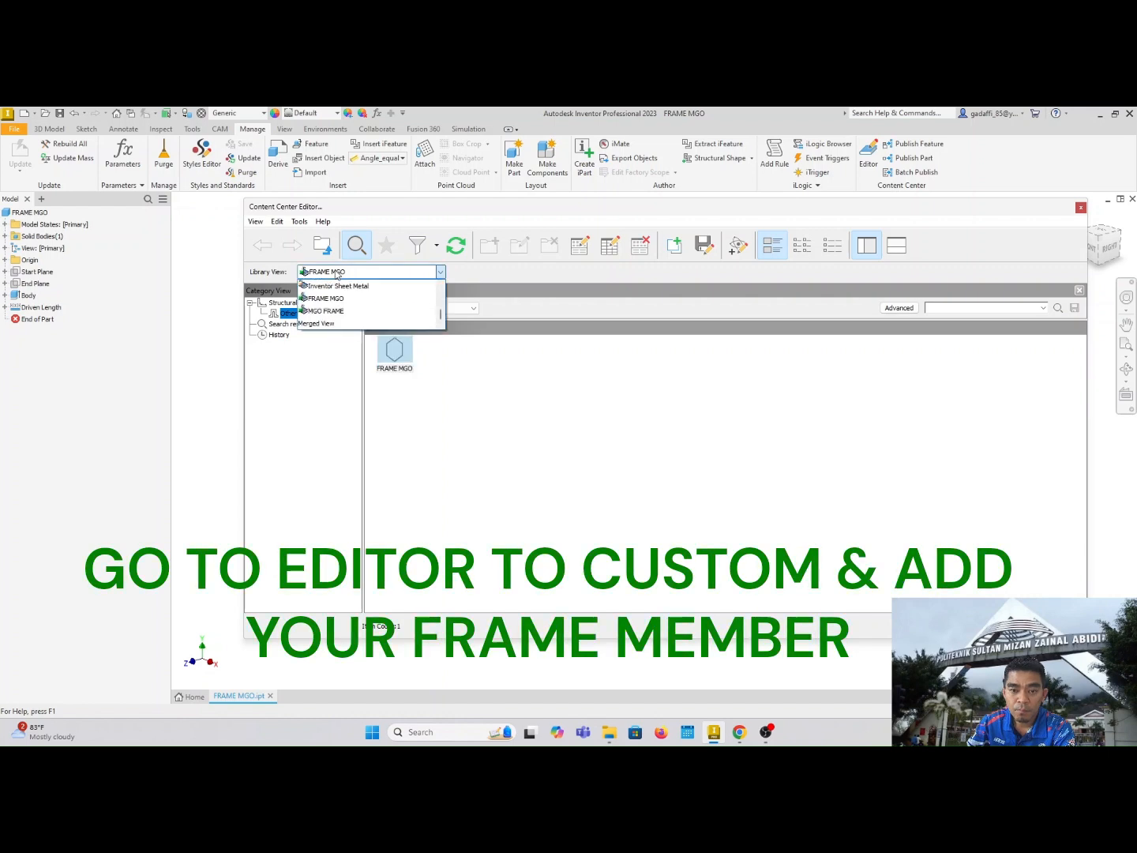
left_click(325, 298)
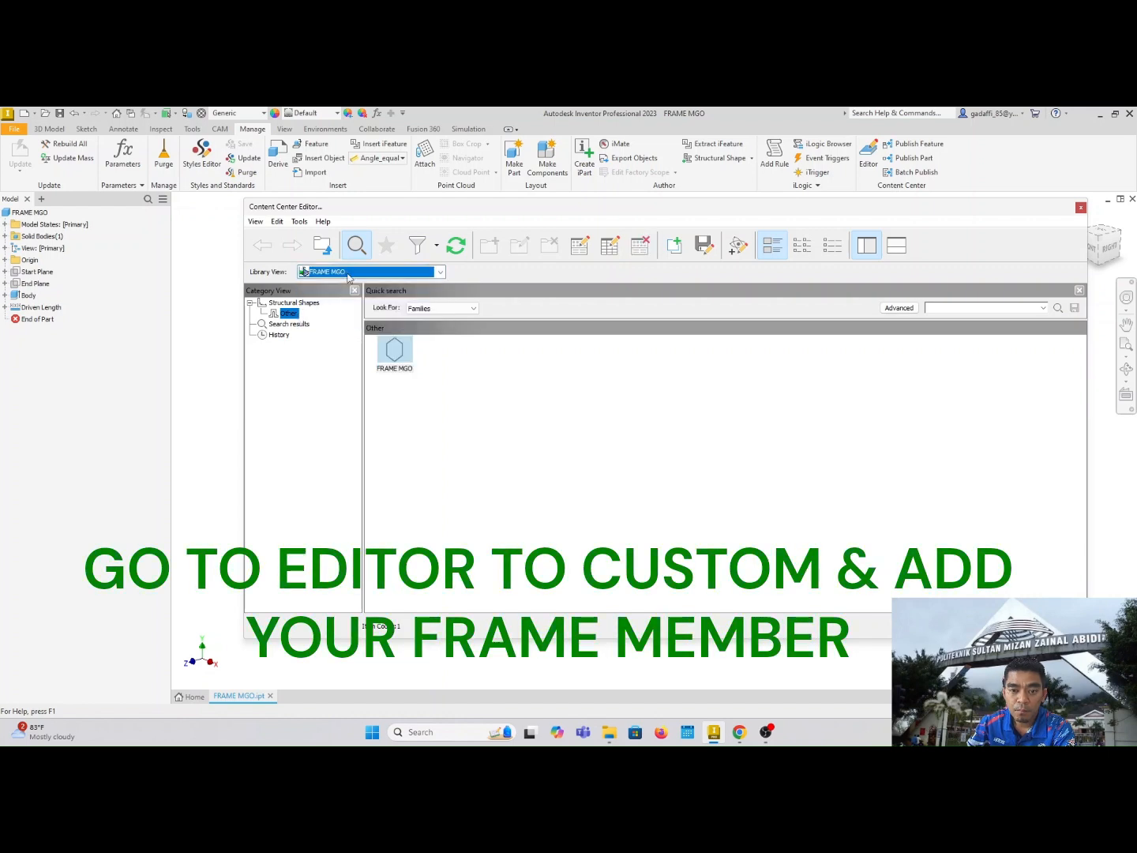
left_click(397, 357)
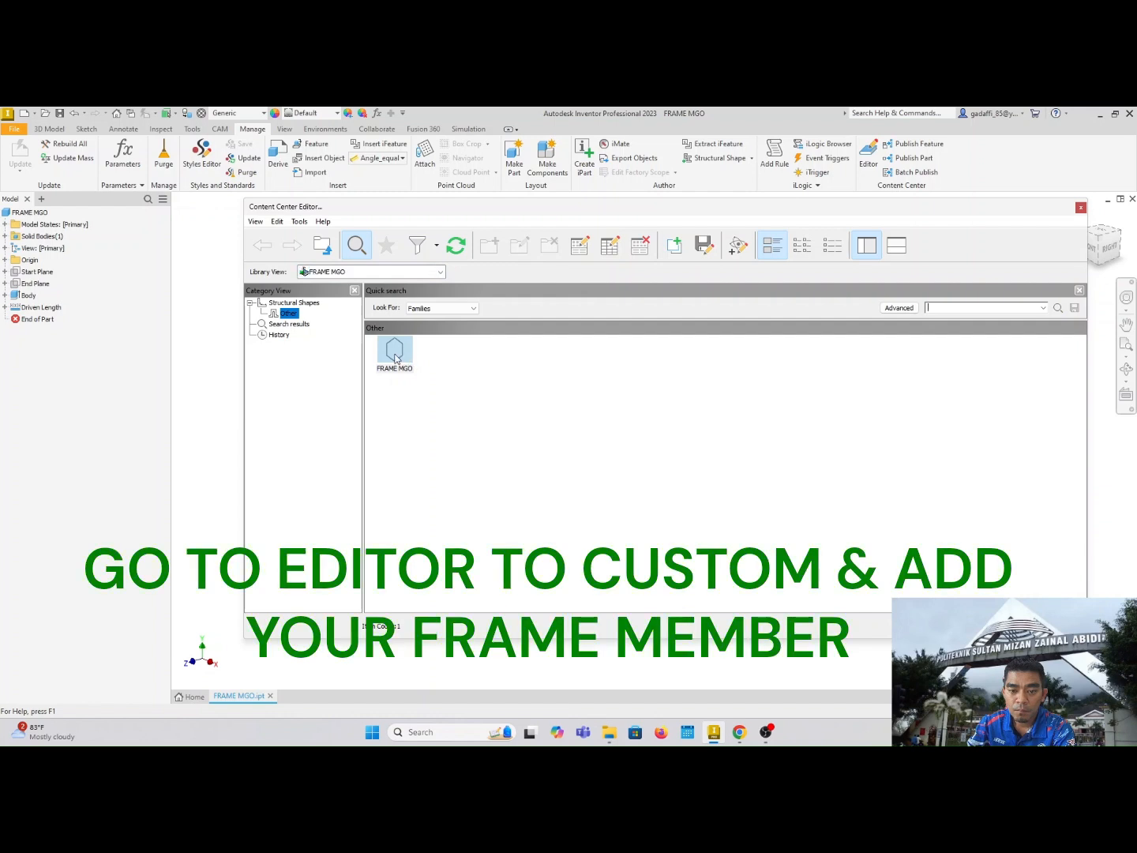
right_click(401, 354)
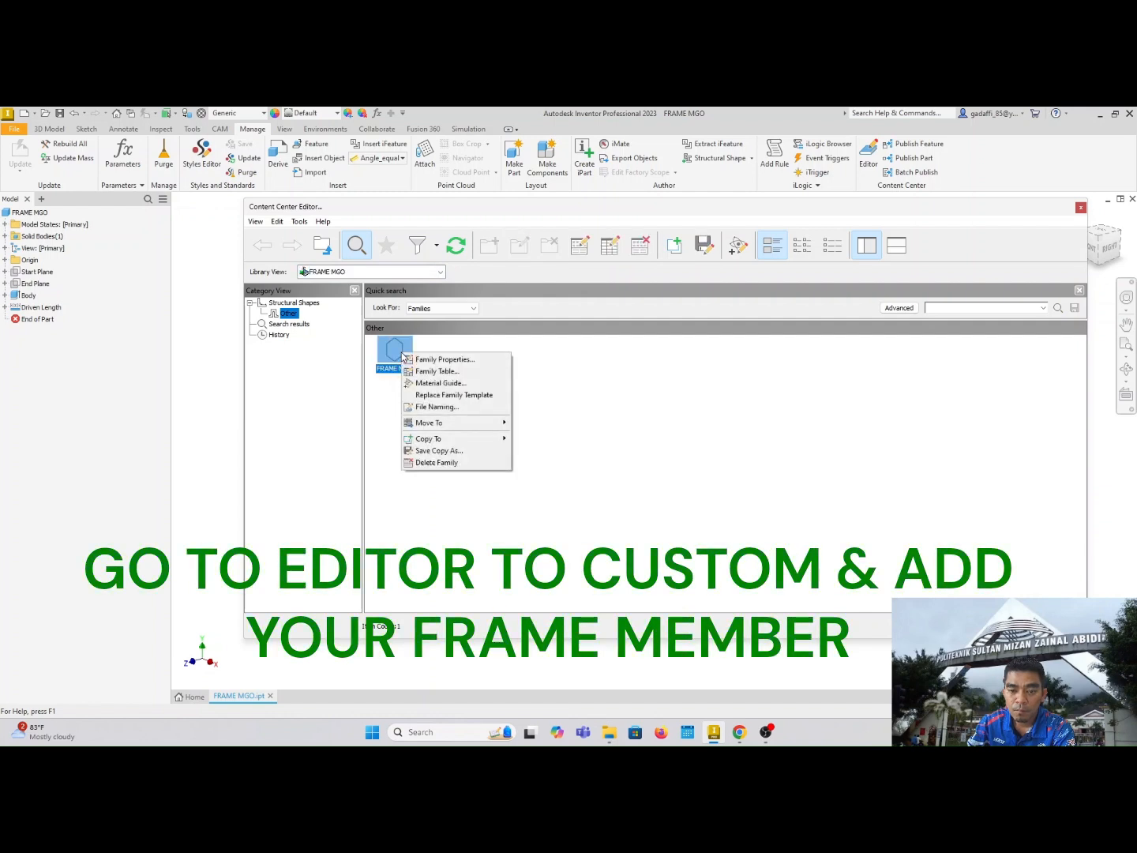
left_click(459, 372)
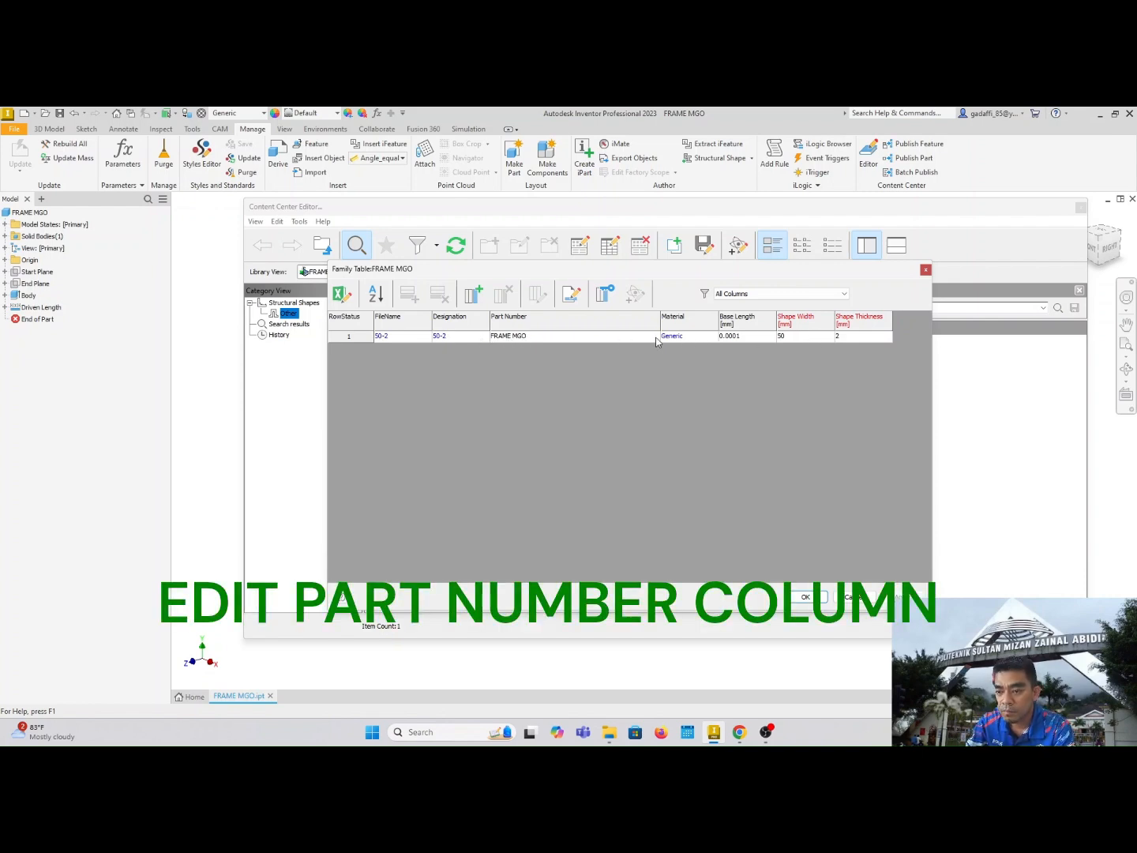
Make the Part Number column an expression column and begin its expression with "HEX FRAME" & "-".
left_click(529, 323)
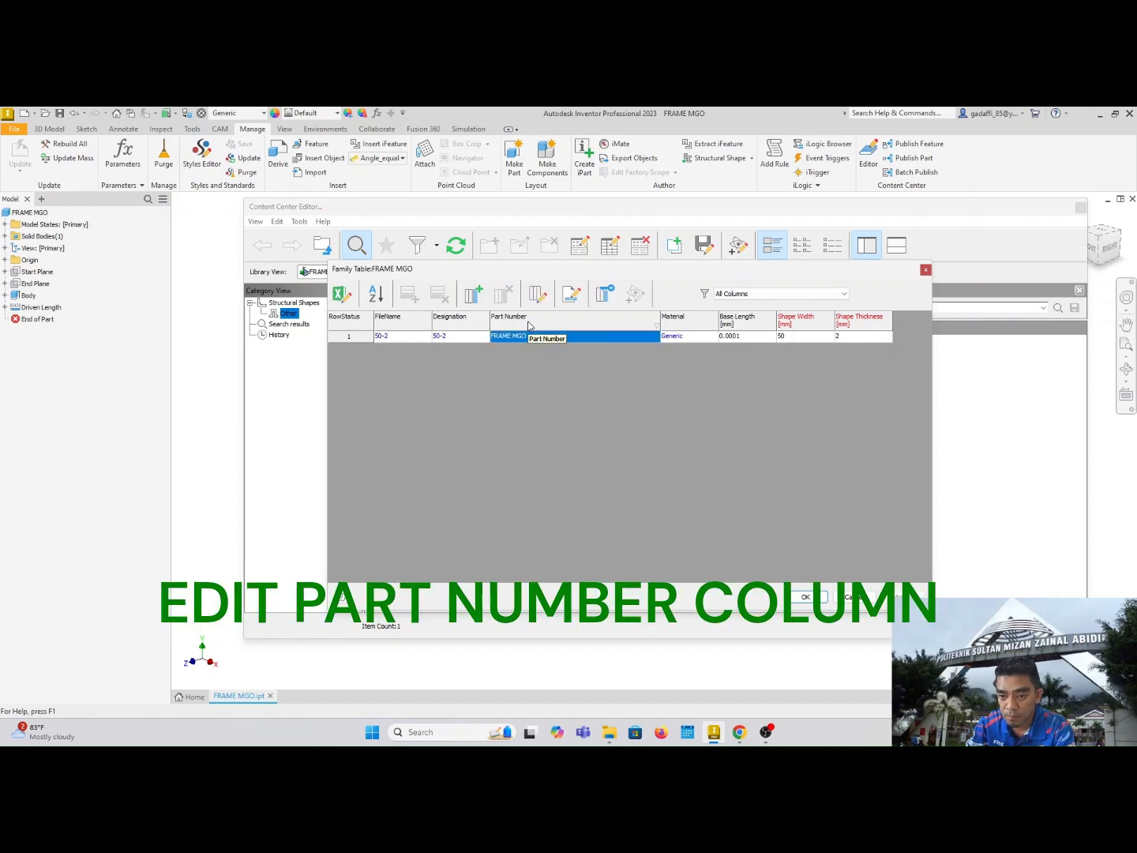
right_click(529, 324)
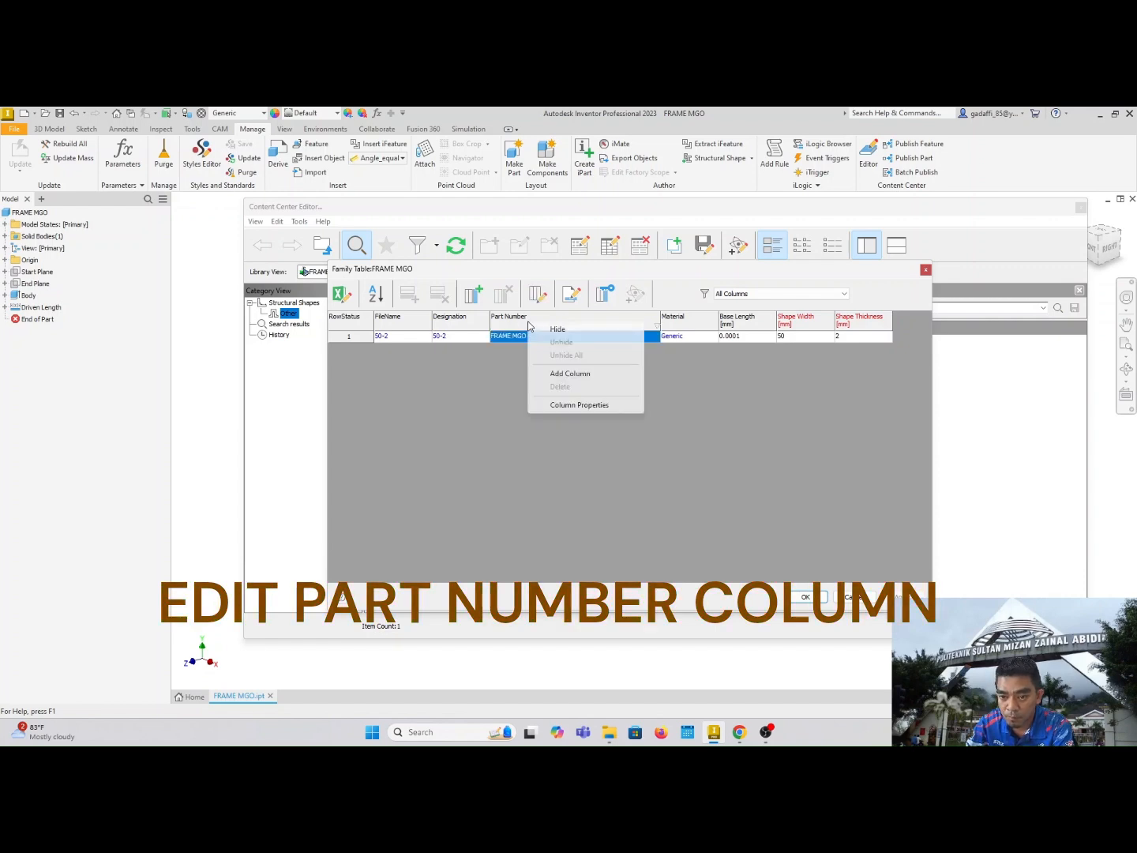
left_click(585, 404)
left_click(508, 411)
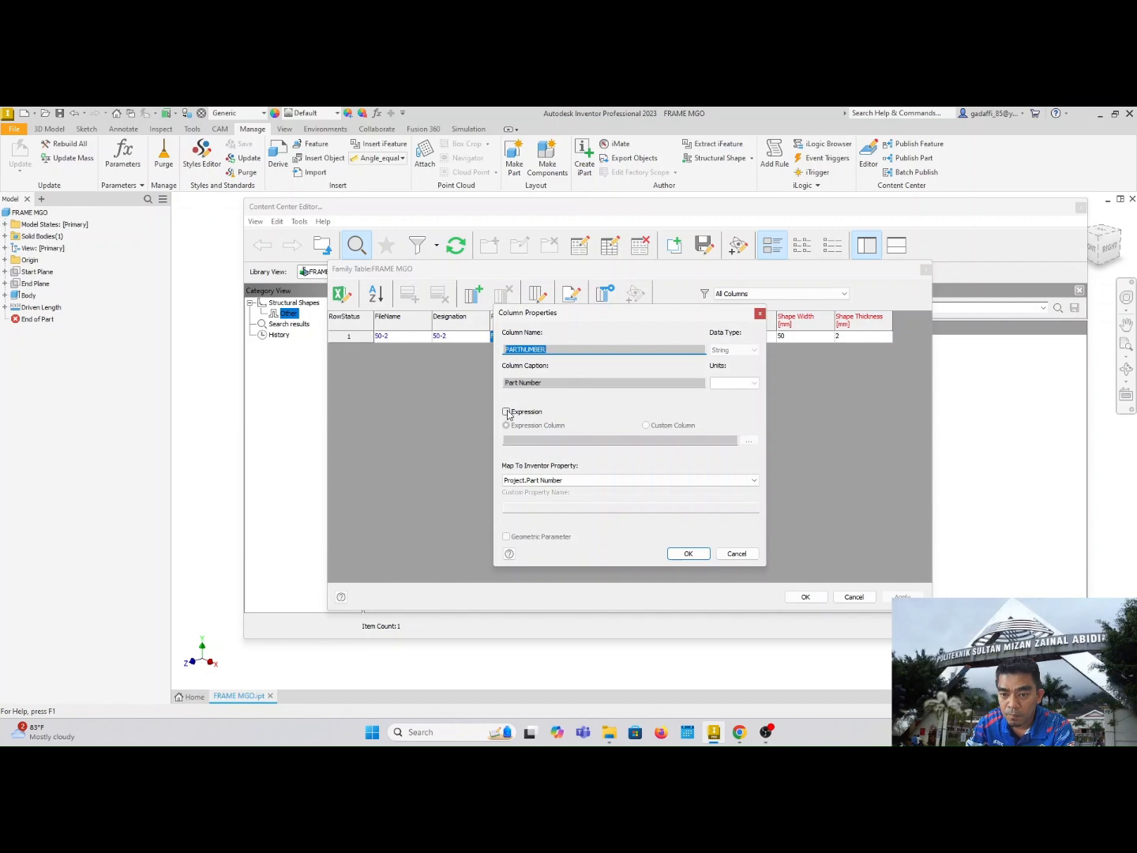
left_click(511, 440)
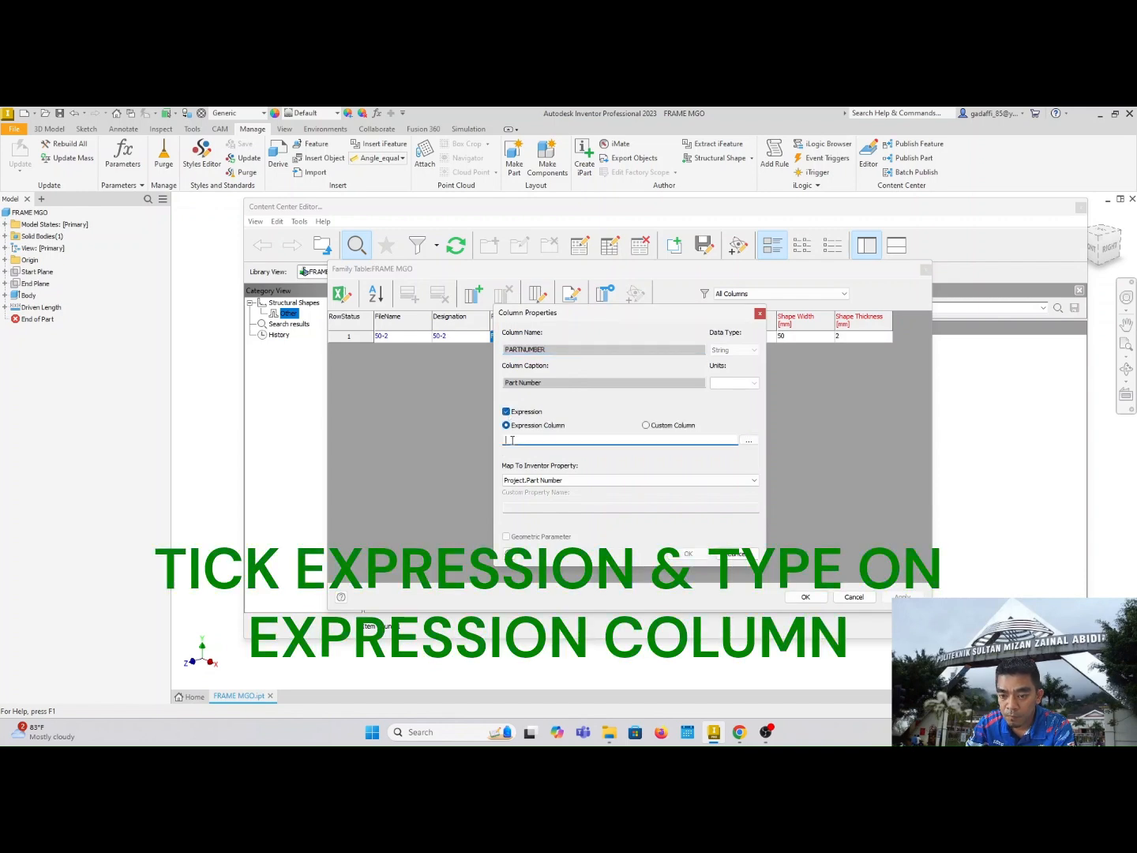
type("\"HE")
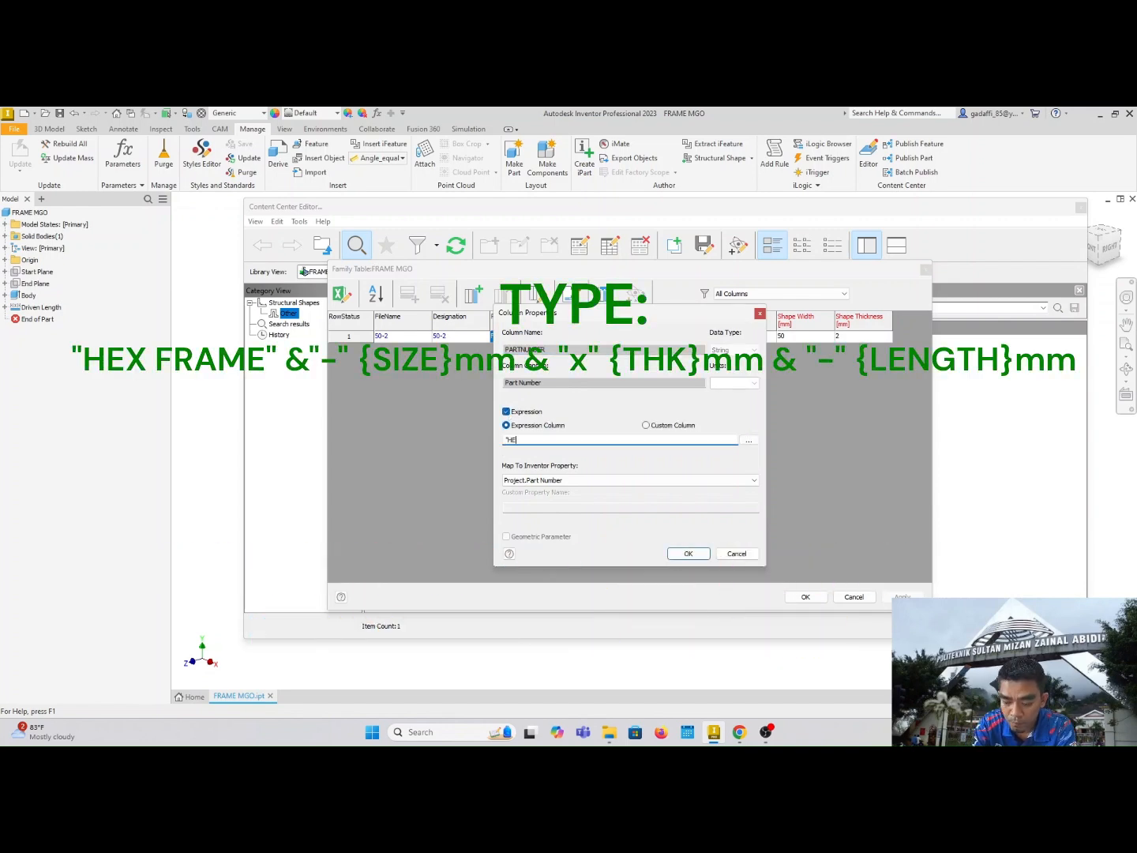
type("X FR")
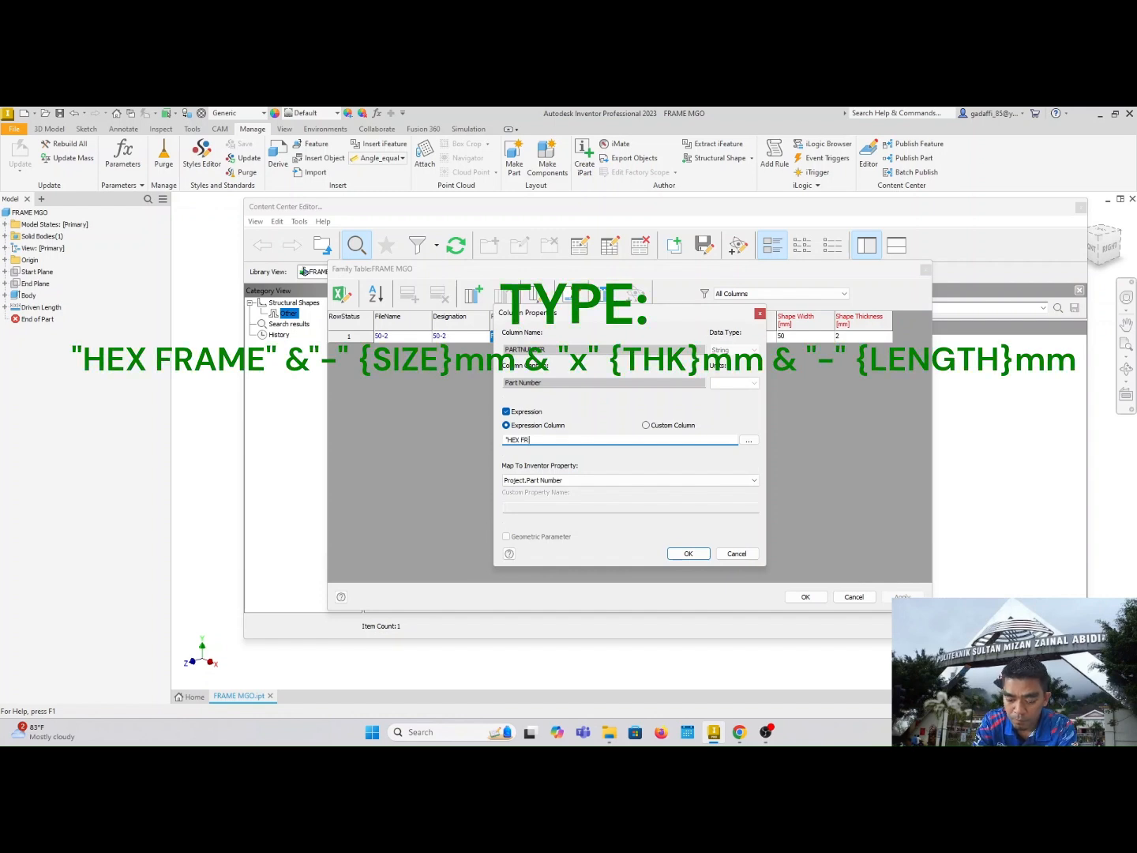
type("AME\"")
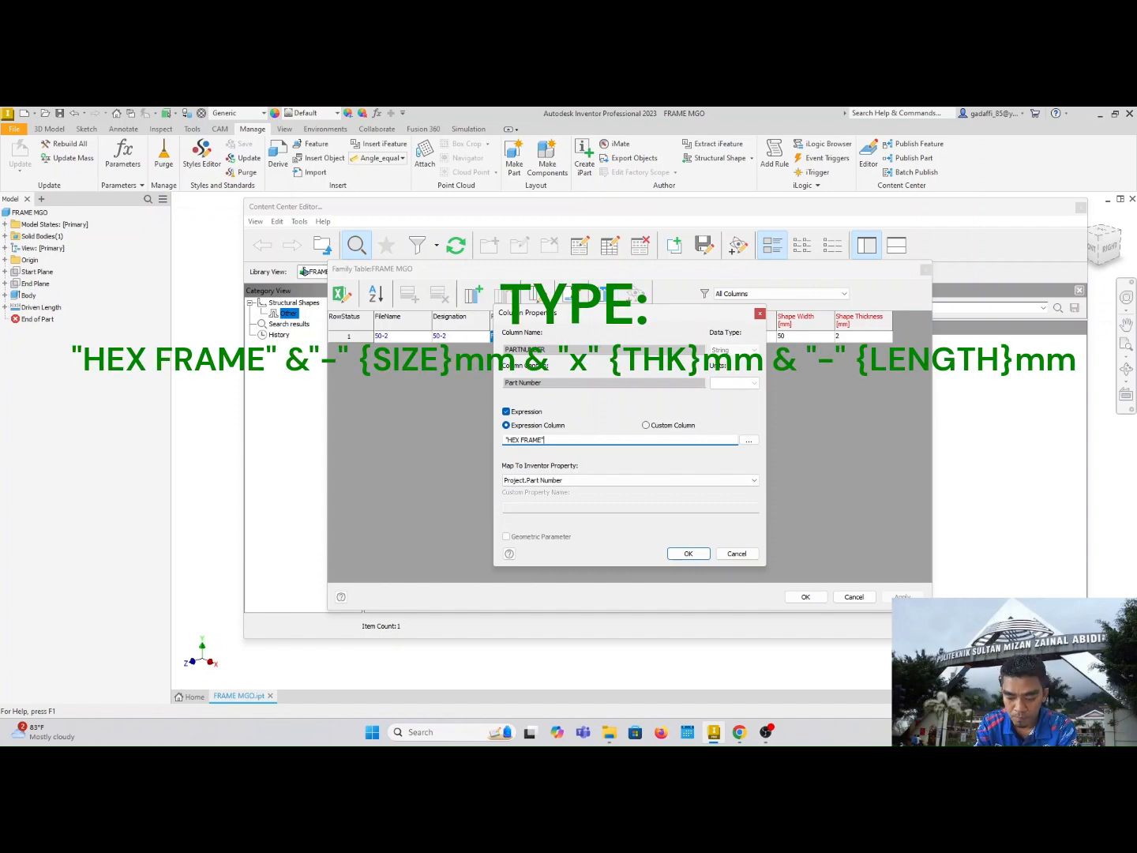
type(" & \"-")
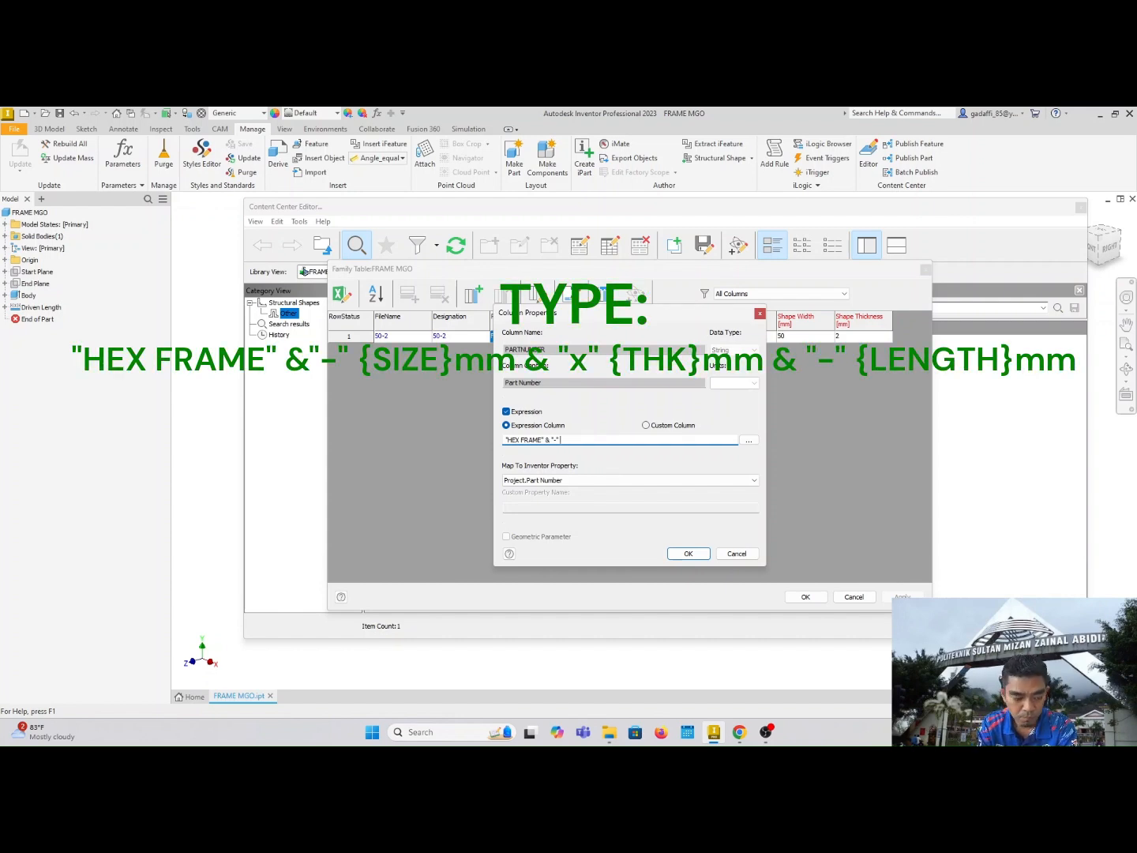
Extend the Part Number expression with the SIZE and THK parameters as {SIZE}mm & "x" {THK}mm & "-".
left_click(747, 440)
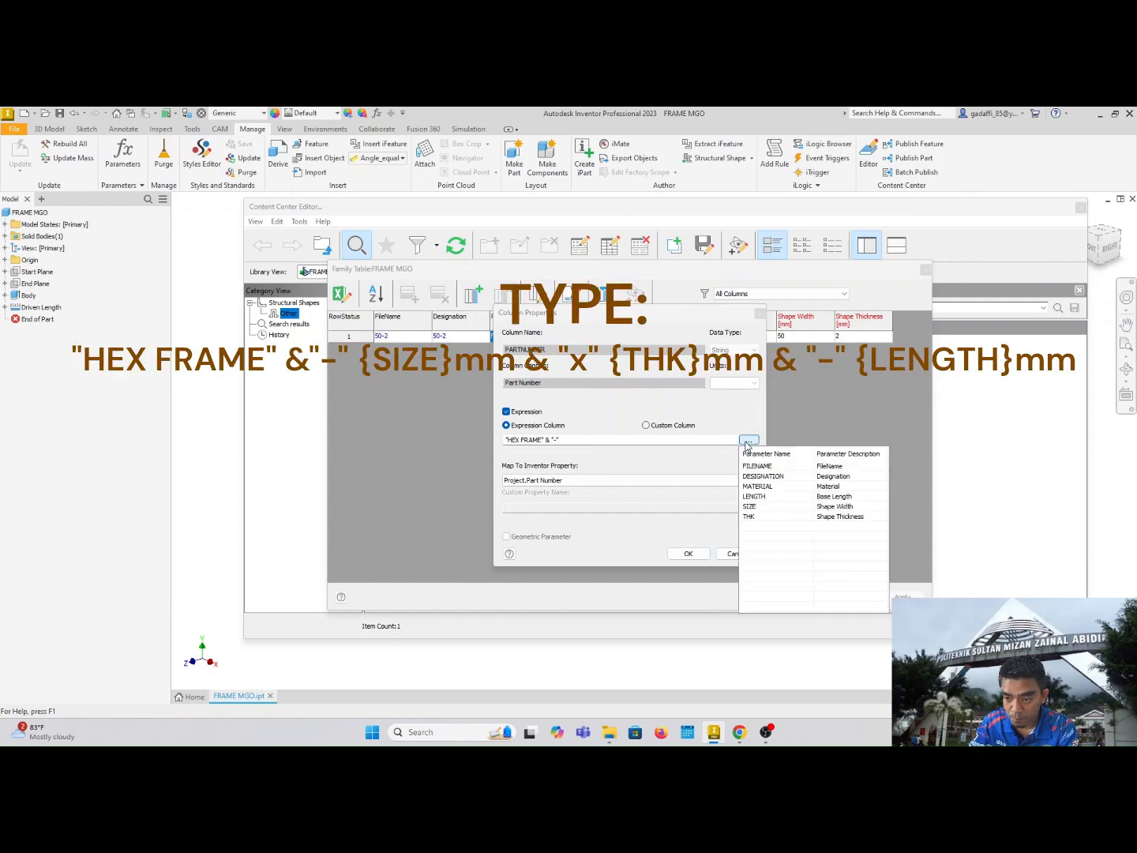
left_click(770, 507)
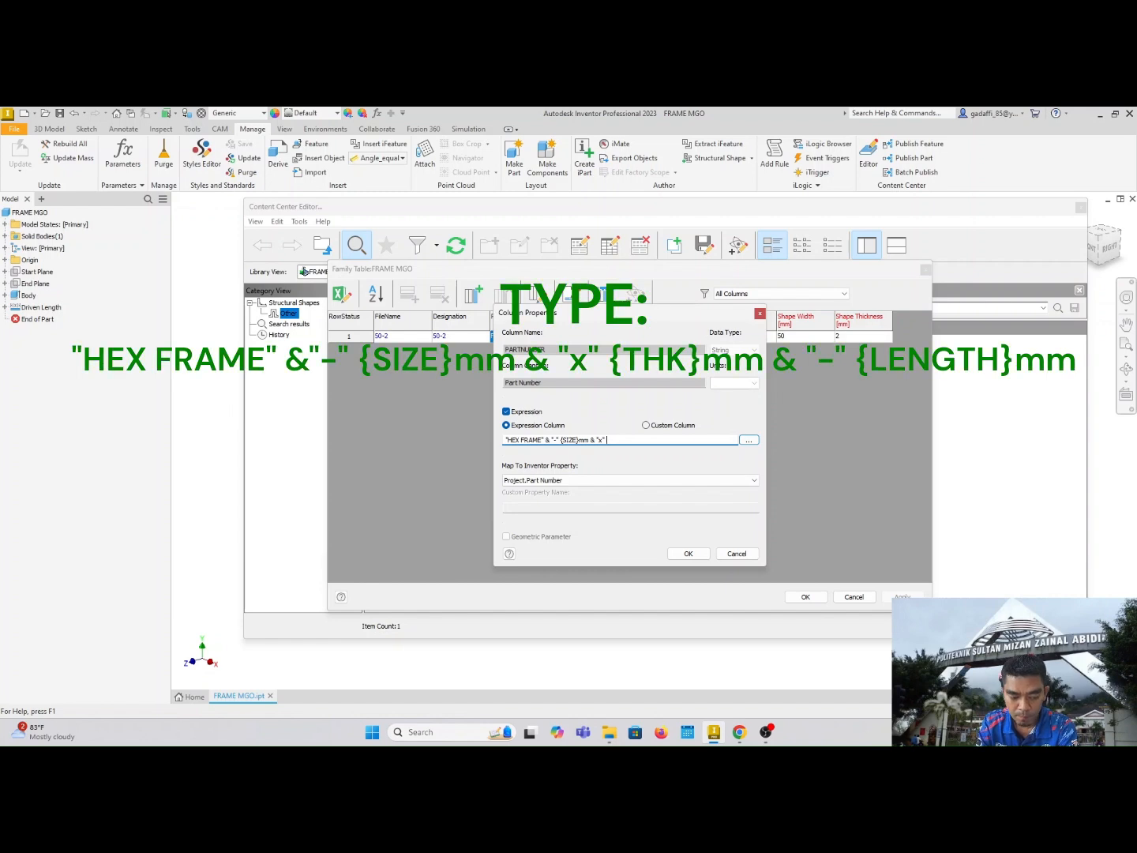
left_click(748, 442)
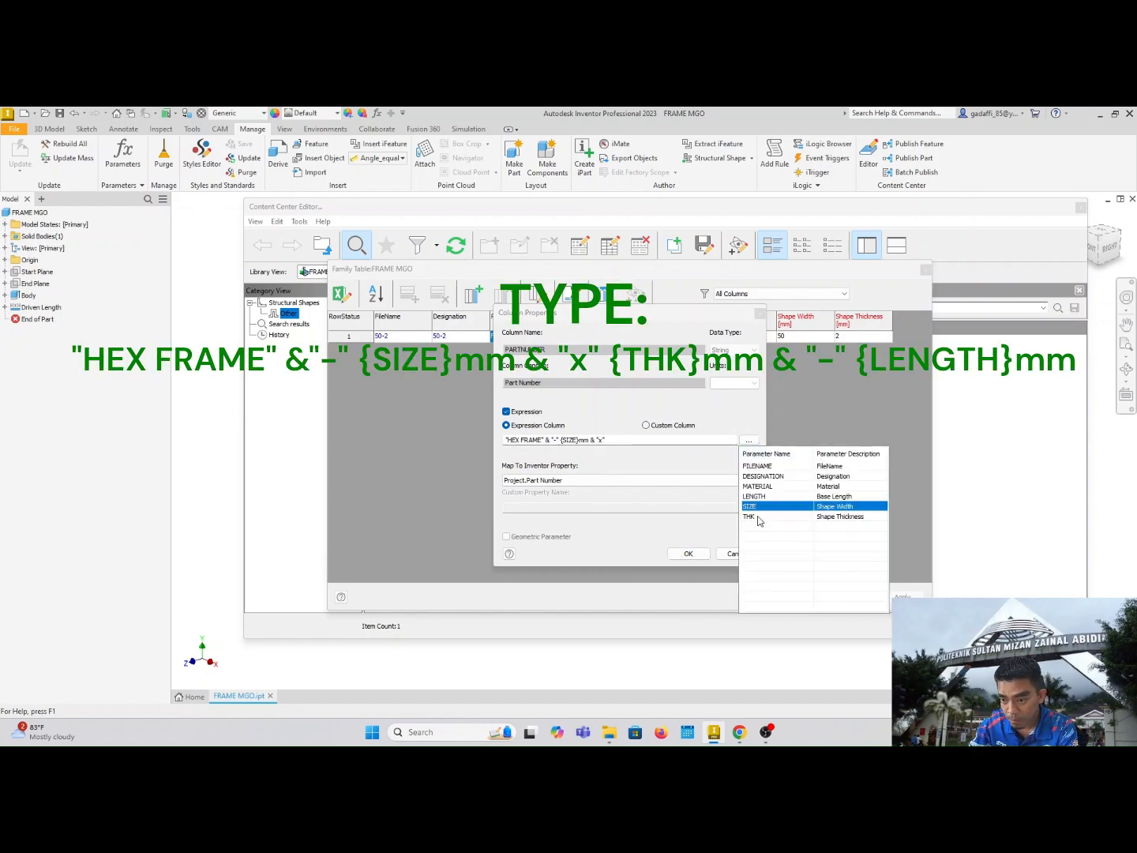
left_click(758, 518)
left_click(759, 518)
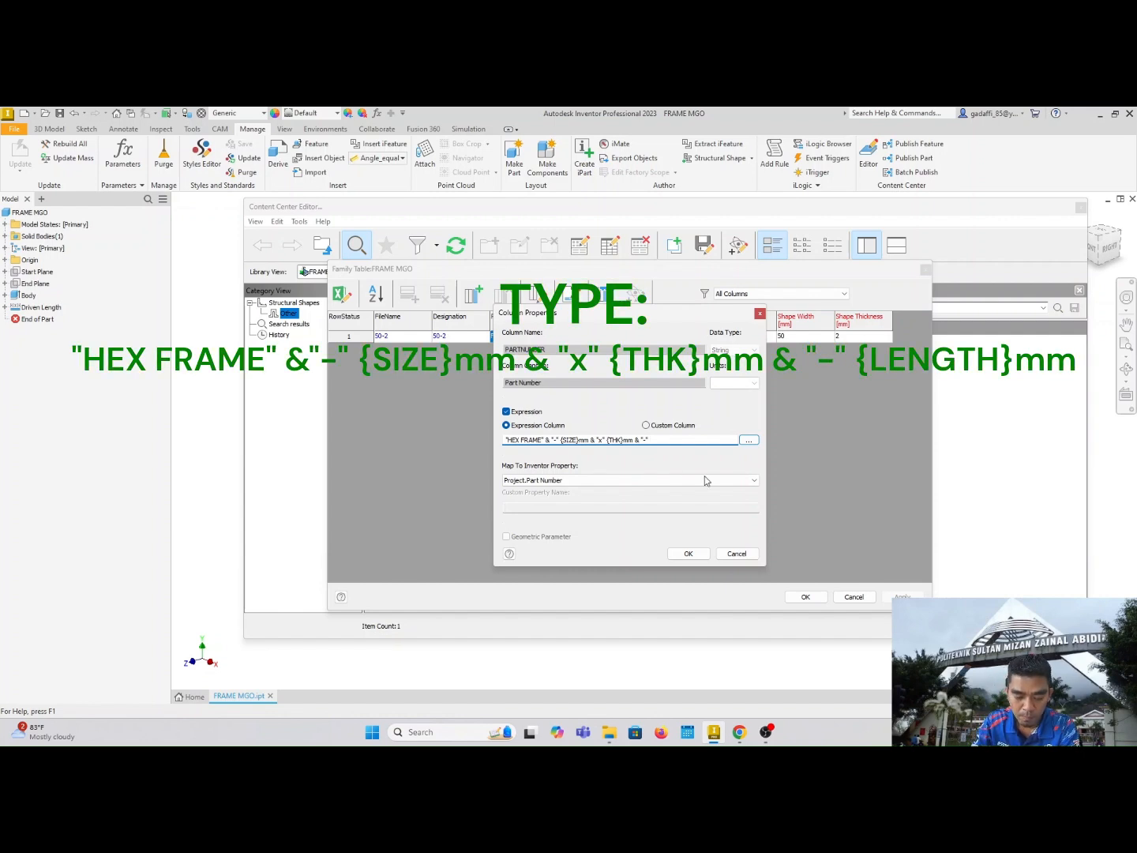
Complete the Part Number expression with the LENGTH parameter as {LENGTH}mm and select the whole expression.
left_click(748, 440)
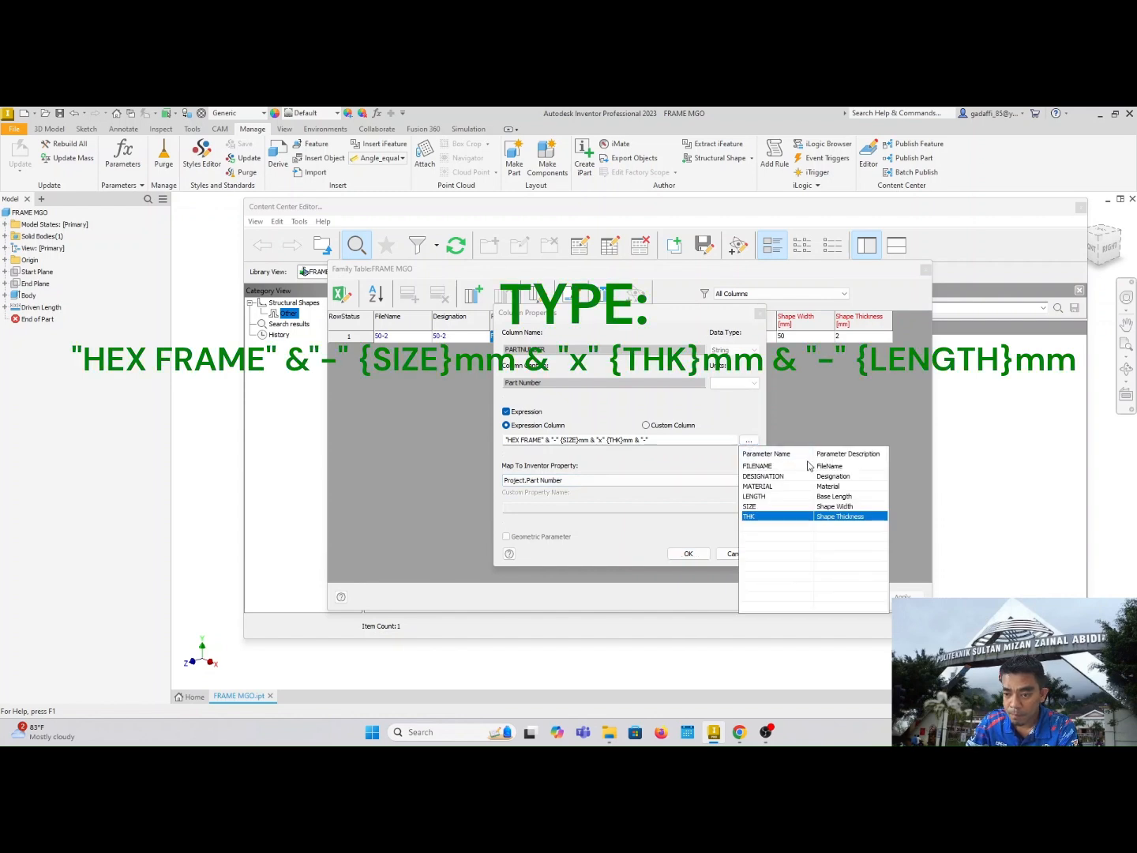
left_click(771, 498)
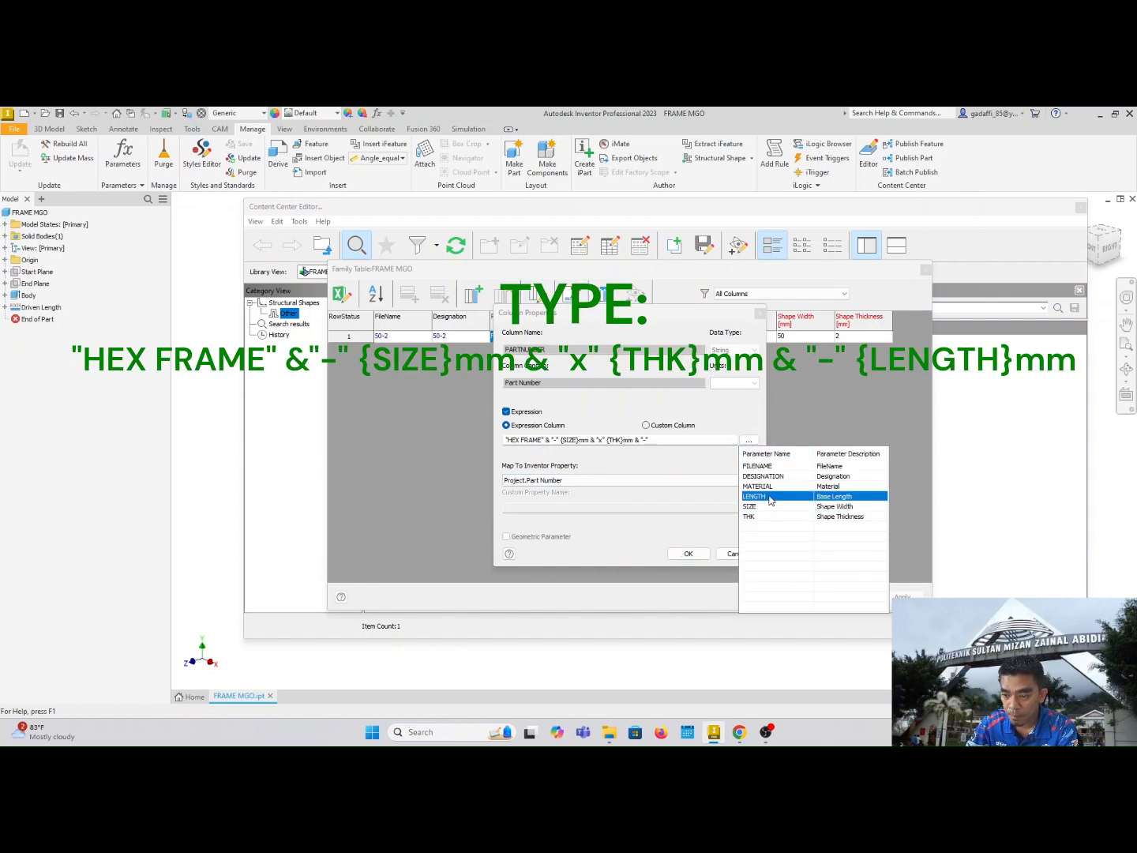
left_click(771, 497)
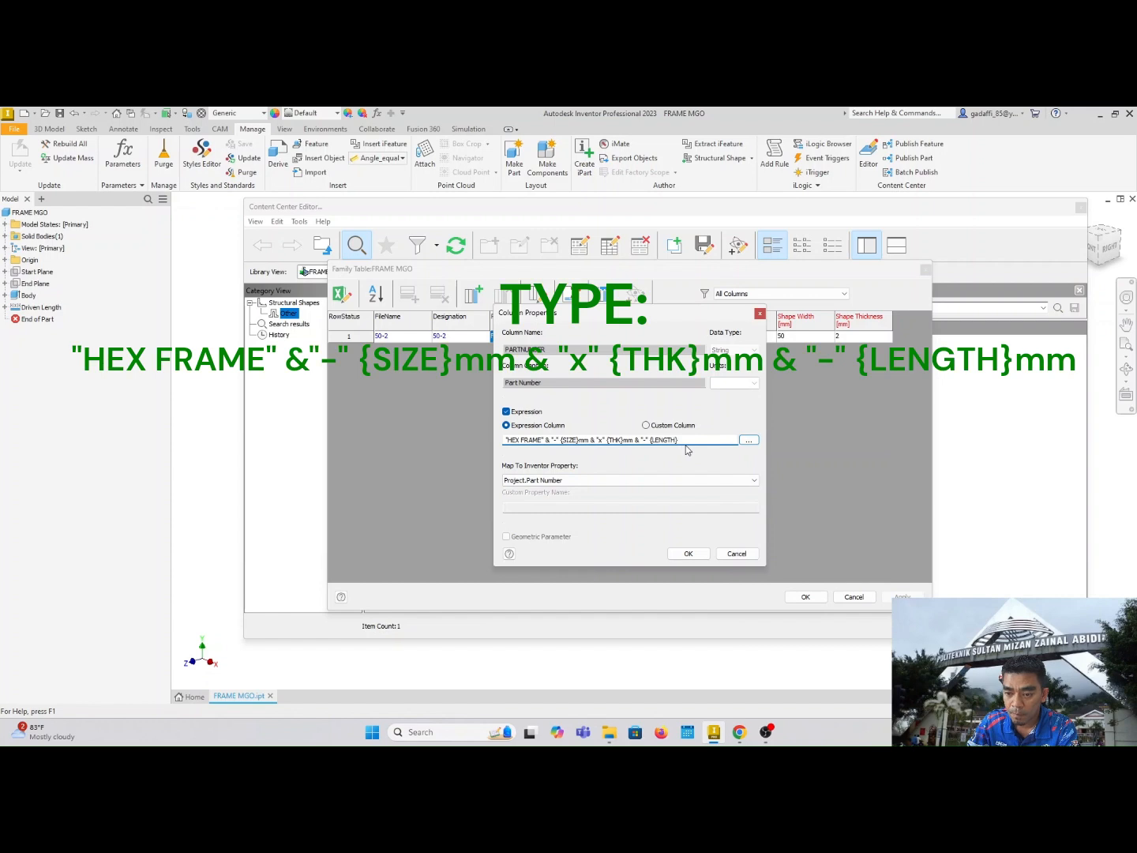
type("mm")
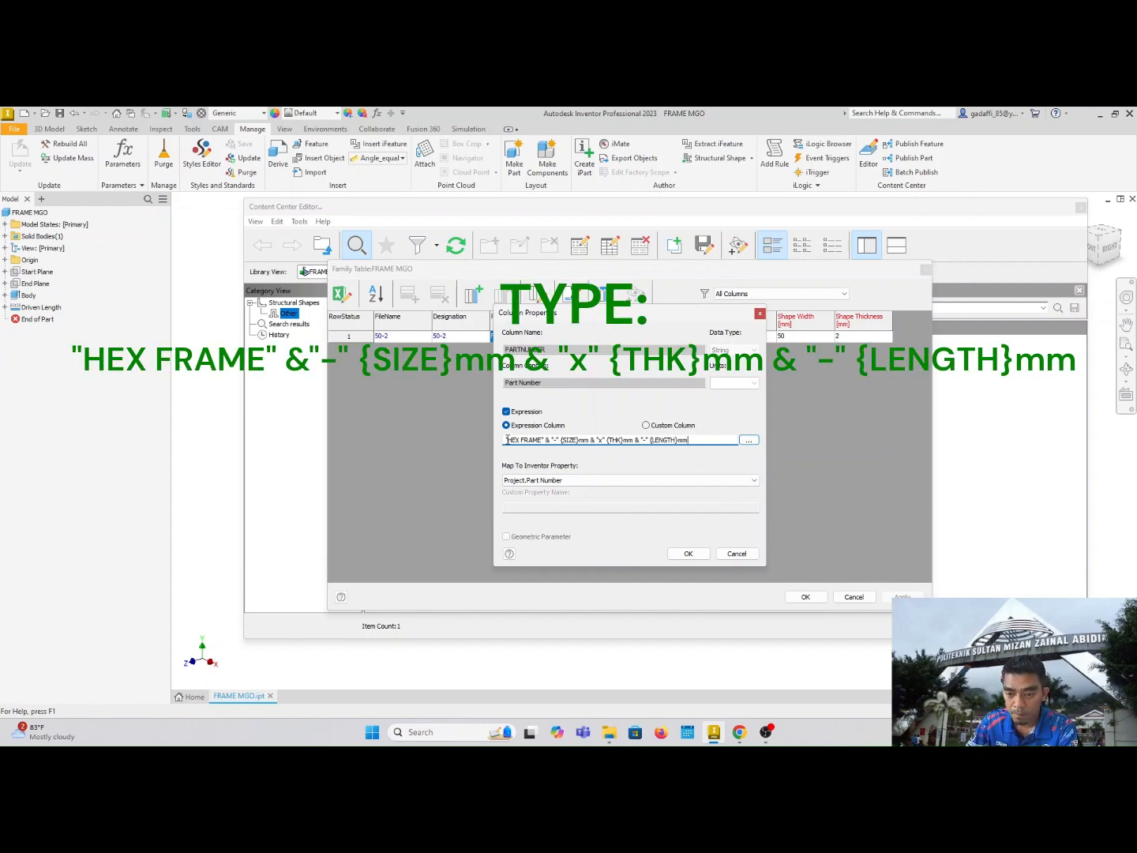
left_click_drag(507, 440, 705, 461)
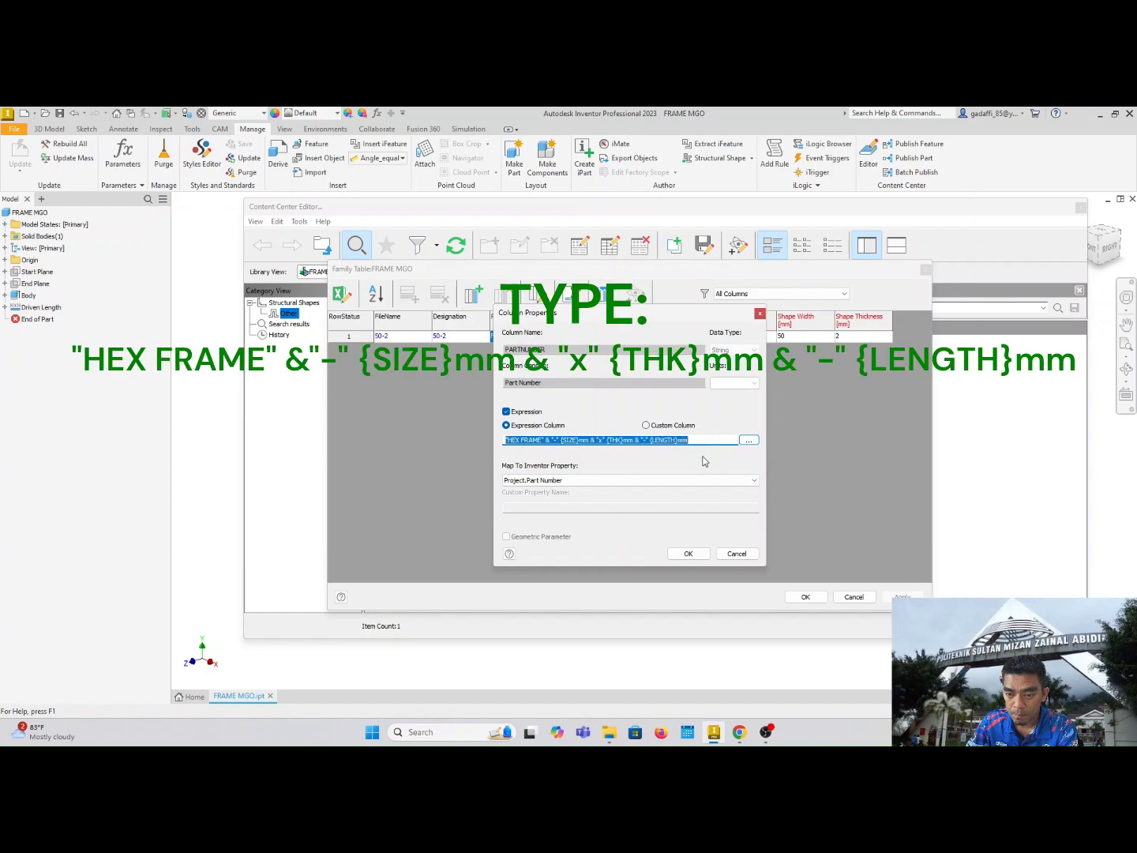
Keep Part Number as an expression column mapped to Project.Part Number and accept its column properties.
left_click(692, 425)
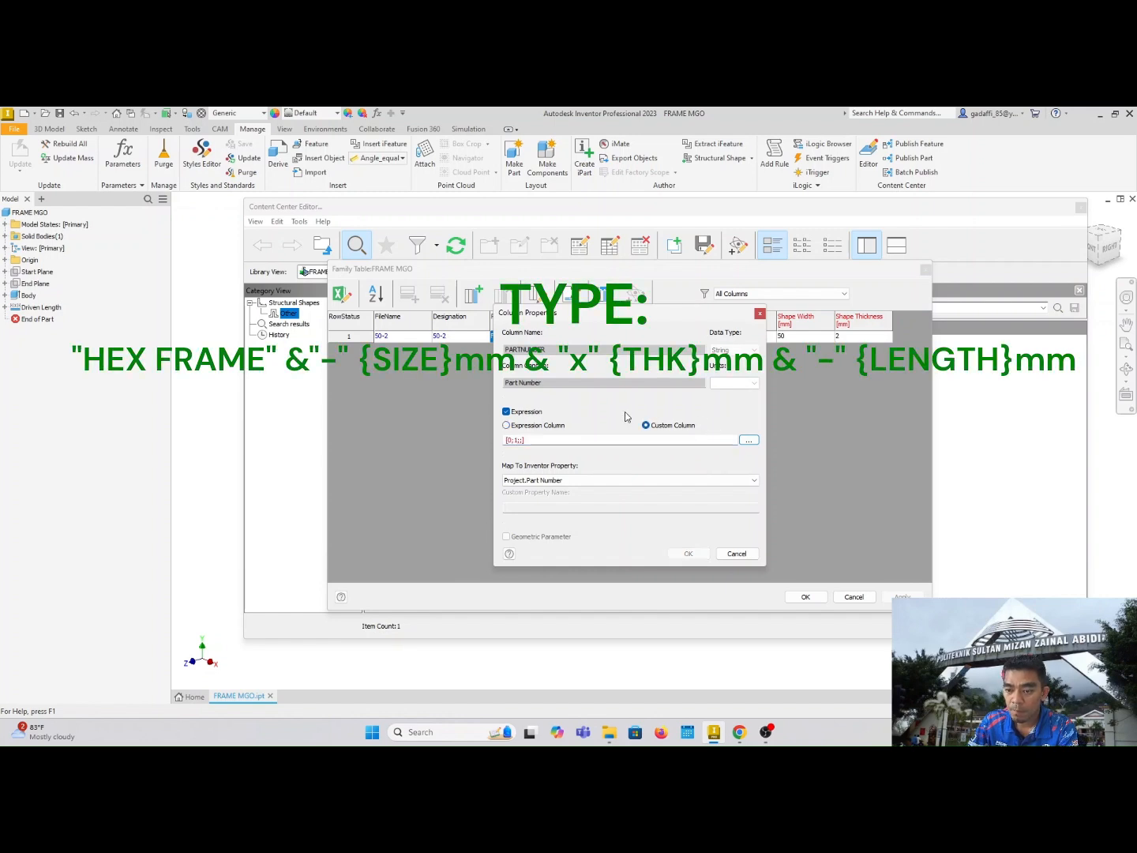
left_click(506, 425)
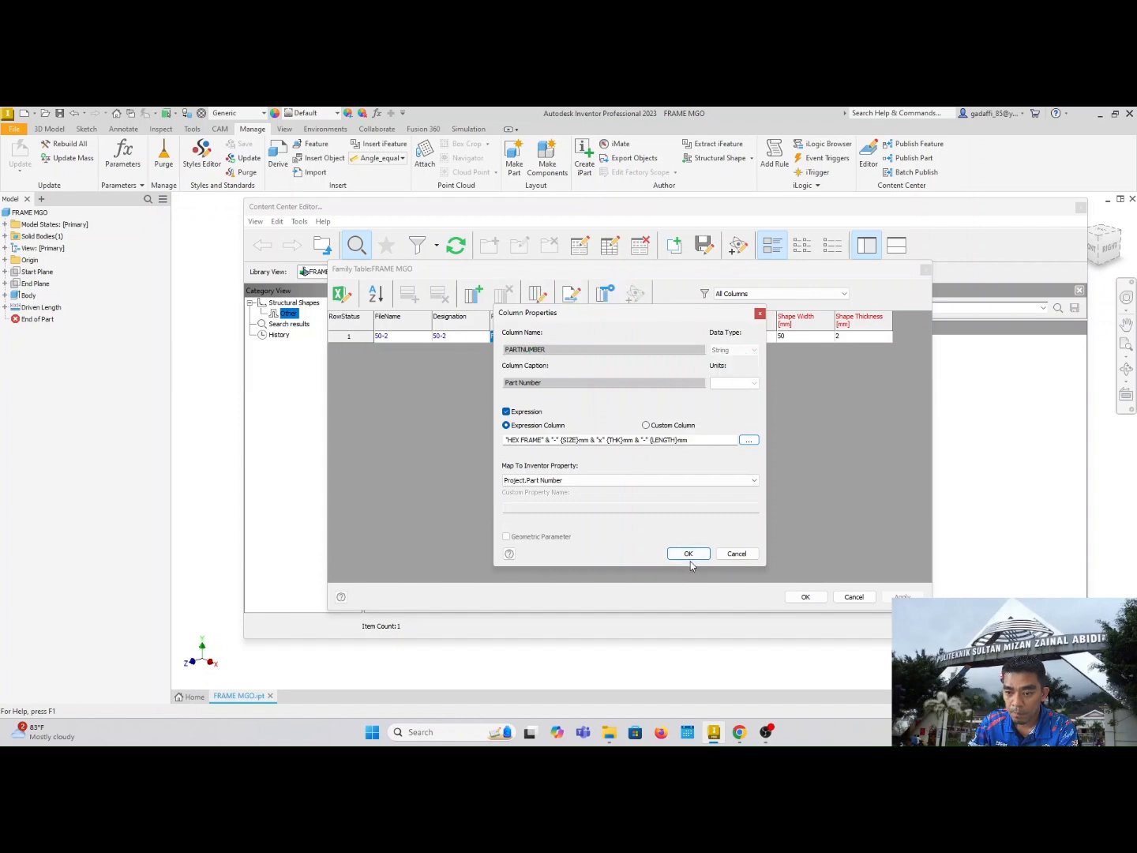
left_click(542, 481)
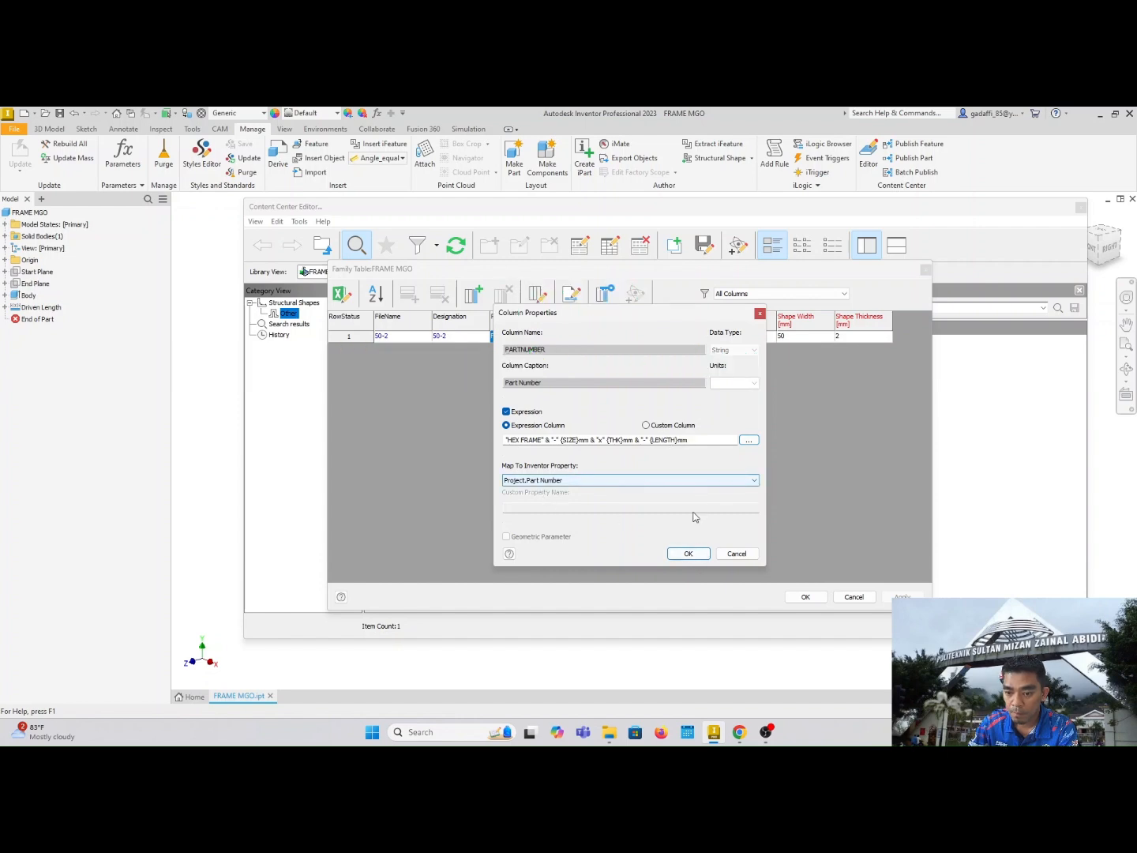
left_click(688, 553)
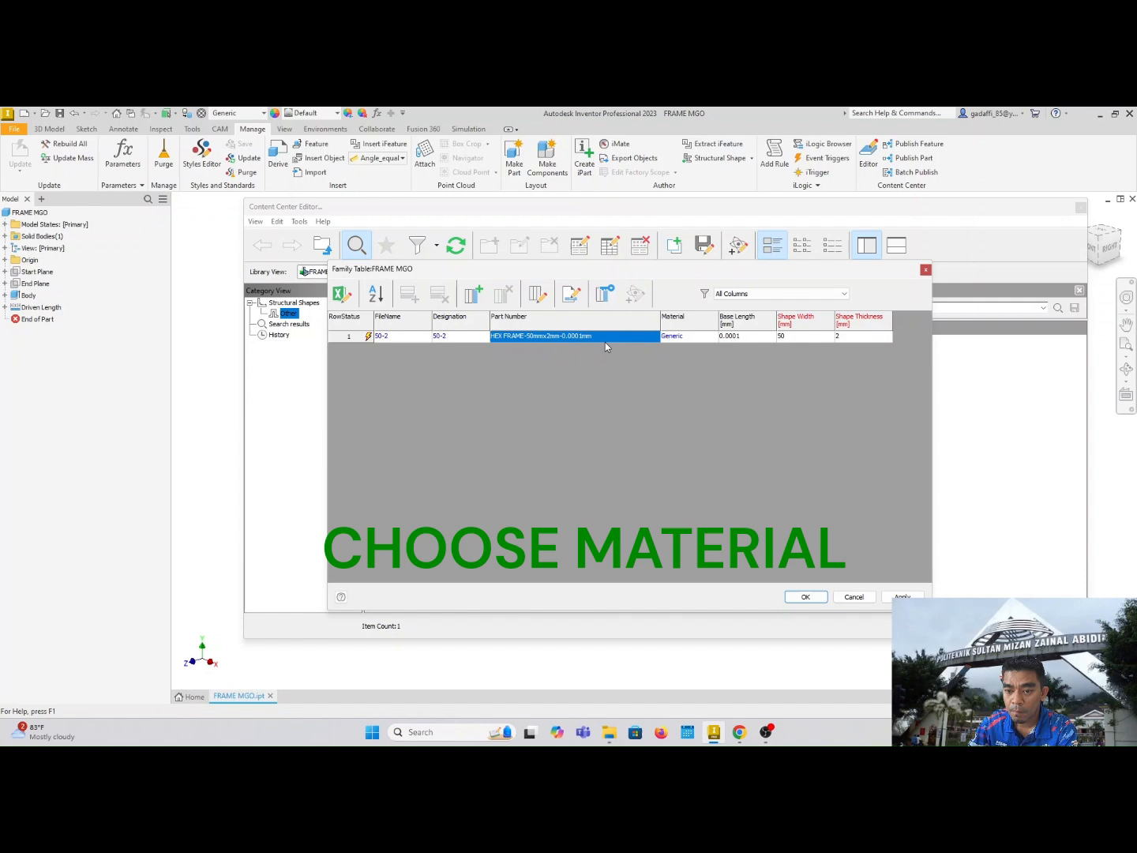
Set the material of the first family table row to Stainless Steel.
left_click(693, 338)
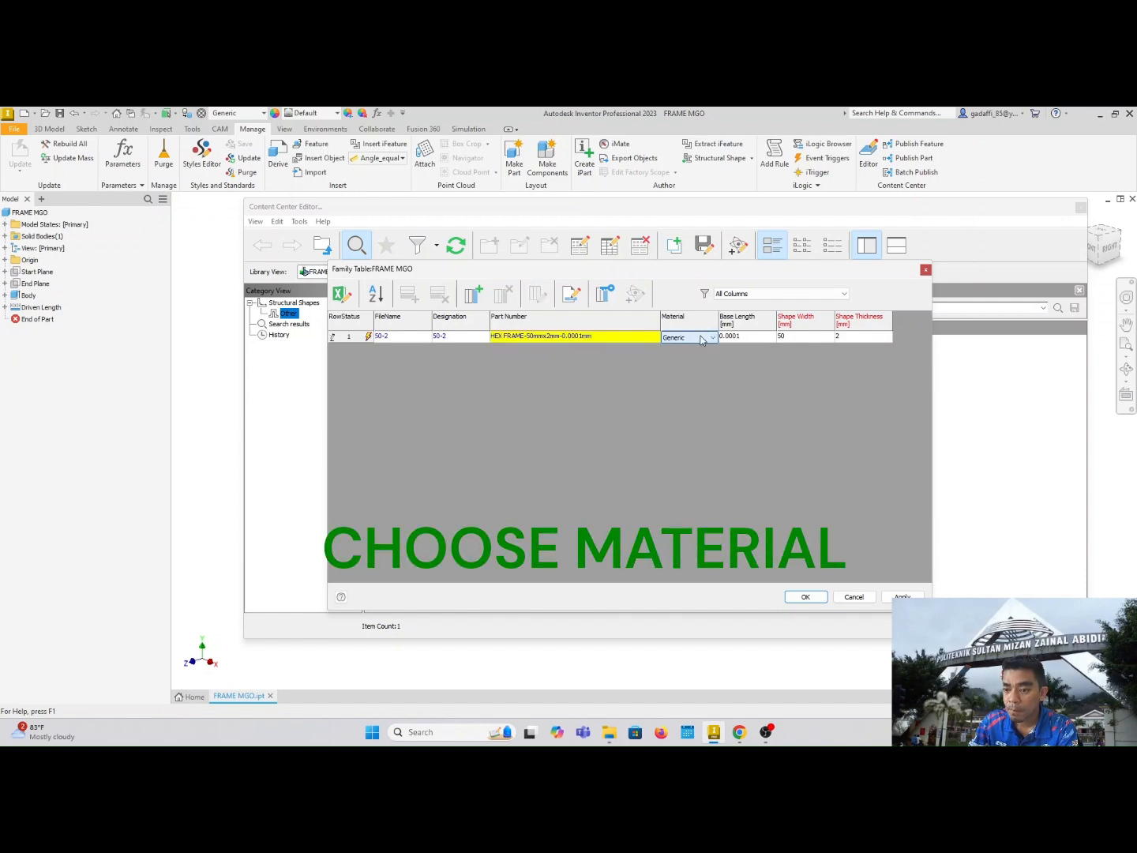
left_click(701, 338)
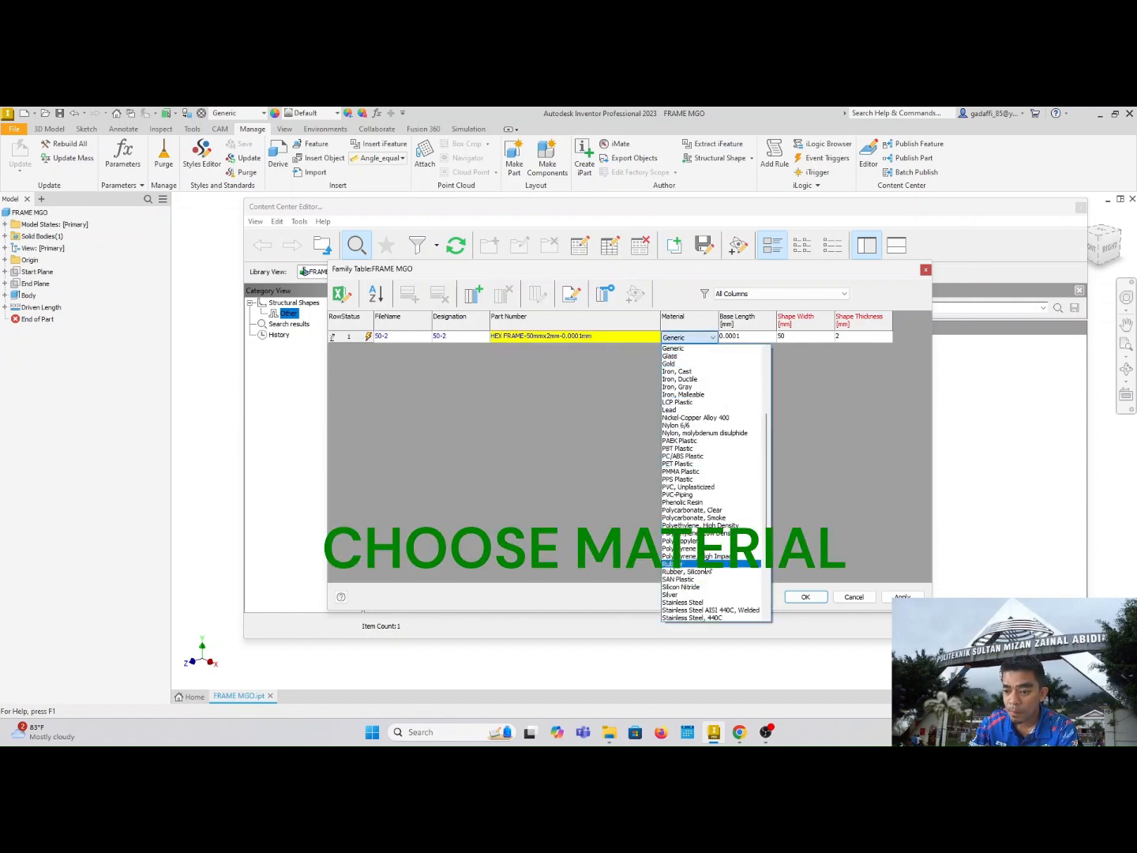
left_click(709, 602)
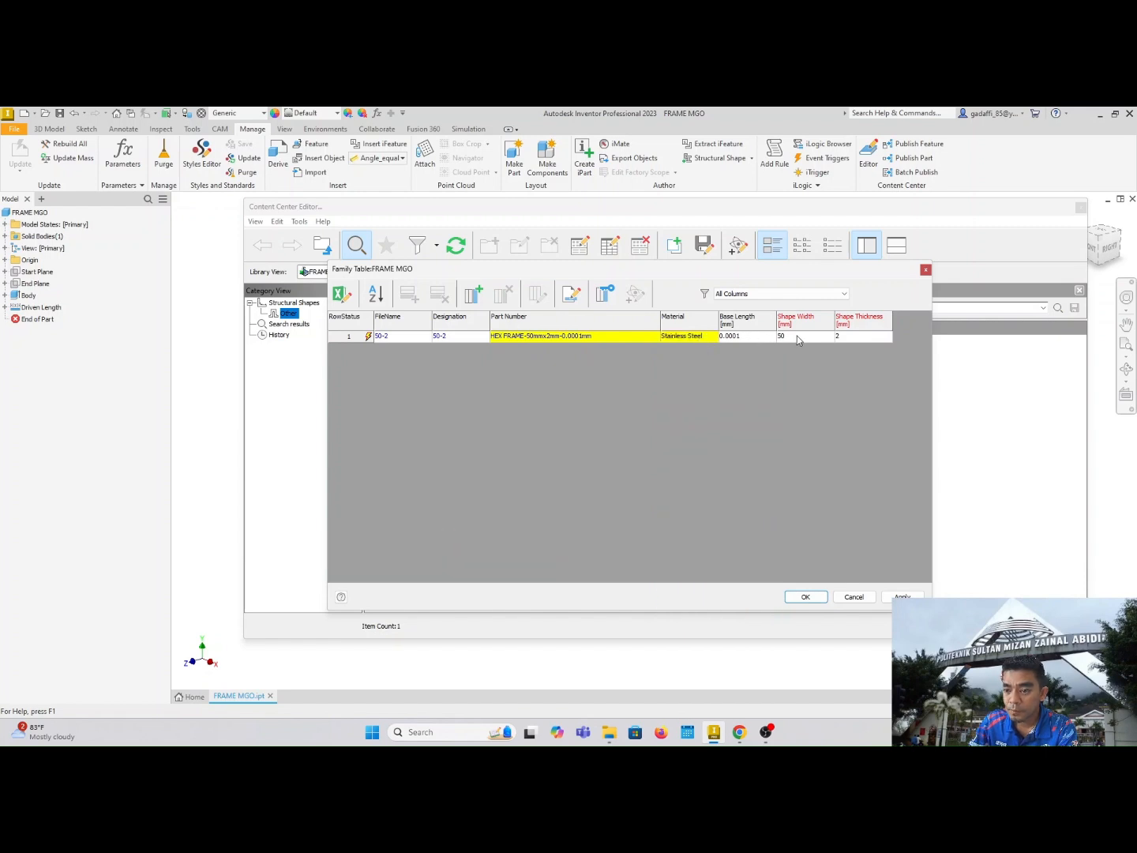
Insert a copy of the first row as row 2 and set its Shape Thickness to 2.5 mm.
left_click(349, 336)
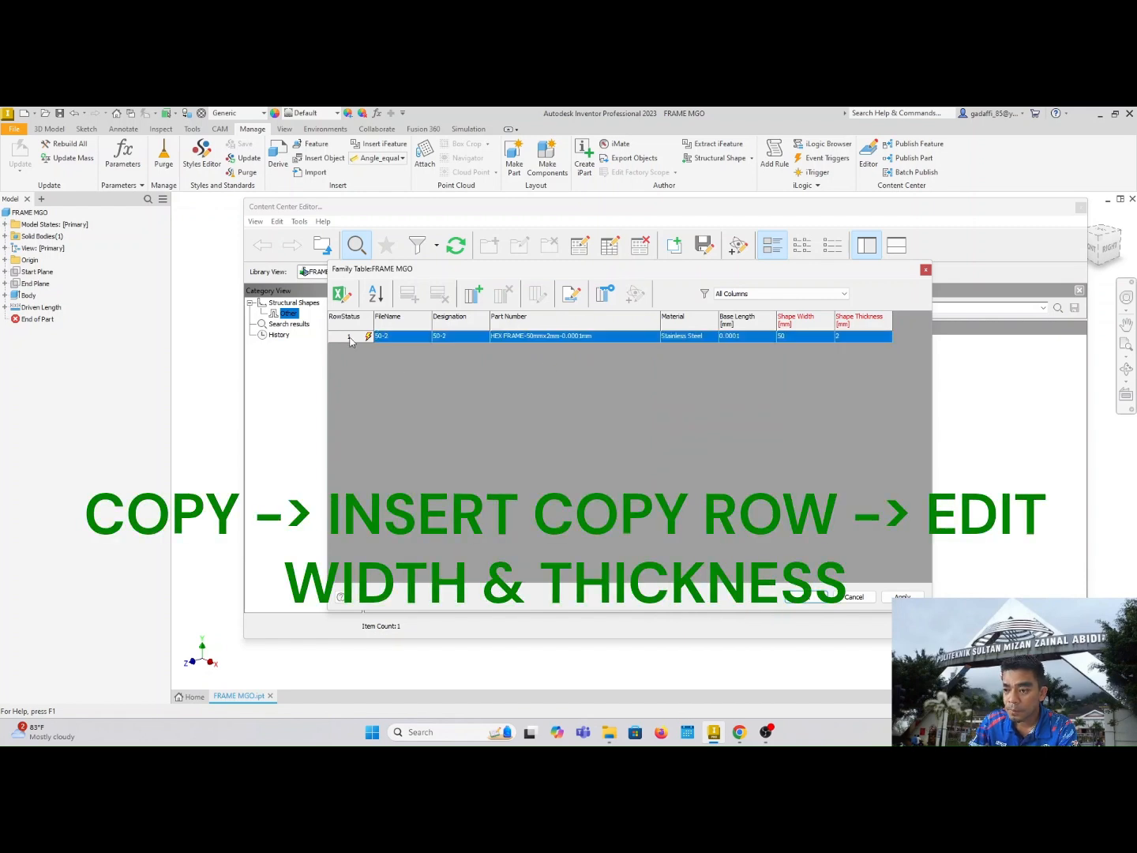
right_click(350, 338)
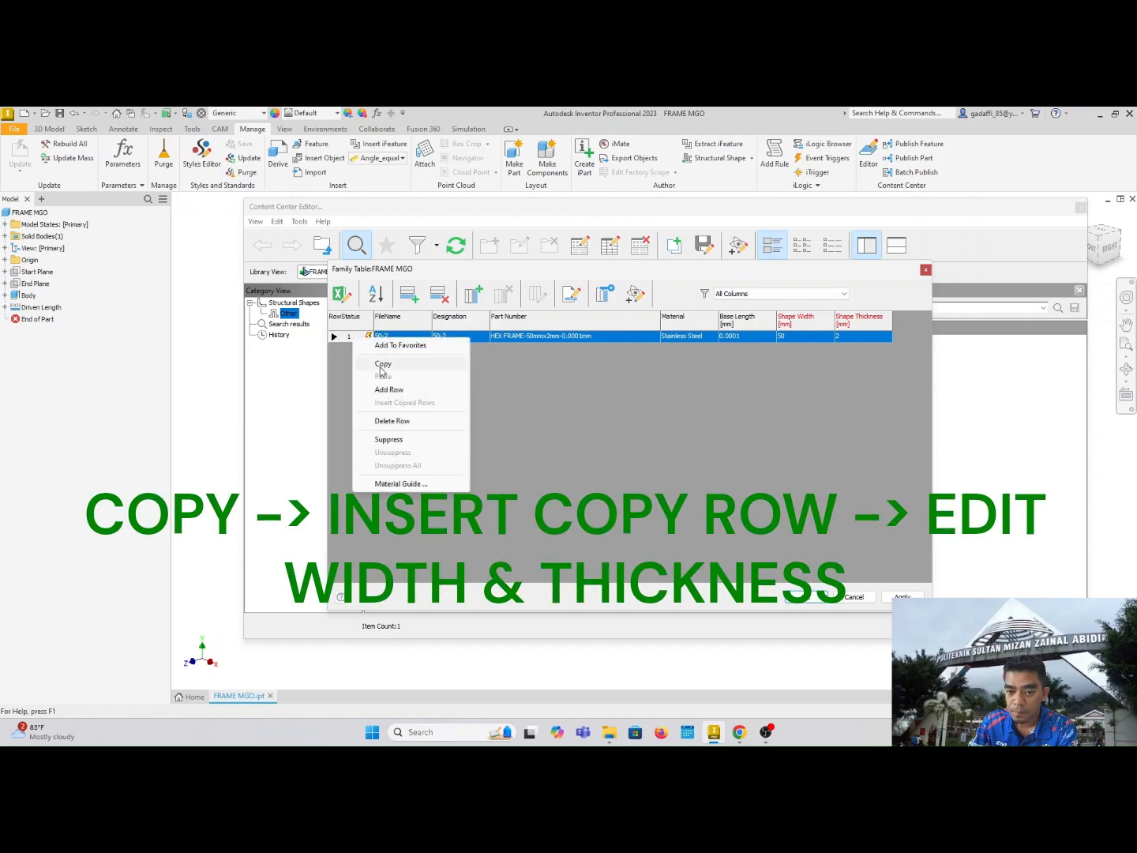
left_click(382, 364)
right_click(357, 339)
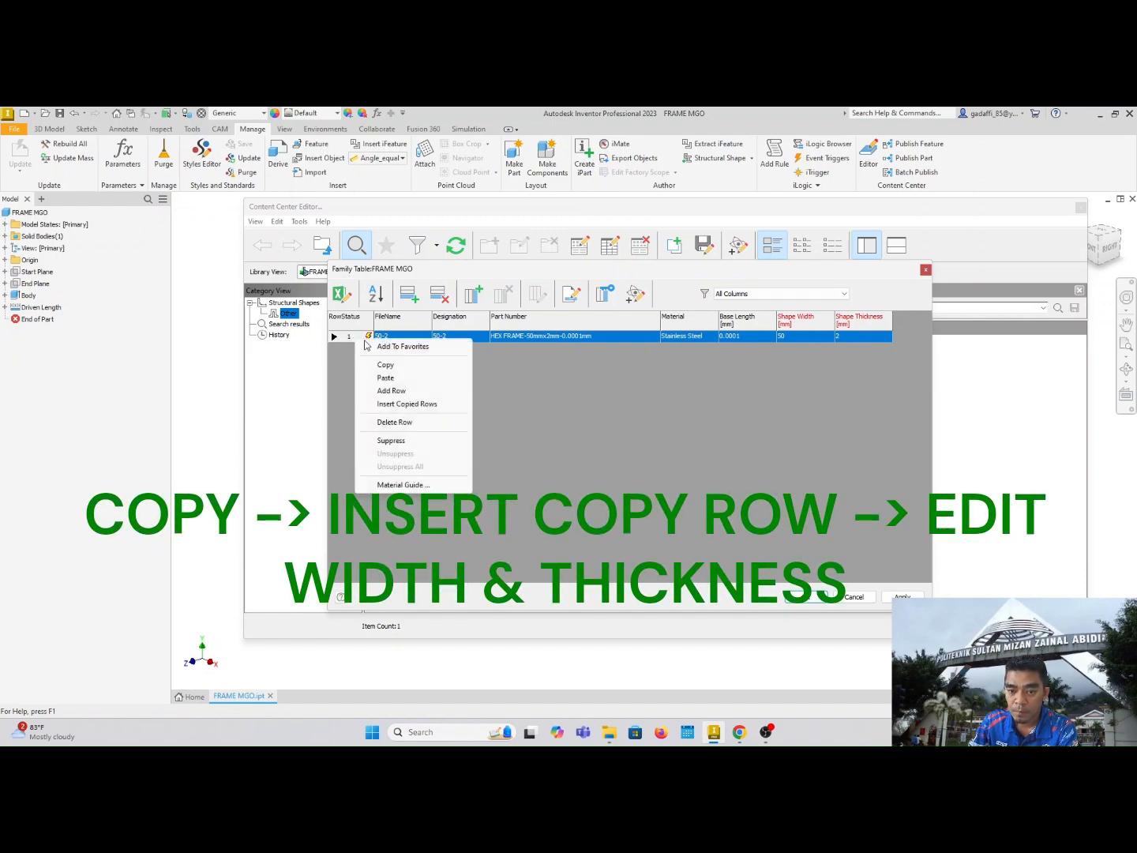
left_click(406, 404)
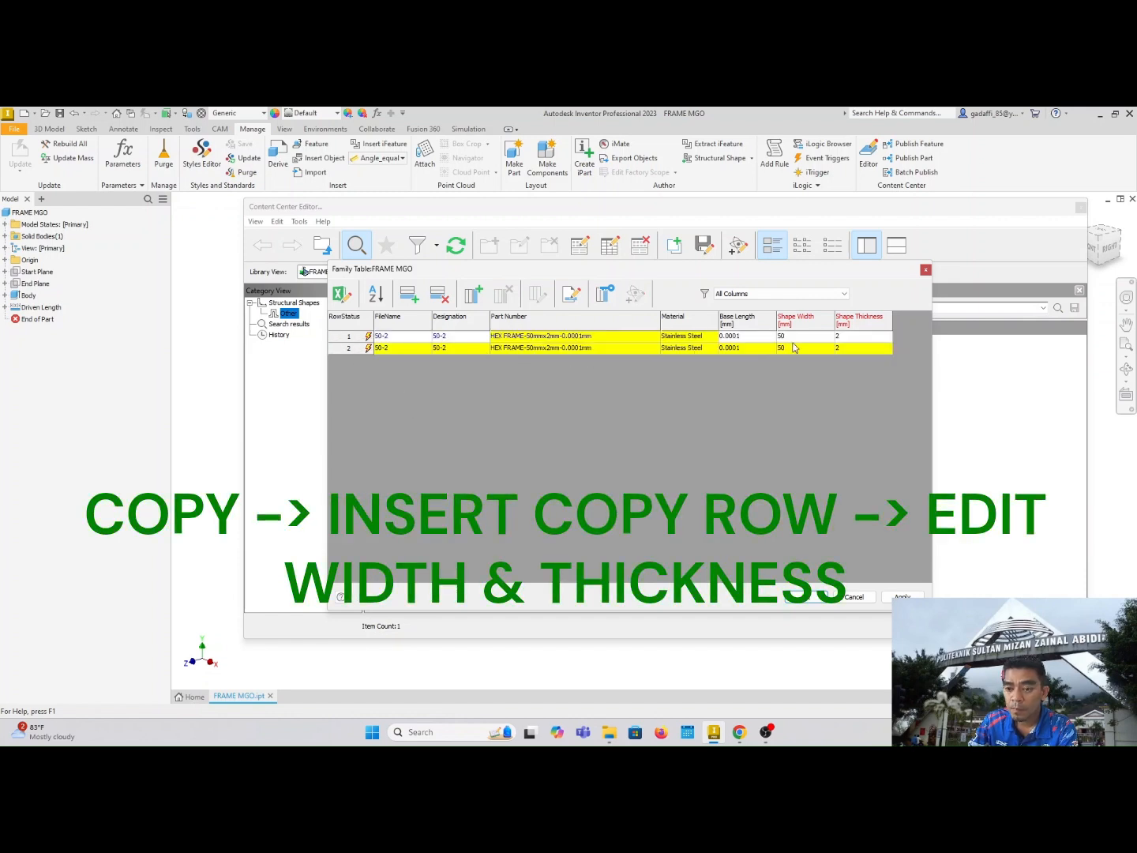
left_click(849, 350)
type("2")
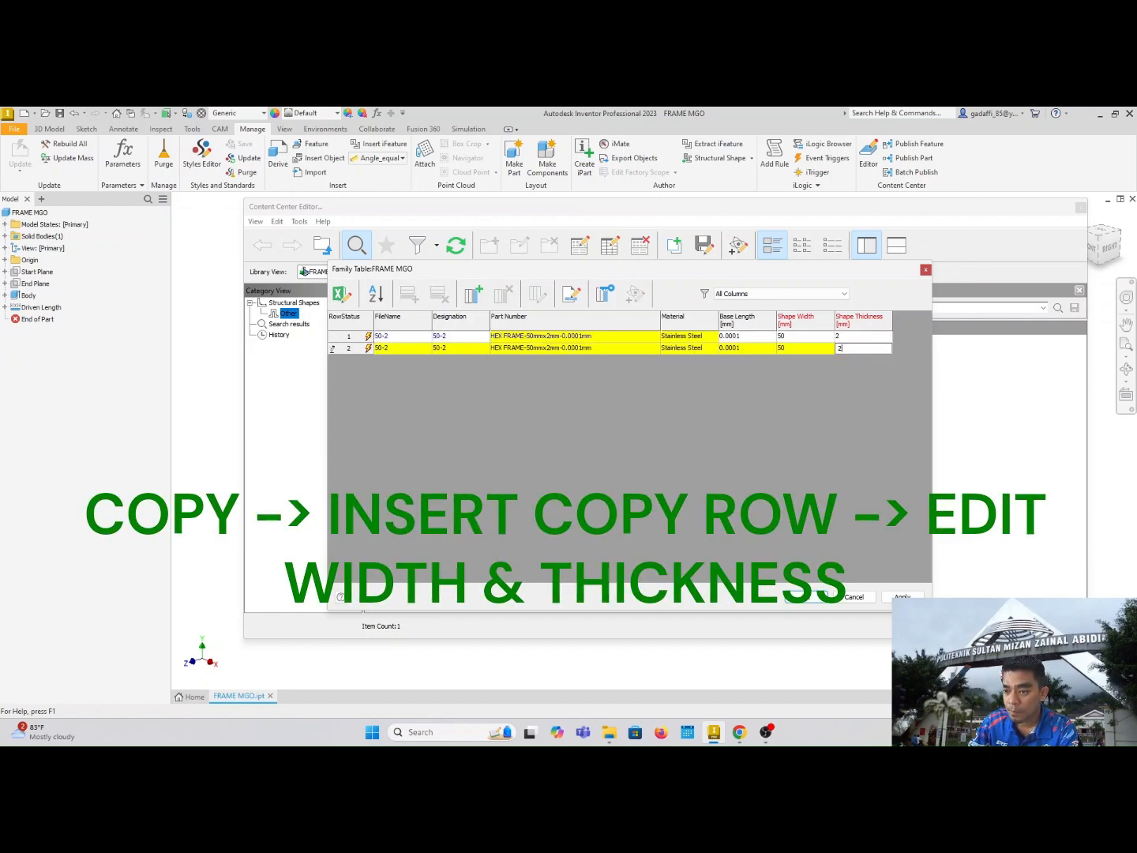
type(".5")
left_click(820, 351)
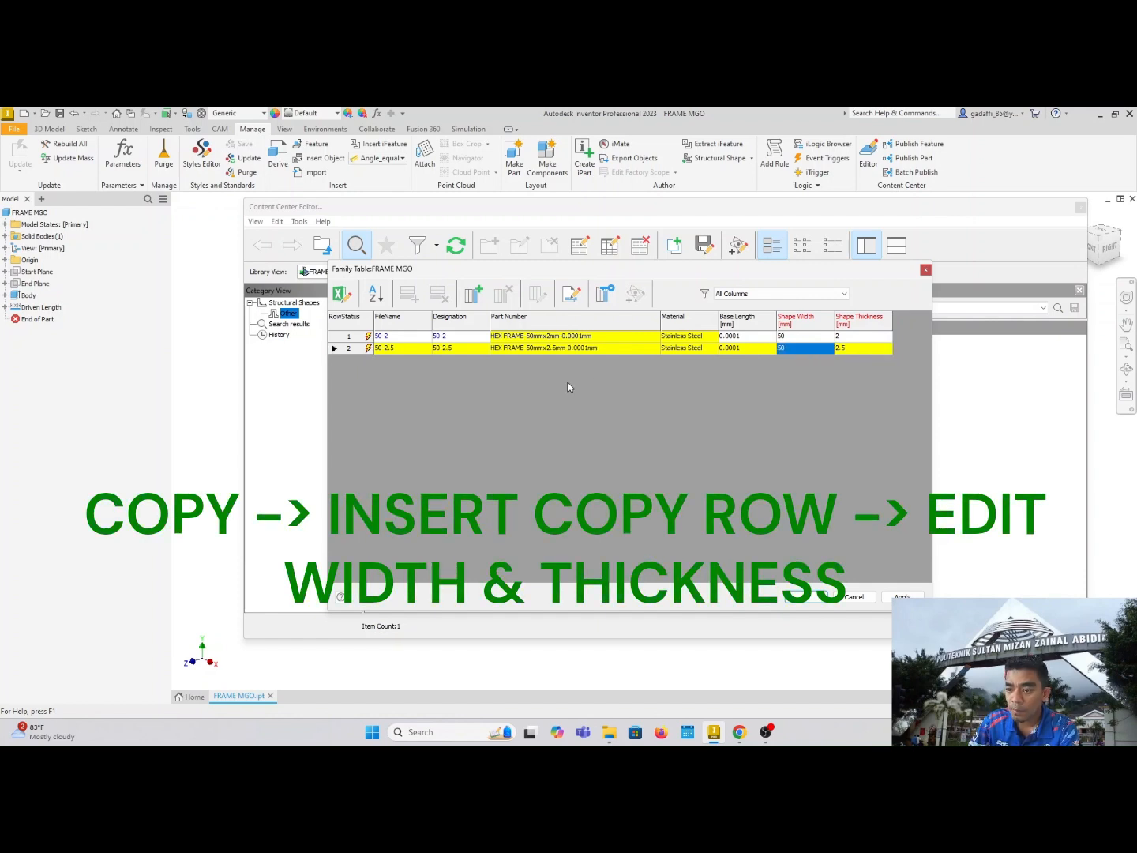
Insert a copy of row 2 as row 3 and set its Shape Thickness to 3 mm.
right_click(349, 349)
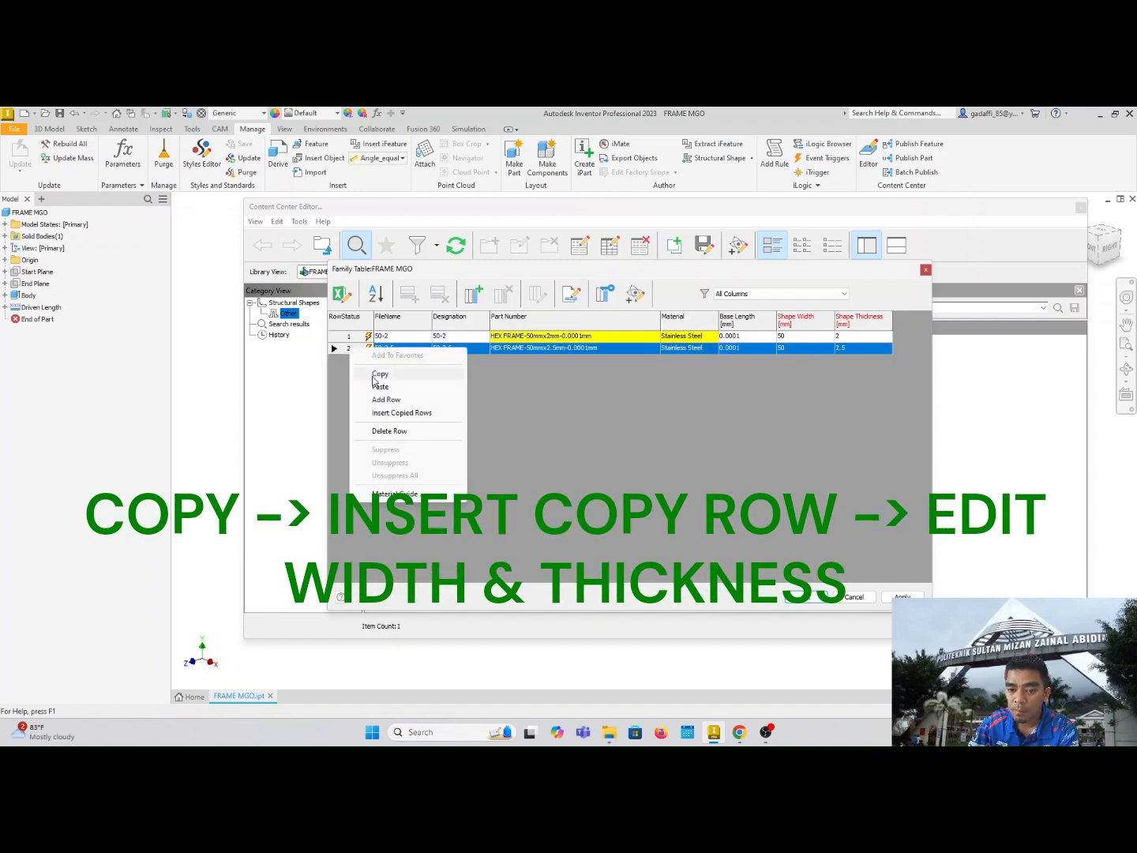
left_click(378, 373)
right_click(353, 350)
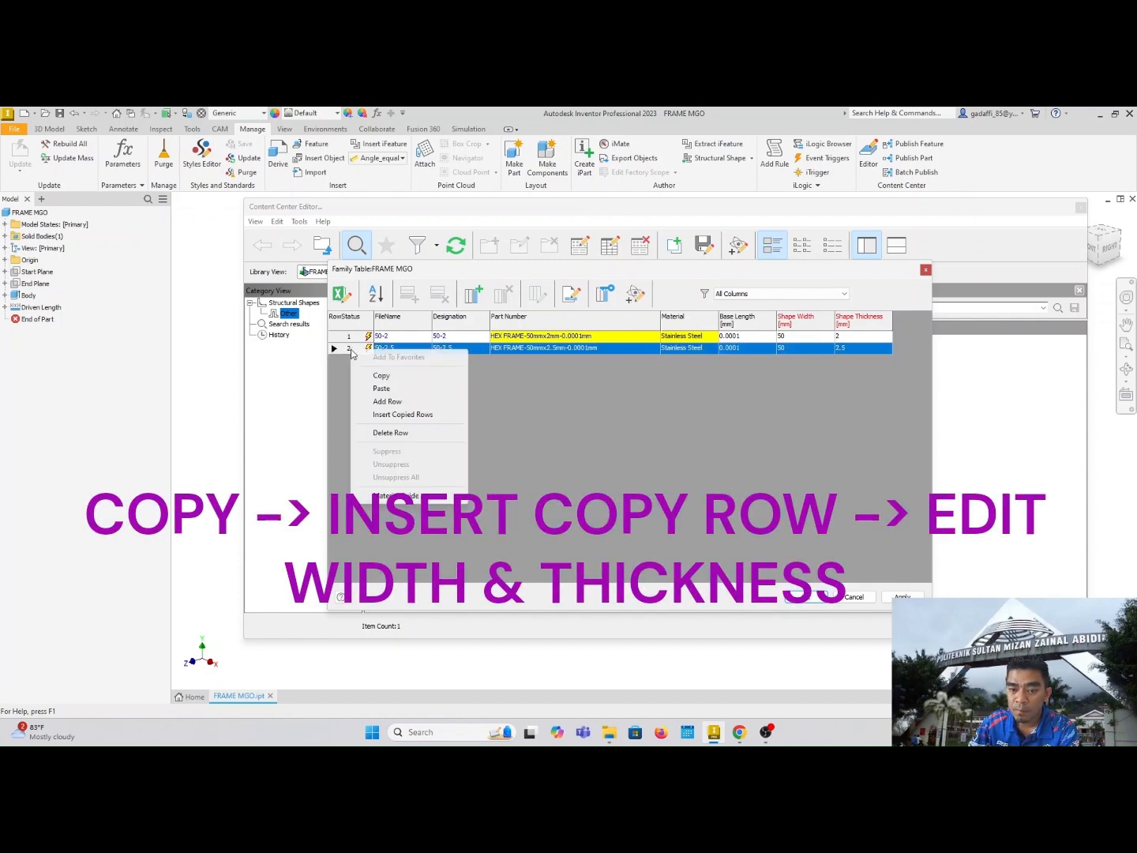
left_click(403, 415)
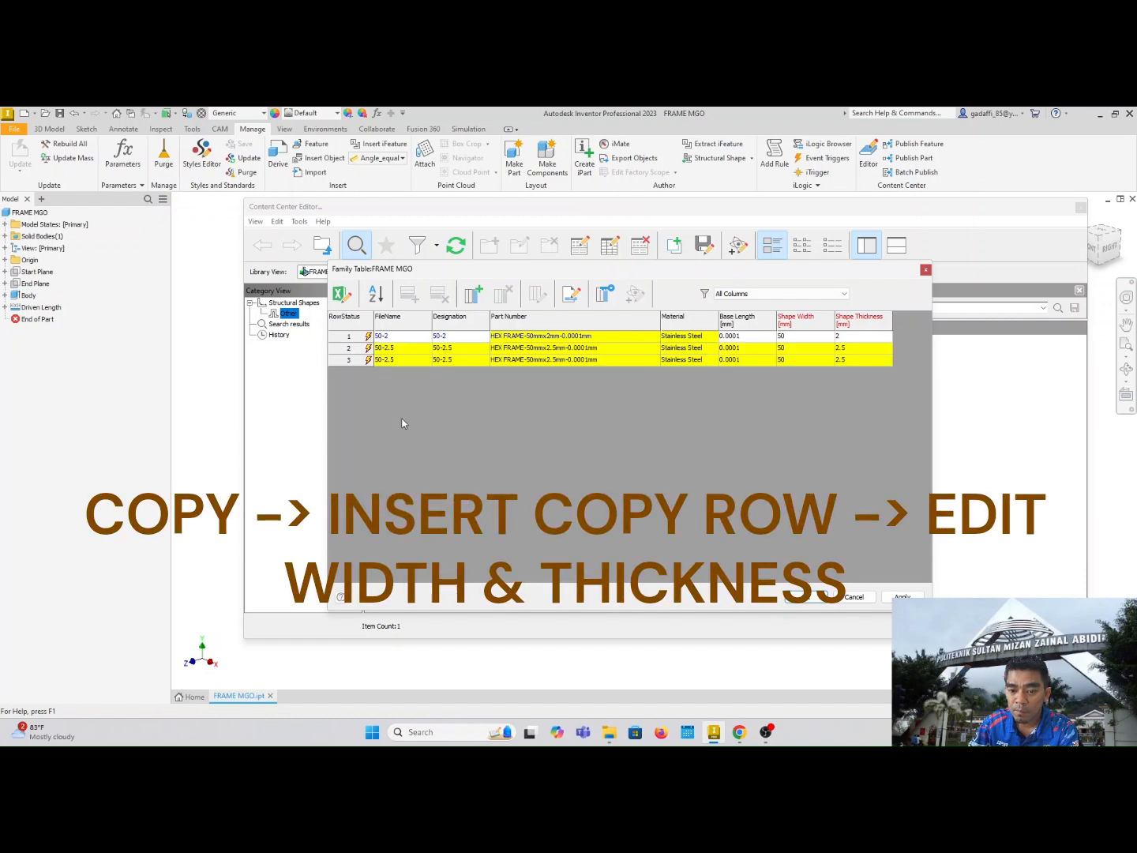
left_click(842, 359)
type("3")
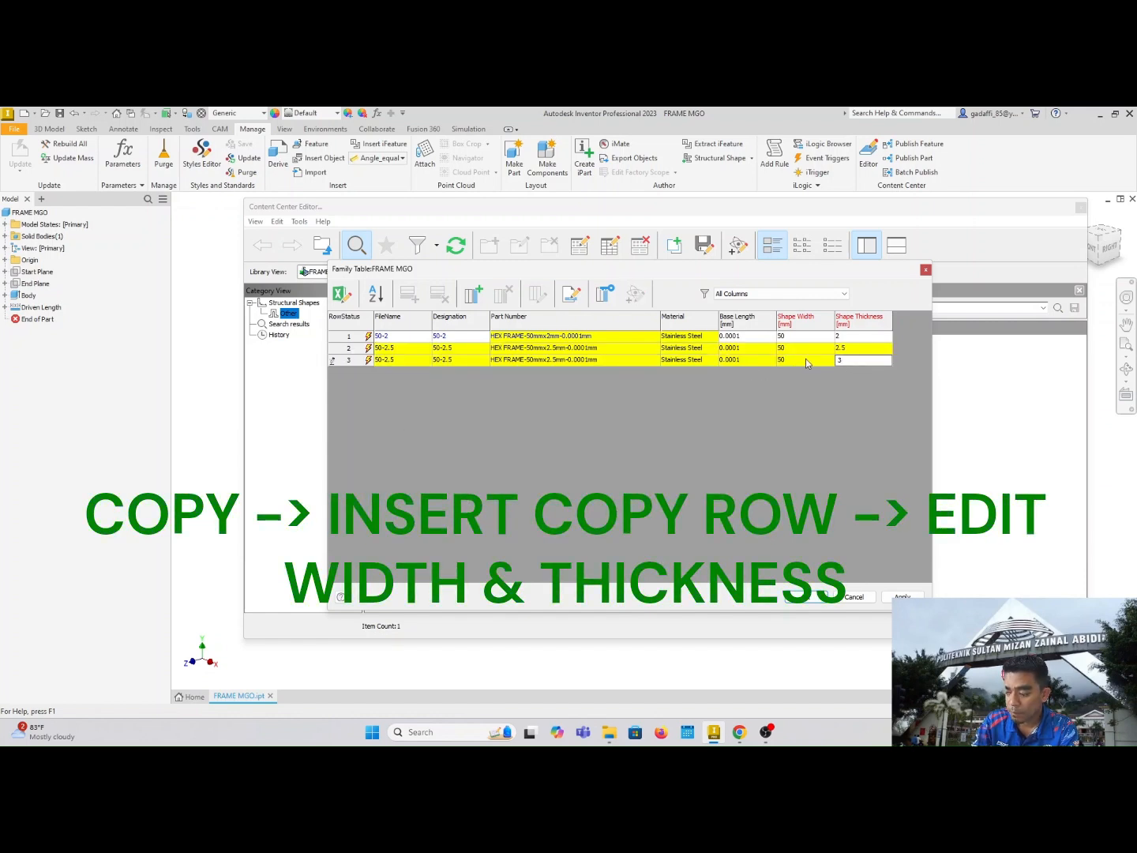
left_click(602, 362)
Insert a copy of the first row below row 3 and set its Shape Width to 60 mm.
left_click(342, 338)
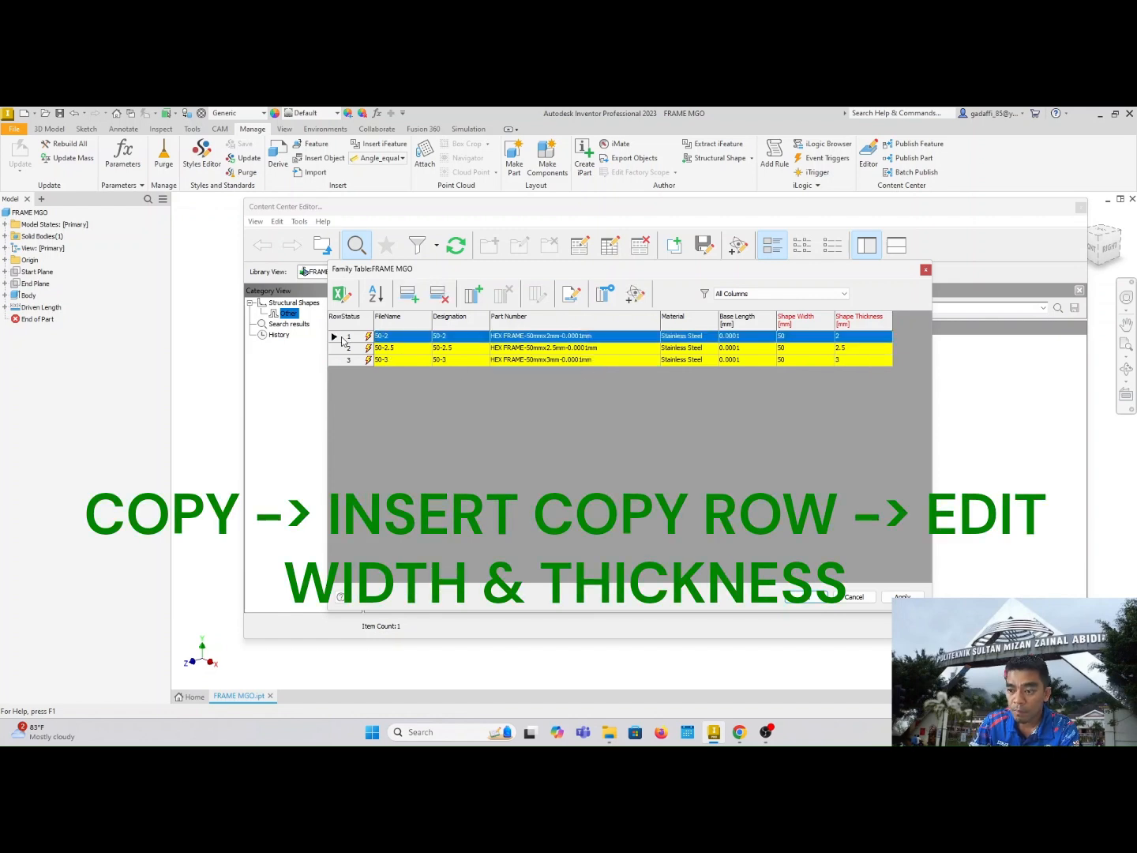
right_click(341, 338)
left_click(411, 363)
left_click(357, 362)
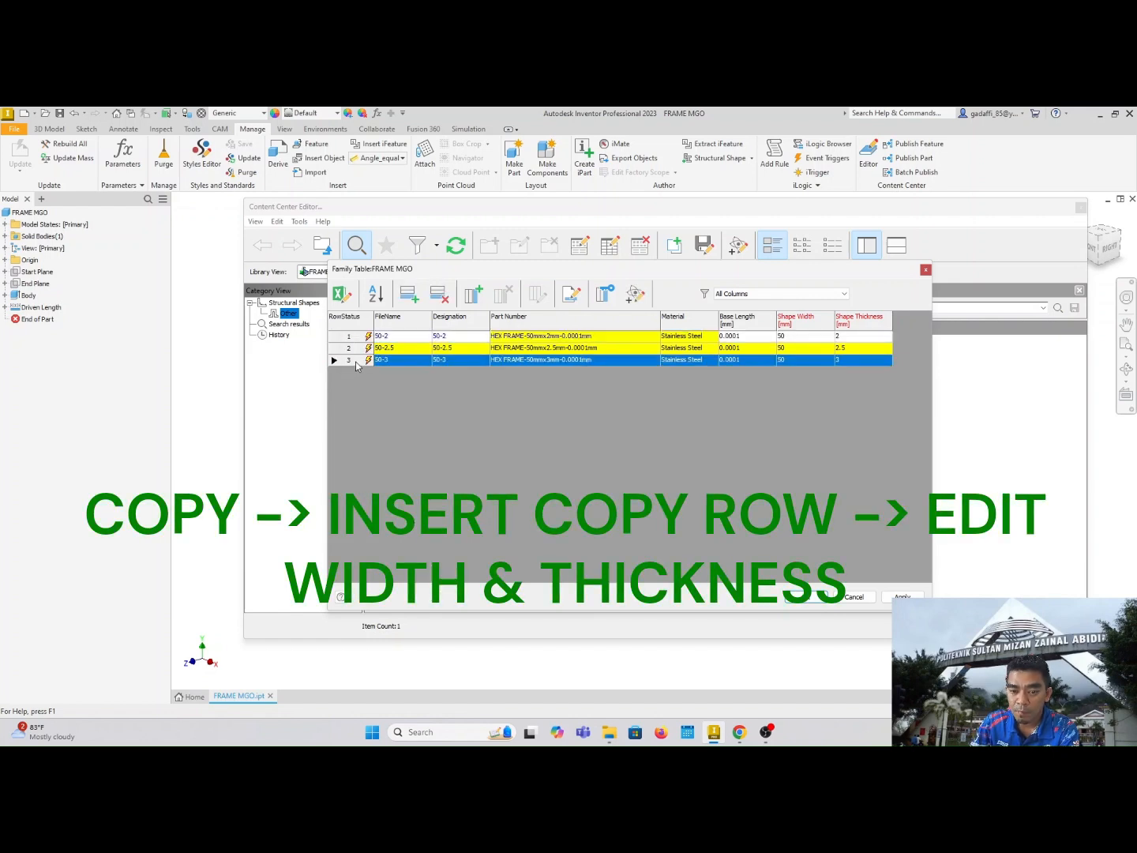
right_click(356, 363)
left_click(419, 430)
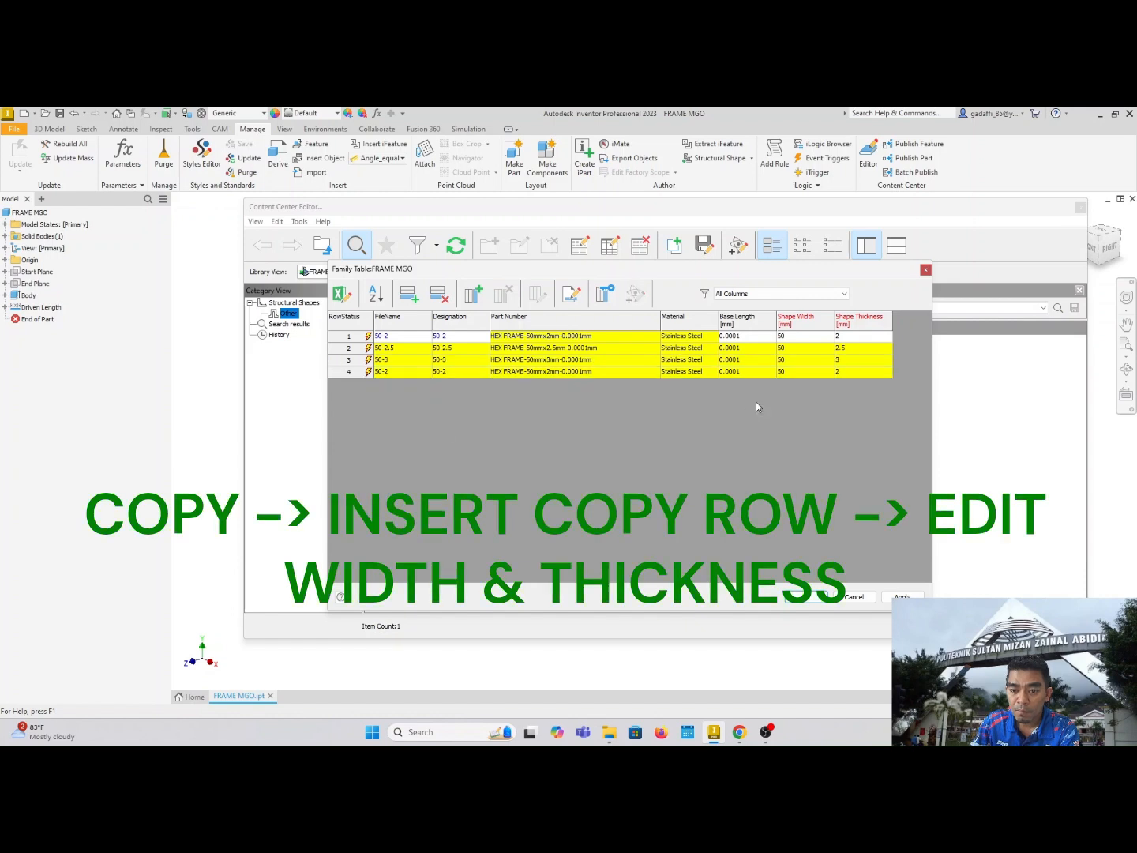
left_click(806, 372)
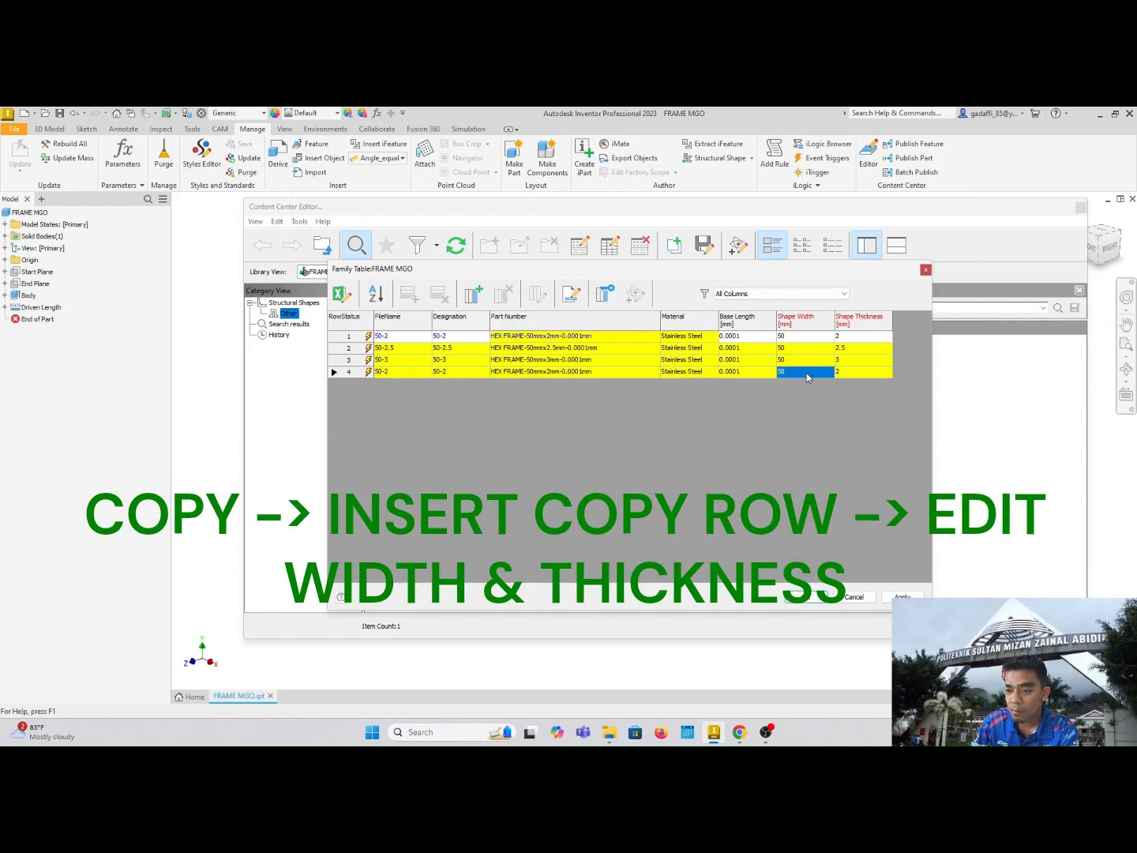
type("60")
left_click(861, 374)
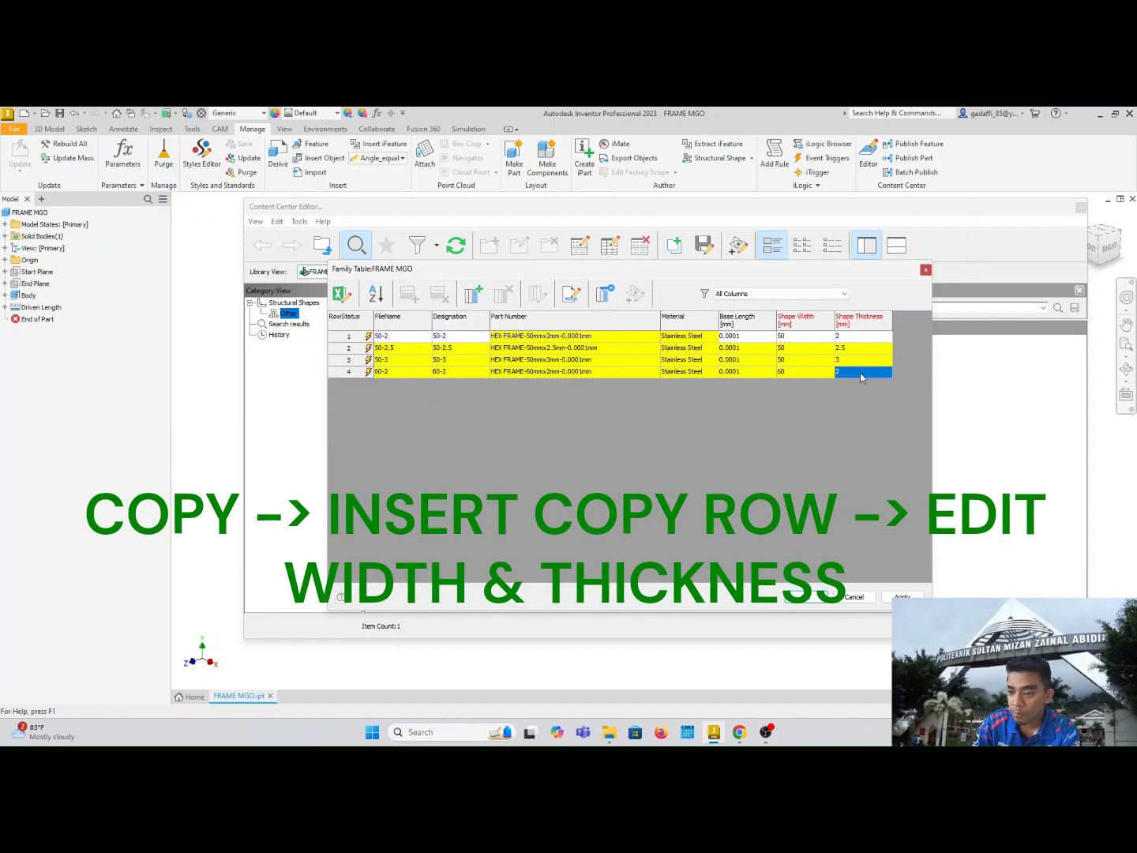
Insert a copy of row 4 as row 5 and set its Shape Thickness to 2.5 mm.
right_click(348, 374)
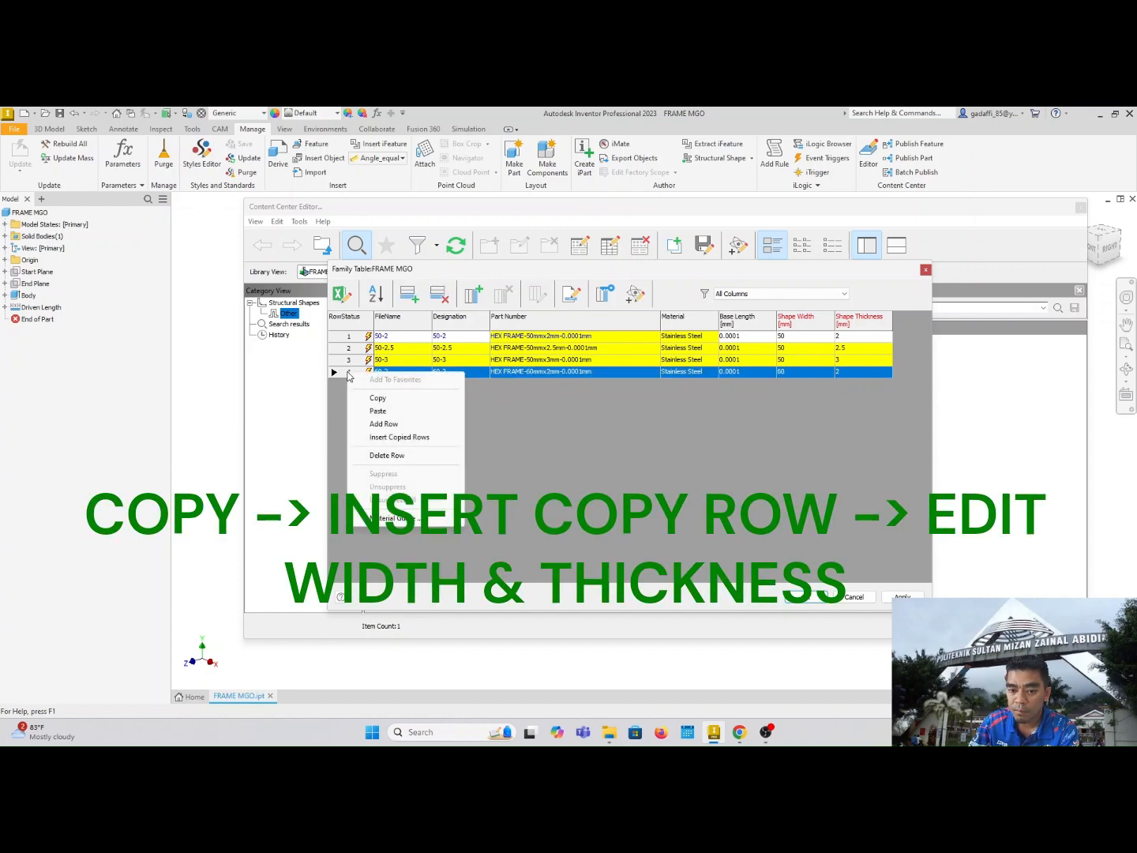
left_click(372, 398)
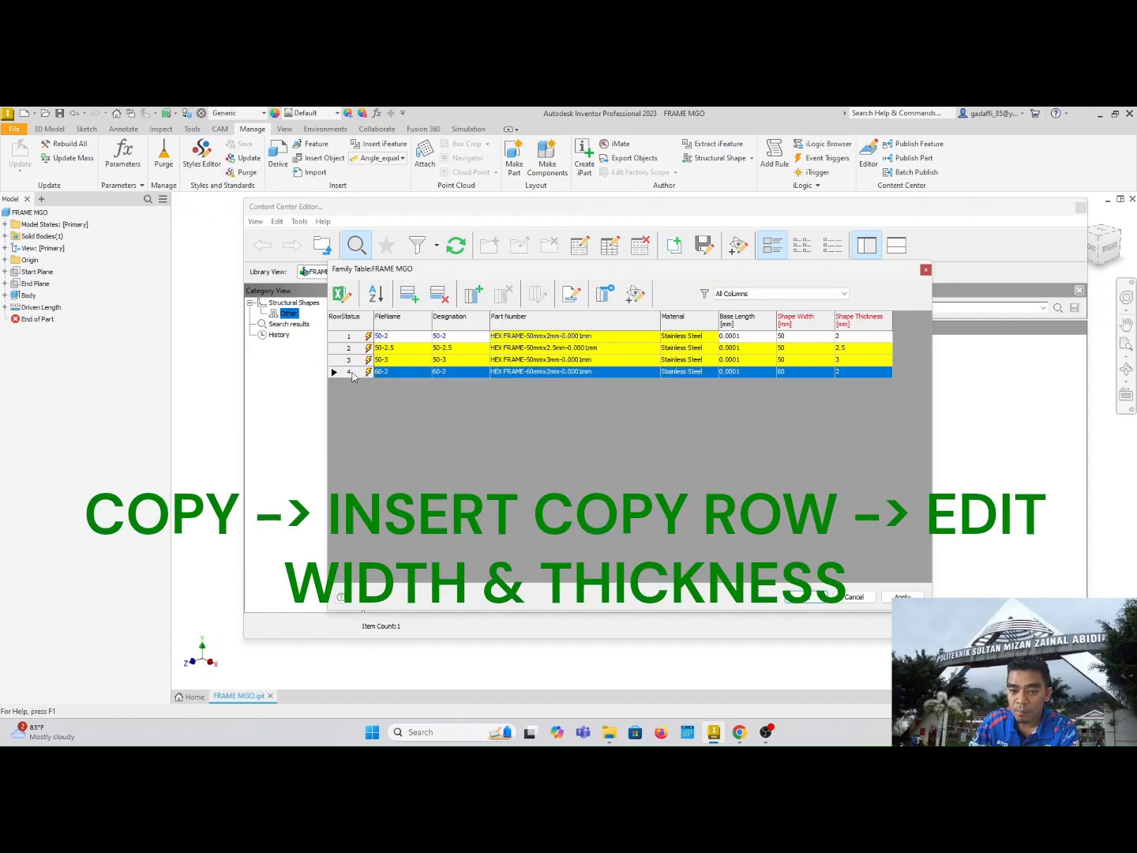
right_click(352, 376)
left_click(388, 438)
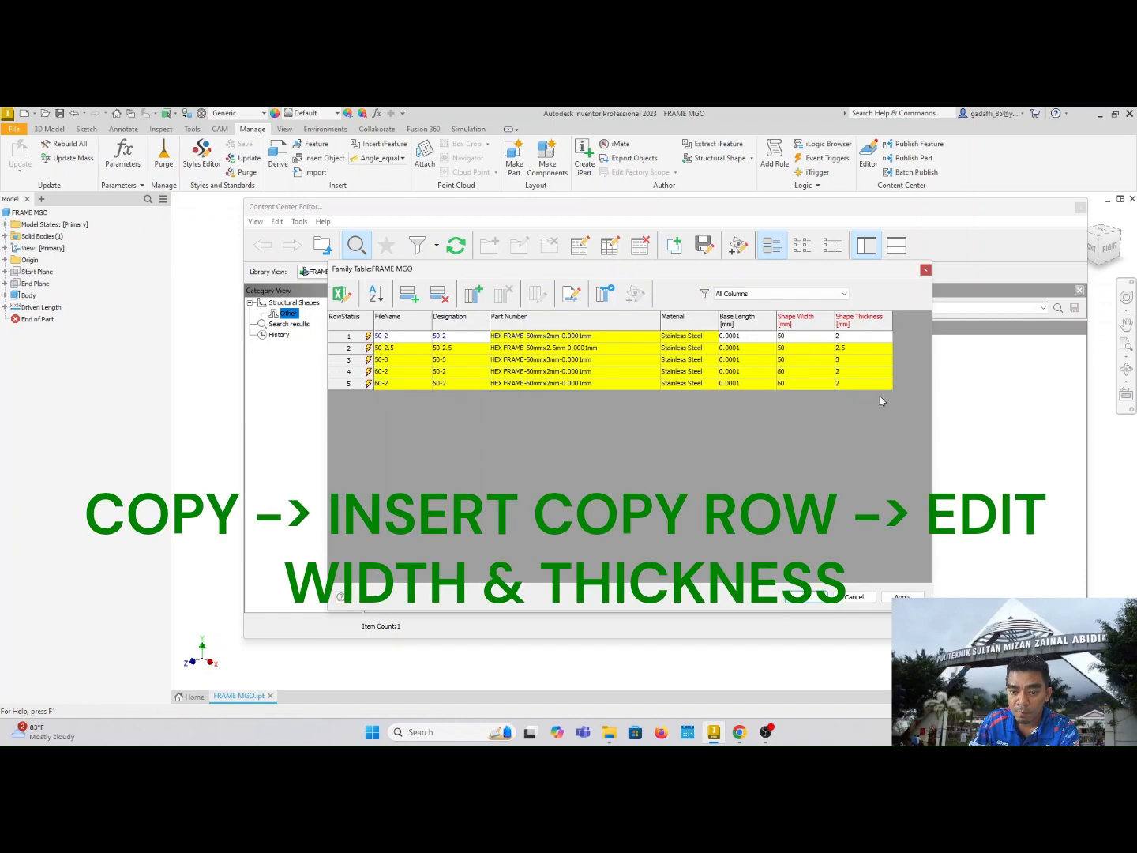
left_click(864, 382)
type("2.5")
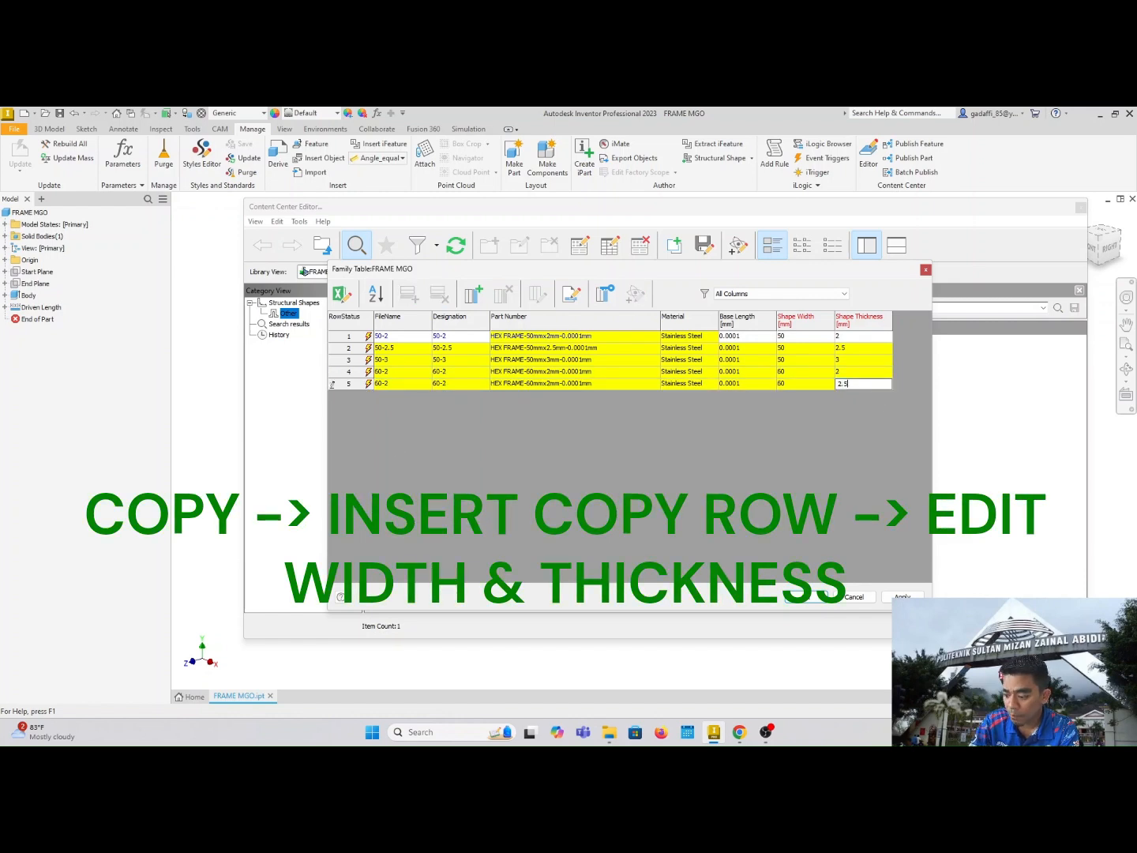
Insert a copy of row 5 as row 6 and set its Shape Thickness to 3 mm.
right_click(355, 385)
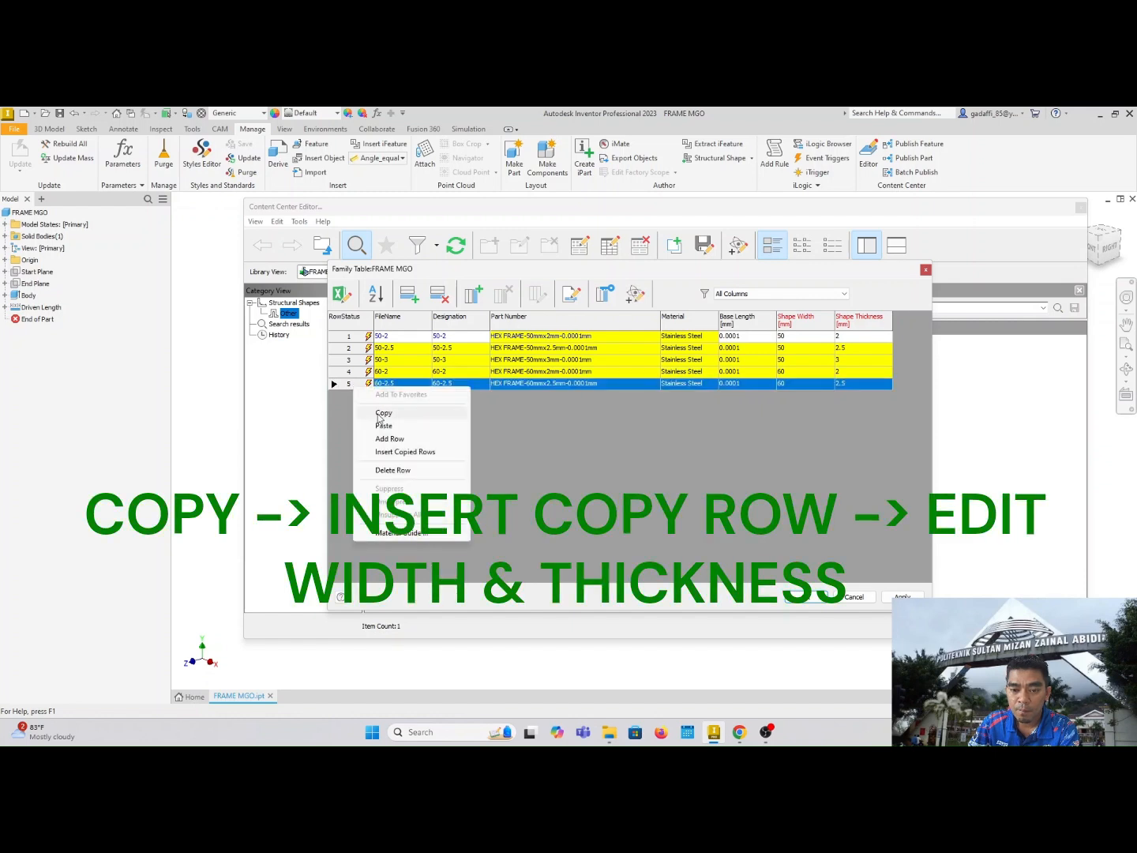
left_click(379, 416)
right_click(351, 385)
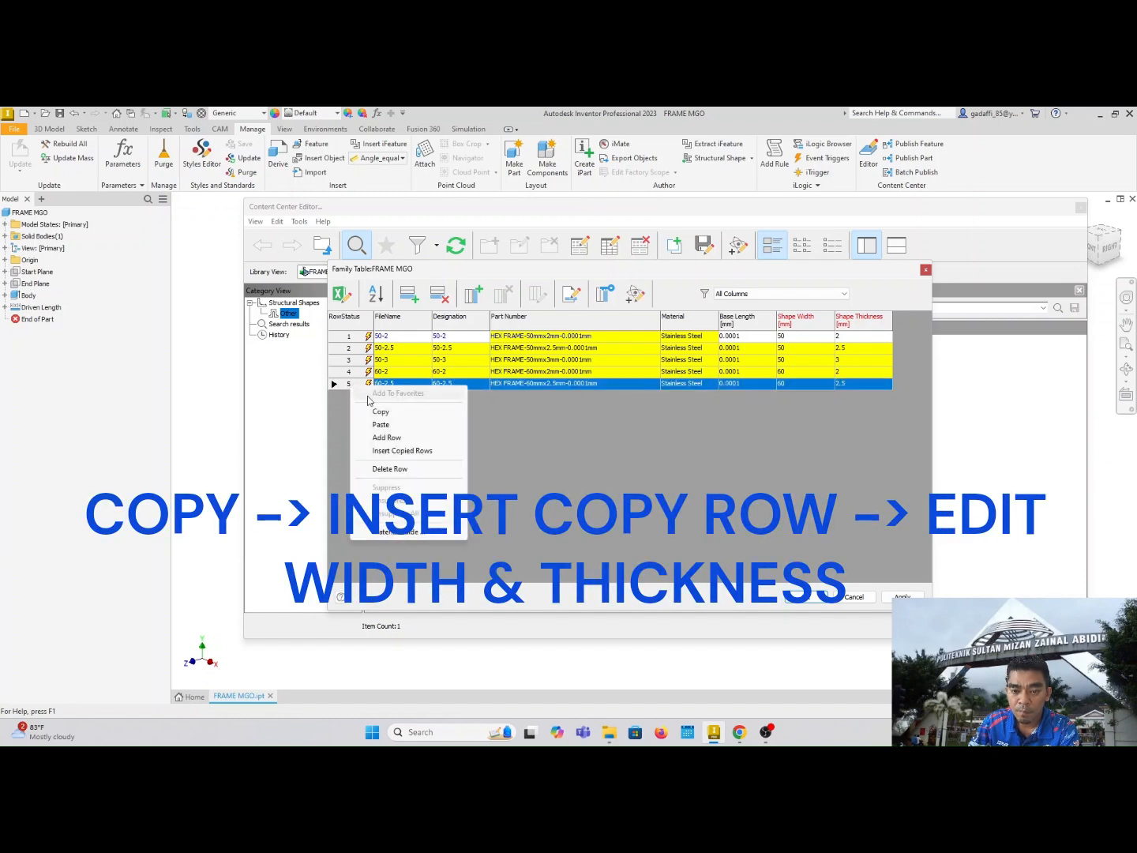
left_click(401, 451)
left_click(848, 397)
type("3")
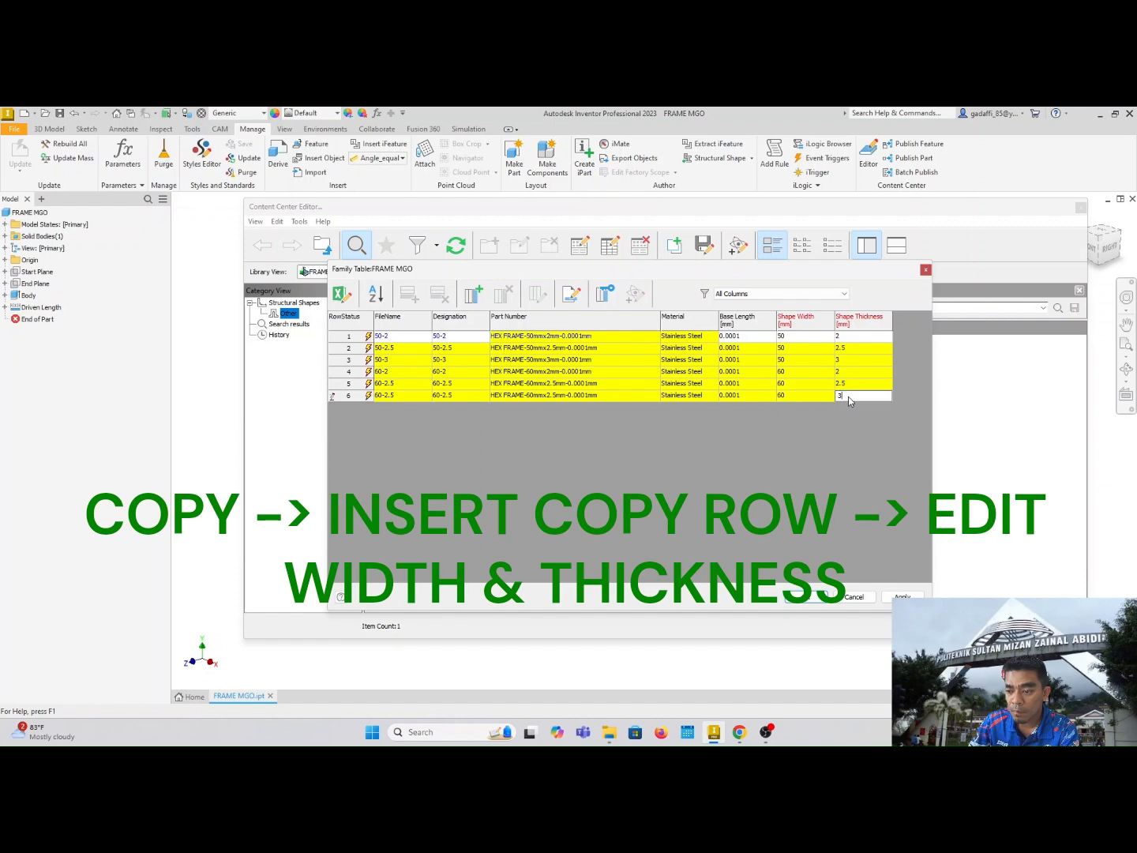
left_click(824, 396)
left_click(747, 397)
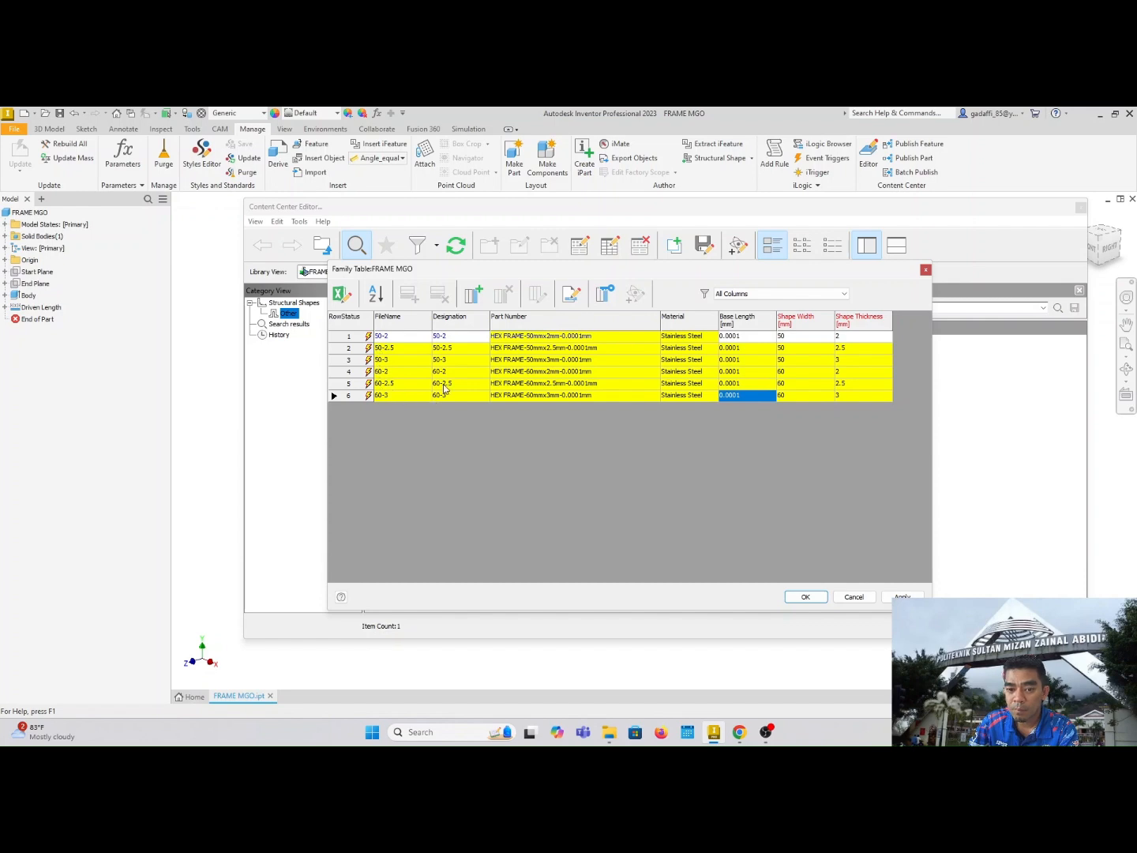
Publish the family table changes to the library, close the table and Content Center Editor, and minimize the FRAME MGO part to return Home.
left_click(905, 597)
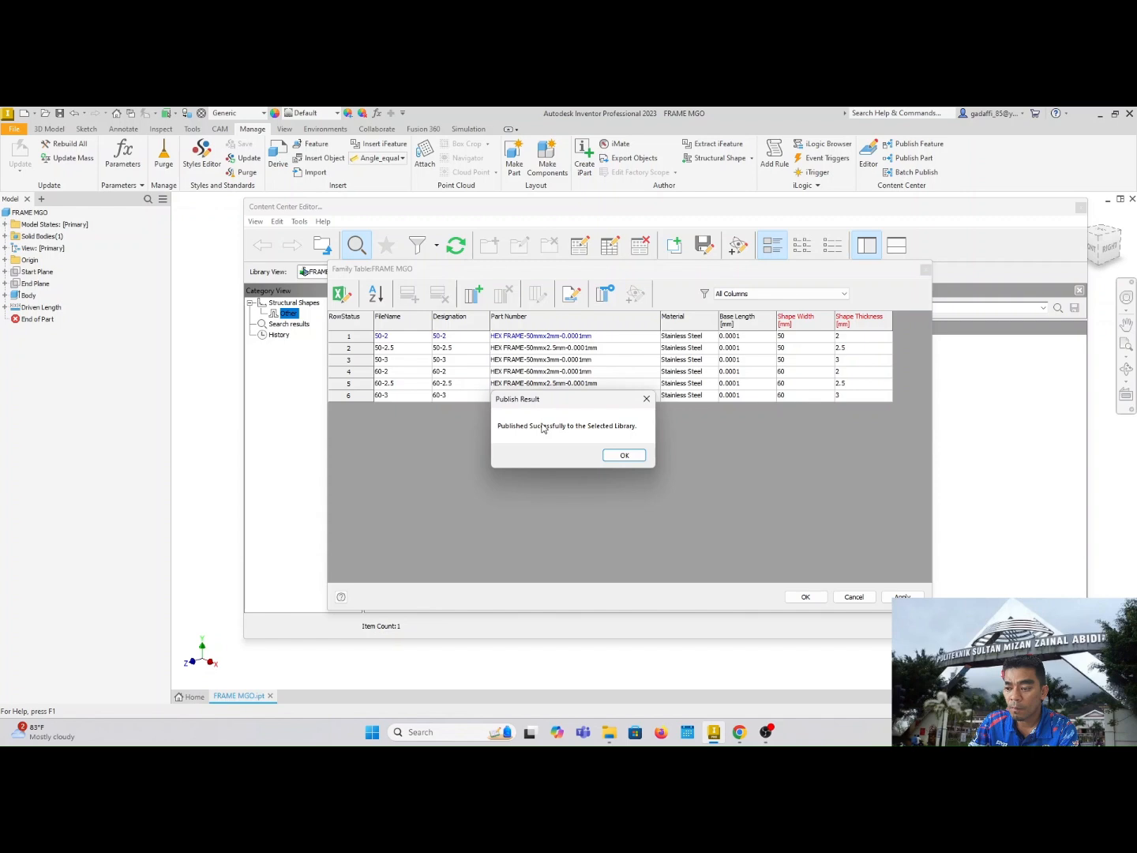
left_click(617, 458)
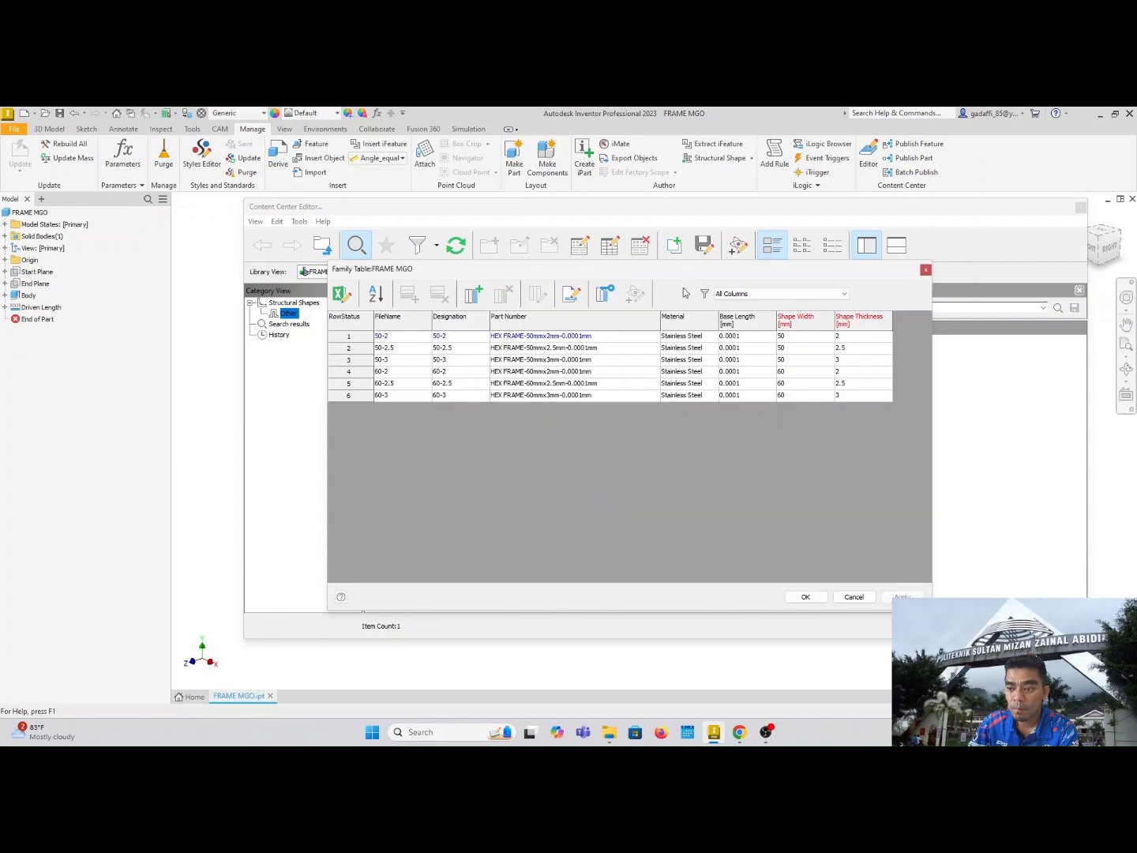
left_click(806, 598)
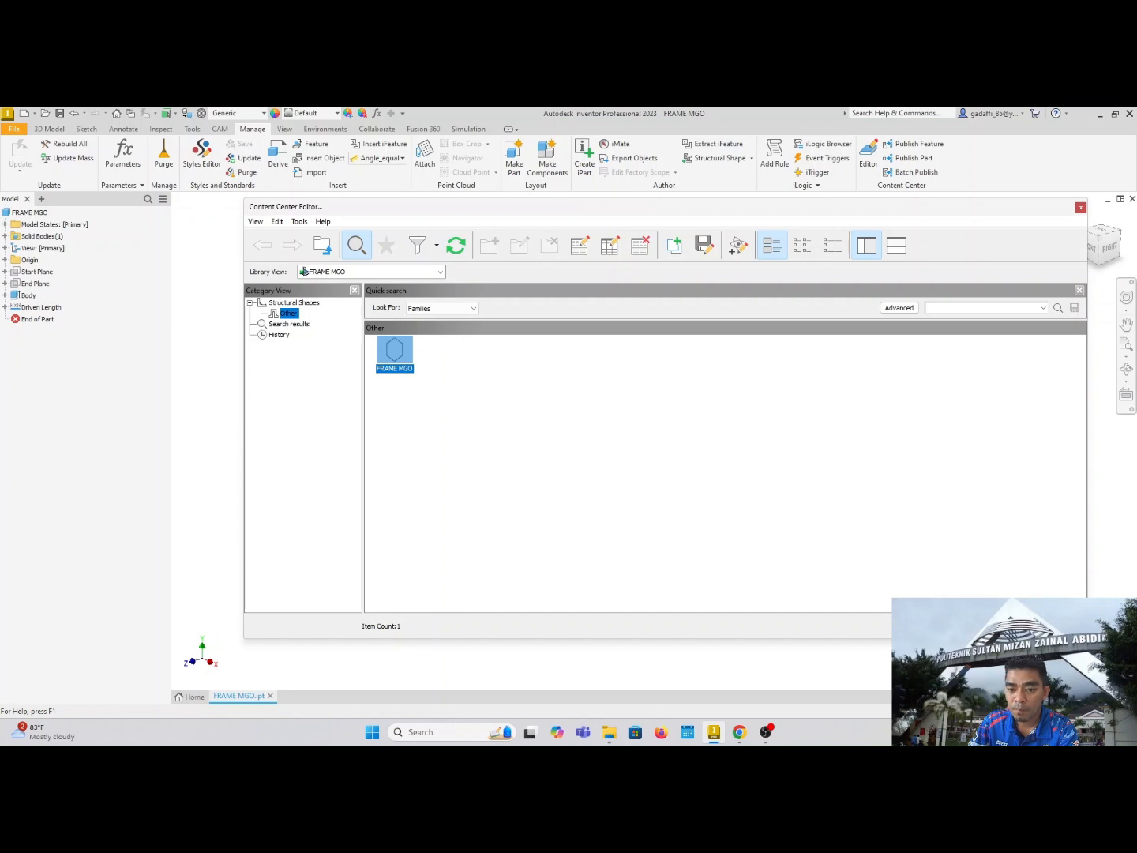
left_click(1080, 207)
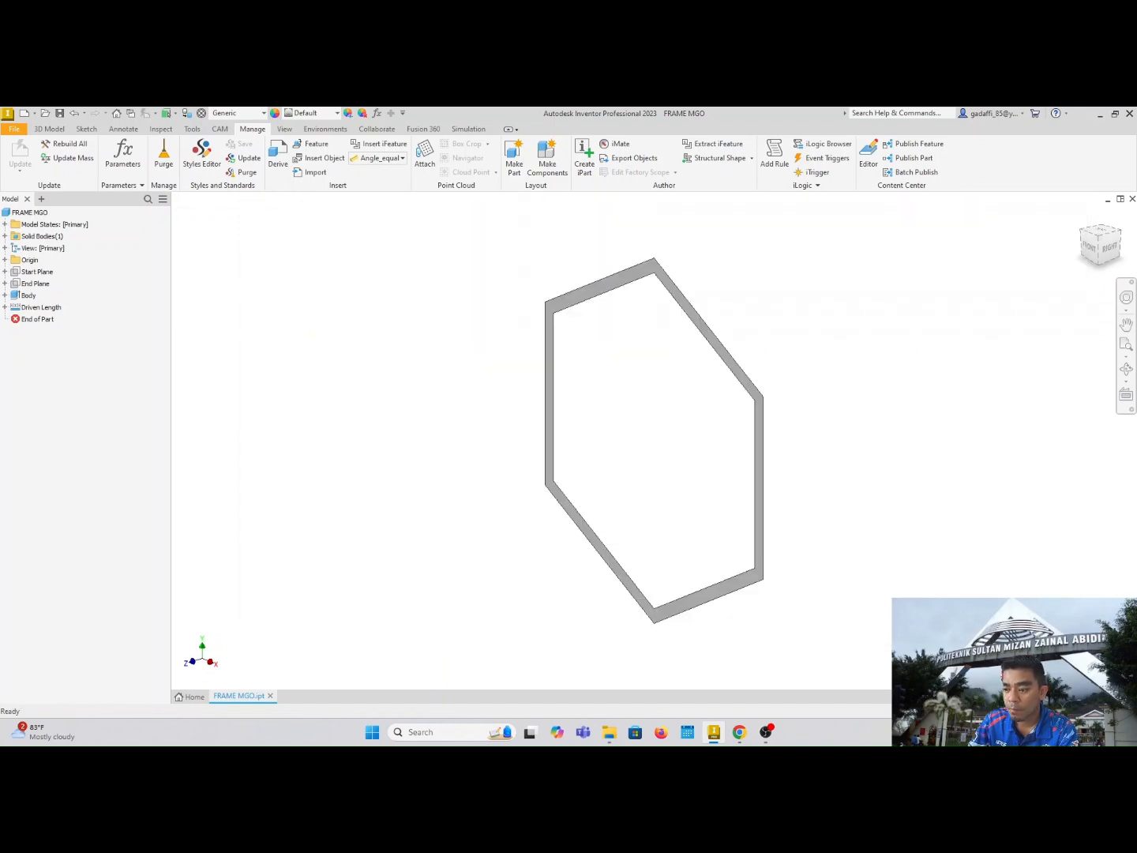
left_click(1109, 199)
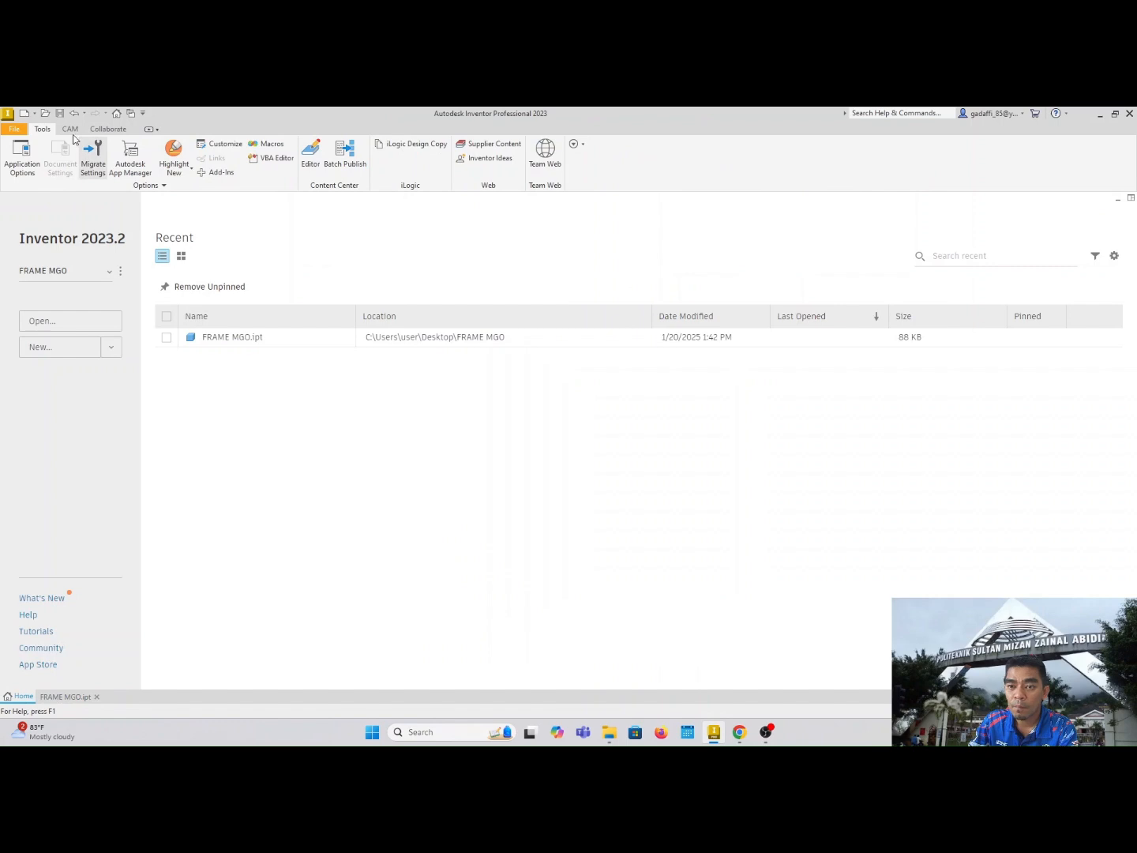
Create a new assembly from the metric Standard (mm).iam template.
left_click(22, 132)
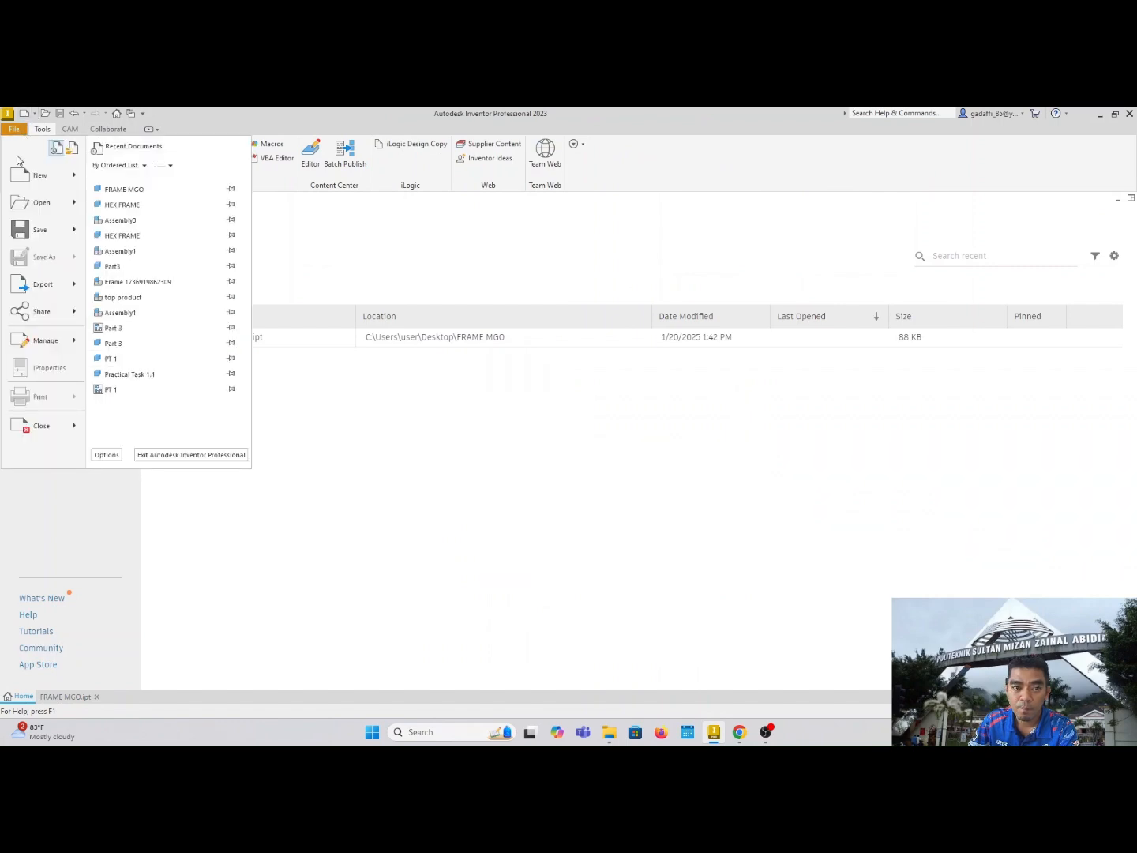
left_click(21, 164)
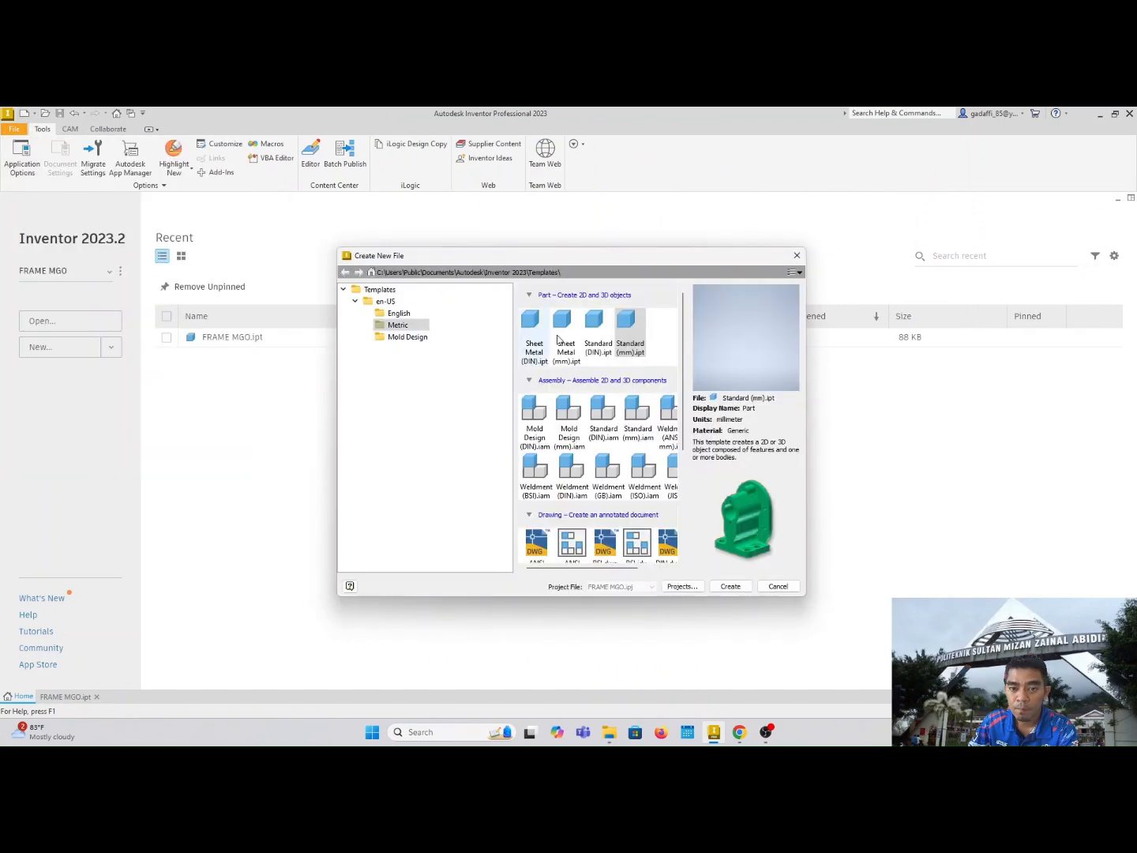
left_click_drag(621, 568, 635, 571)
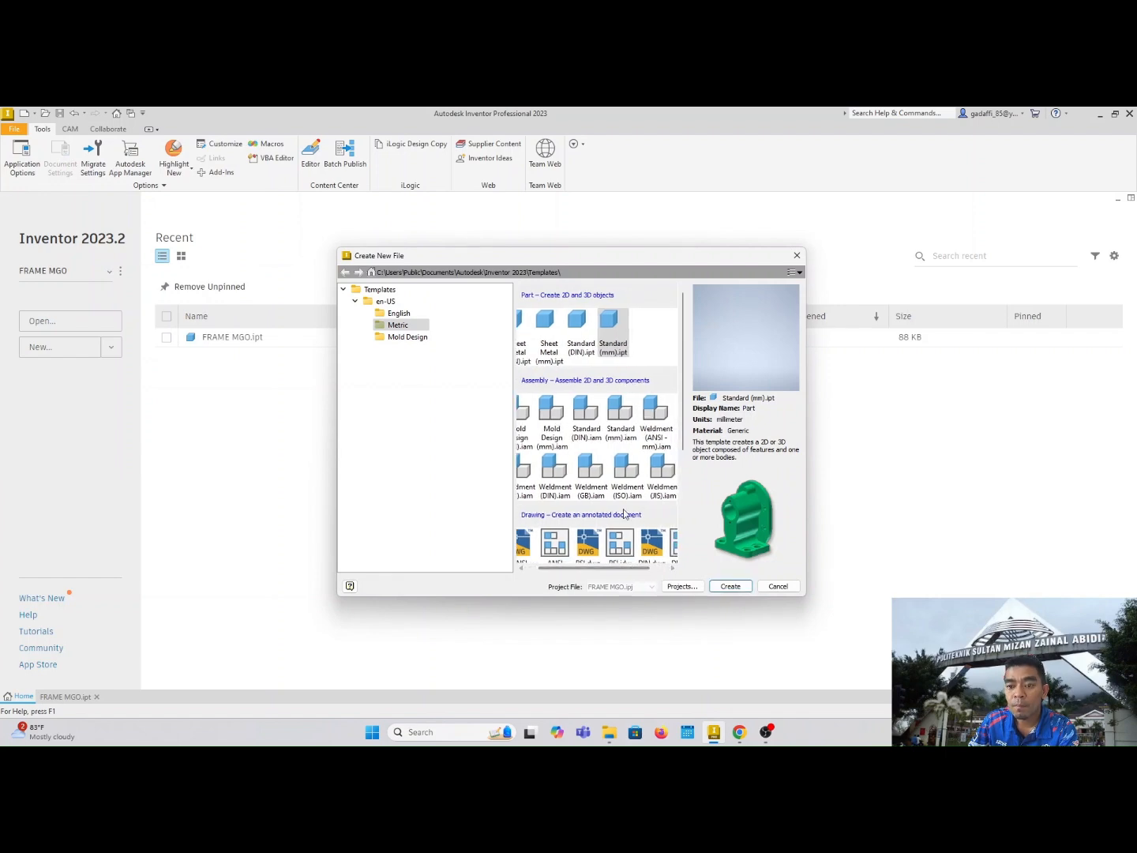
left_click(621, 423)
double_click(622, 419)
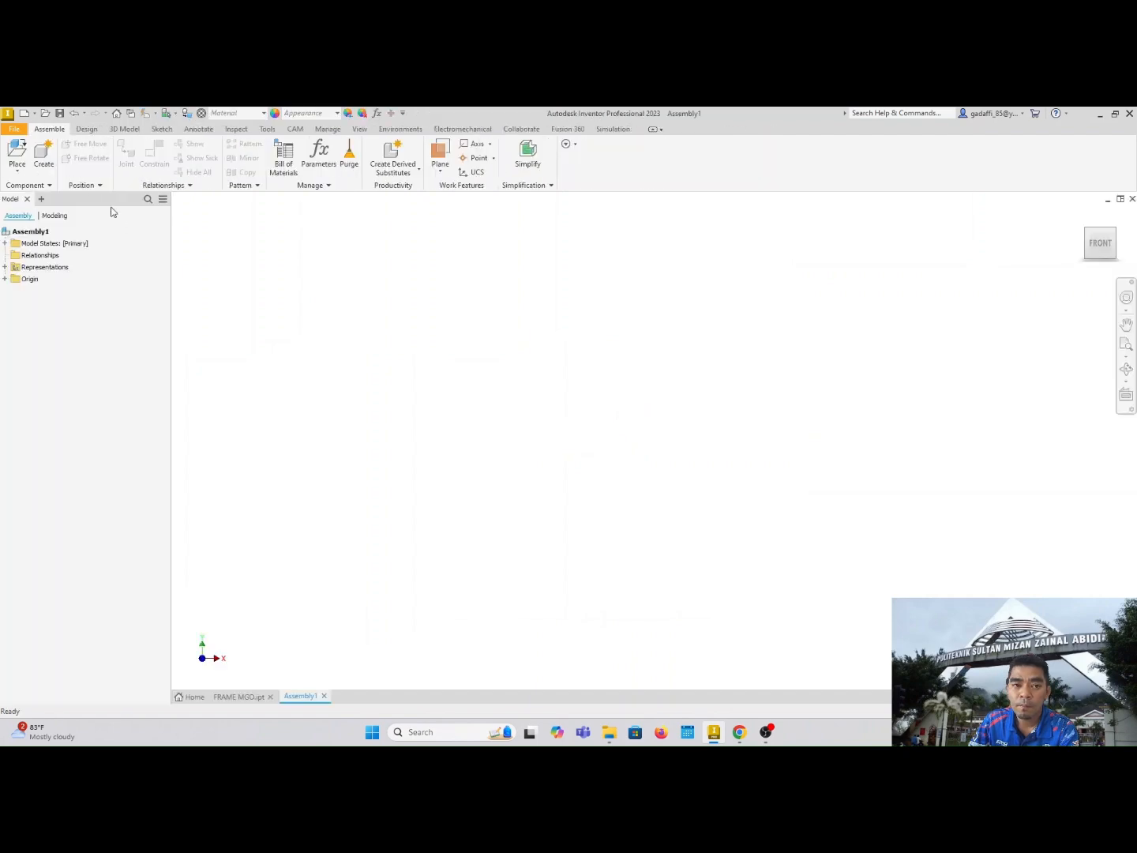
Create an in-place component from the metric Standard (mm).ipt template with the Reference BOM structure and place it in the assembly.
left_click(44, 154)
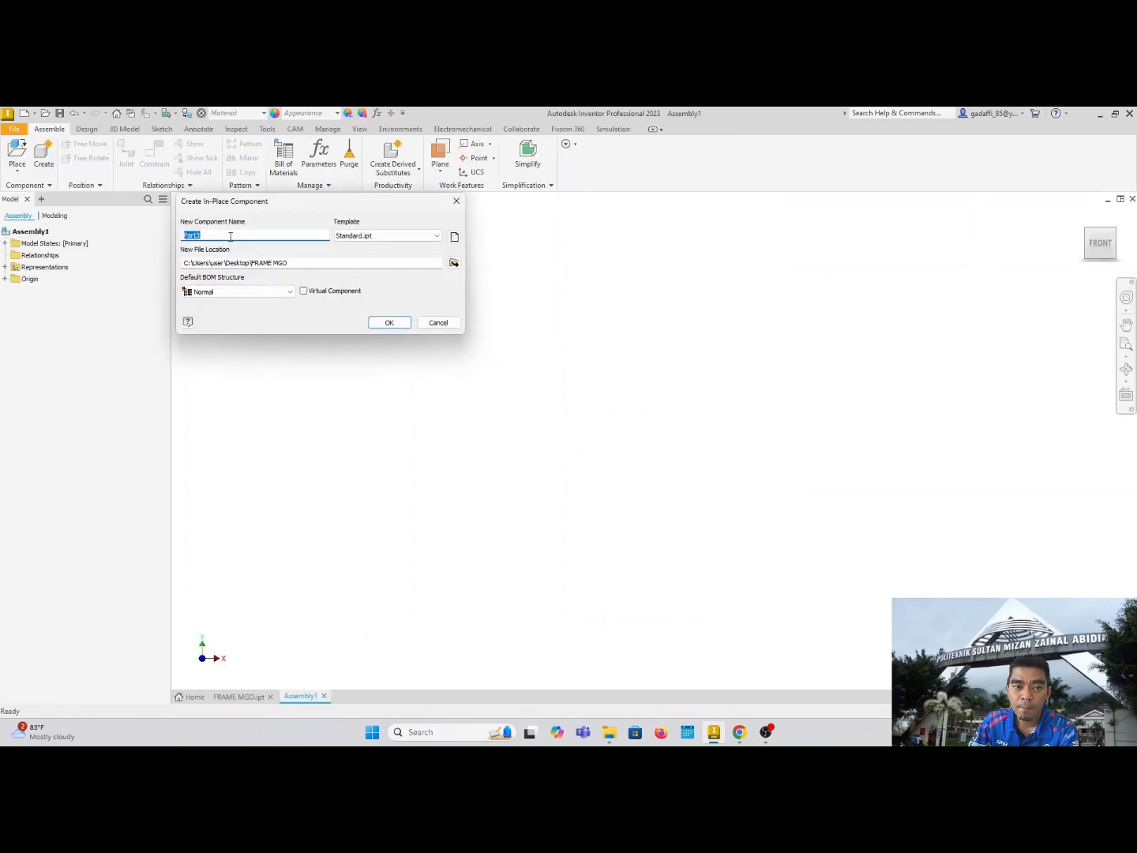
left_click(454, 238)
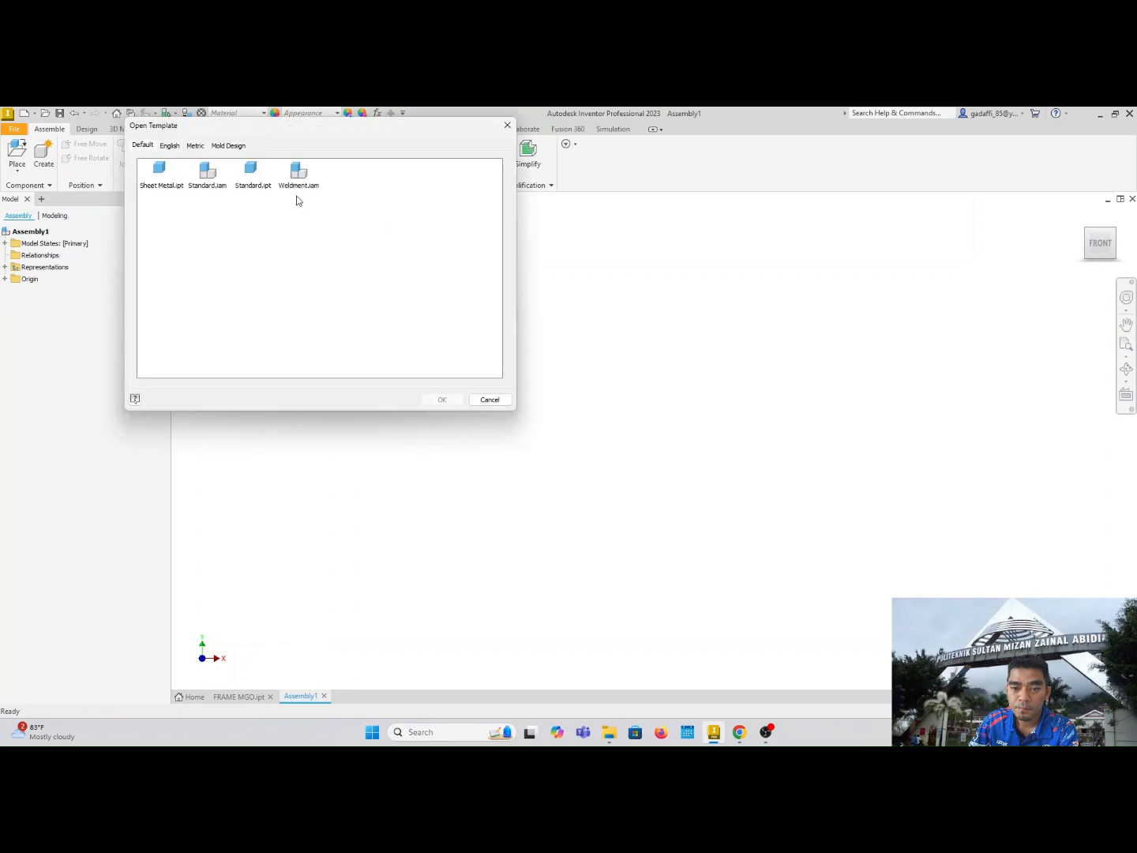
left_click(198, 147)
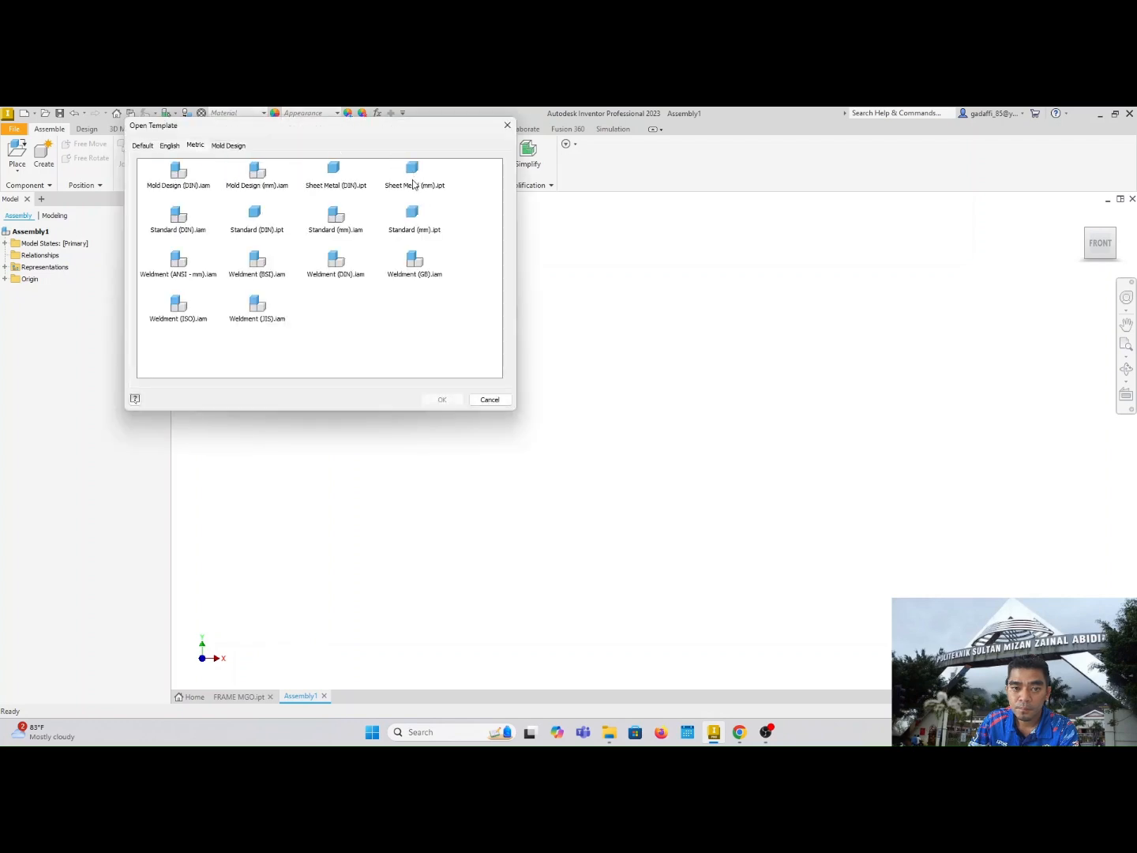
left_click(408, 231)
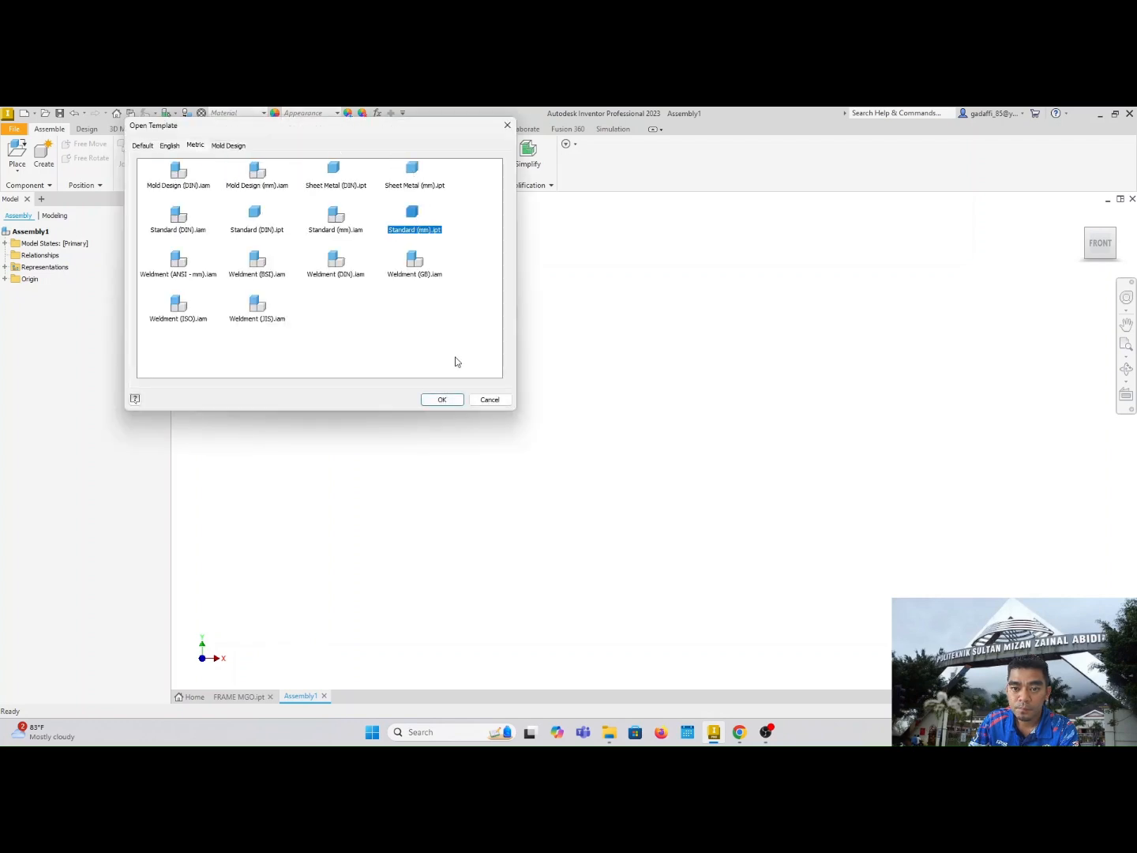
left_click(444, 402)
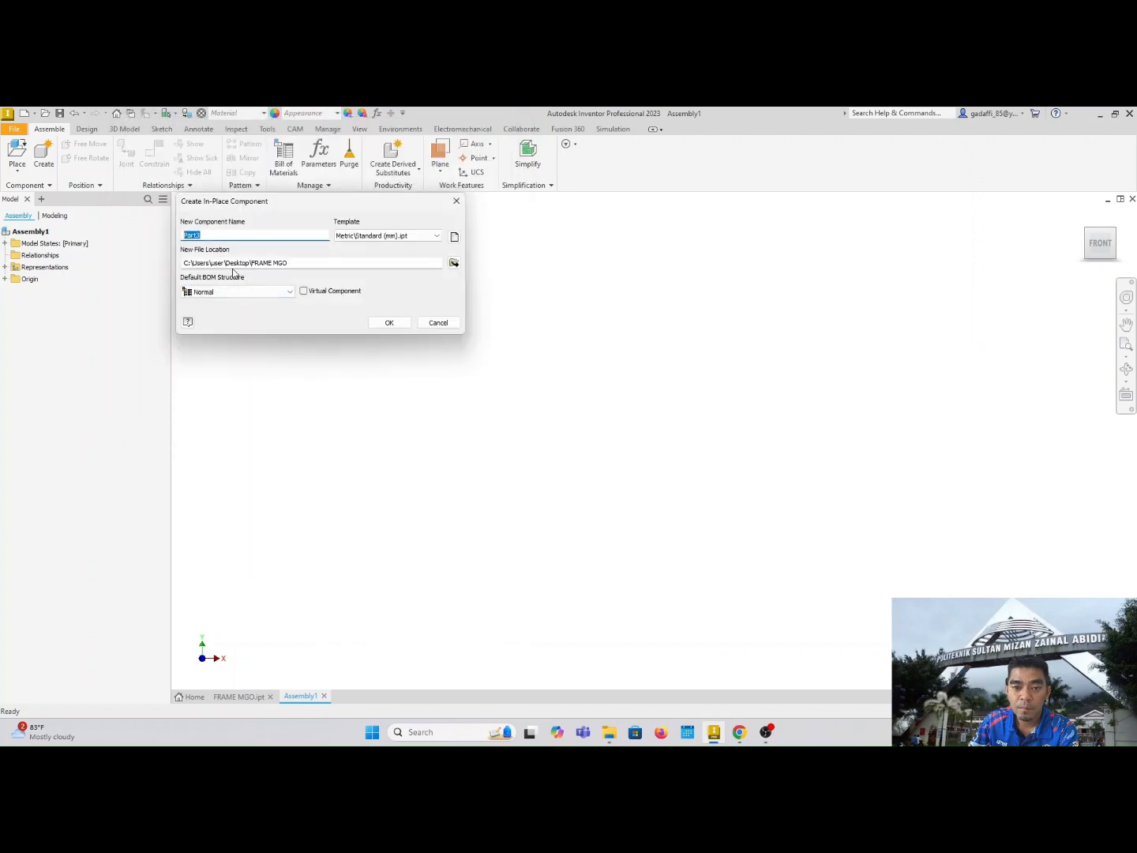
left_click(213, 295)
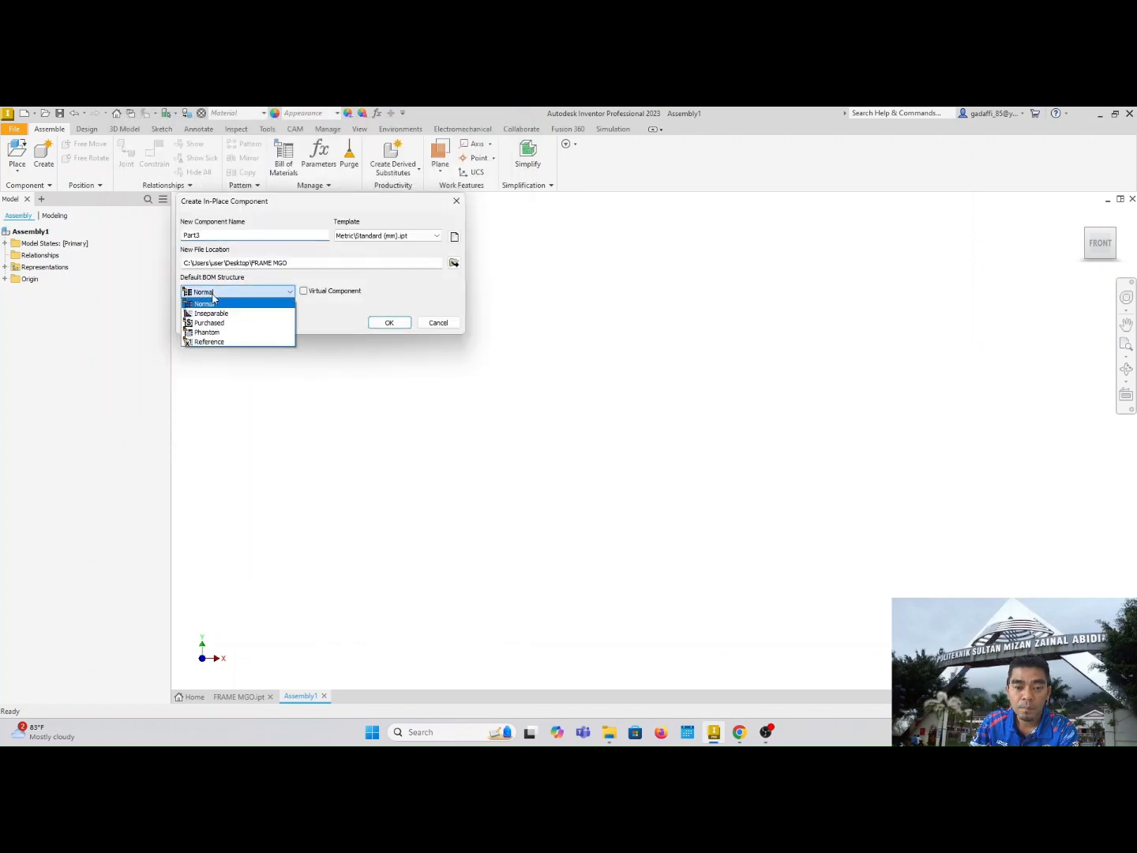
left_click(221, 342)
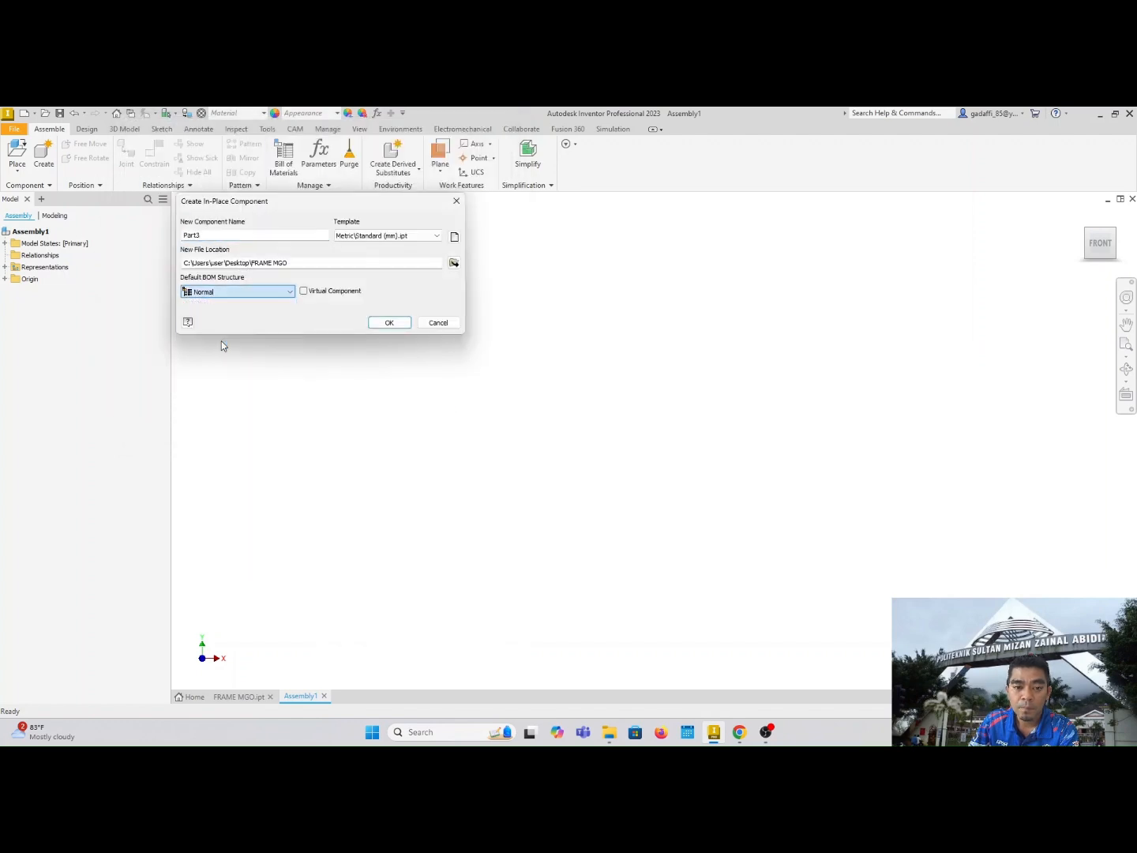
left_click(390, 322)
left_click(630, 341)
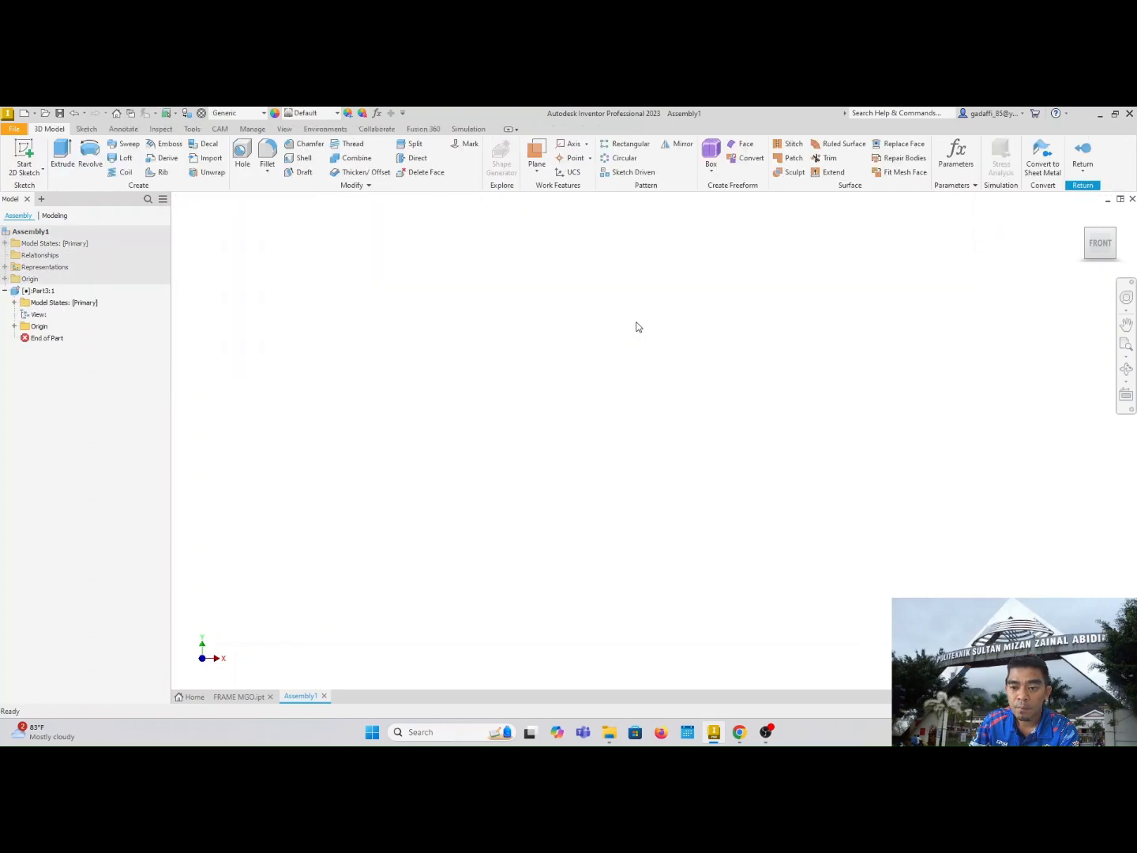
Sketch a 1500 by 1000 mm center rectangle at the origin on the XY plane and finish the sketch.
left_click(26, 153)
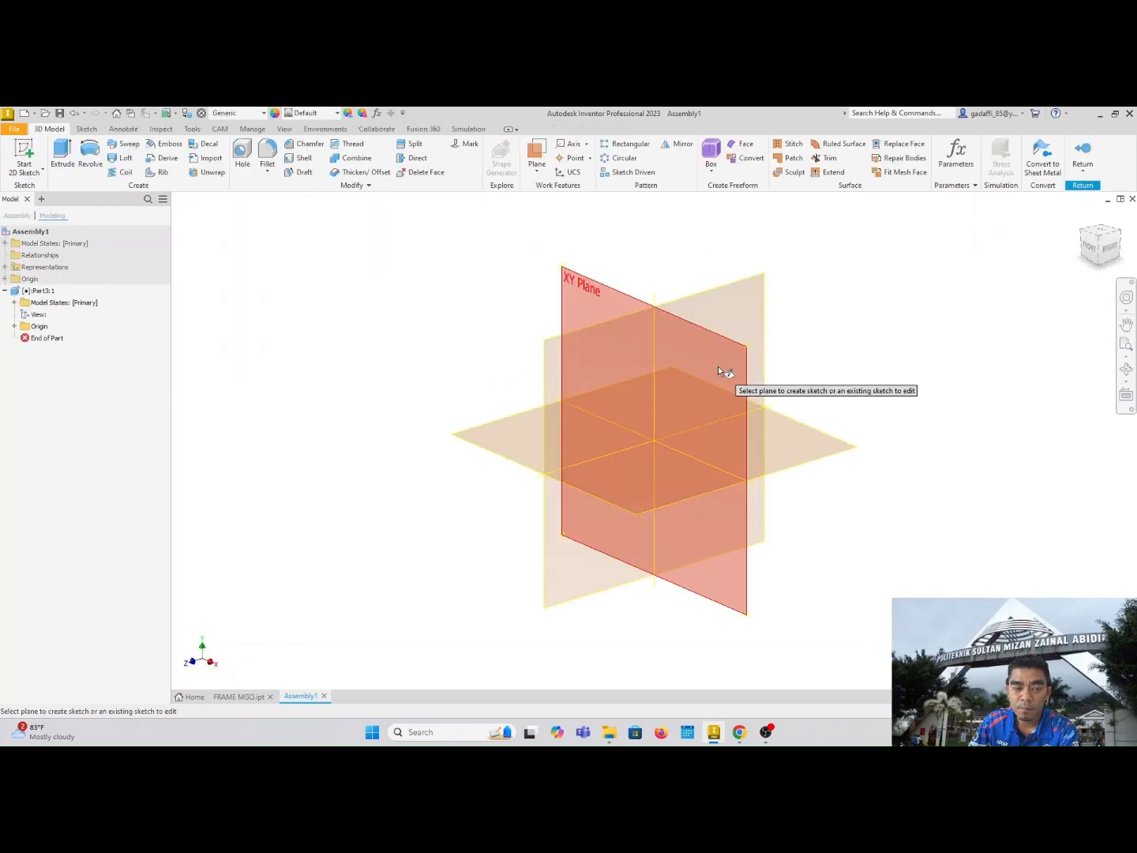
left_click(721, 372)
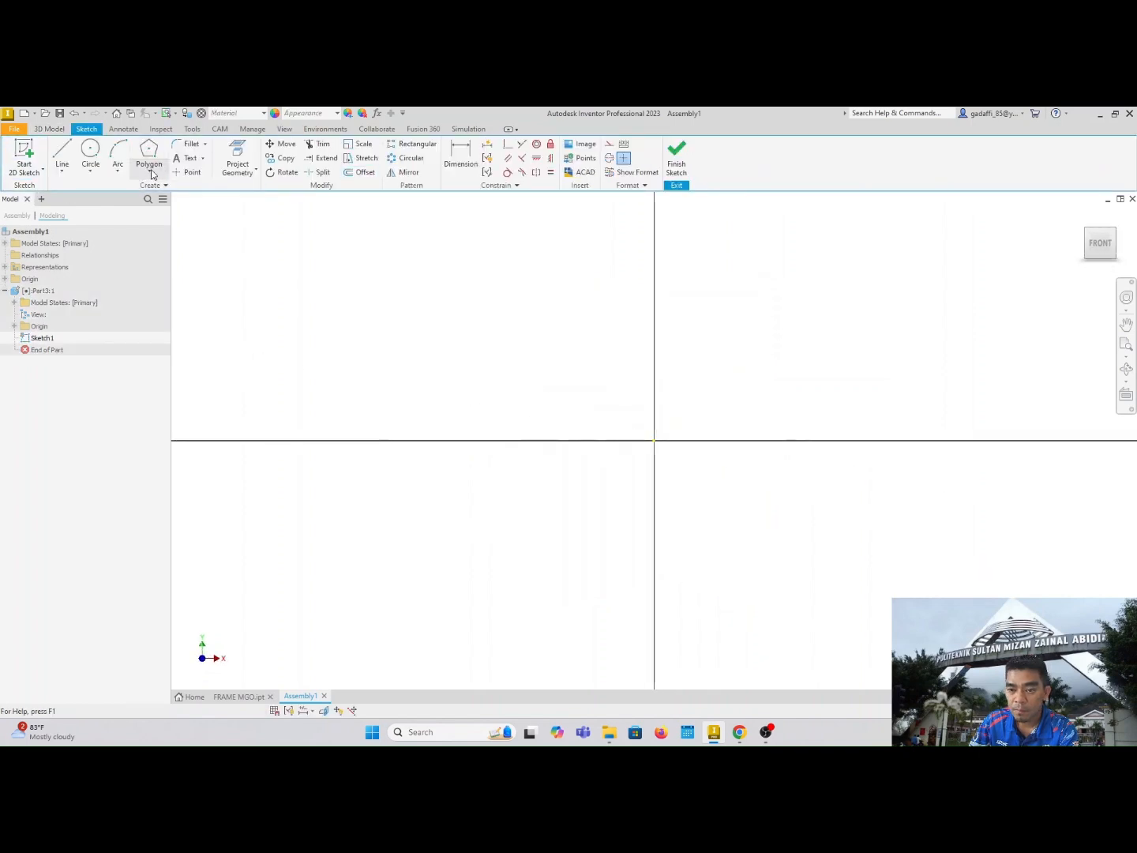
left_click(150, 170)
left_click(167, 240)
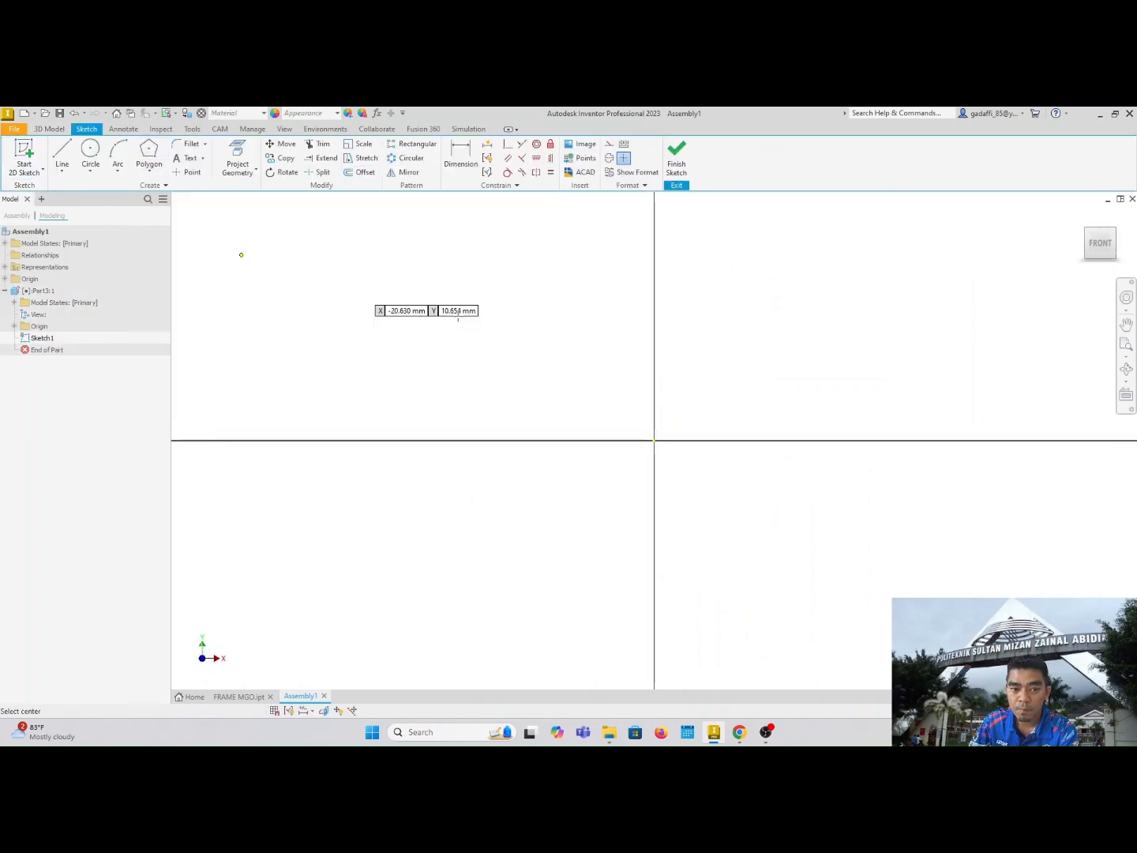
left_click(654, 439)
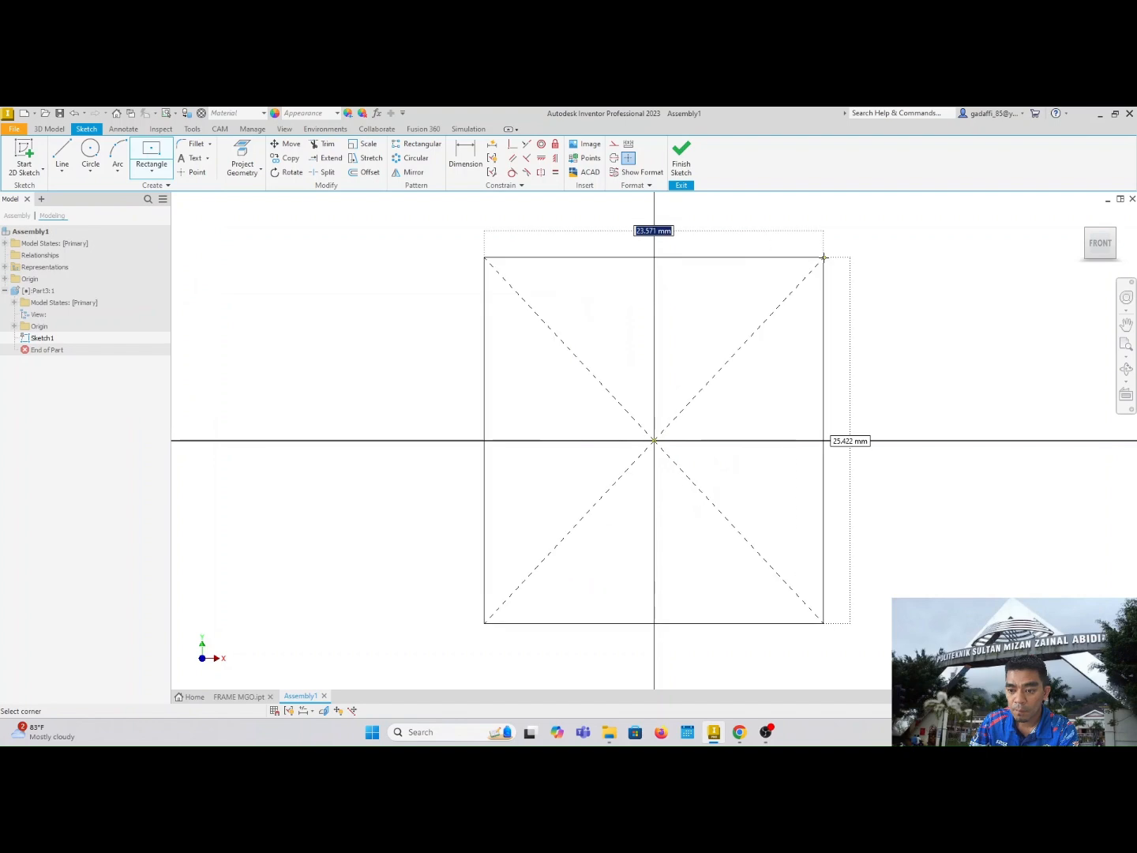
type("1500")
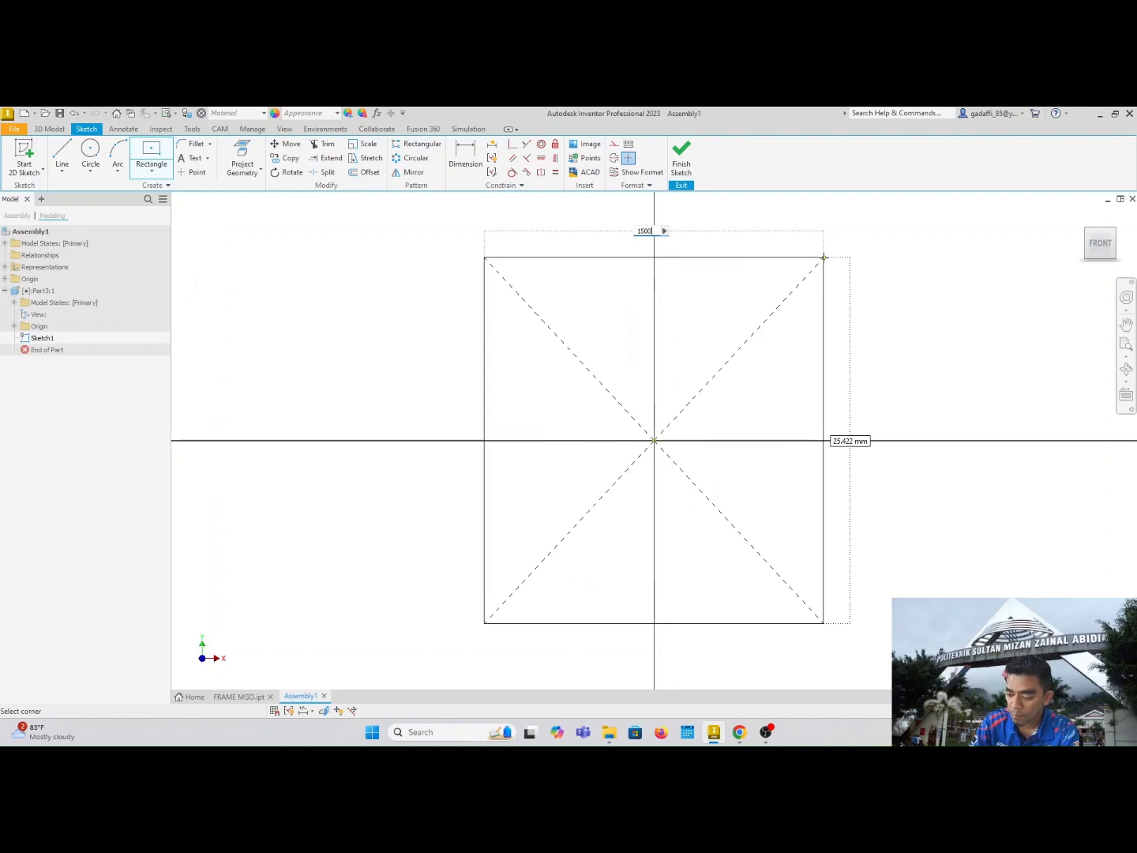
key("Tab")
type("10")
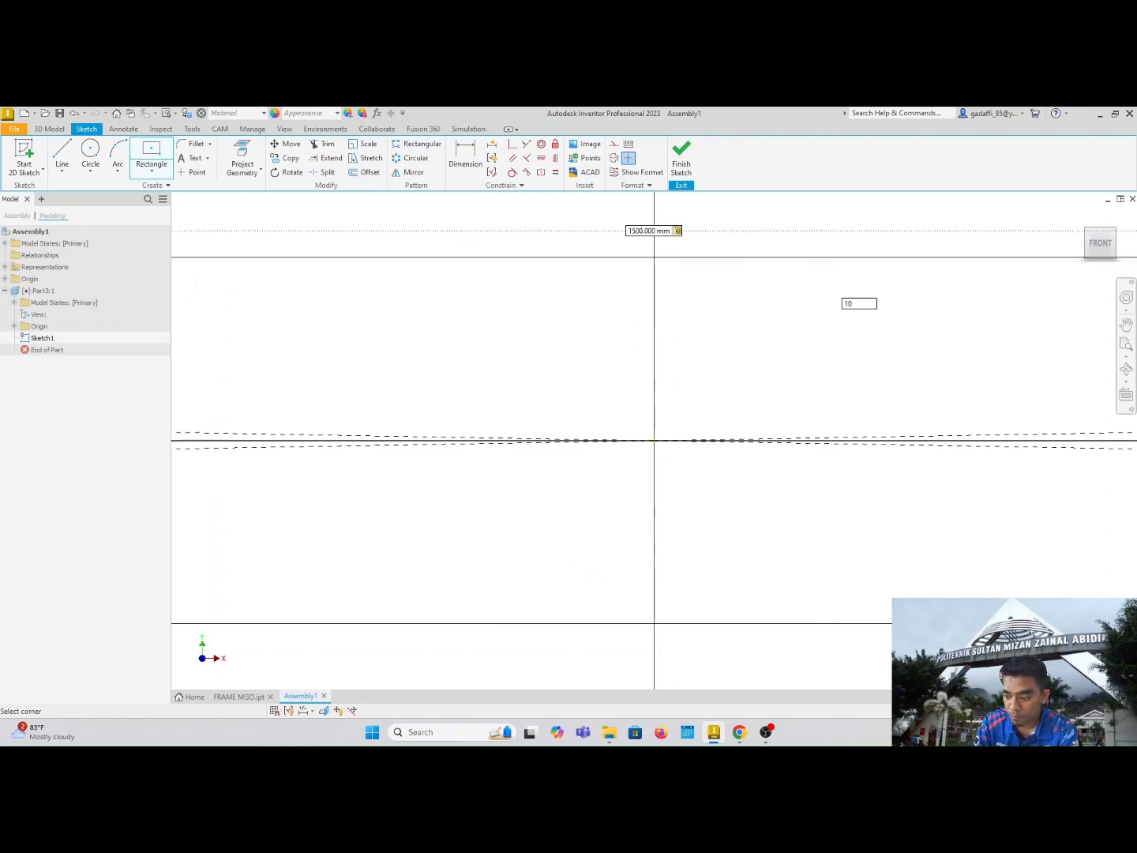
type("00")
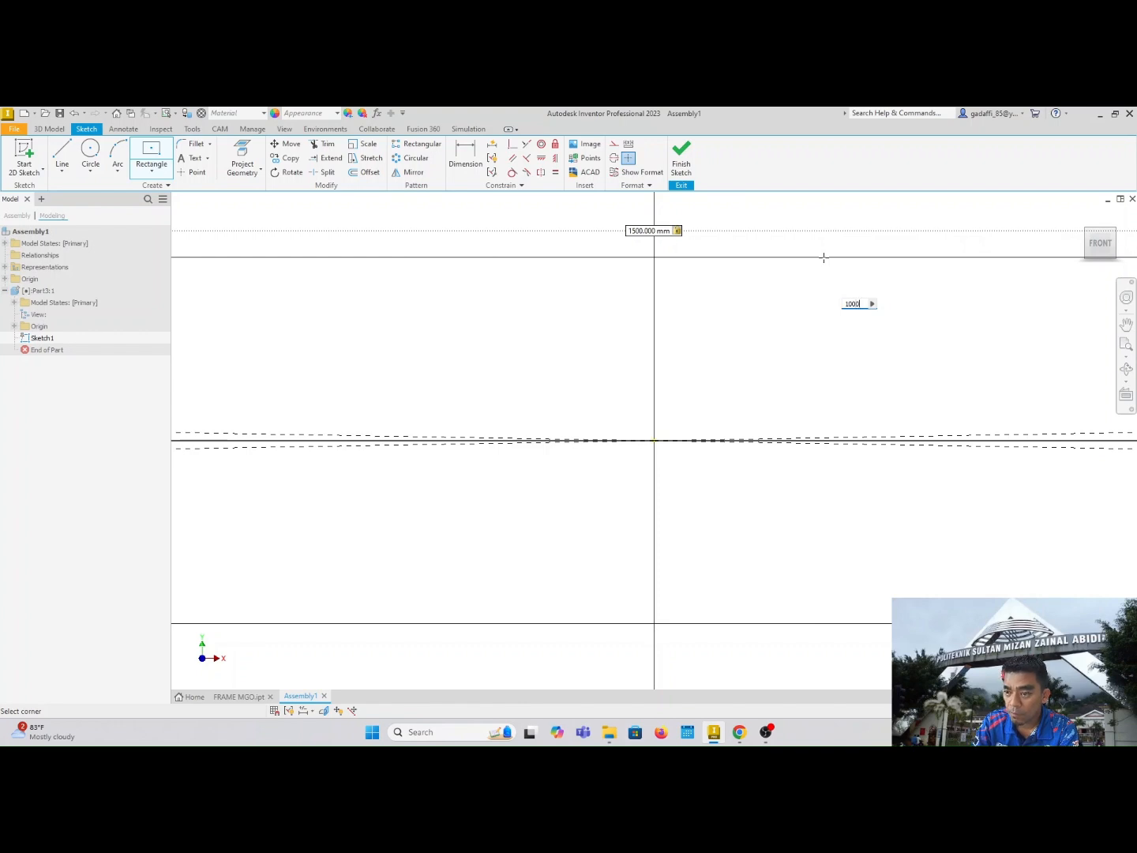
key("Return")
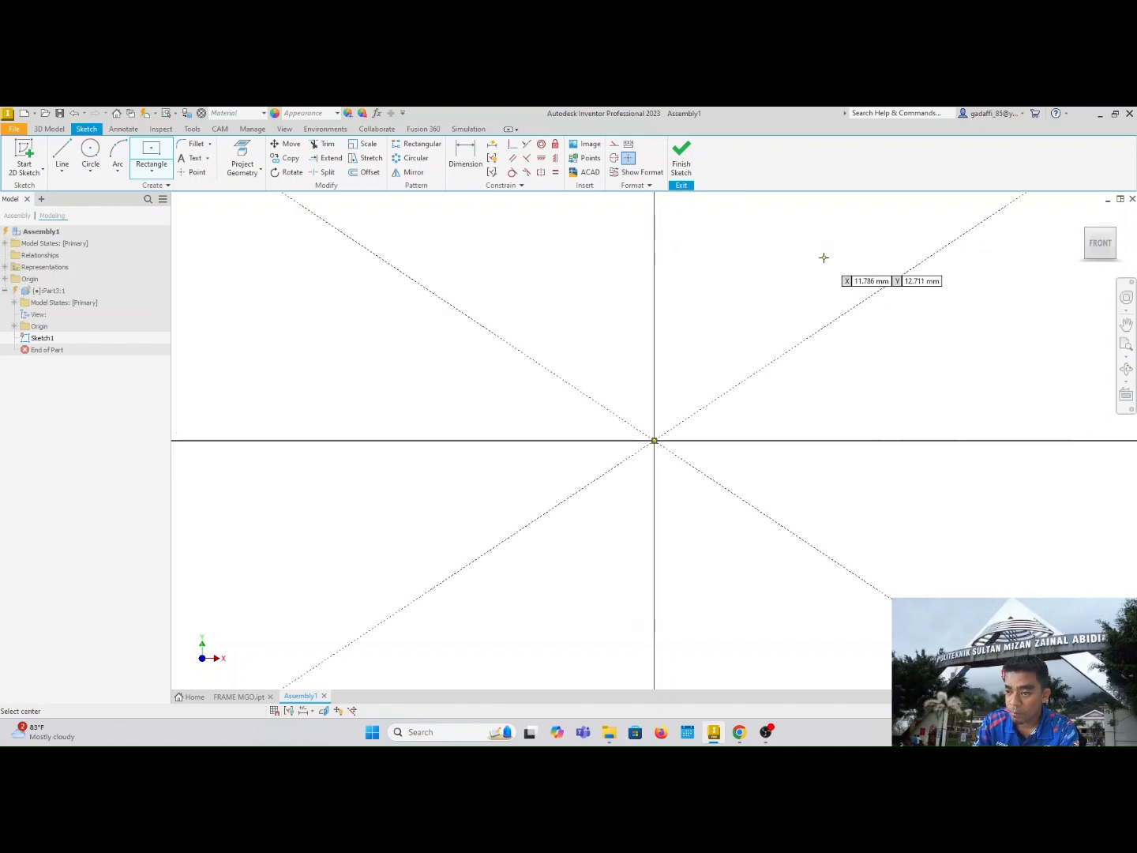
left_click(1126, 345)
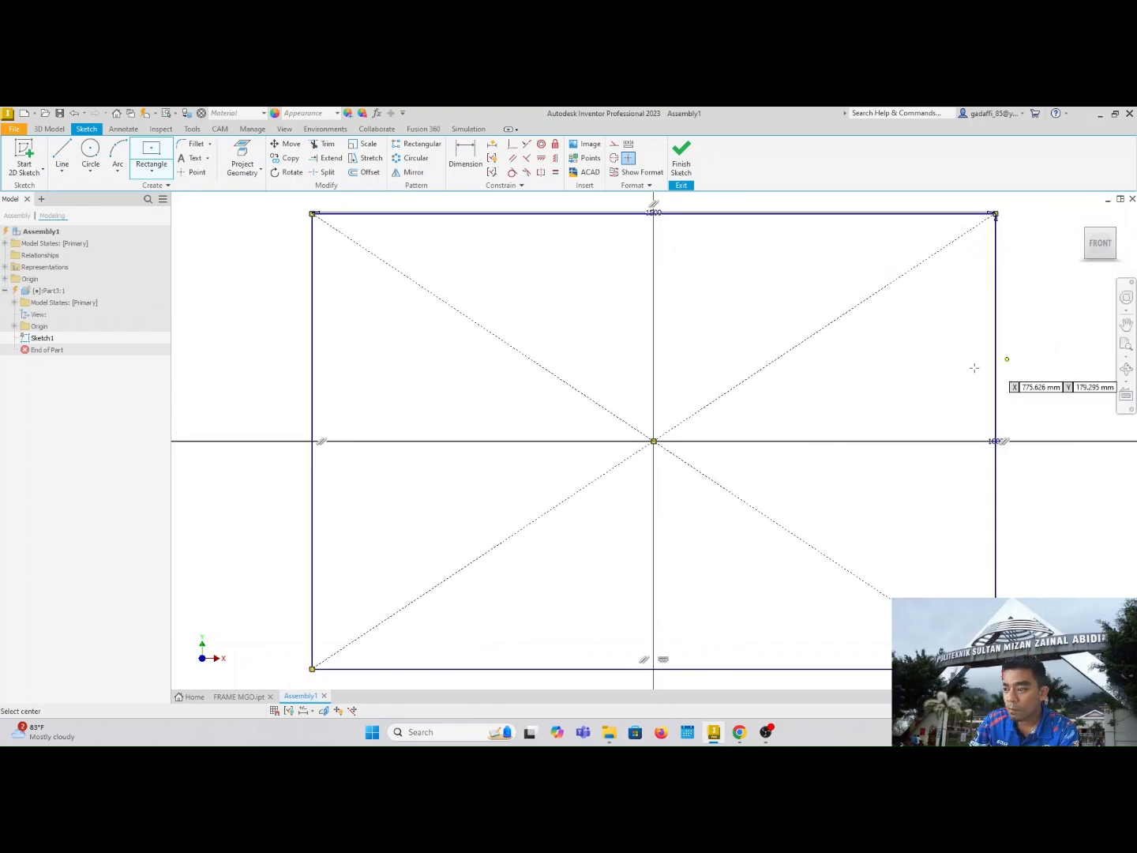
left_click(684, 154)
Extrude the rectangle 800 mm in the default direction to form a solid block.
left_click(1127, 348)
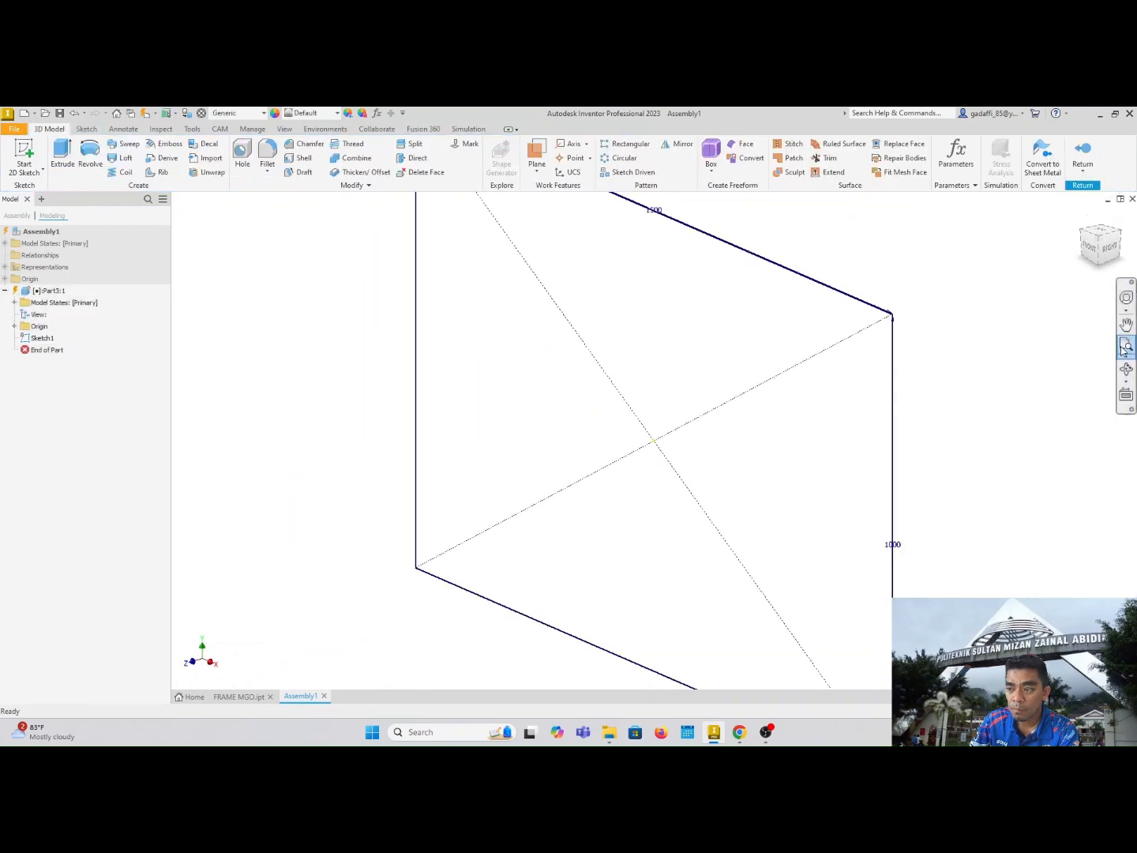
left_click(62, 153)
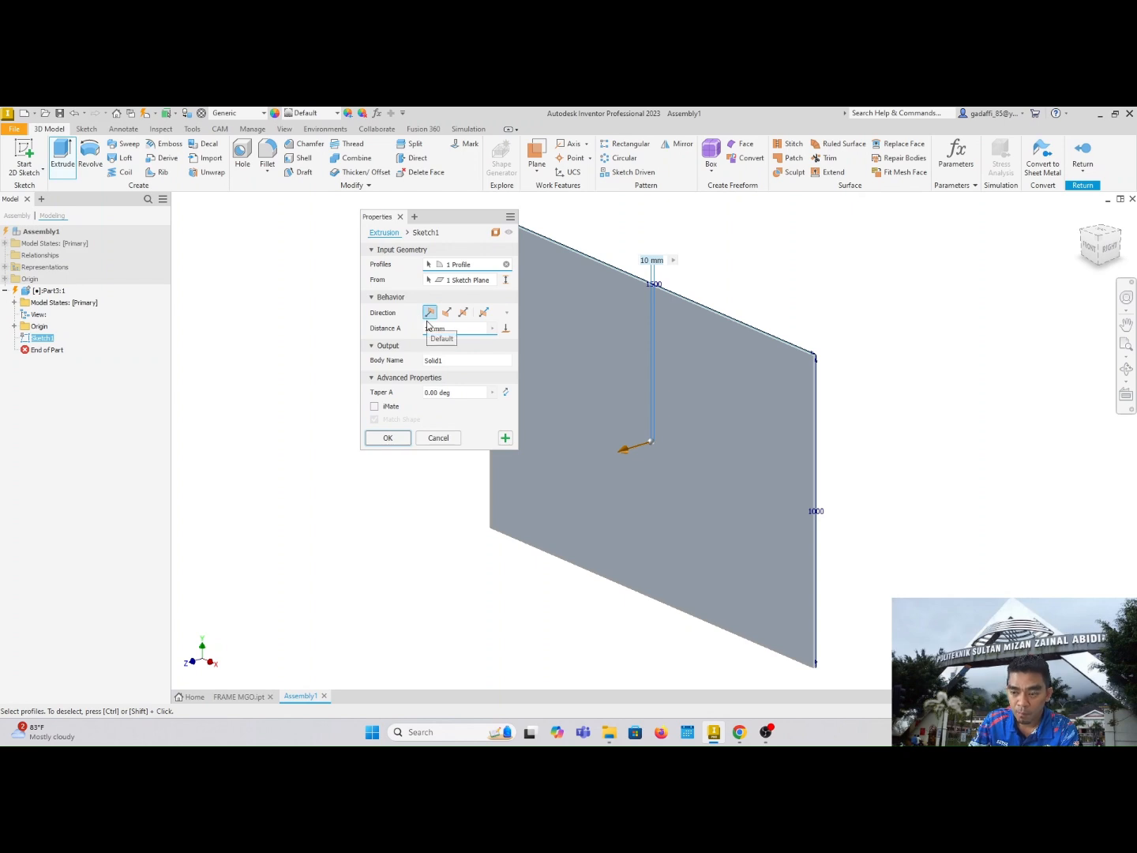
type("800")
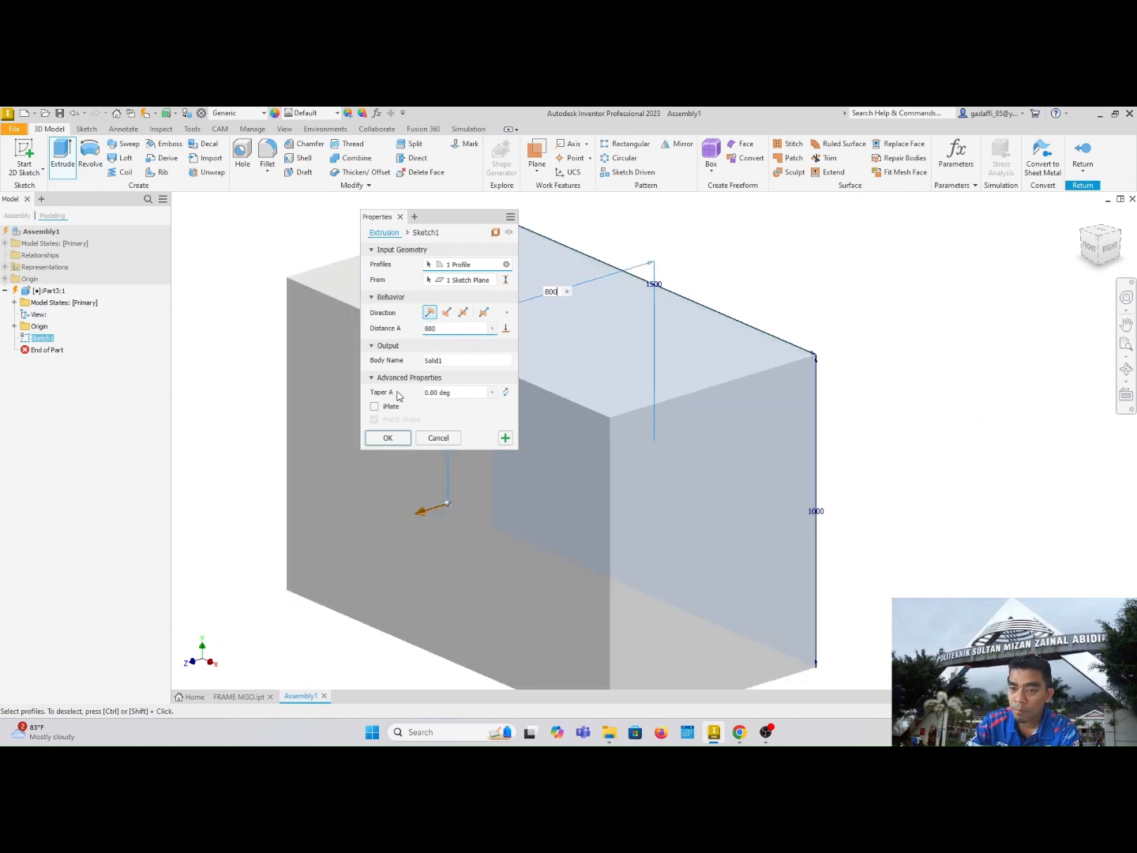
left_click(408, 441)
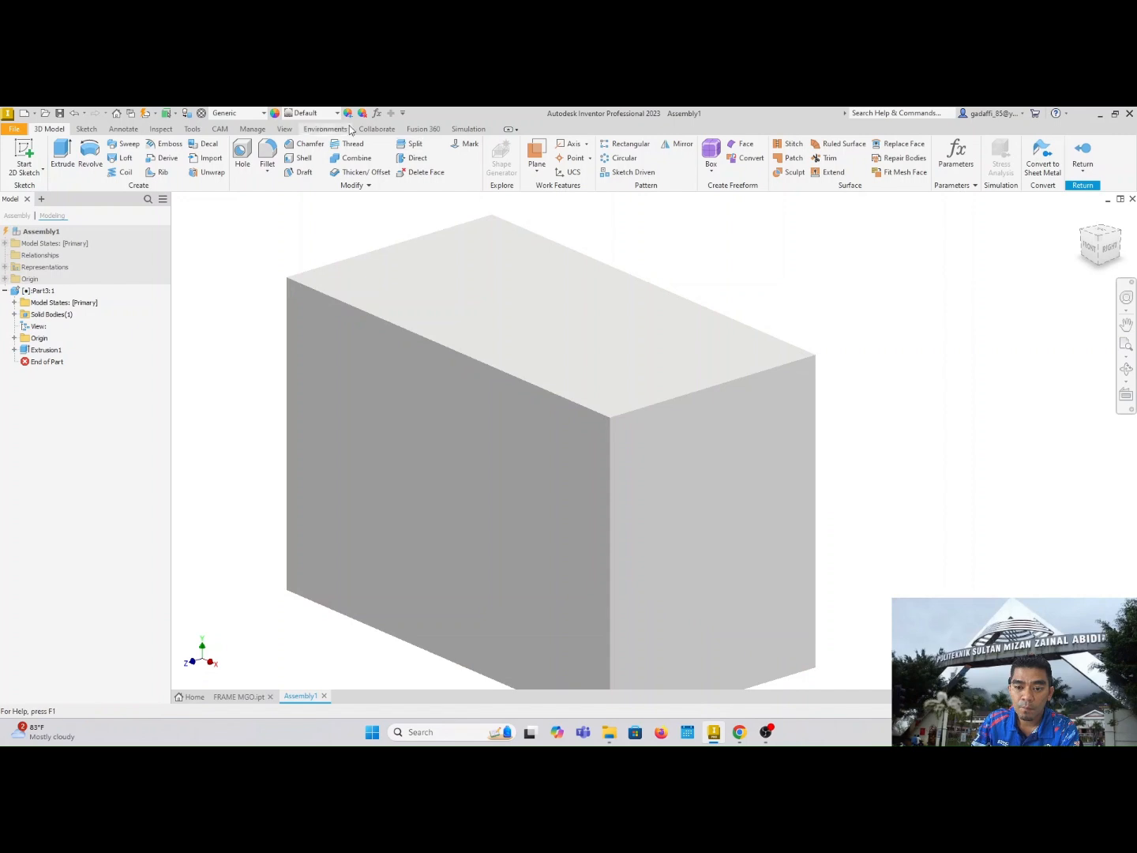
Apply the Clear - Blue appearance to the block.
left_click(322, 113)
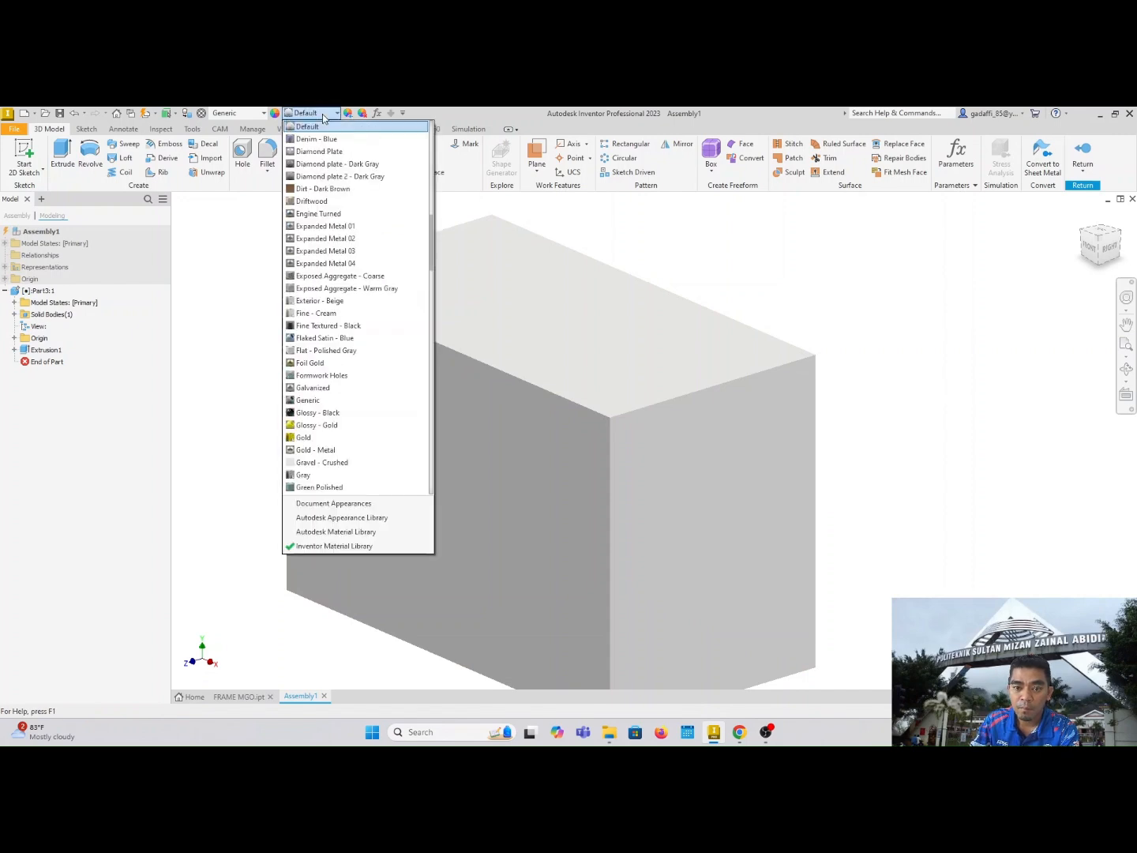
scroll(341, 180, "up", 9)
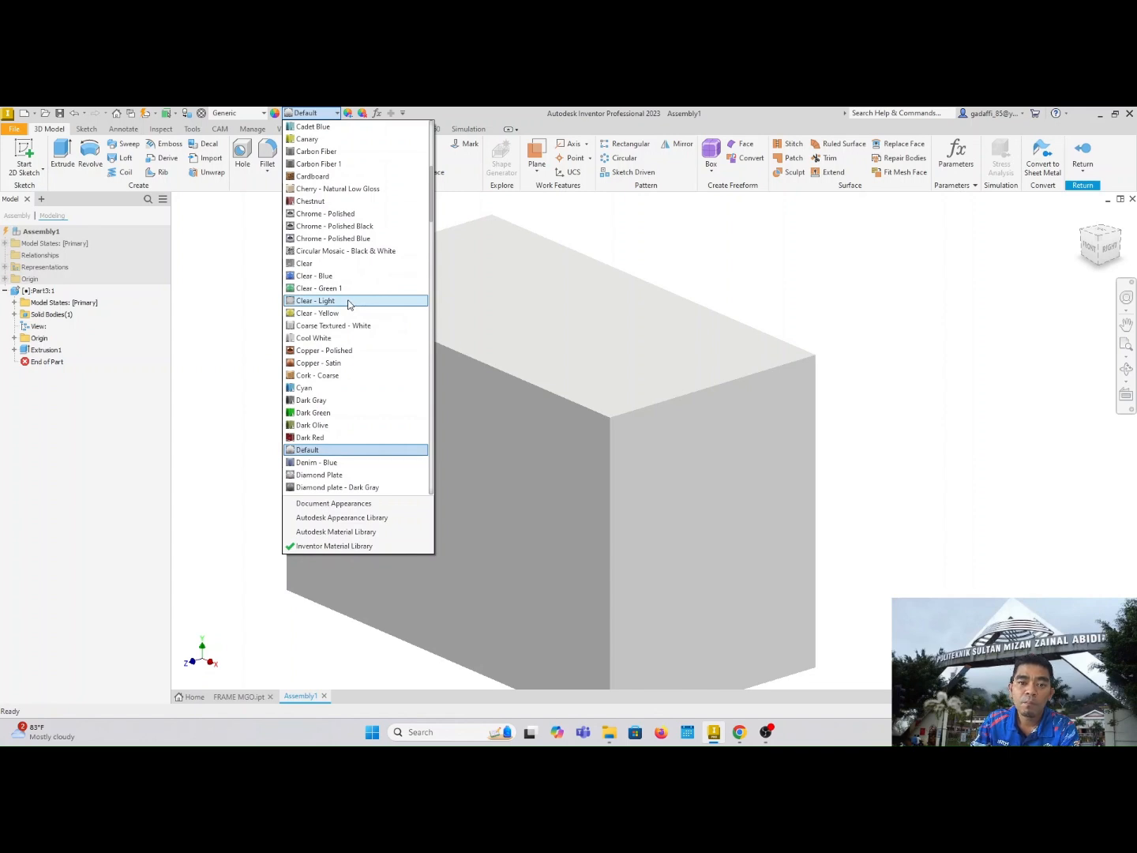
left_click(318, 276)
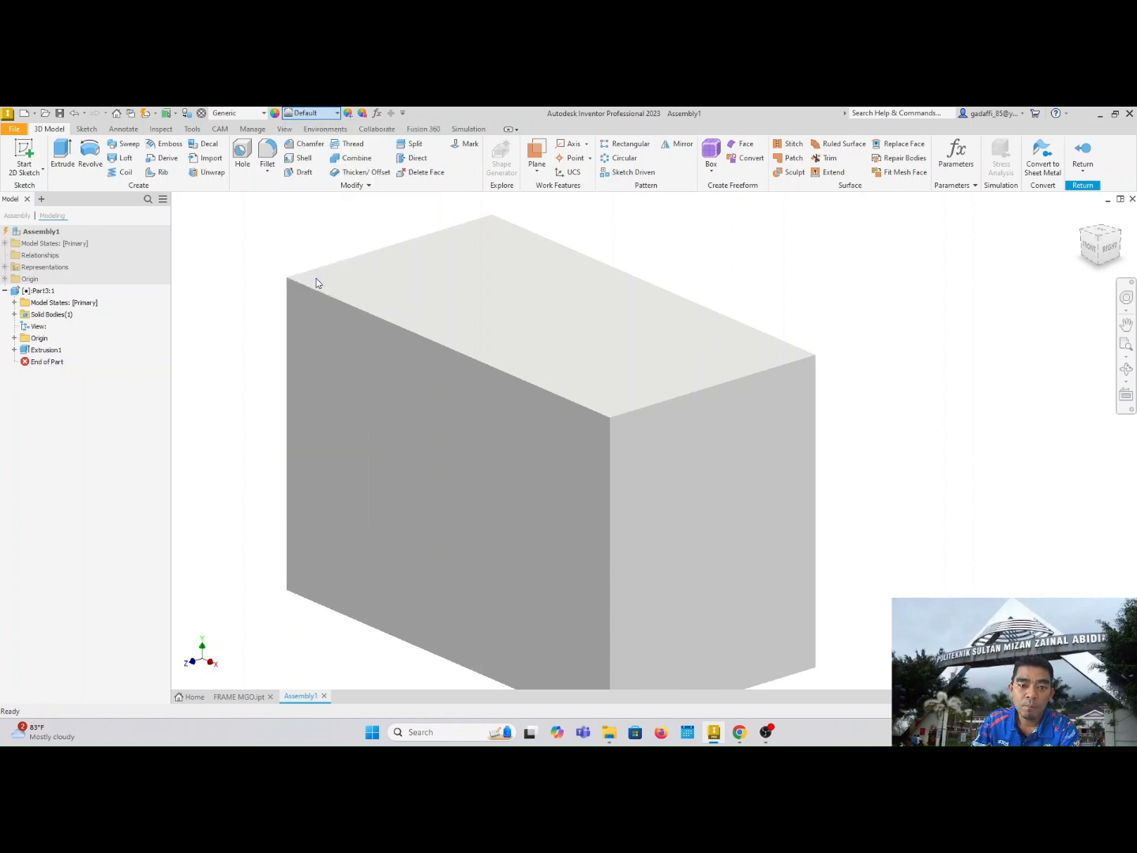
scroll(860, 410, "down", 3)
middle_click_drag(856, 398, 843, 389)
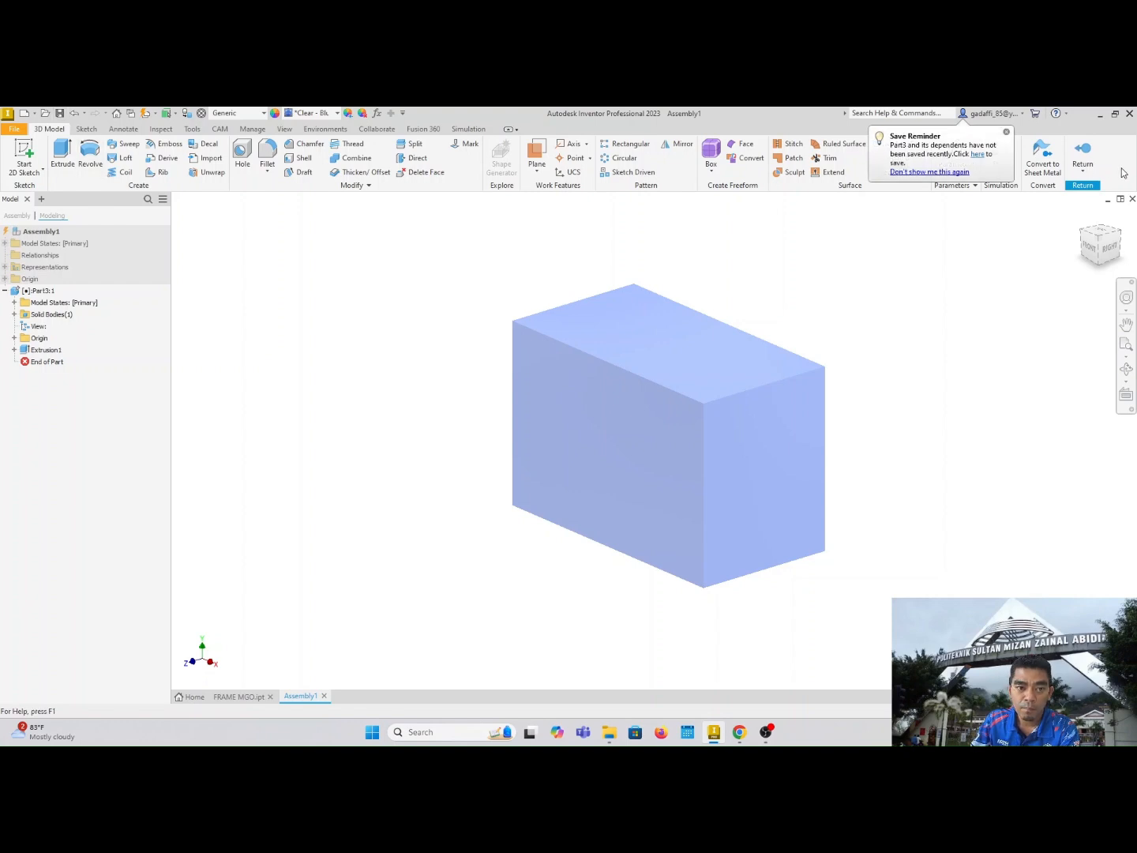
Return to the assembly and save it as Assembly1 in the FRAME MGO folder together with its part.
left_click(1088, 154)
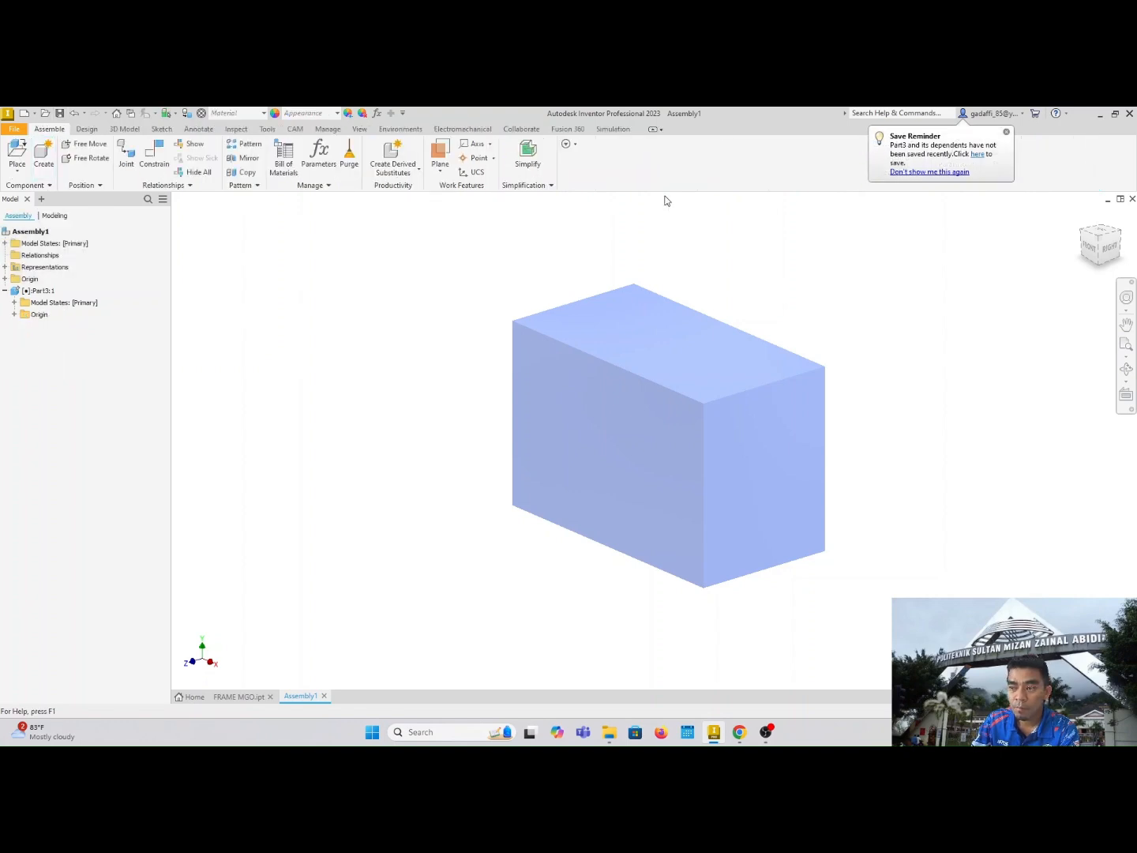
left_click(60, 113)
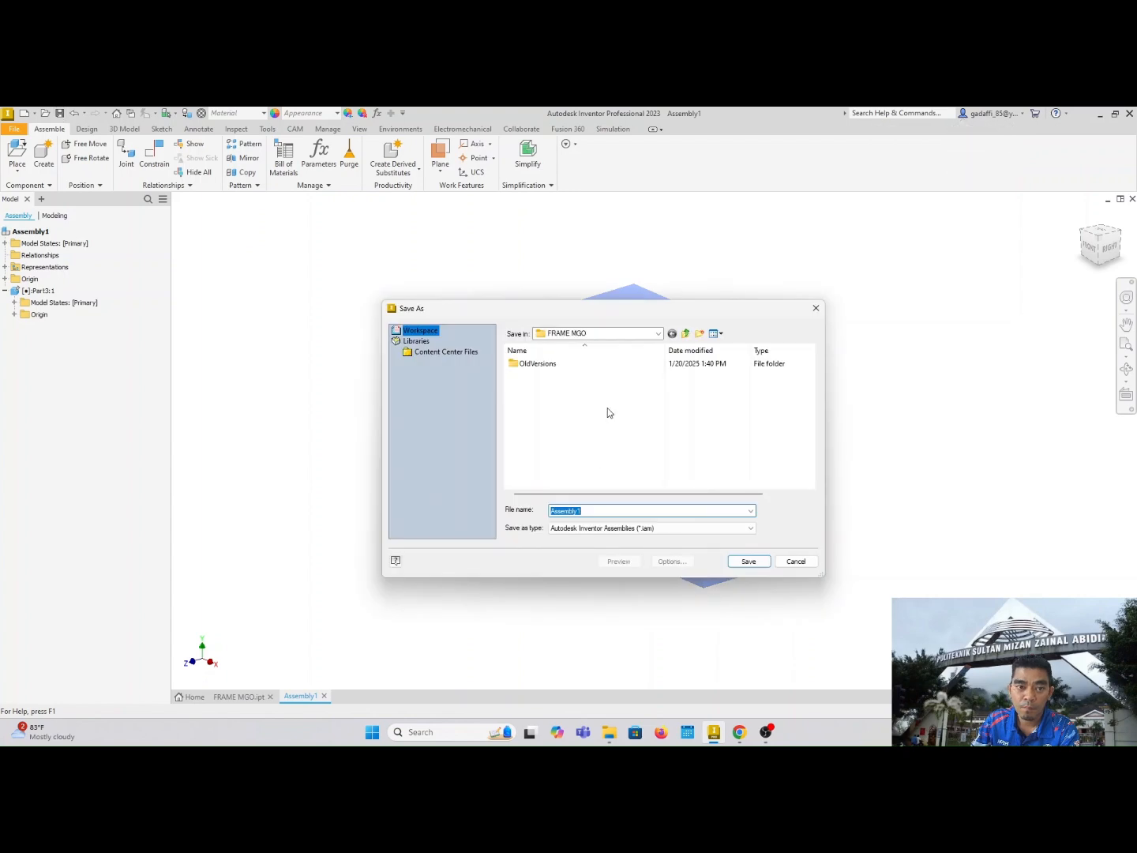
left_click(759, 563)
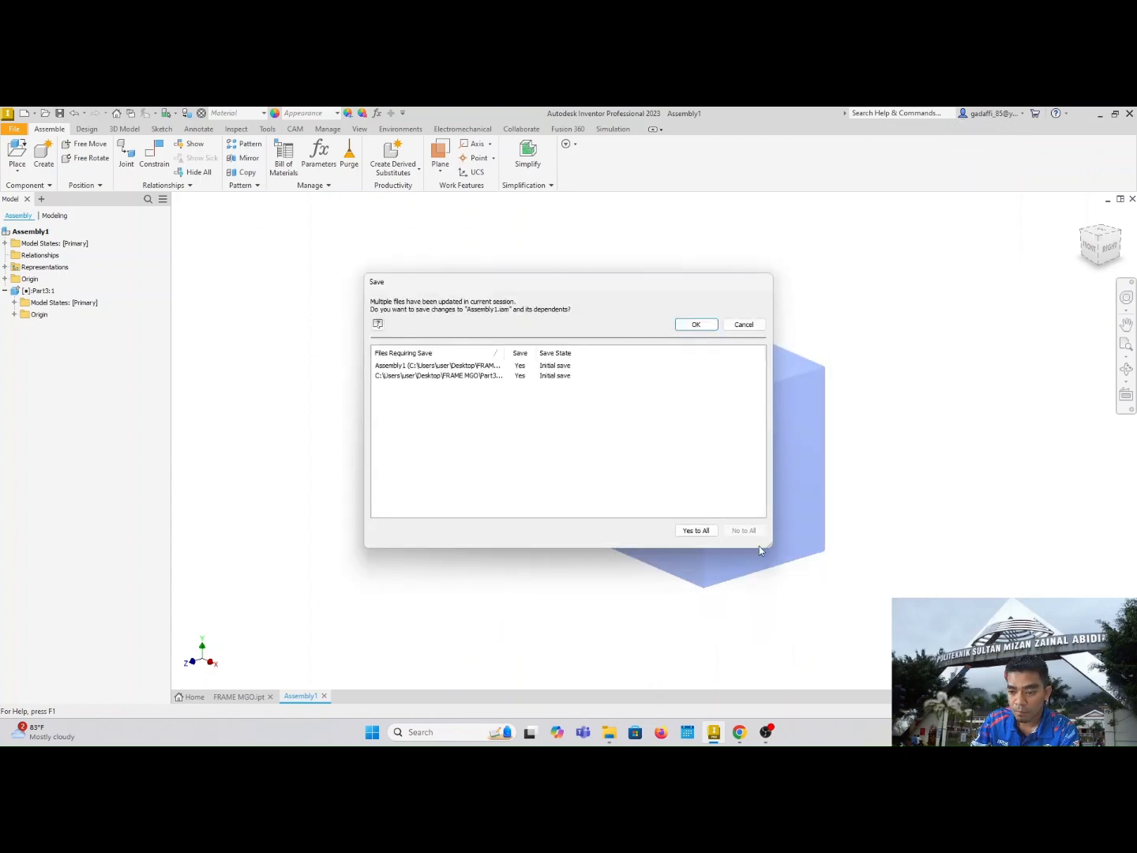
left_click(693, 324)
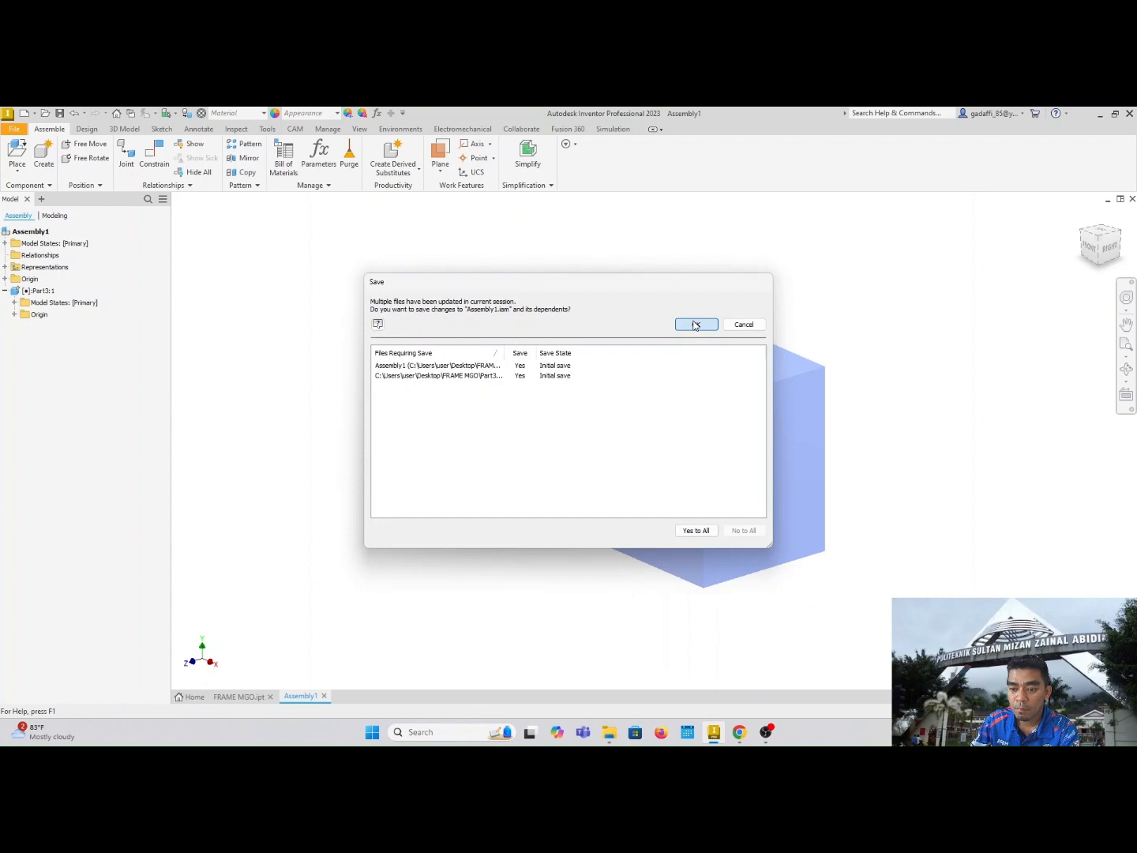
Start Insert Frame and choose the MGO STD standard, FRAME MGO family and 60 x2.5 size for the members.
left_click(86, 129)
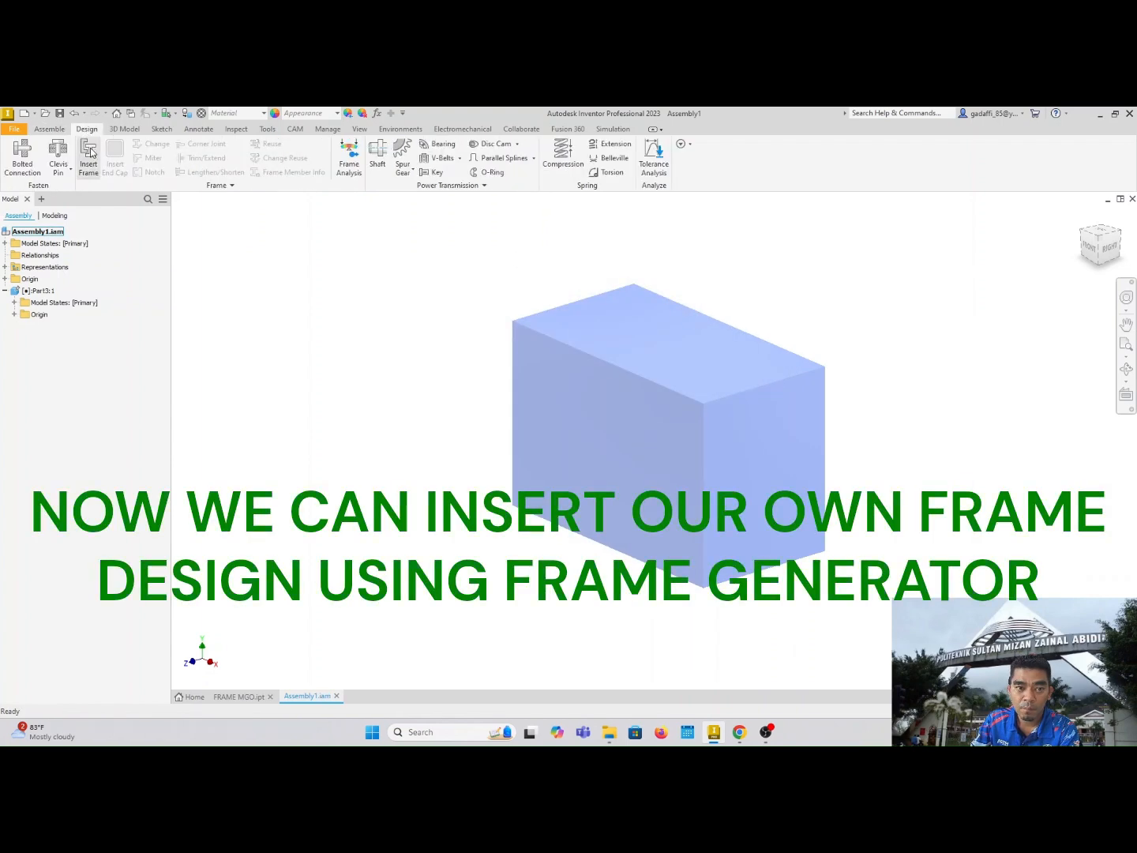
left_click(90, 158)
left_click_drag(444, 212, 361, 213)
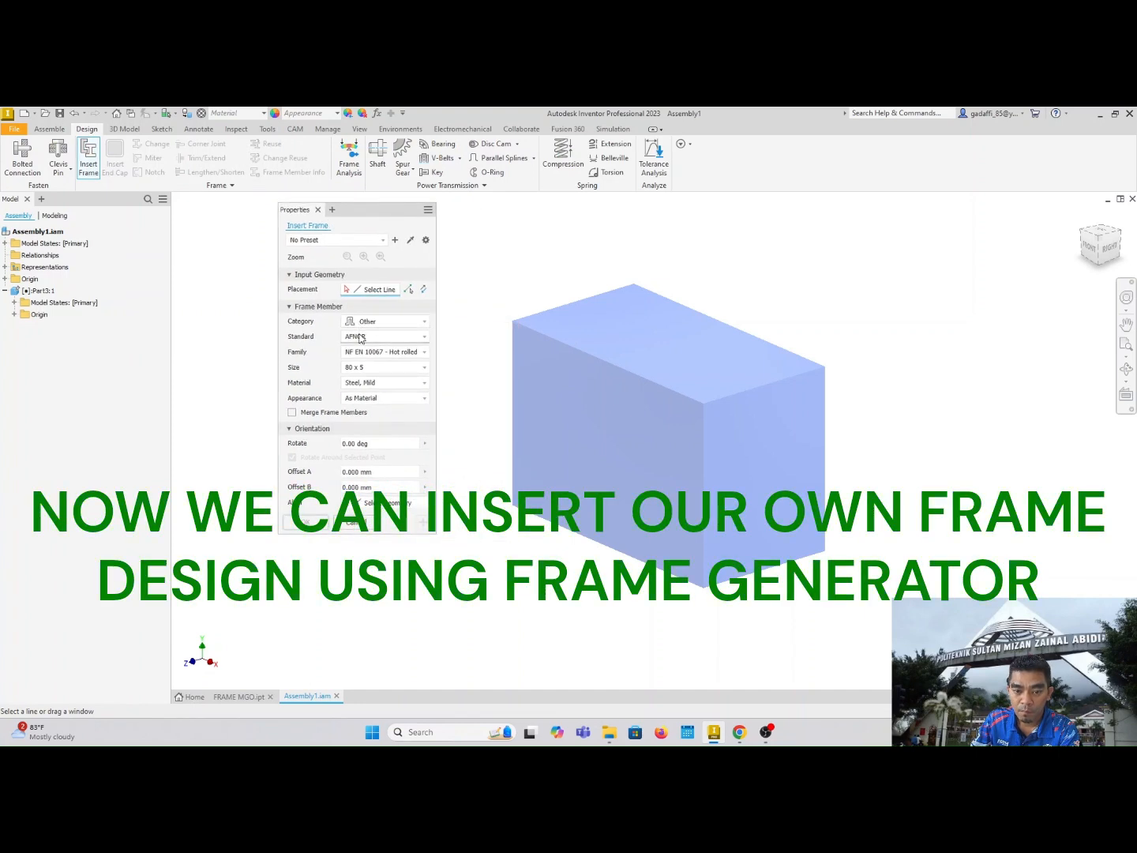
left_click(387, 338)
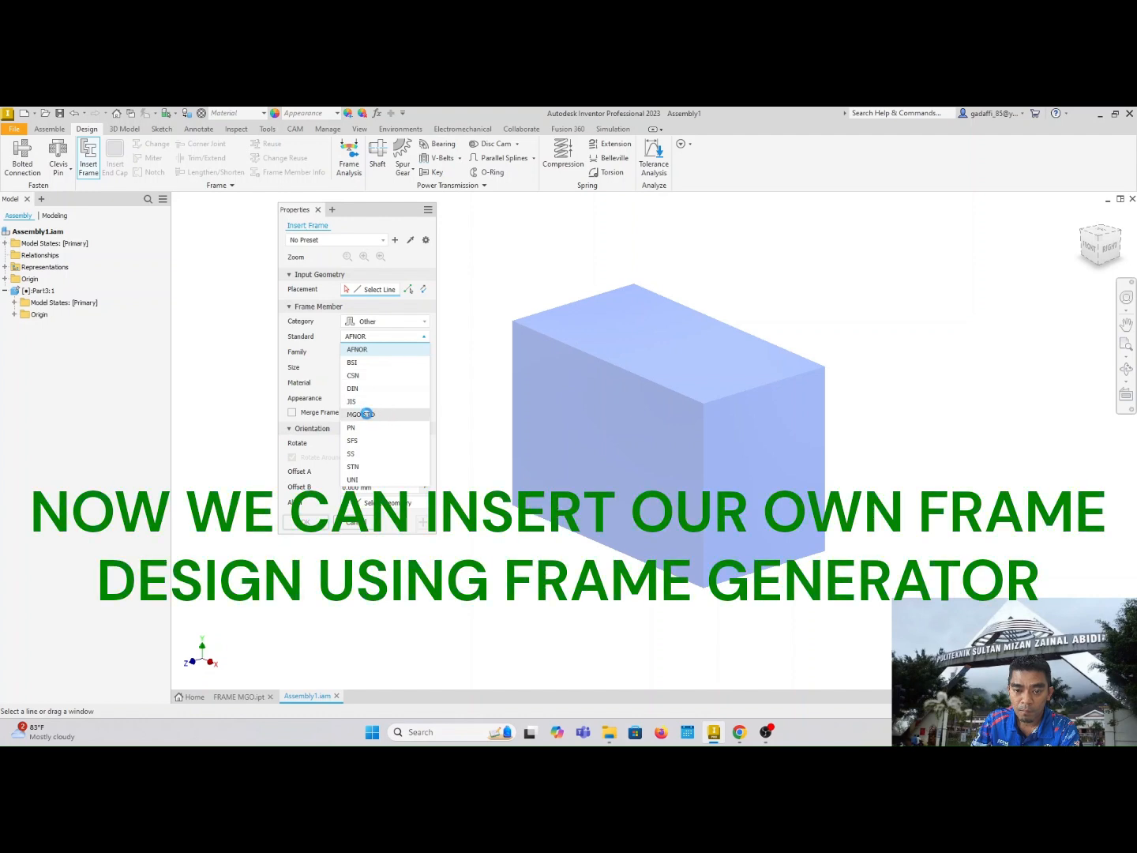
left_click(366, 416)
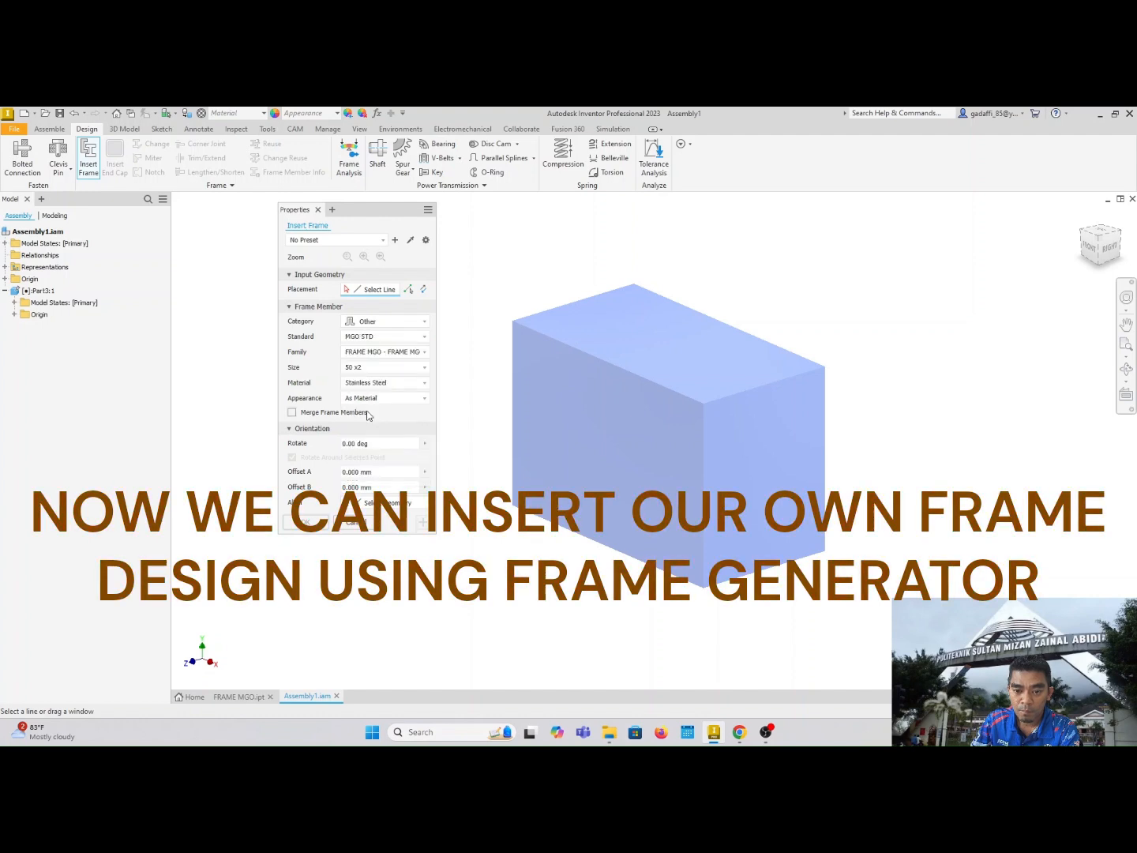
left_click(365, 352)
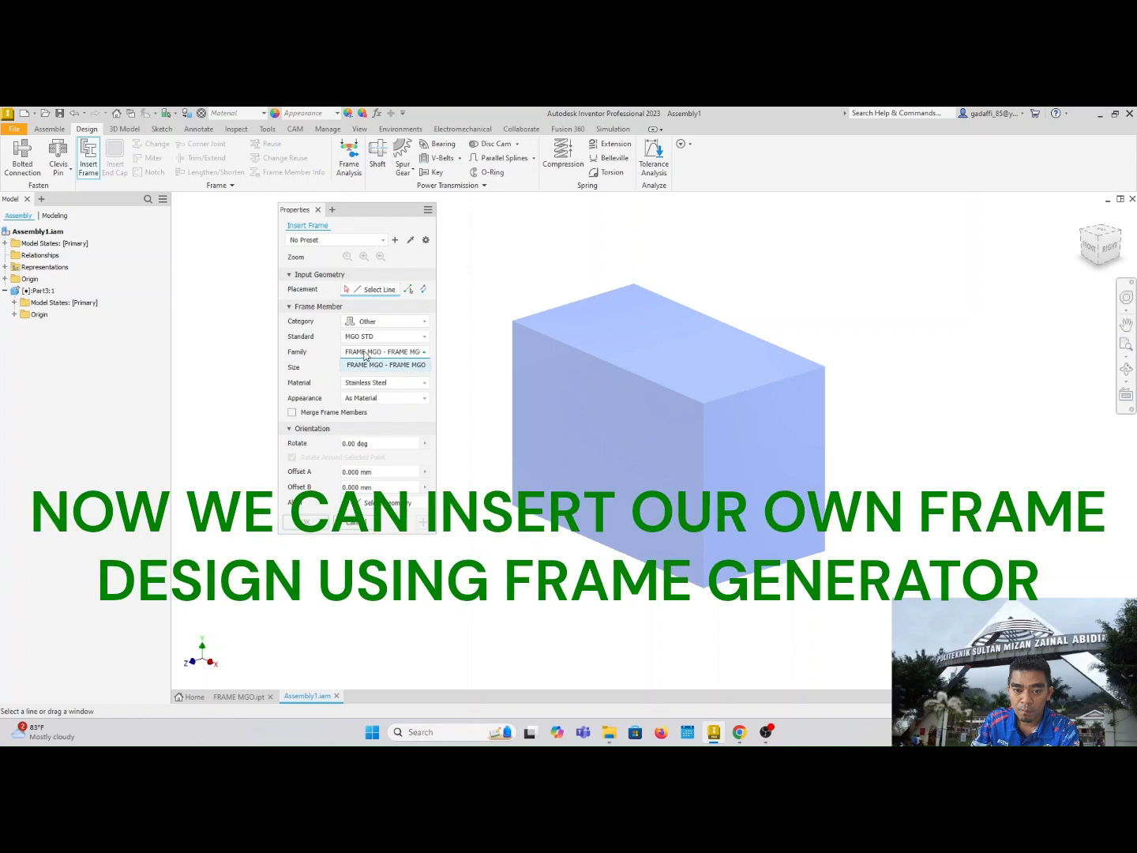
left_click(366, 364)
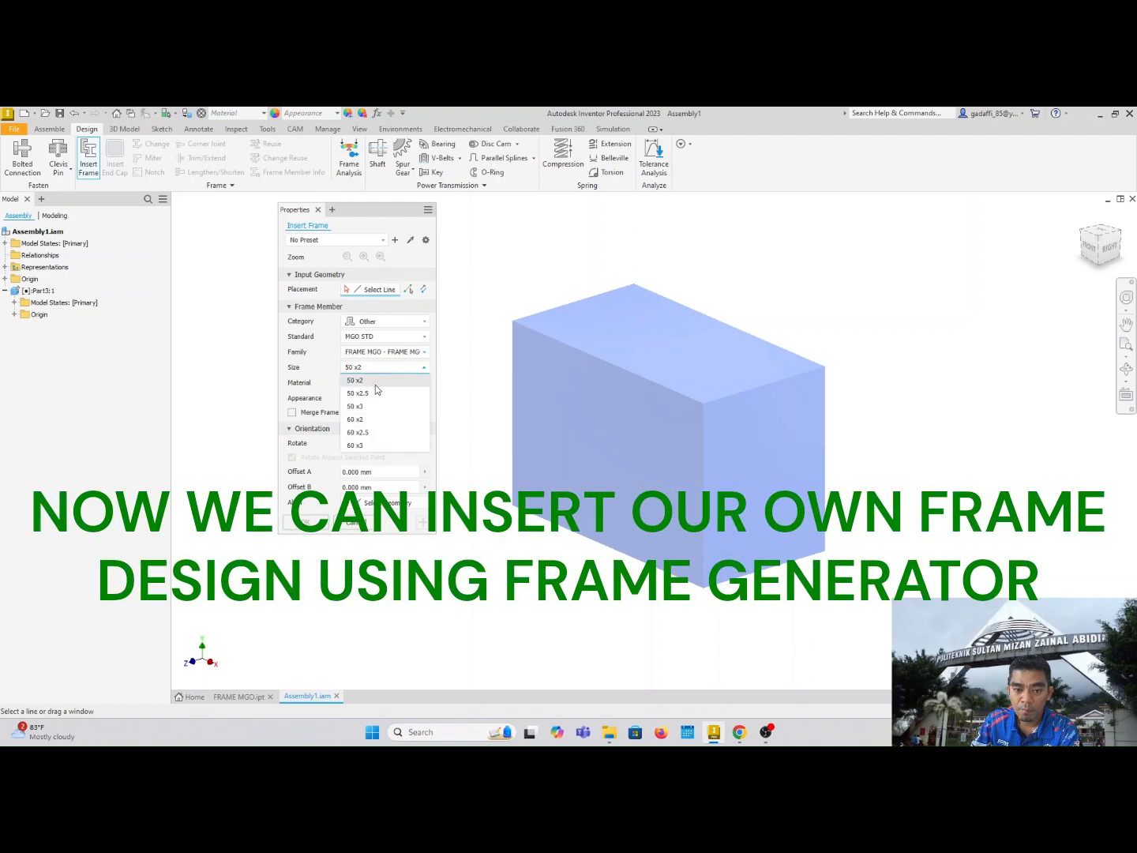
left_click(375, 432)
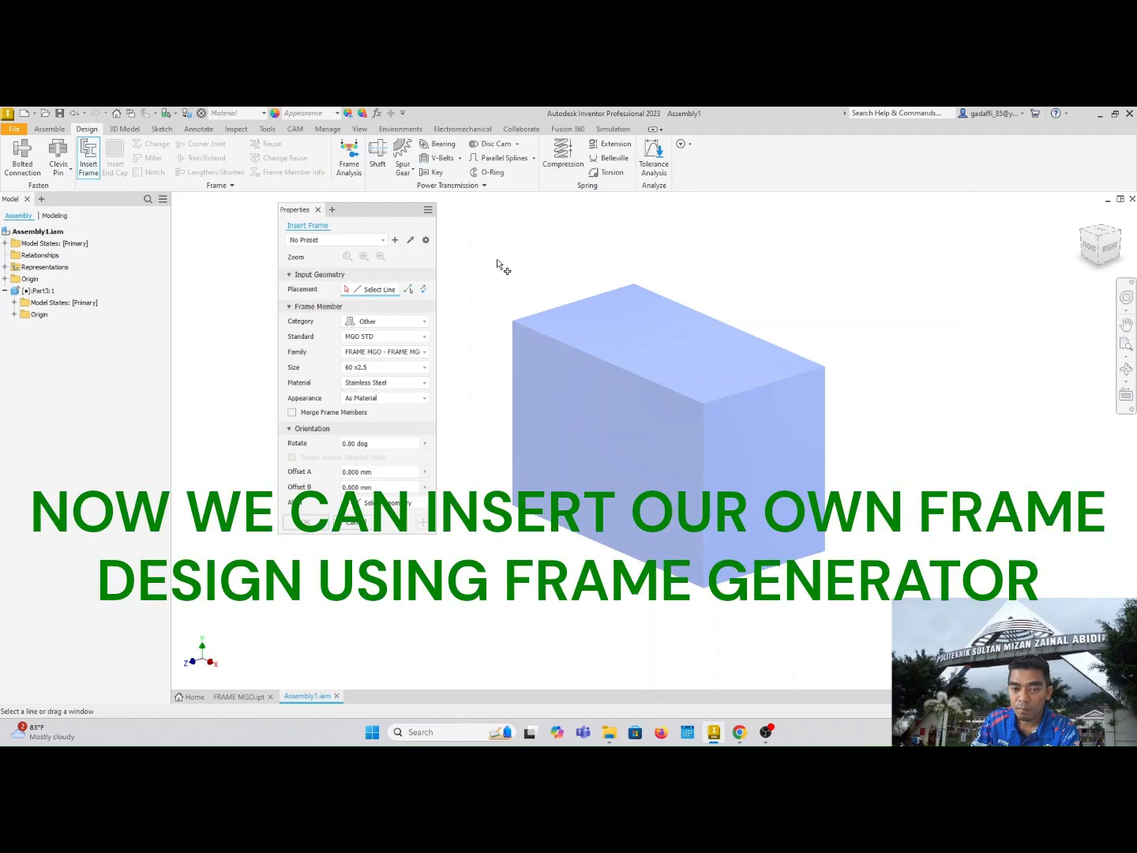
Place frame members on all twelve edges of the block and create the frame with the default file and member names.
left_click_drag(482, 243, 872, 627)
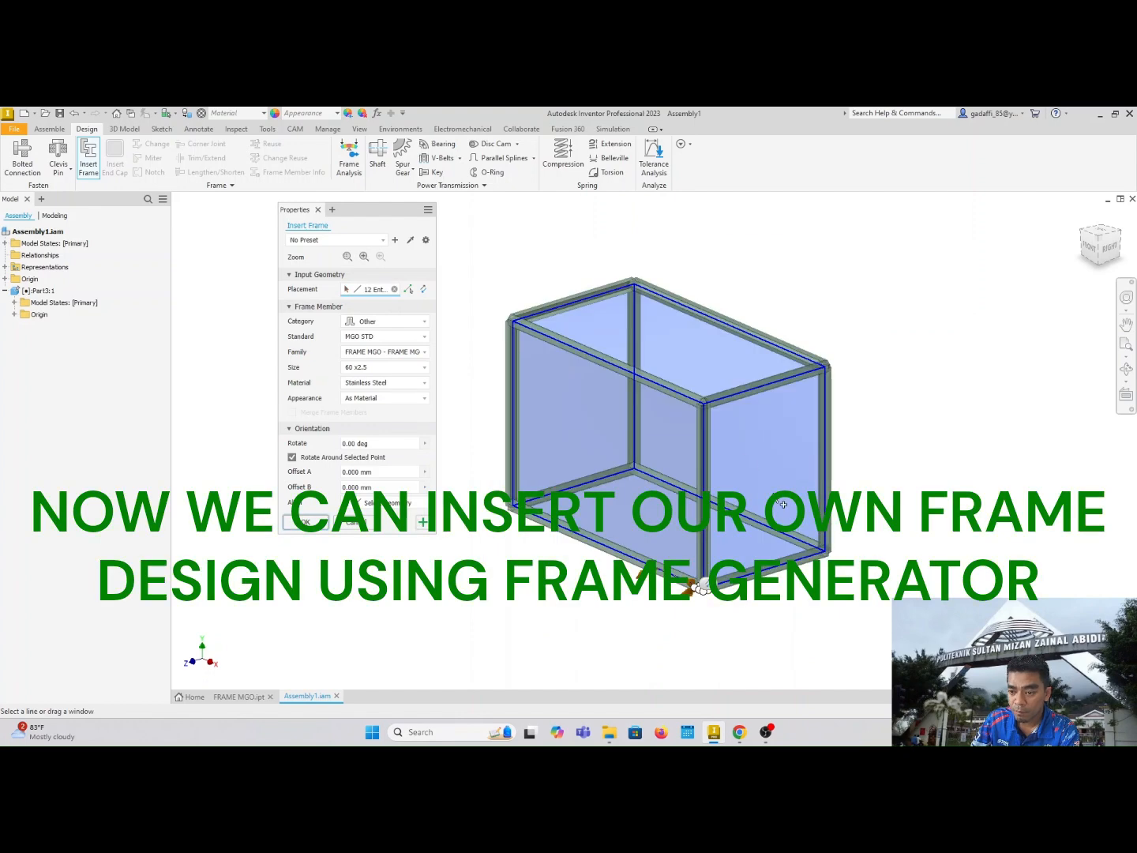
scroll(695, 403, "down", 5)
scroll(675, 389, "down", 3)
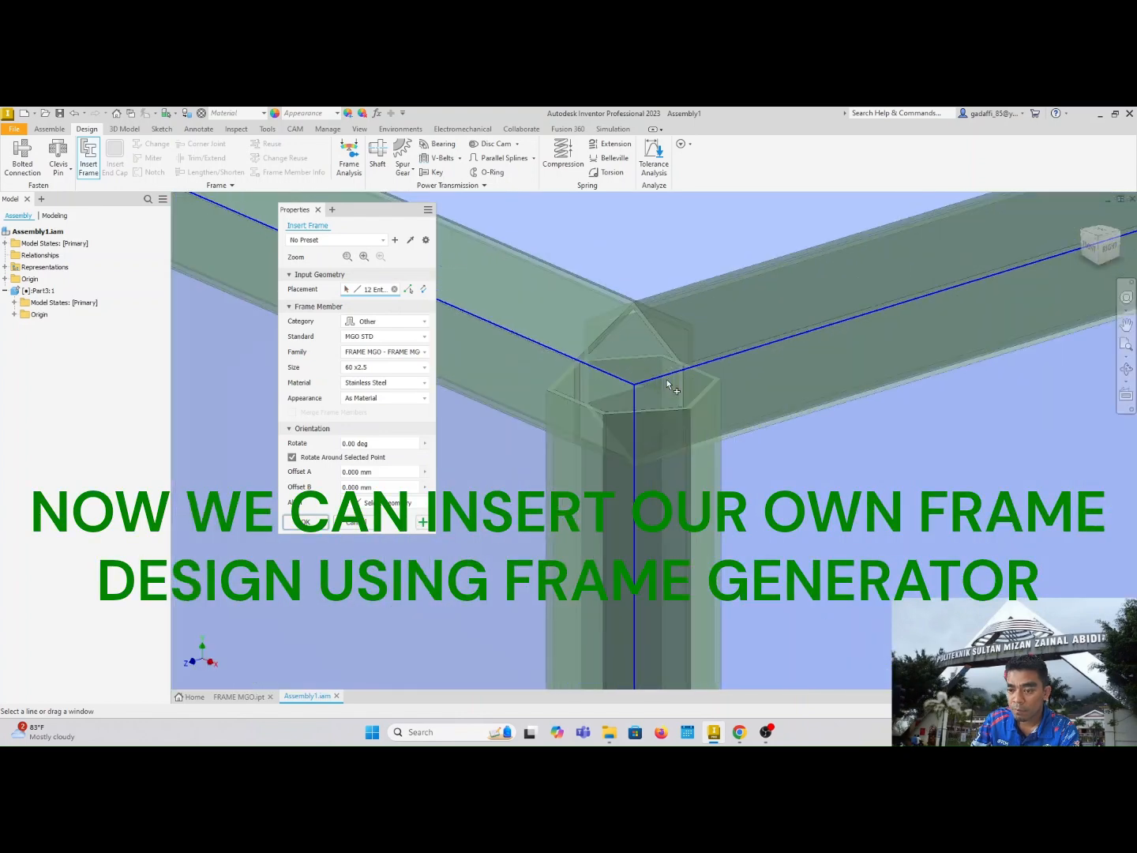
scroll(701, 410, "up", 8)
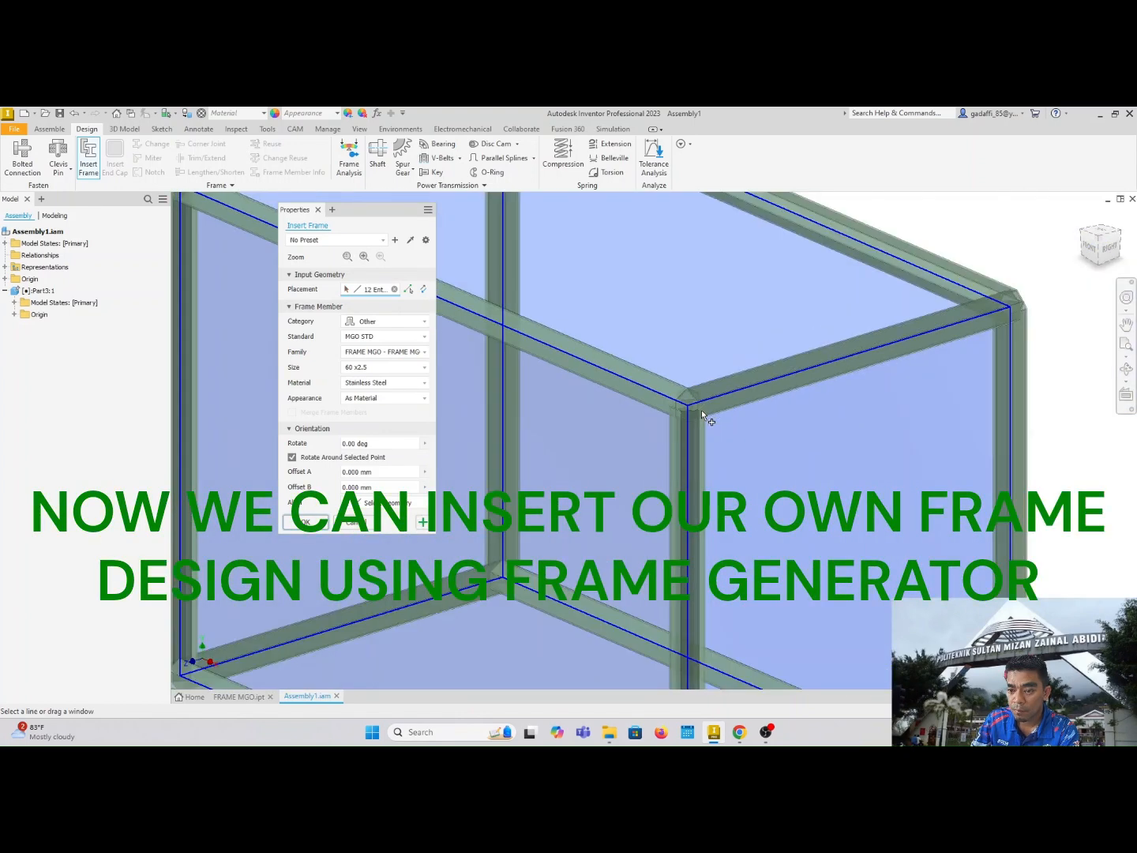
left_click(306, 523)
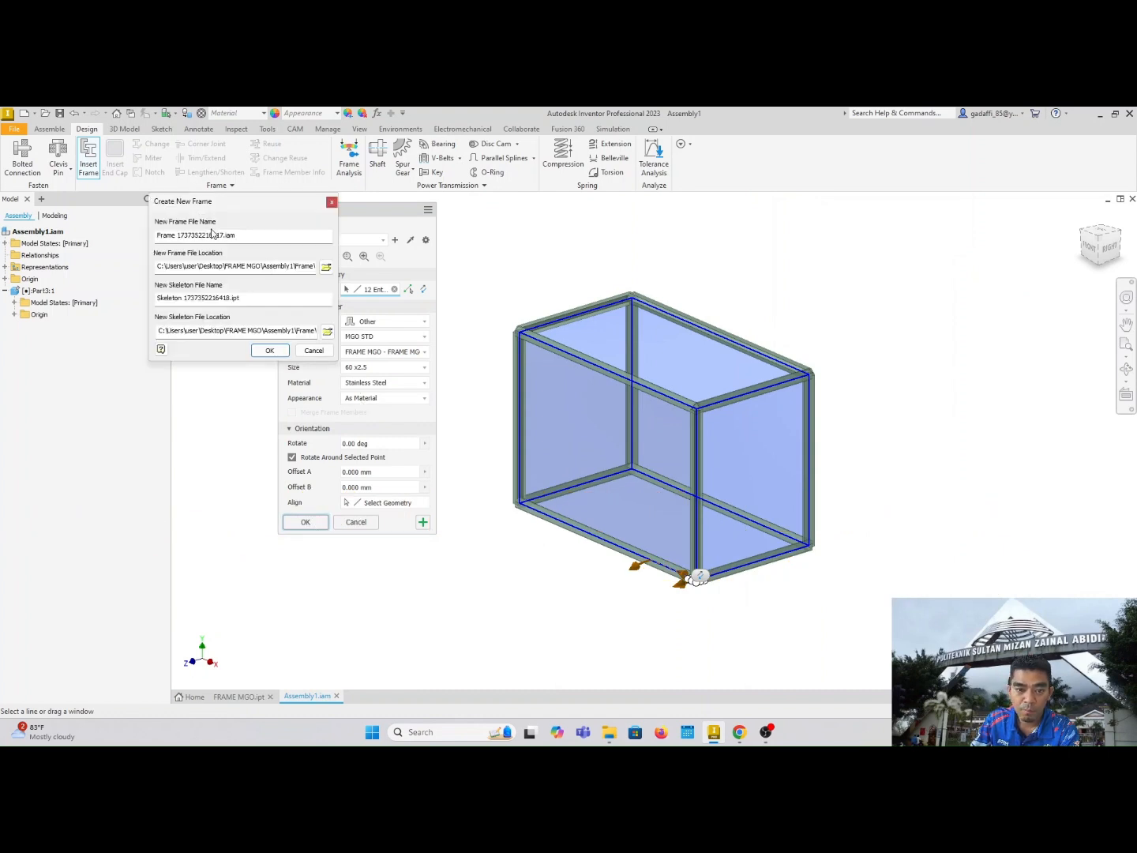
left_click(276, 351)
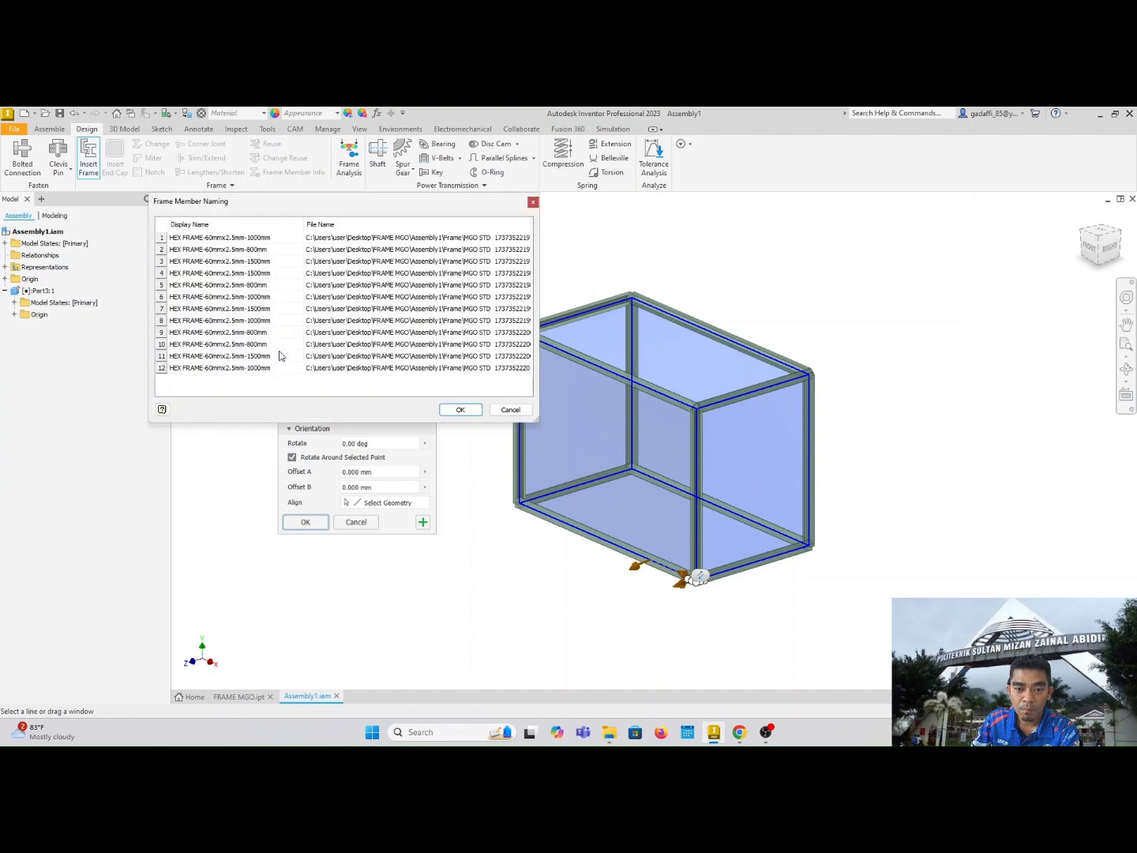
left_click(460, 410)
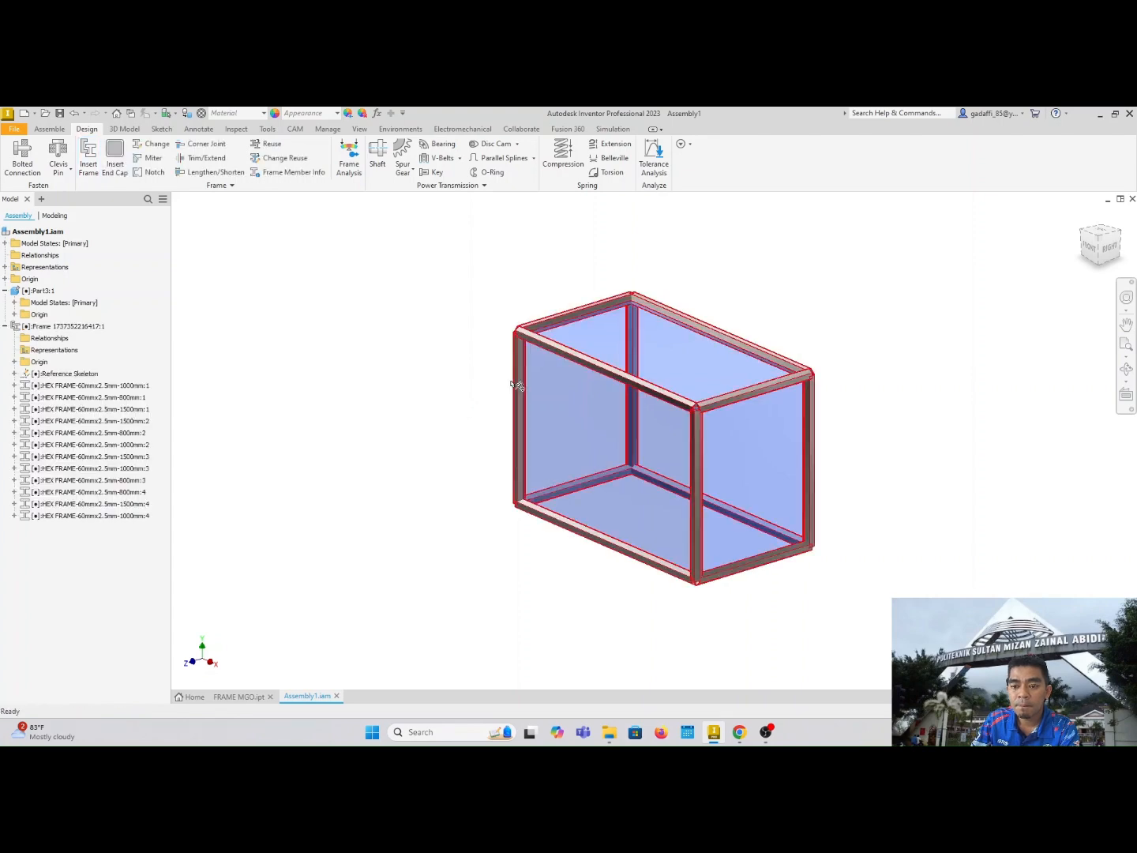
scroll(700, 412, "up", 8)
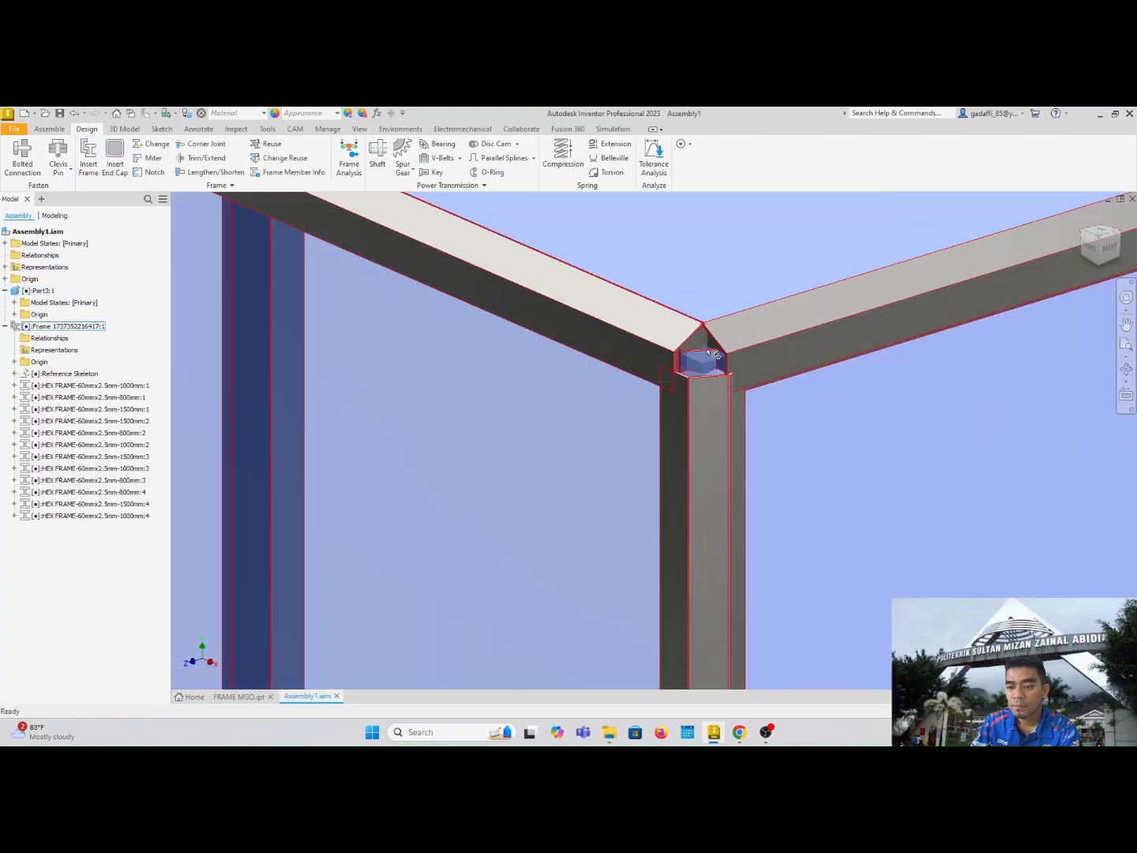
scroll(792, 456, "down", 6)
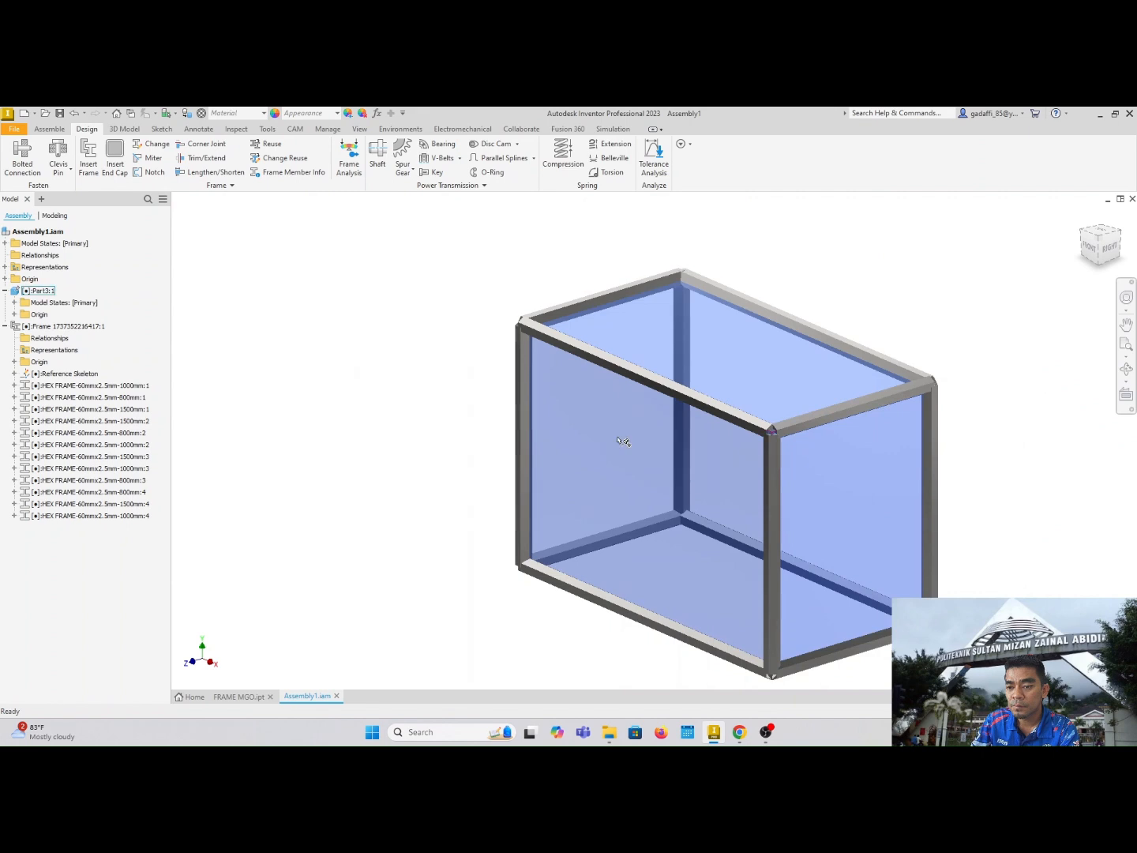
middle_click_drag(467, 389, 354, 353)
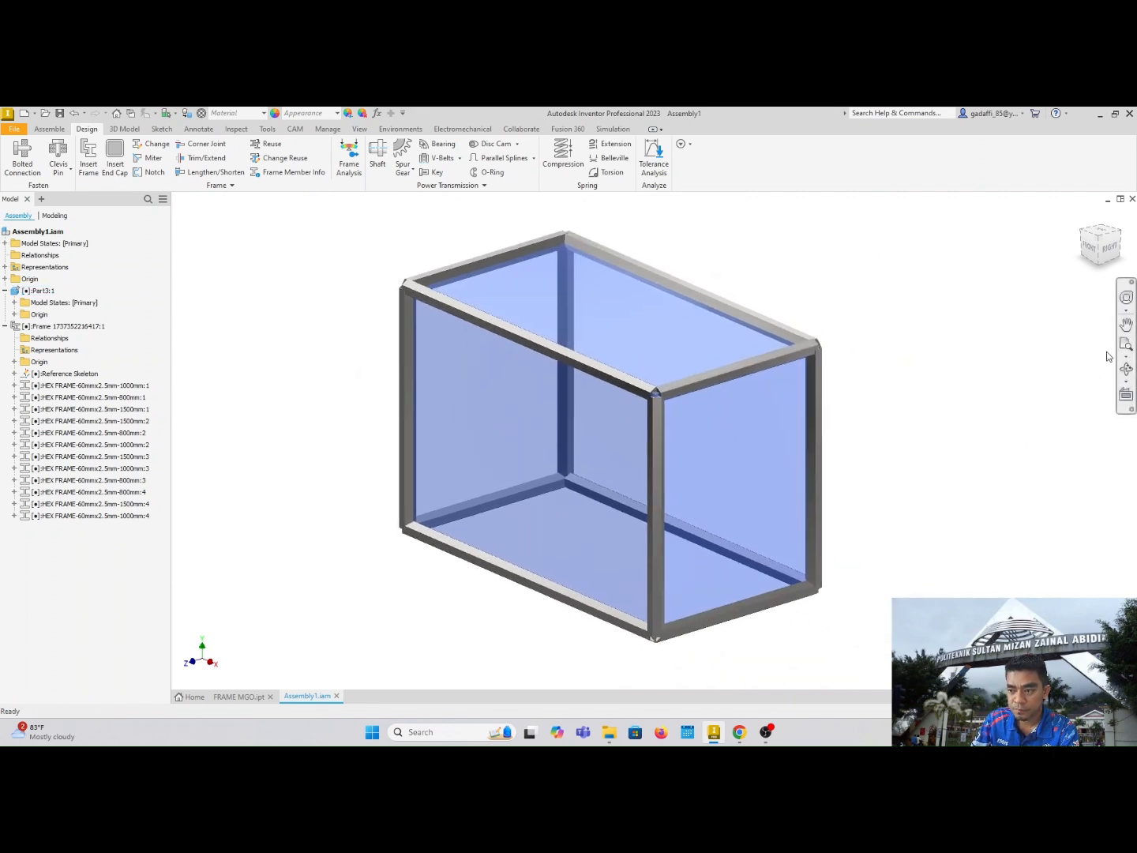
left_click(1085, 238)
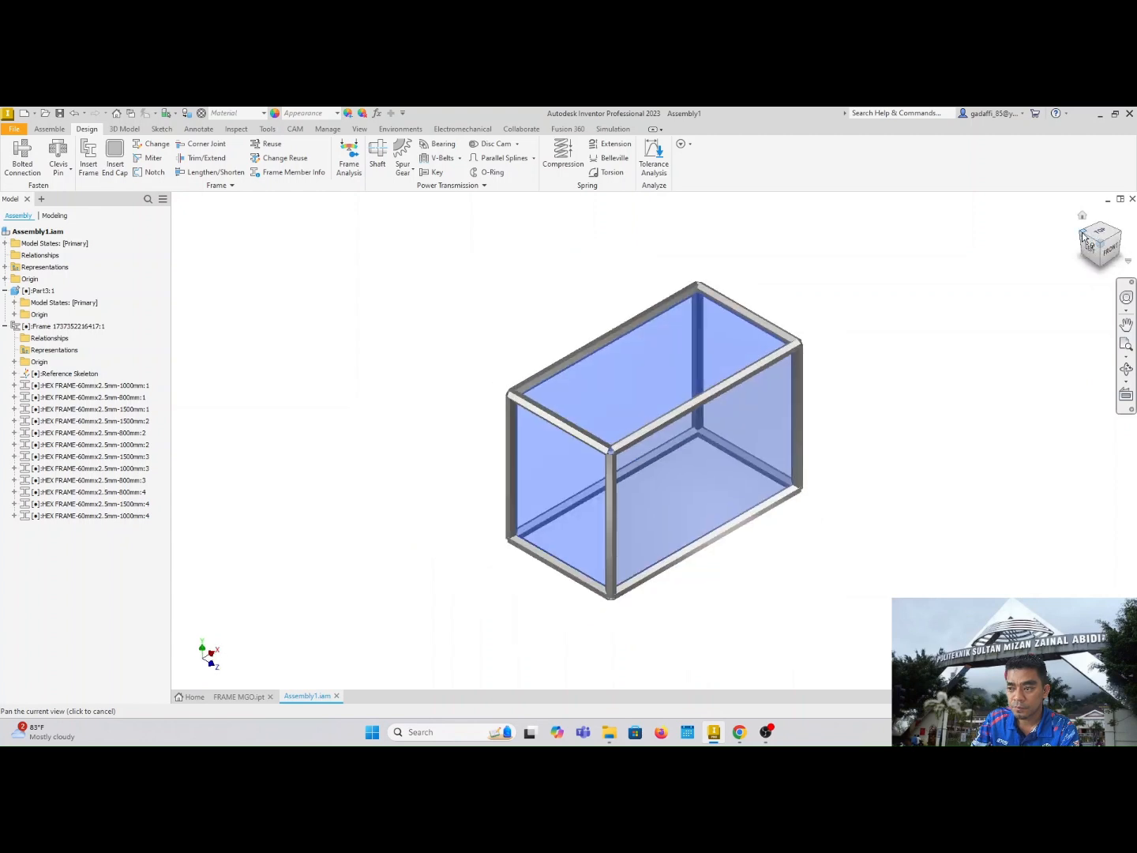
left_click(1121, 239)
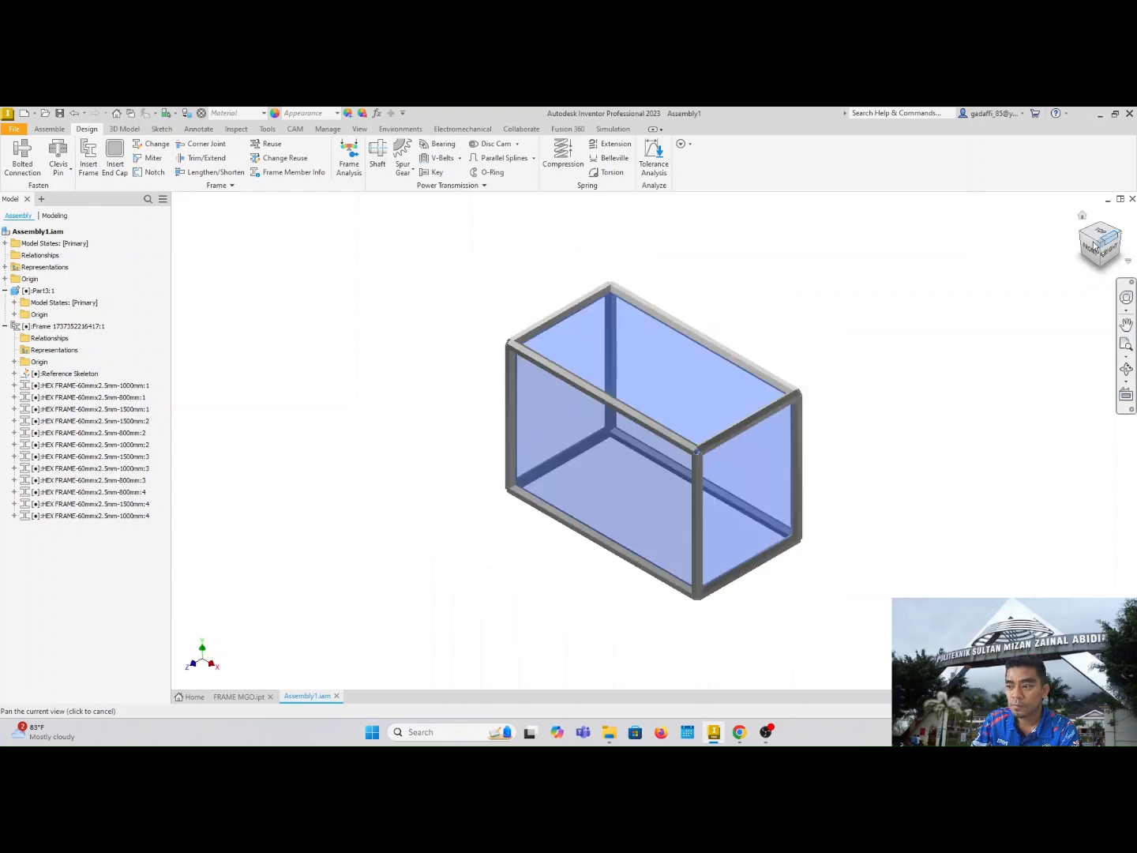